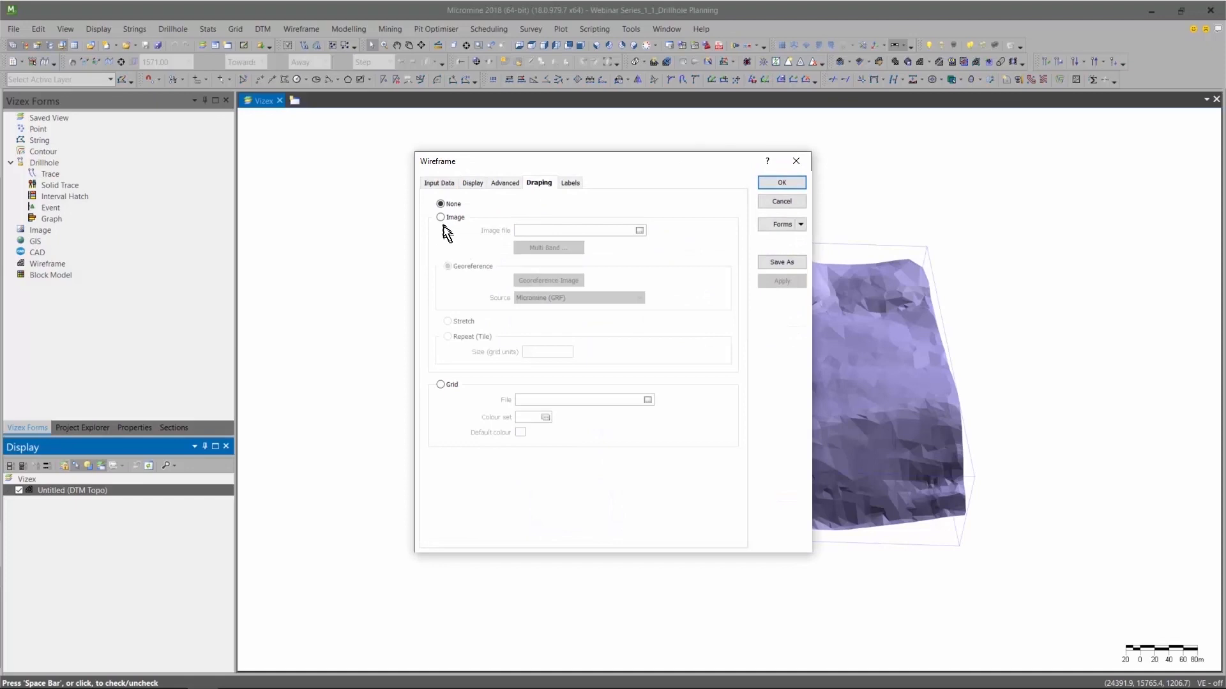
Drape the georeferenced image MMI_Image.ecw over the DTM Topo wireframe.
{"action": "left_click", "coordinate": [440, 217]}
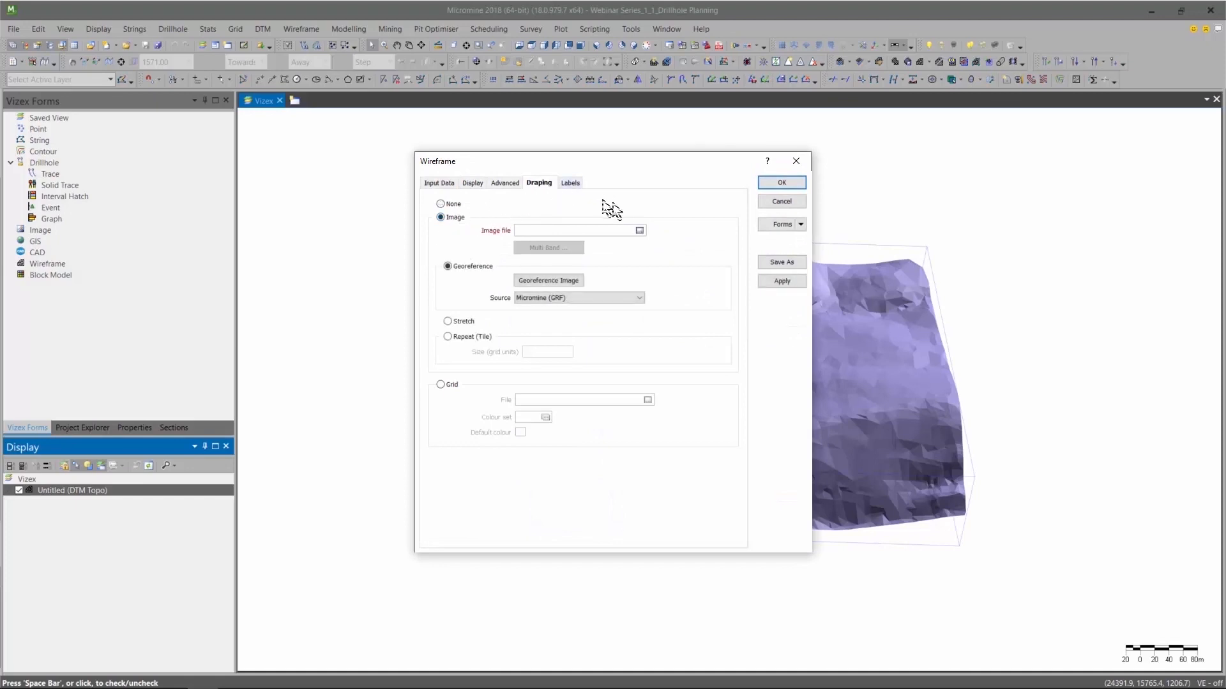
{"action": "left_click", "coordinate": [639, 230]}
{"action": "double_click", "coordinate": [653, 324]}
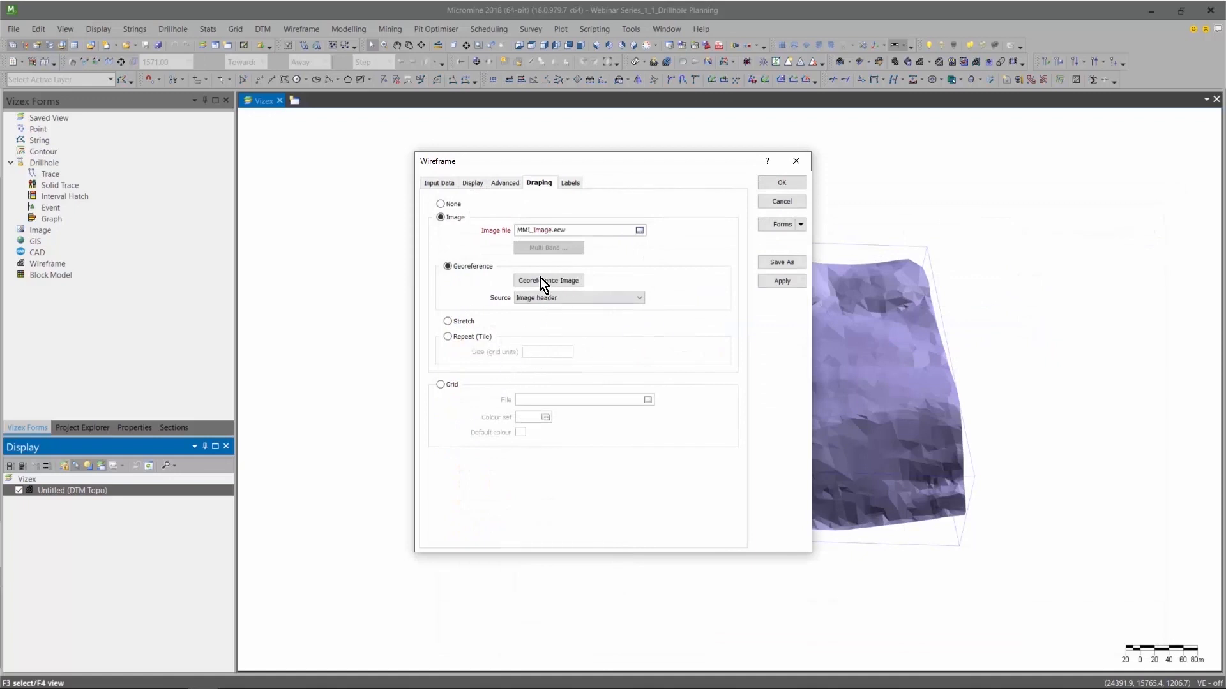
{"action": "left_click", "coordinate": [783, 183]}
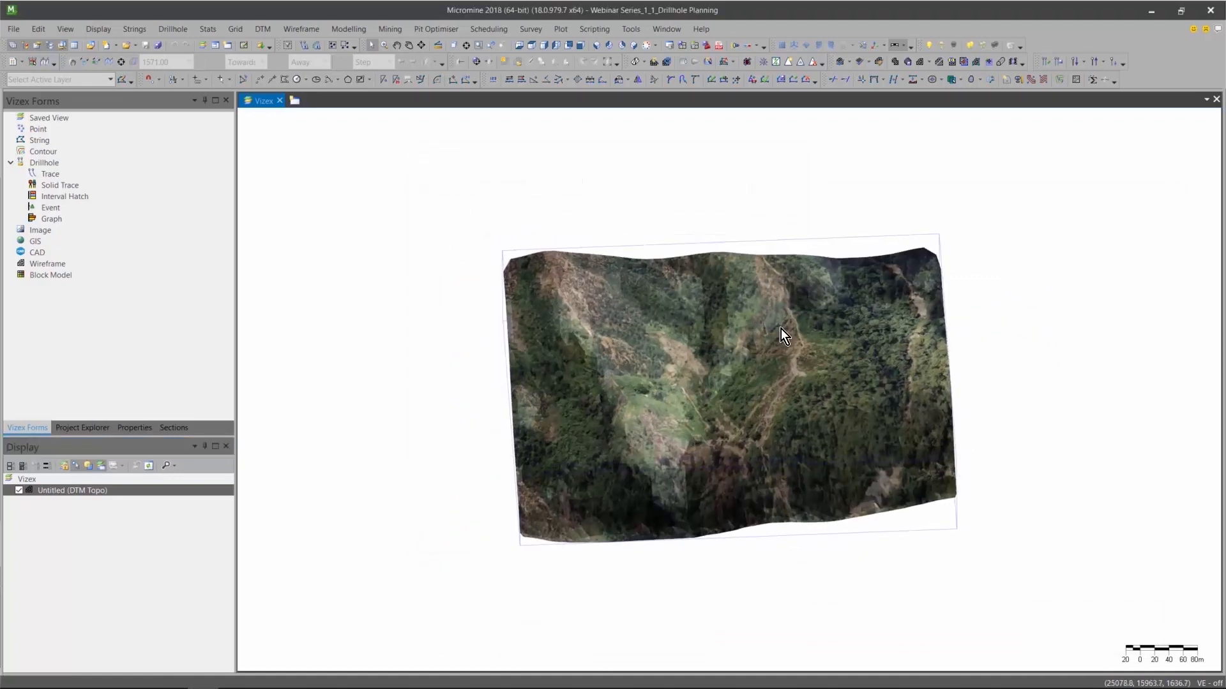
{"action": "scroll", "coordinate": [780, 328], "scroll_direction": "up", "scroll_amount": 3}
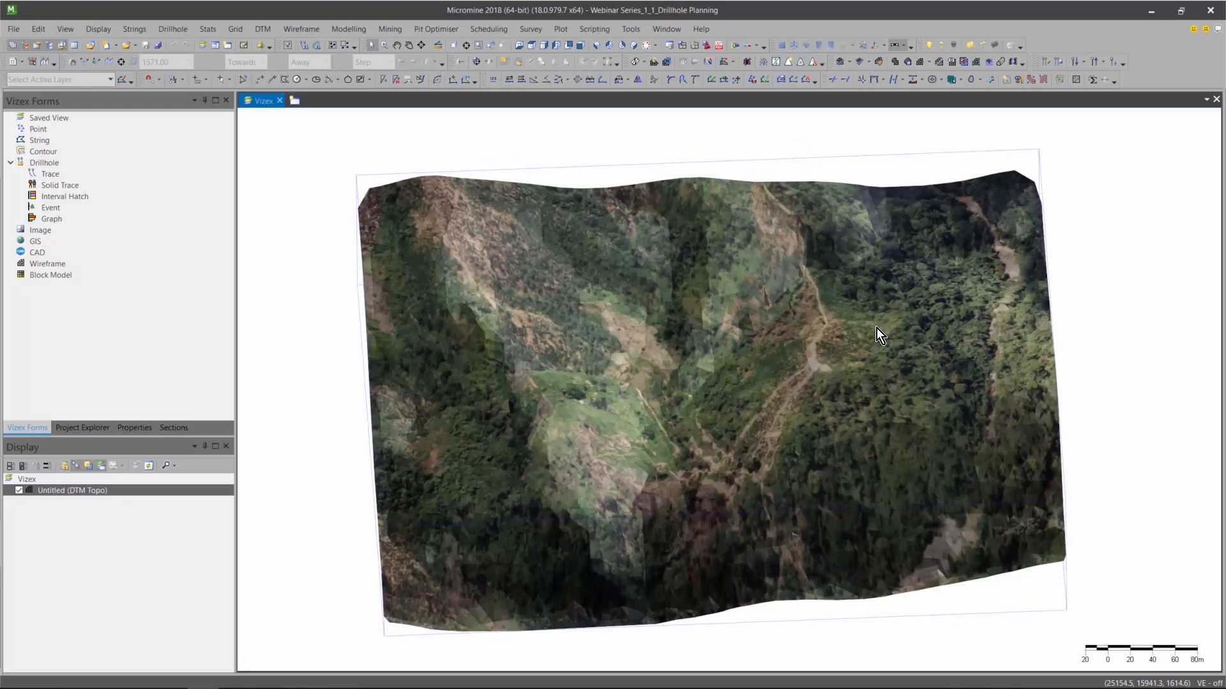
{"action": "mouse_move", "coordinate": [876, 328]}
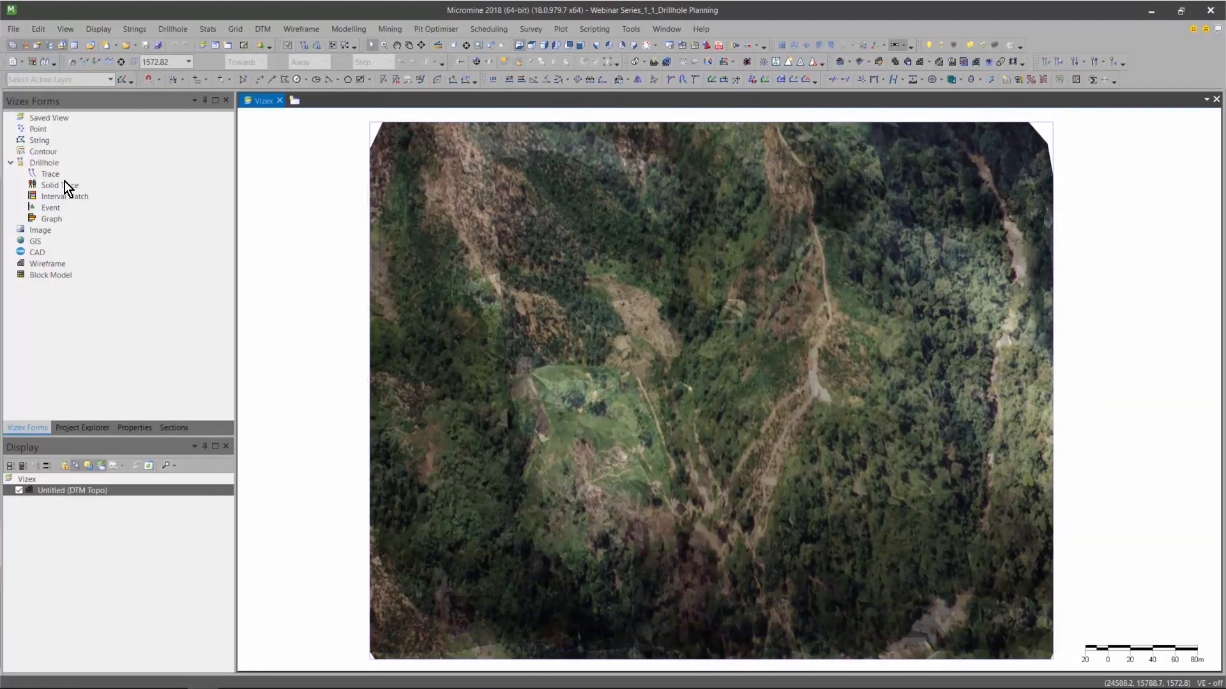
Start a new string display form using the file property boundaries.STR as its input.
{"action": "double_click", "coordinate": [41, 141]}
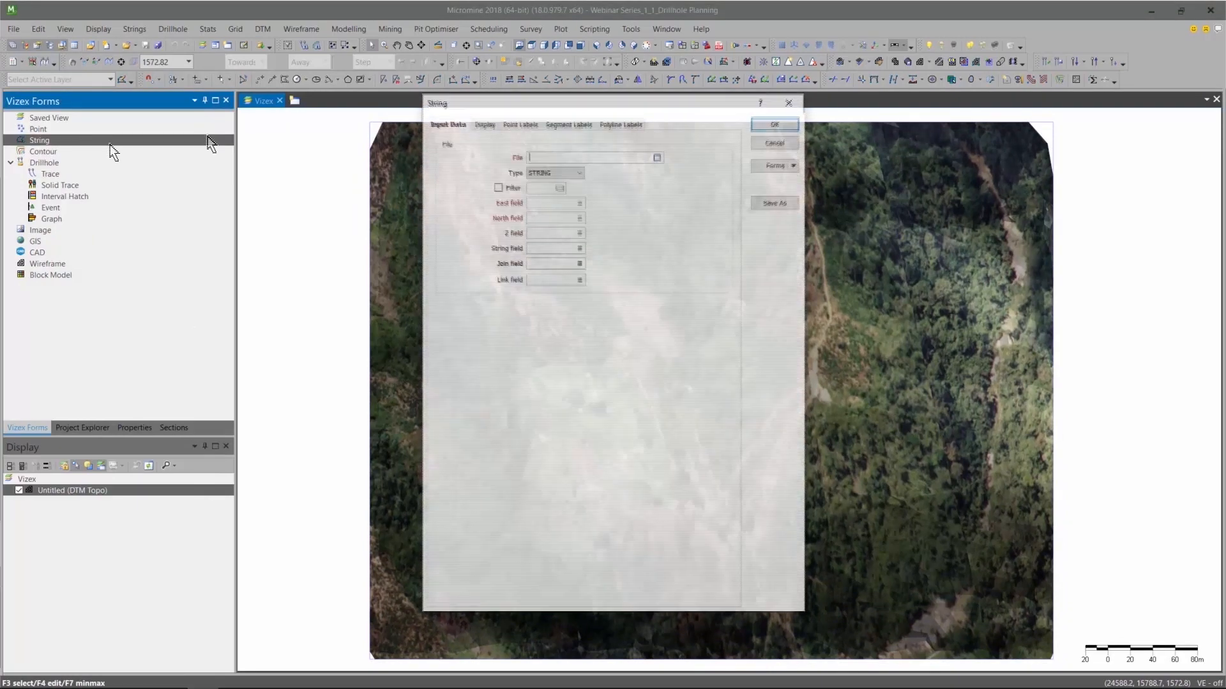
{"action": "left_click", "coordinate": [656, 156]}
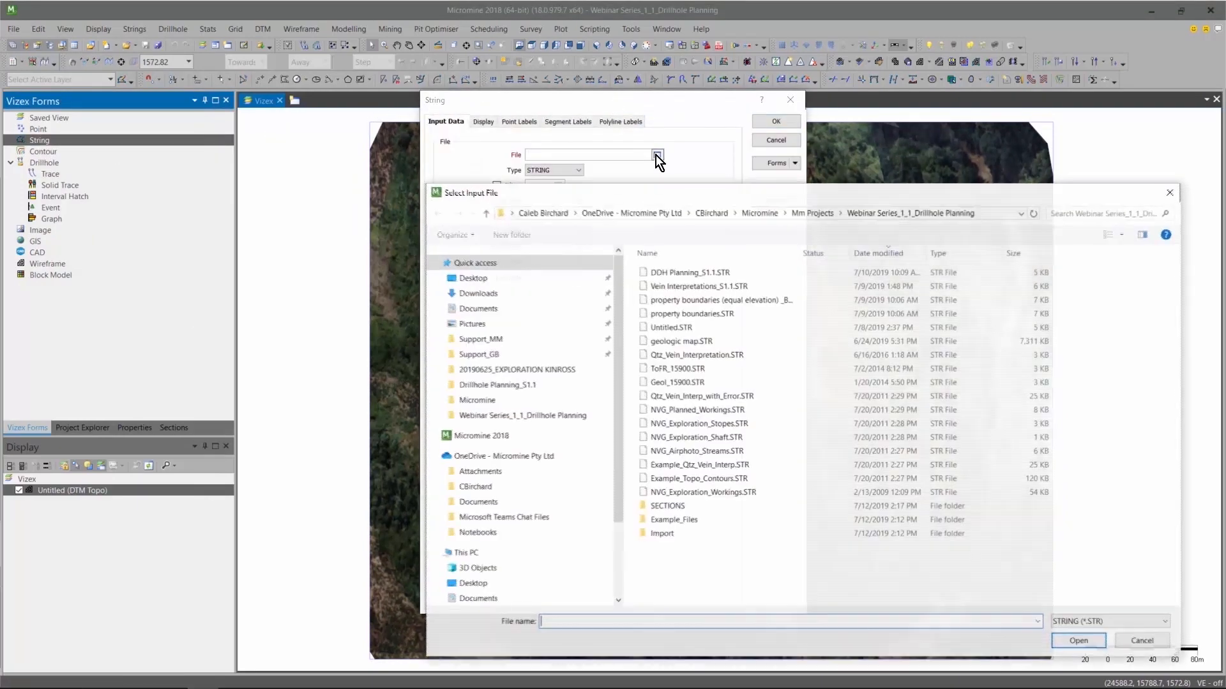
{"action": "double_click", "coordinate": [698, 314]}
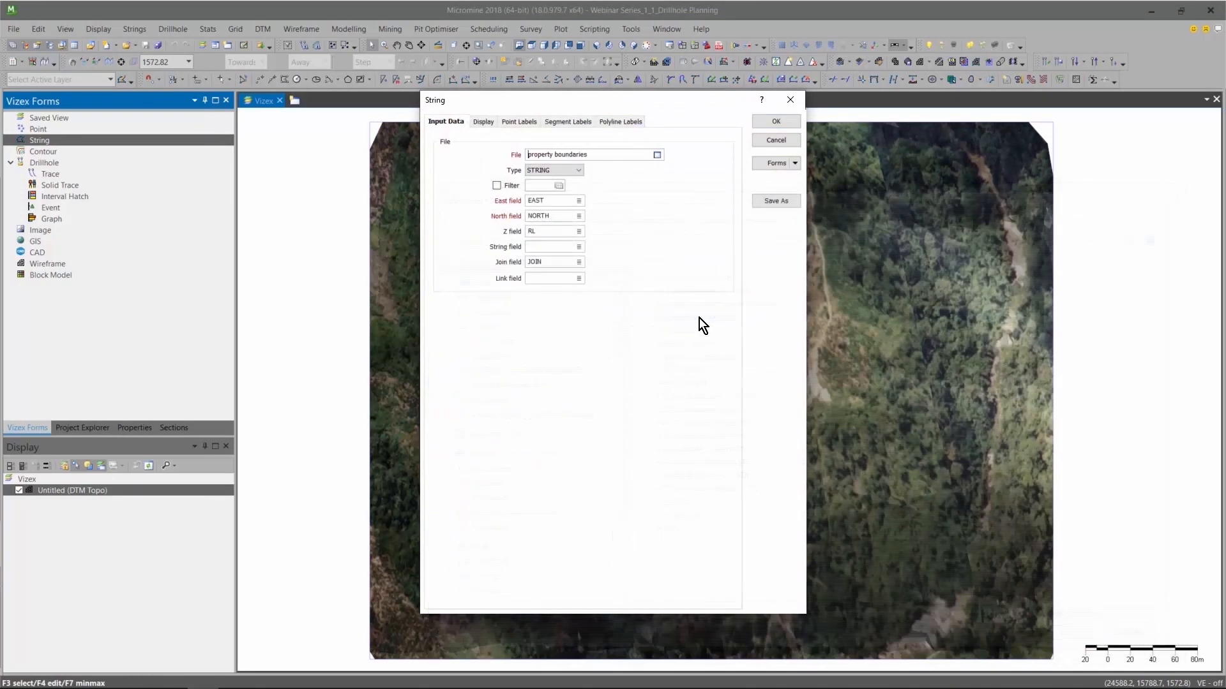
Set the boundary strings' line width to 0.80 mm and their default colour to light grey.
{"action": "left_click", "coordinate": [486, 121]}
{"action": "left_click", "coordinate": [567, 204]}
{"action": "left_click", "coordinate": [551, 323]}
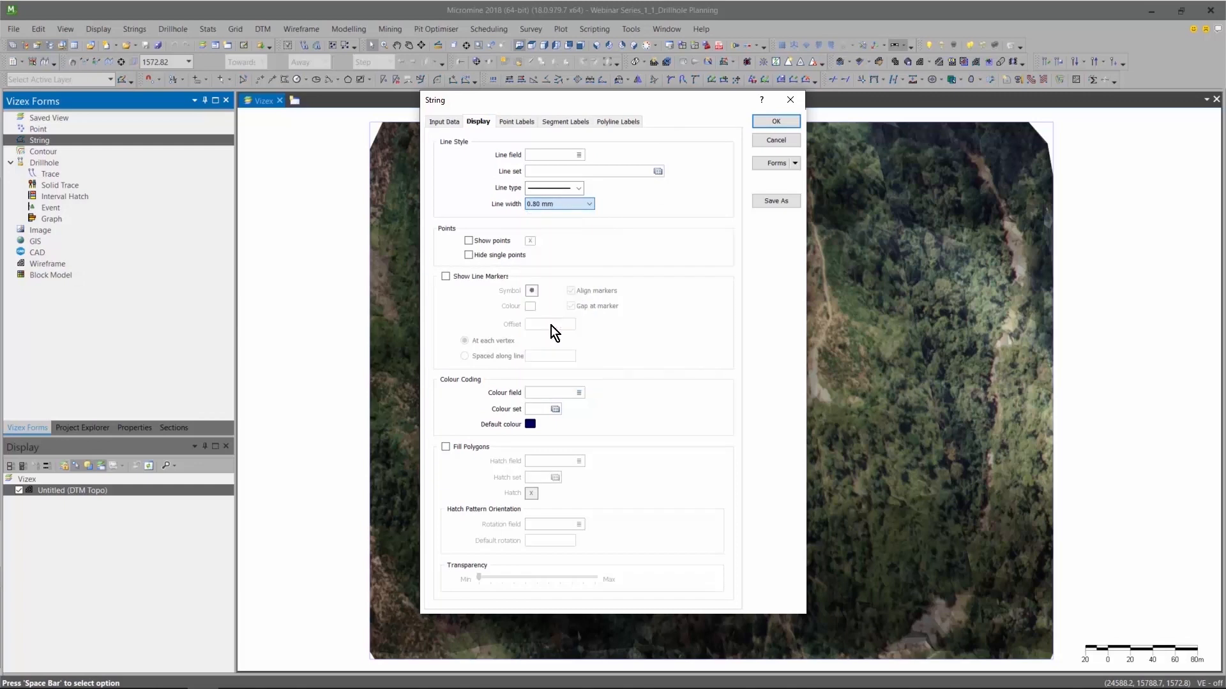
{"action": "left_click", "coordinate": [531, 424]}
{"action": "left_click", "coordinate": [503, 240]}
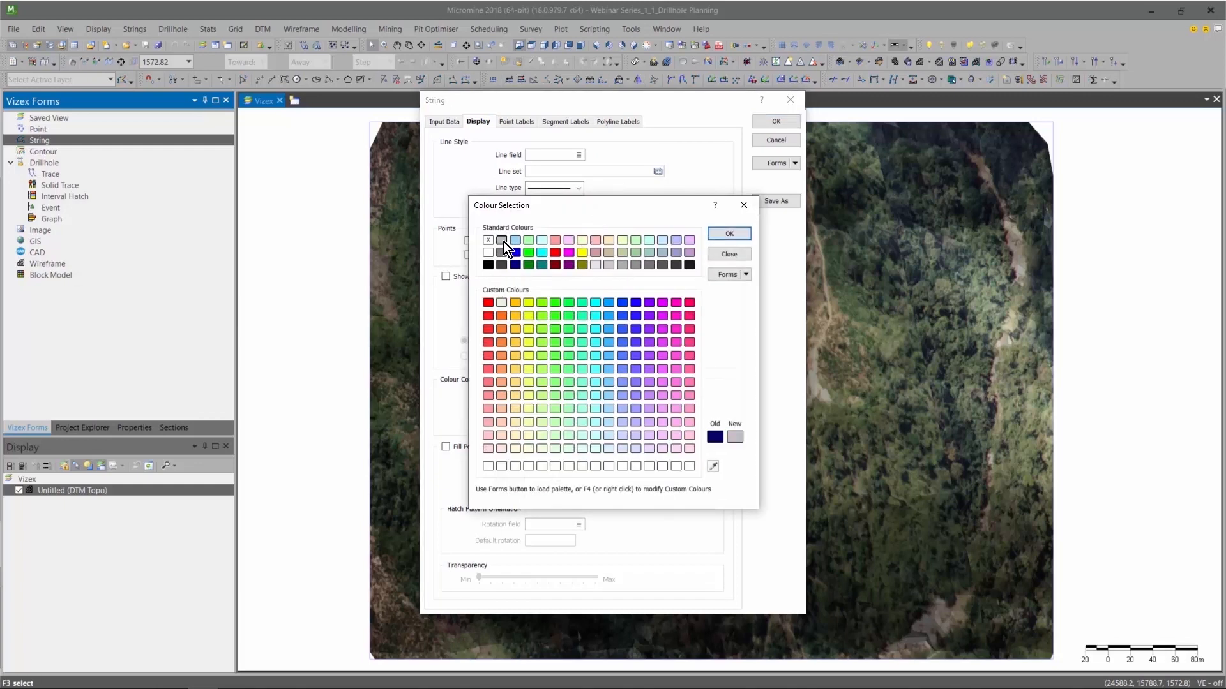
{"action": "double_click", "coordinate": [504, 241]}
Turn on polyline labels for the boundary strings, using the PROPERTY field as the label.
{"action": "left_click", "coordinate": [608, 120]}
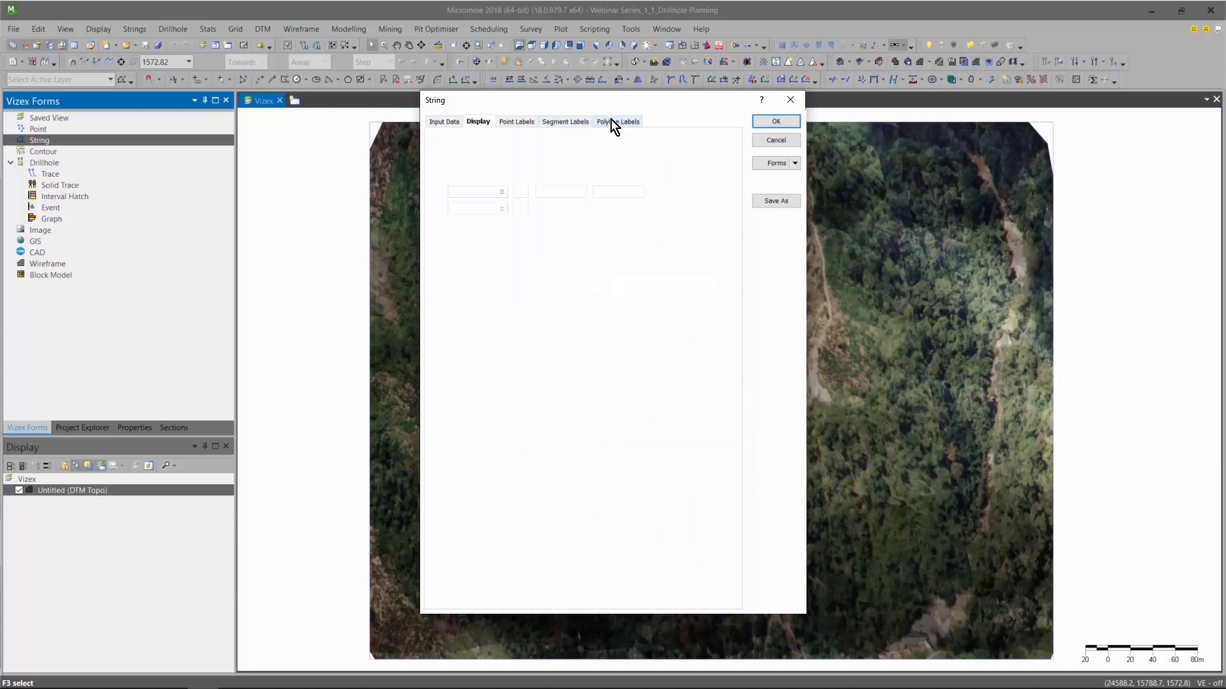
{"action": "left_click", "coordinate": [445, 142]}
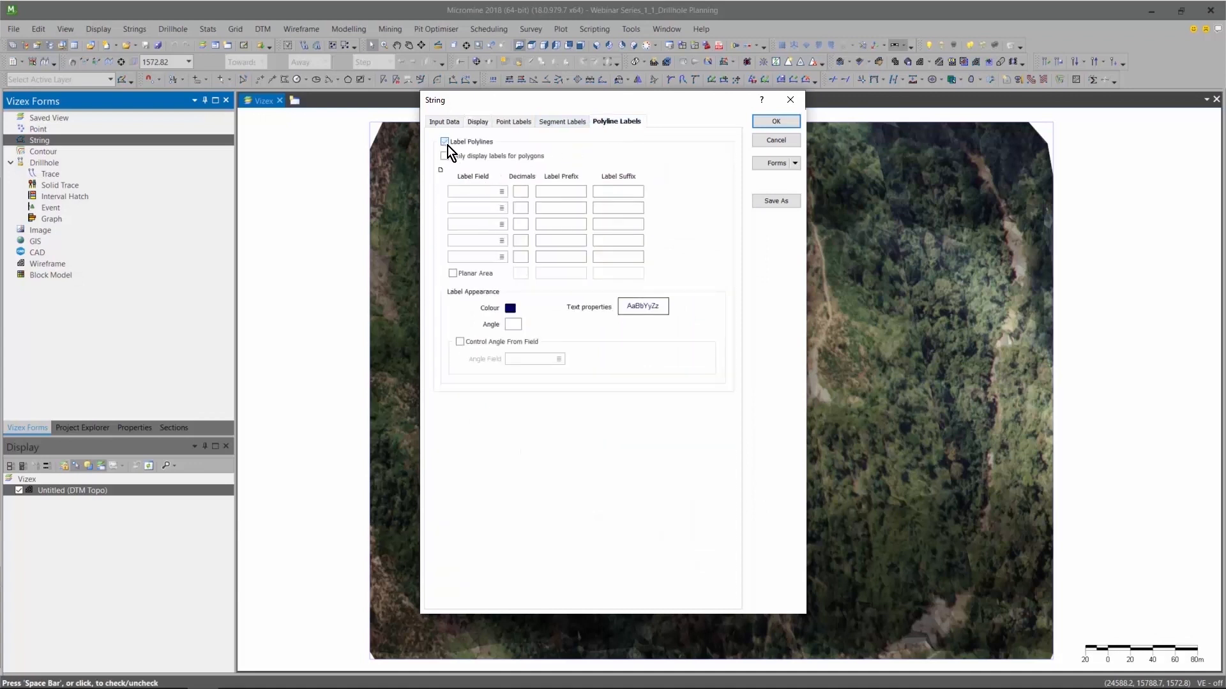
{"action": "left_click", "coordinate": [499, 191]}
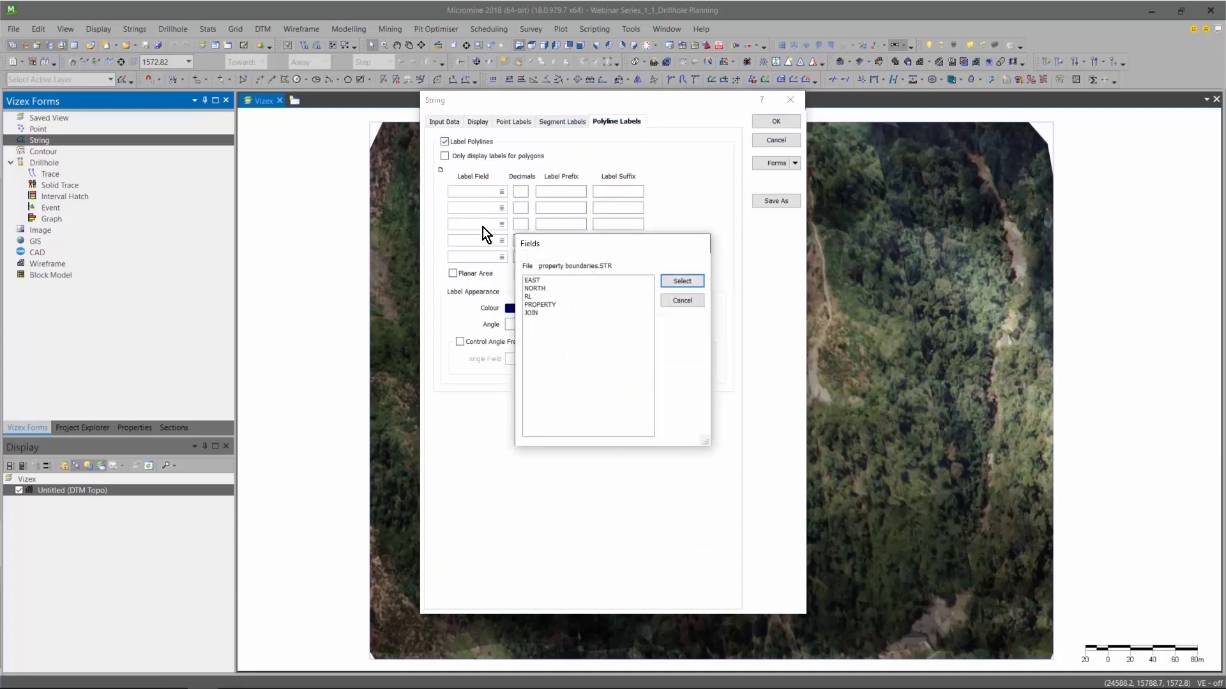
{"action": "double_click", "coordinate": [538, 305]}
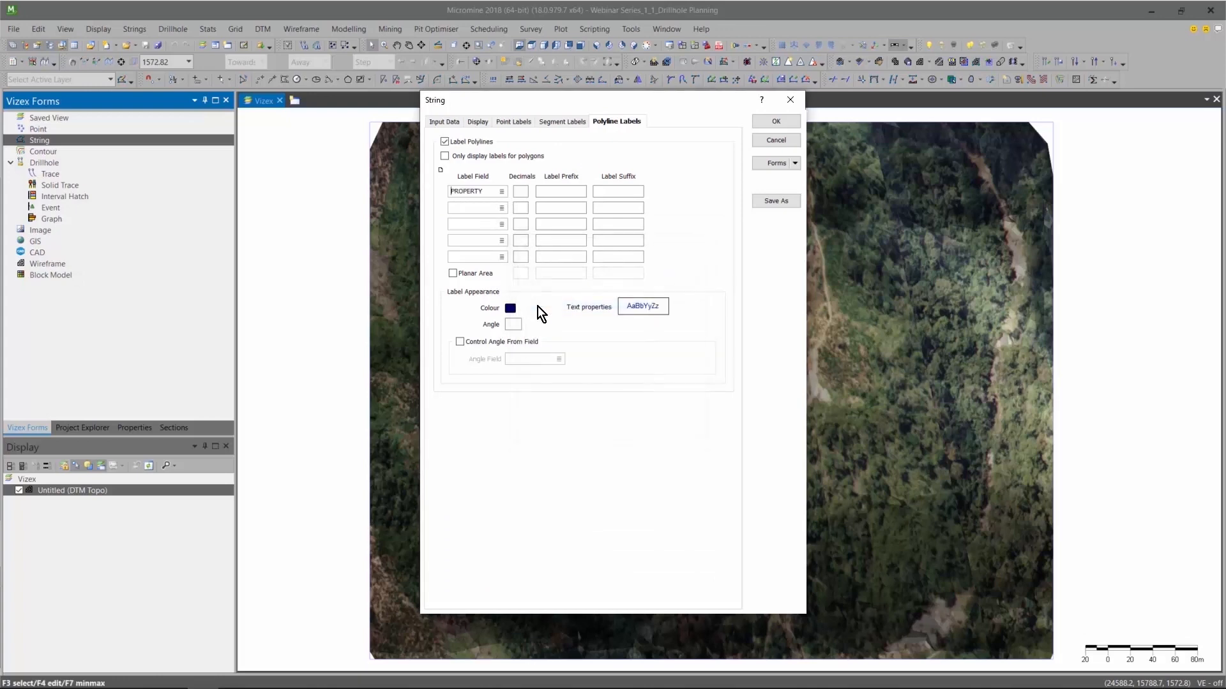
Format the polyline labels as light grey, bold, 14-point text and load the property boundaries into the view.
{"action": "left_click", "coordinate": [510, 308]}
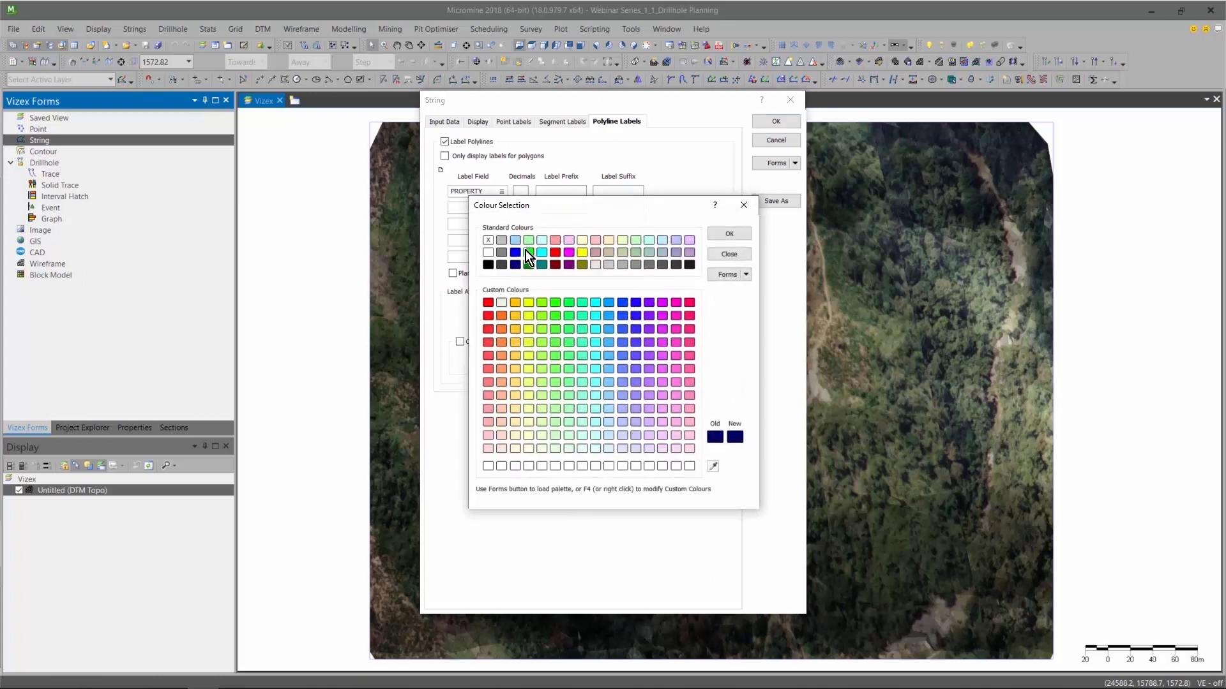
{"action": "double_click", "coordinate": [504, 241]}
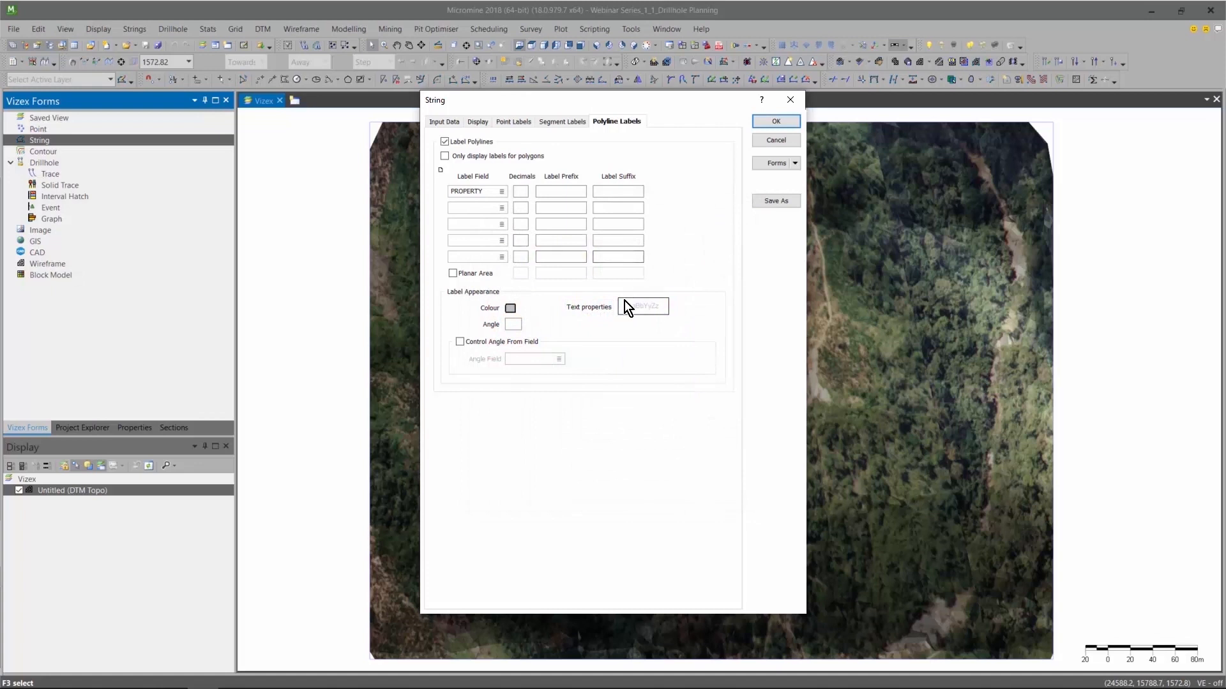
{"action": "left_click", "coordinate": [625, 301]}
{"action": "left_click", "coordinate": [601, 318]}
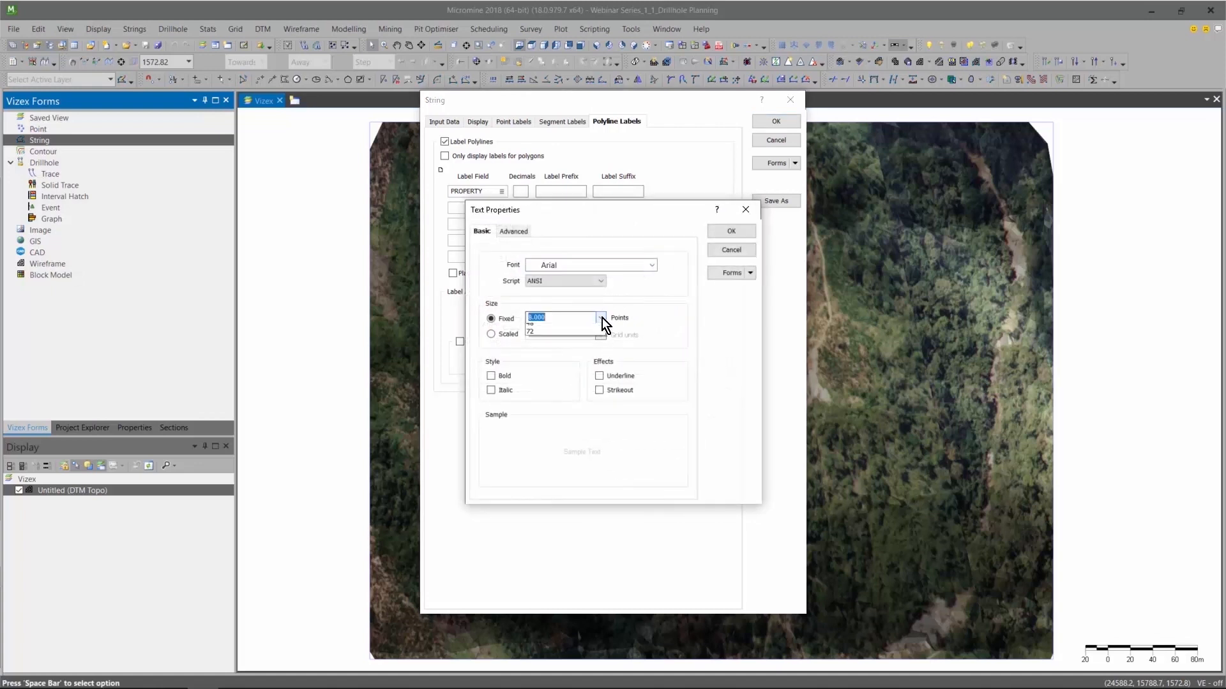
{"action": "left_click", "coordinate": [567, 370]}
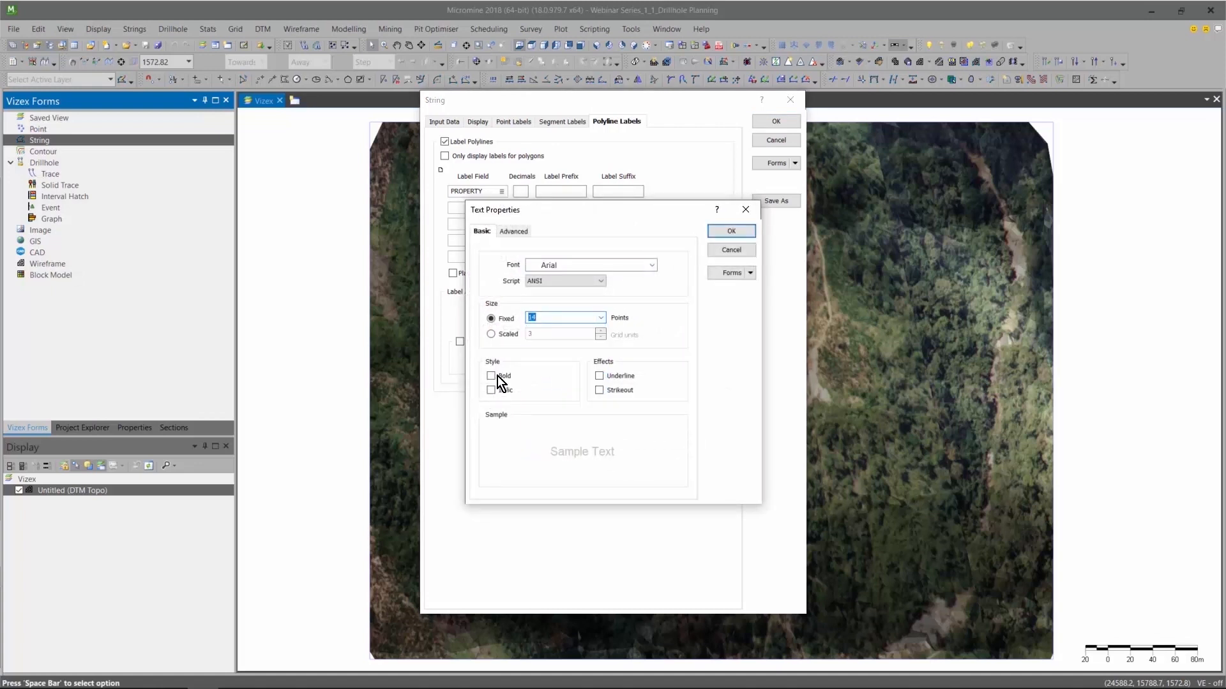
{"action": "left_click", "coordinate": [496, 377]}
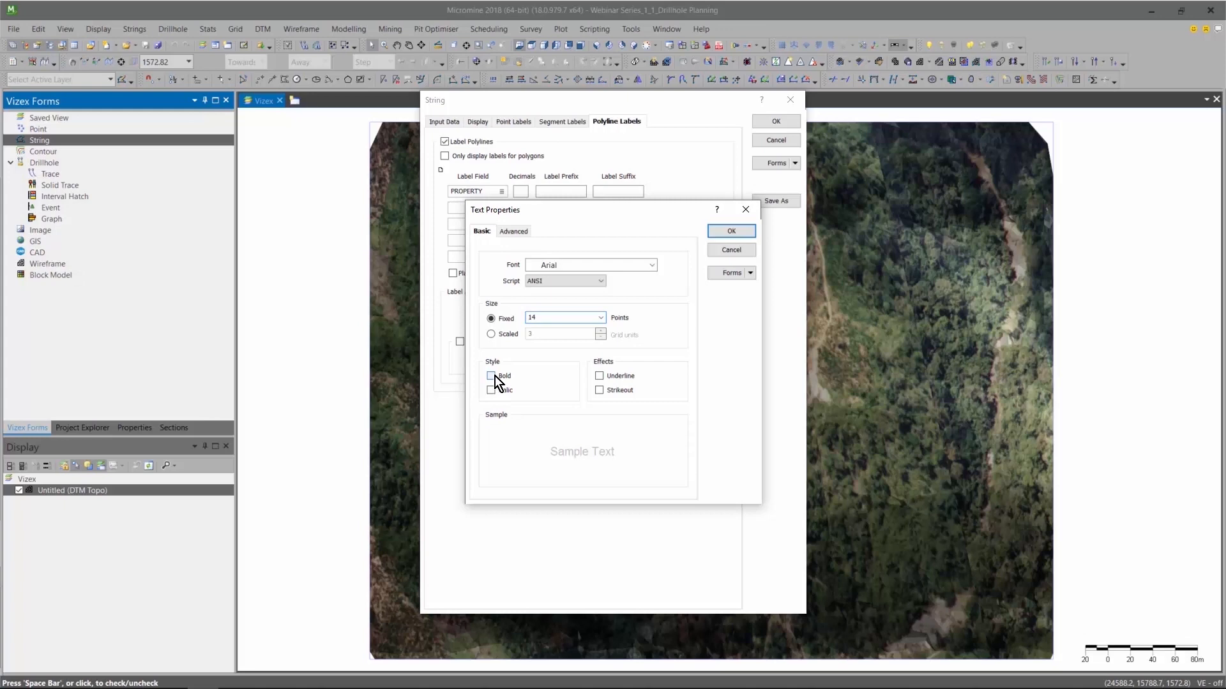
{"action": "left_click", "coordinate": [731, 232]}
{"action": "left_click", "coordinate": [776, 121]}
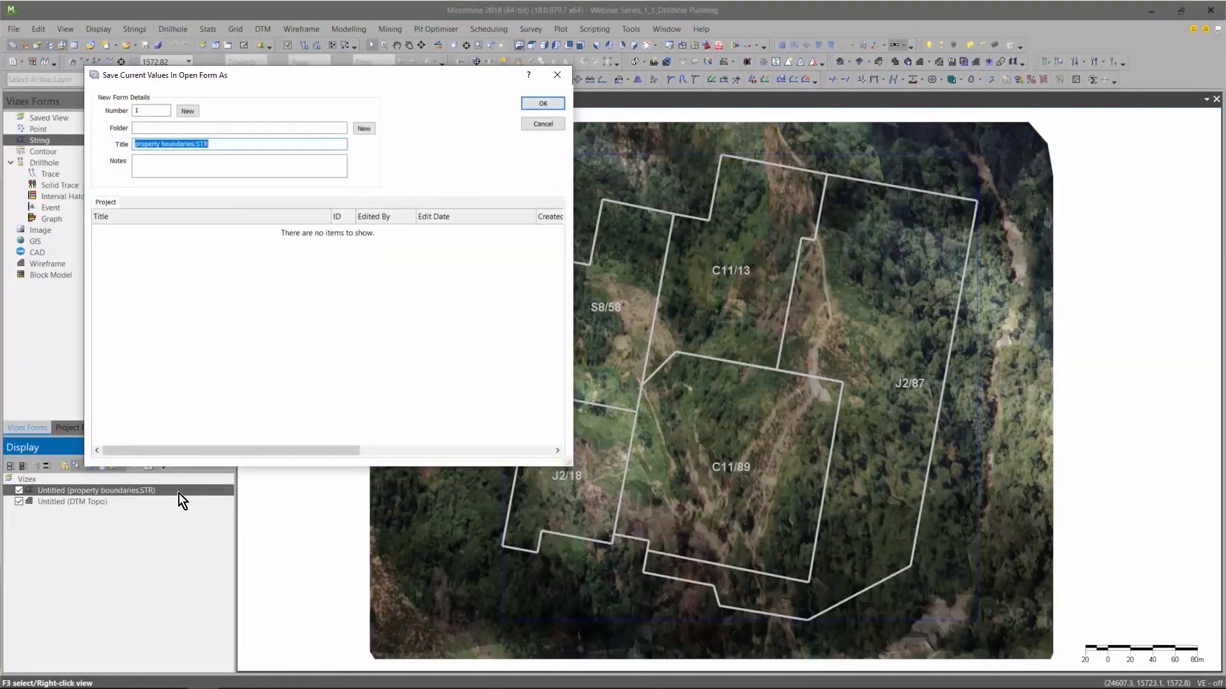
Save the property boundaries display form as "properties" and the DTM Topo wireframe form as "dtm topo".
{"action": "type", "text": "properties"}
{"action": "key", "text": "Return"}
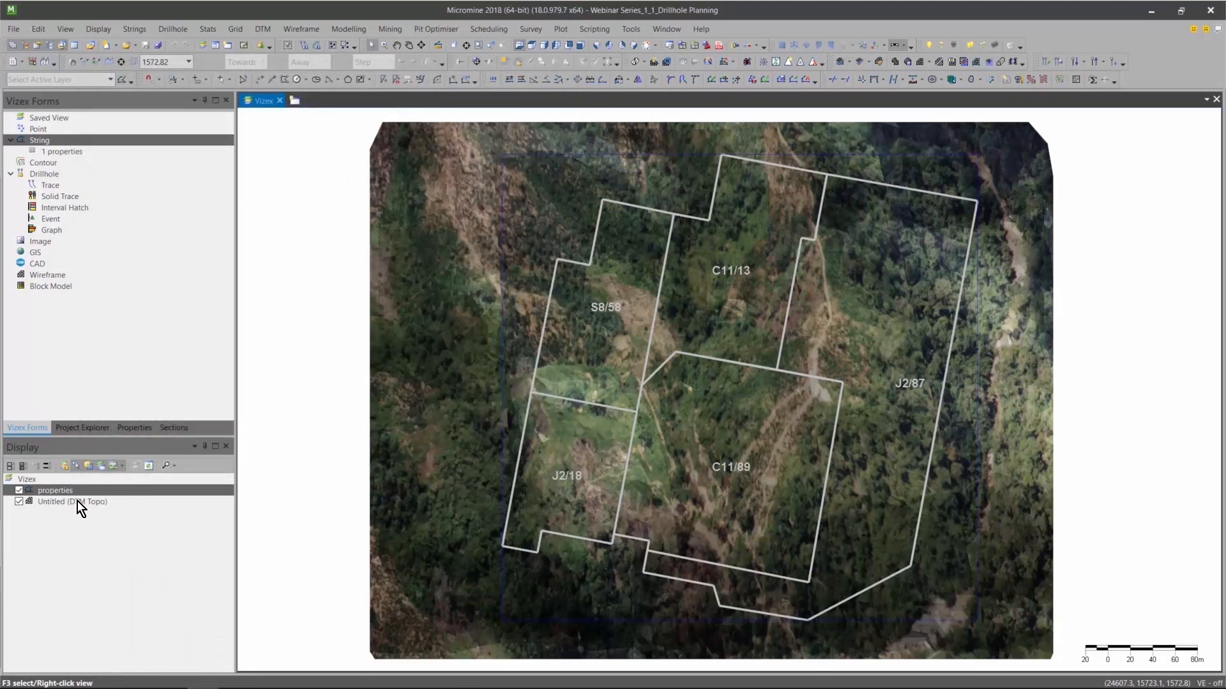
{"action": "right_click", "coordinate": [78, 501]}
{"action": "left_click", "coordinate": [125, 496]}
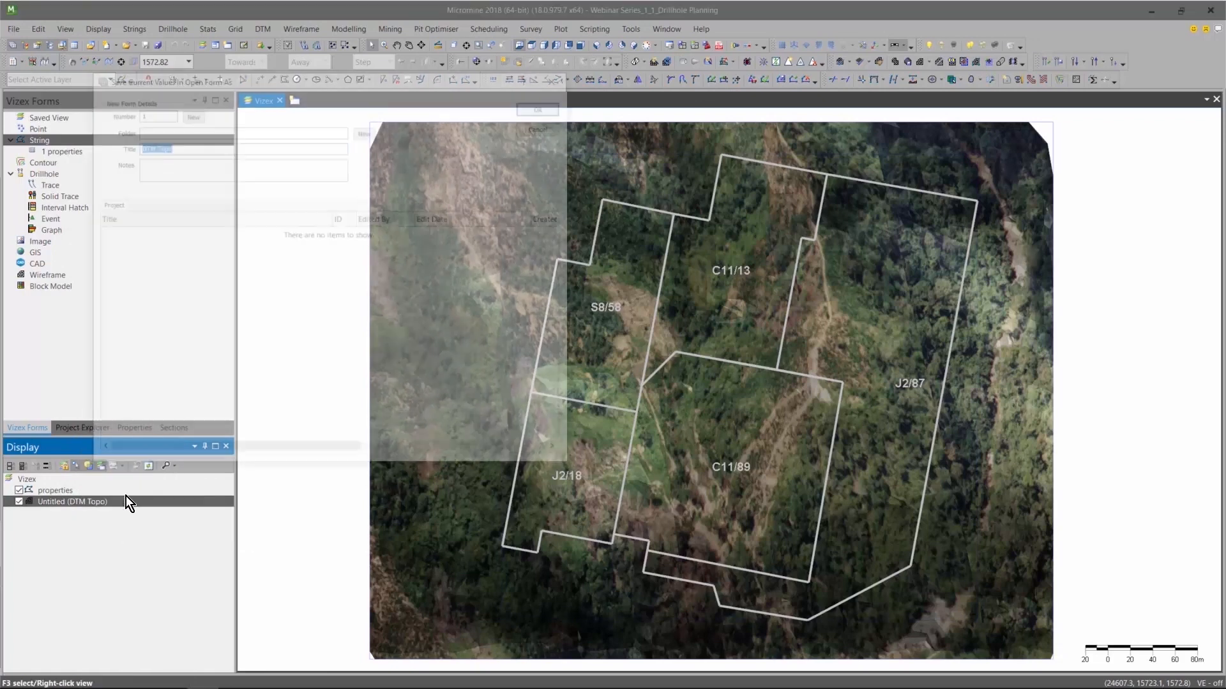
{"action": "type", "text": "dtm topo"}
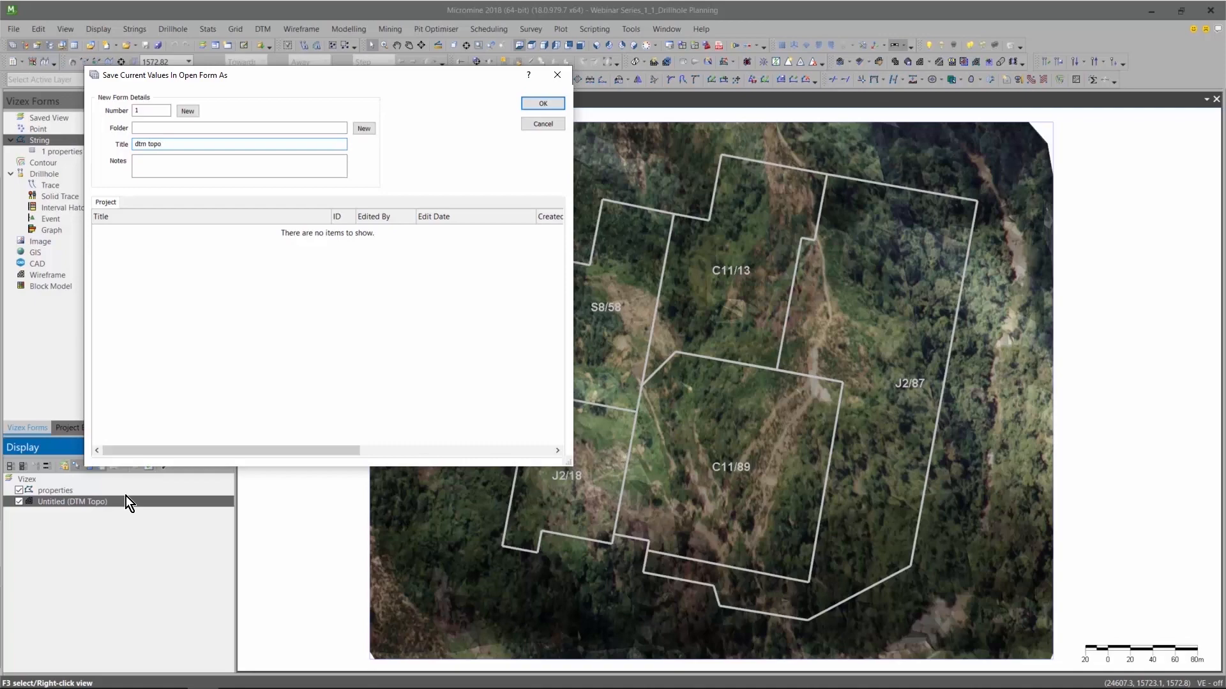
{"action": "key", "text": "Return"}
Select all the property boundary strings and drape them onto the topography wireframe.
{"action": "middle_click_drag", "start_coordinate": [645, 415], "coordinate": [790, 235]}
{"action": "right_click_drag", "start_coordinate": [790, 235], "coordinate": [779, 224]}
{"action": "right_click_drag", "start_coordinate": [808, 422], "coordinate": [788, 267]}
{"action": "left_click_drag", "start_coordinate": [504, 189], "coordinate": [948, 281]}
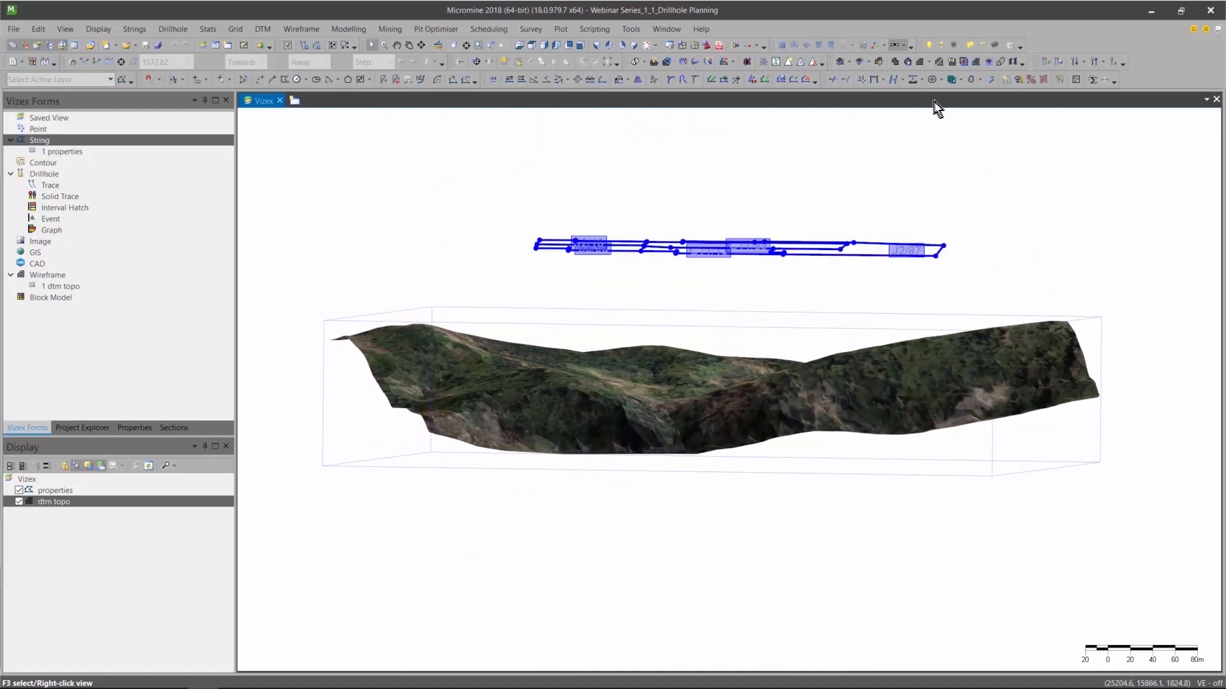
{"action": "left_click", "coordinate": [913, 80]}
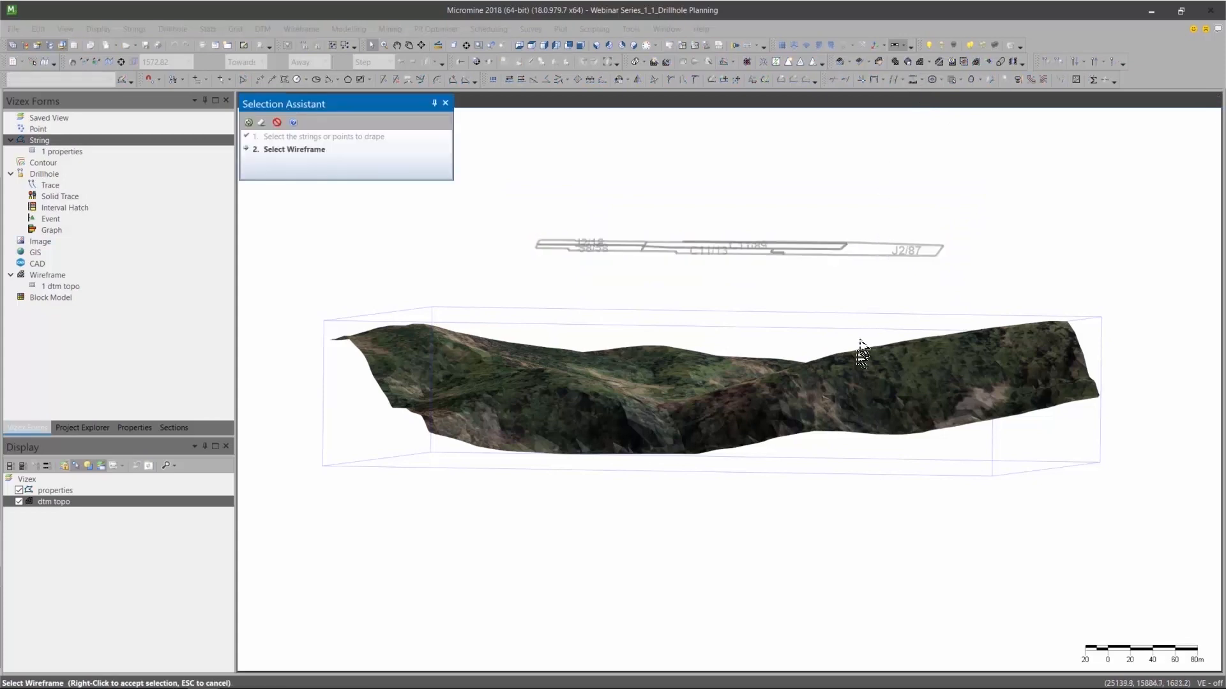
{"action": "left_click", "coordinate": [857, 382]}
{"action": "right_click", "coordinate": [1008, 213]}
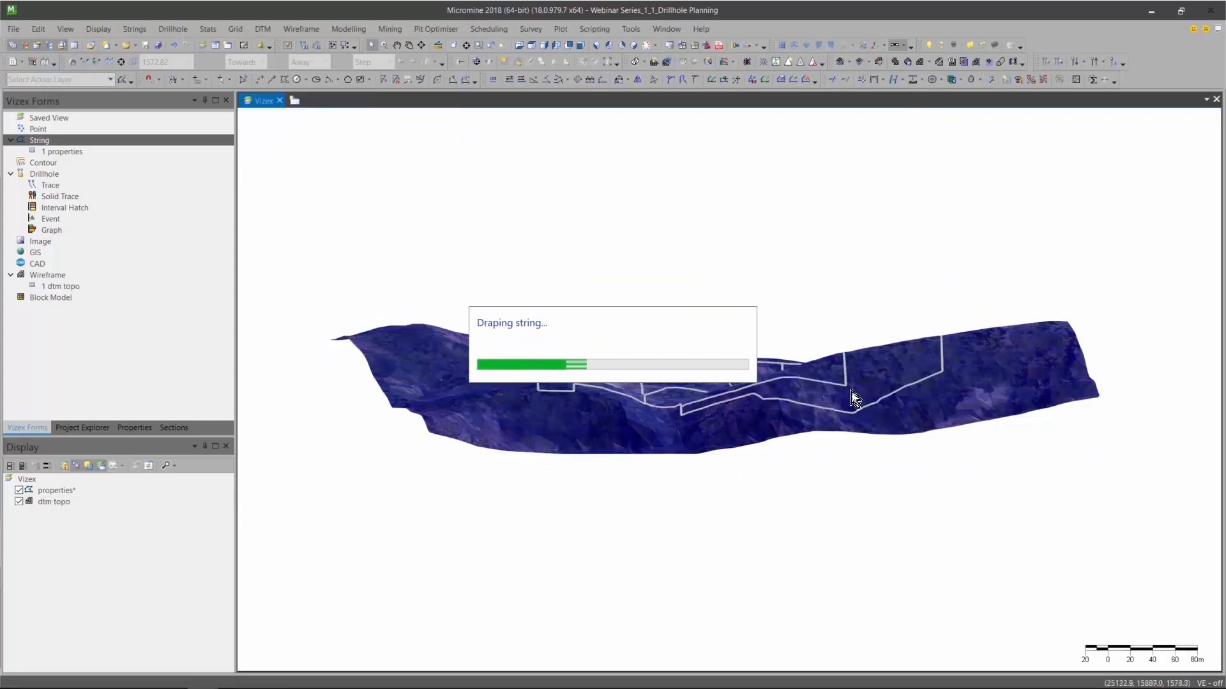
Clear the topography wireframe's selection and return the model to plan view.
{"action": "right_click_drag", "start_coordinate": [852, 362], "coordinate": [836, 508]}
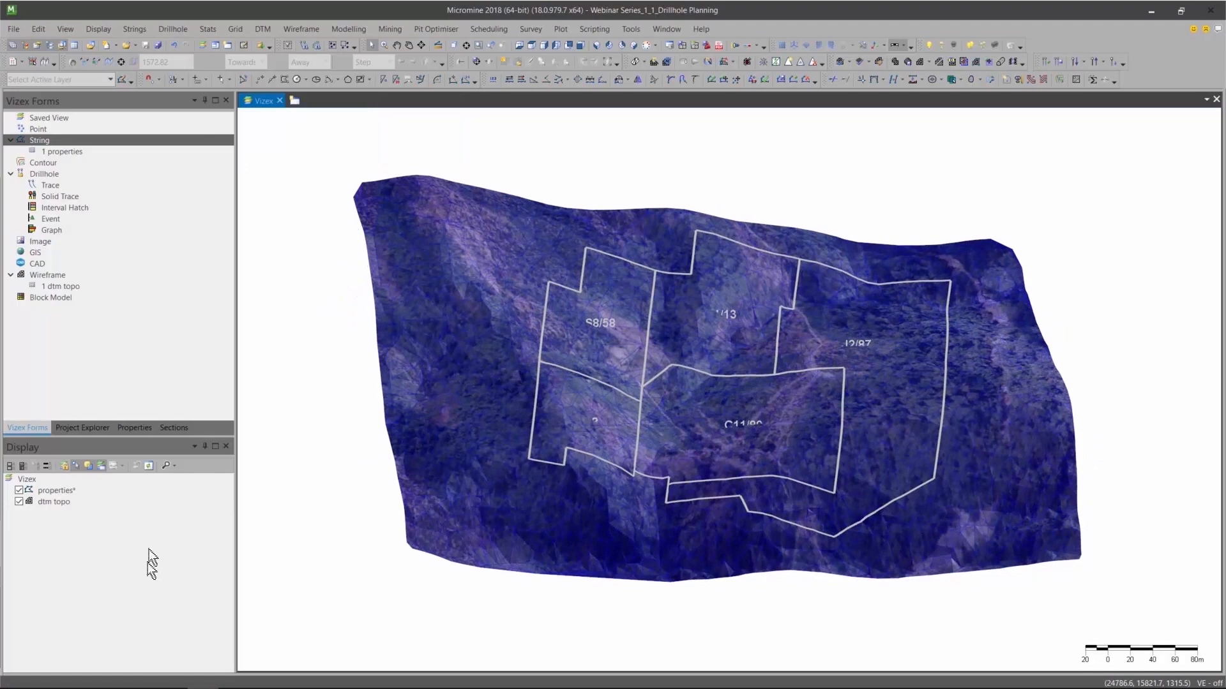
{"action": "left_click", "coordinate": [89, 471]}
{"action": "right_click_drag", "start_coordinate": [770, 278], "coordinate": [707, 397]}
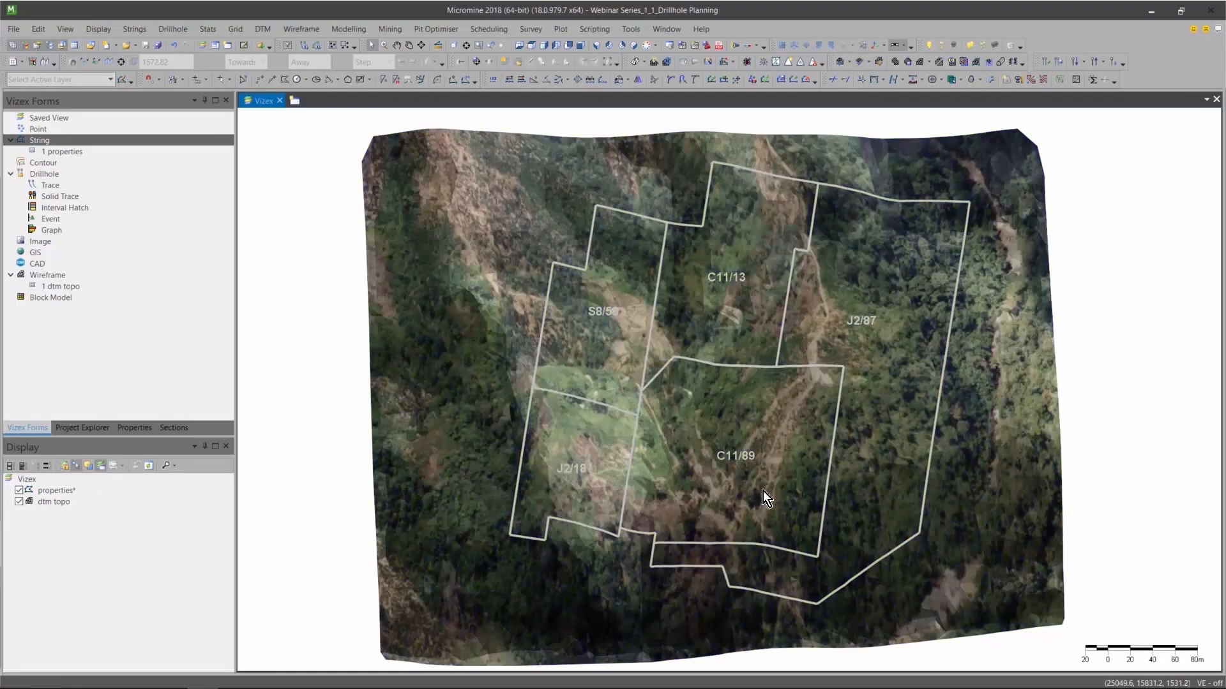
{"action": "key", "text": "p"}
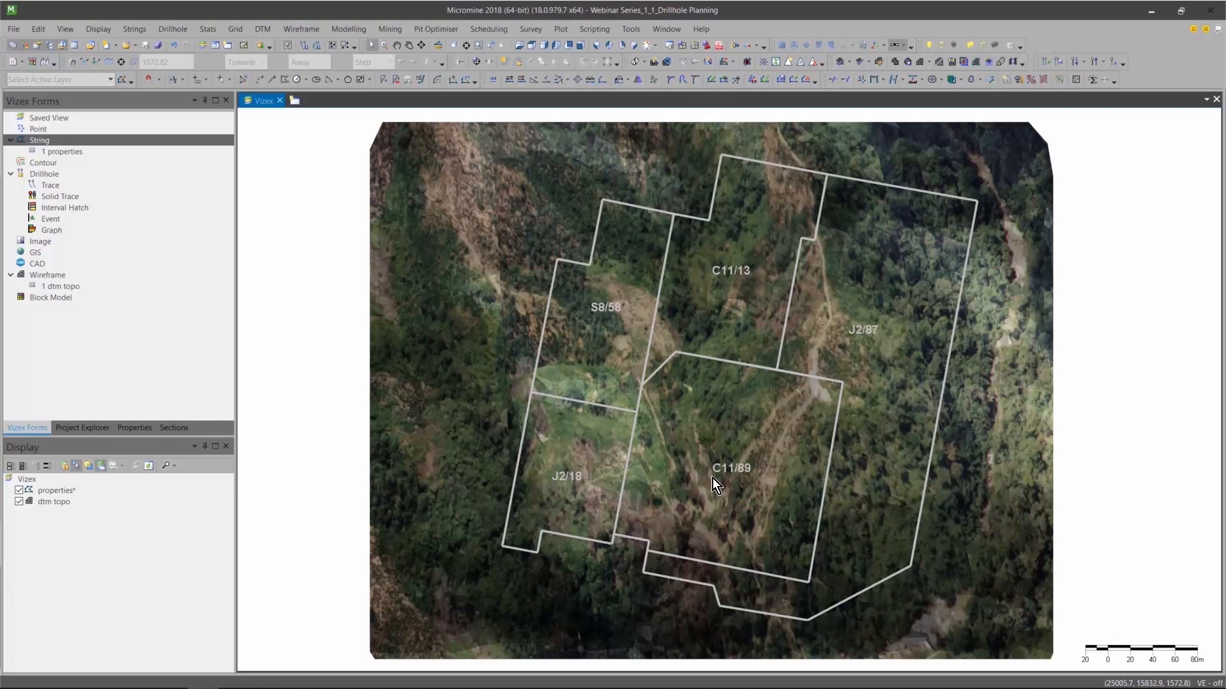
{"action": "mouse_move", "coordinate": [712, 478]}
Start generating a drillhole pattern with east origin 25083 and north origin 15755, at the southeast corner of property C11/89.
{"action": "left_click", "coordinate": [180, 26]}
{"action": "mouse_move", "coordinate": [197, 95]}
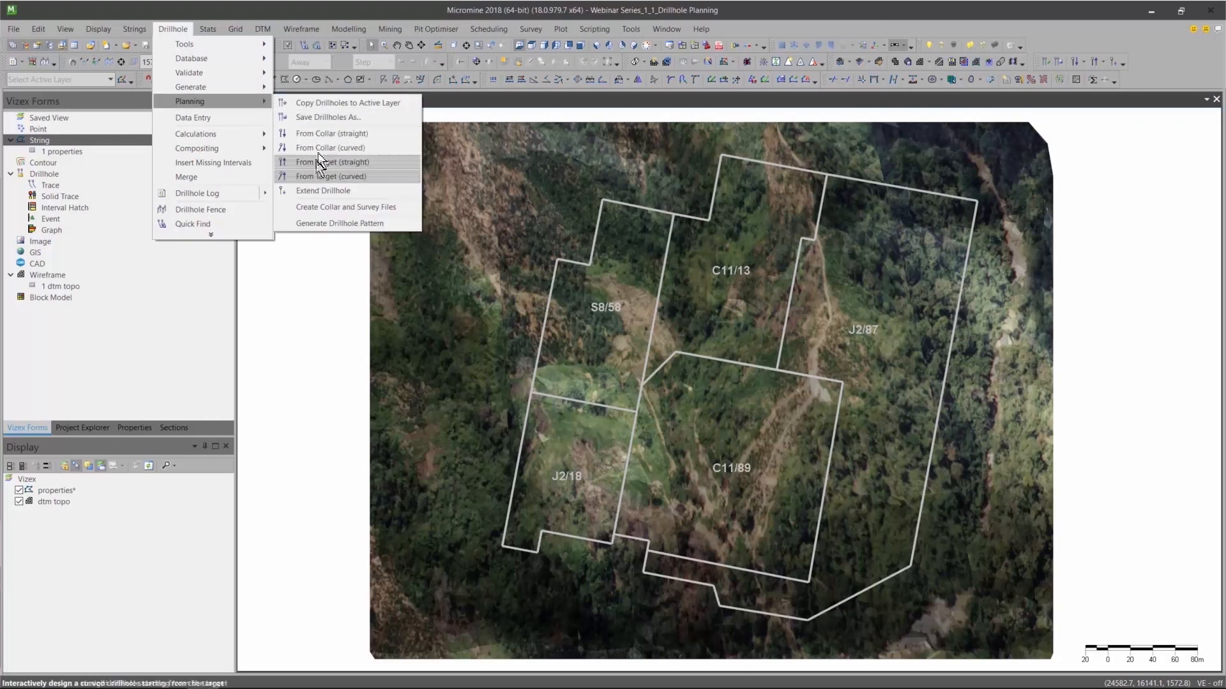
{"action": "left_click", "coordinate": [324, 224]}
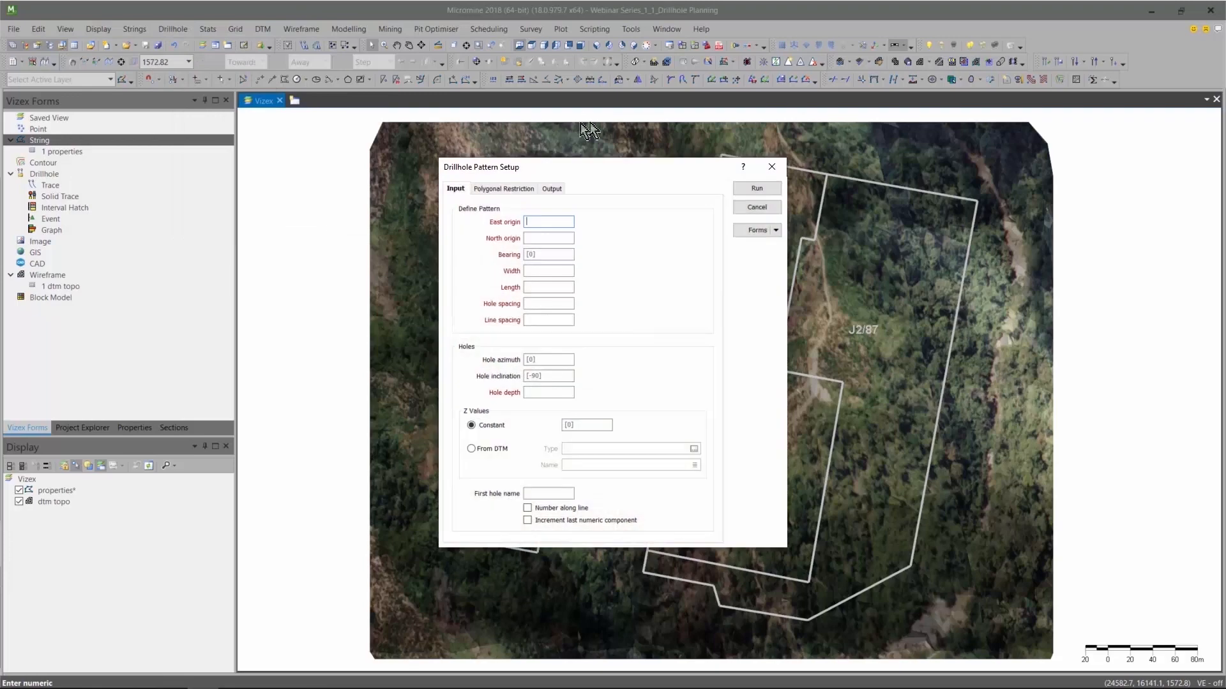
{"action": "left_click_drag", "start_coordinate": [577, 171], "coordinate": [544, 200]}
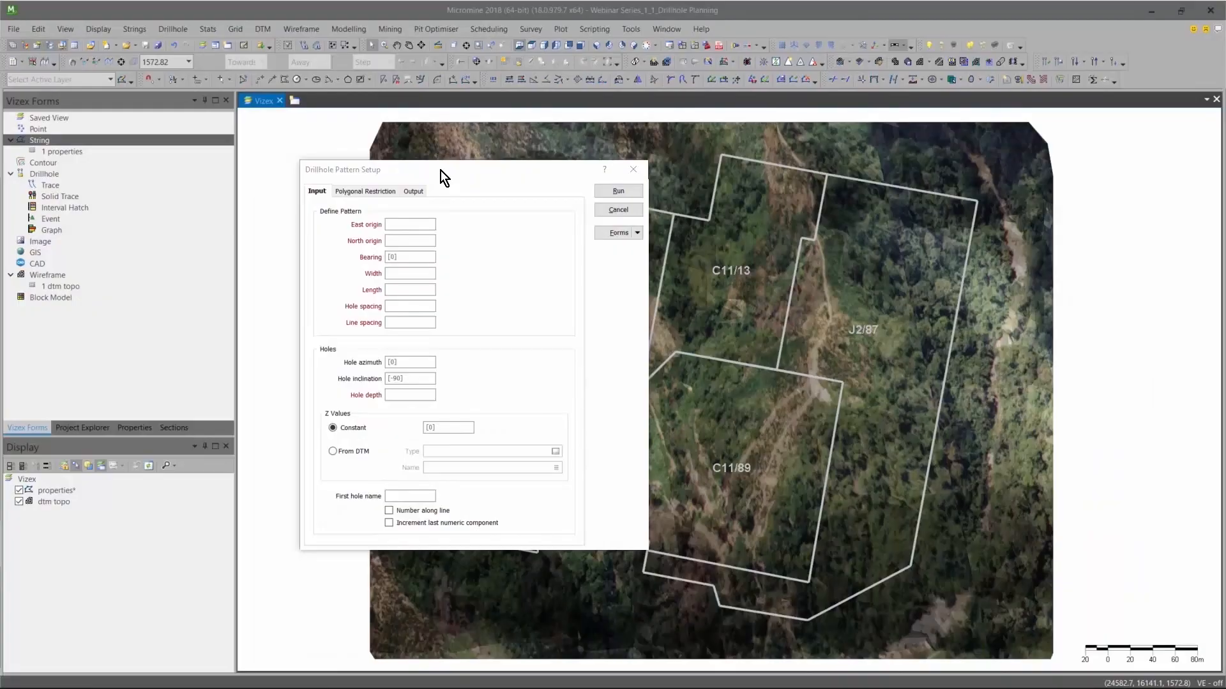
{"action": "left_click", "coordinate": [440, 171]}
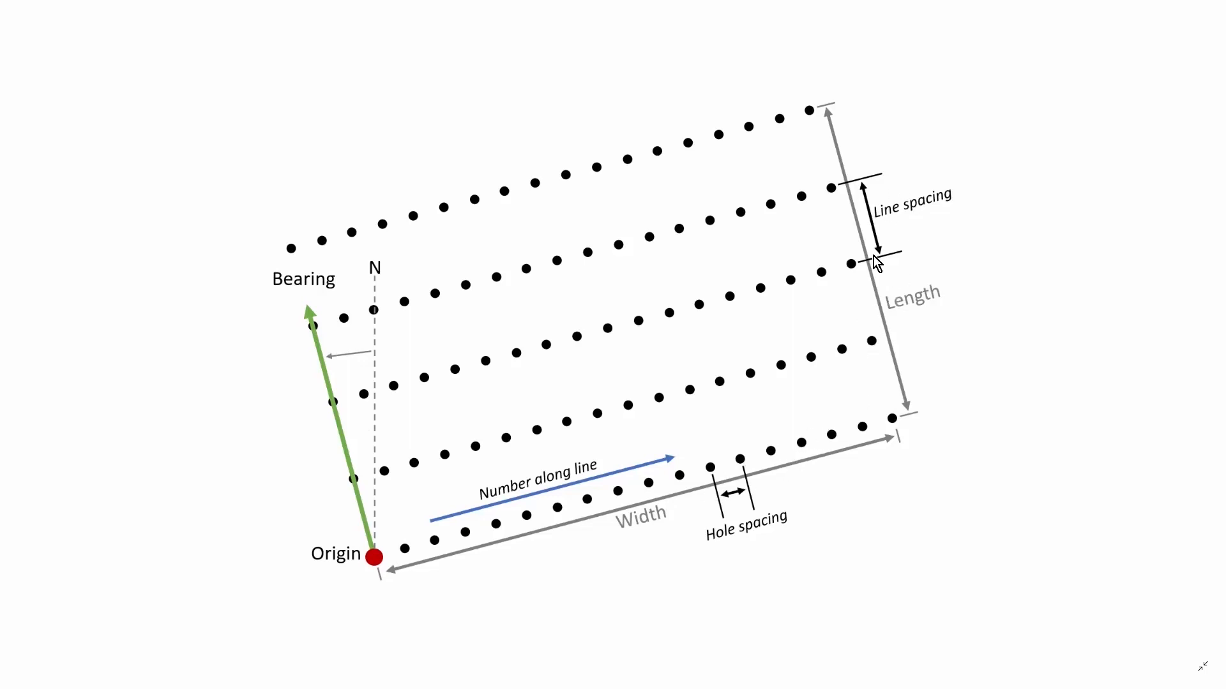
{"action": "key", "text": "alt+Tab"}
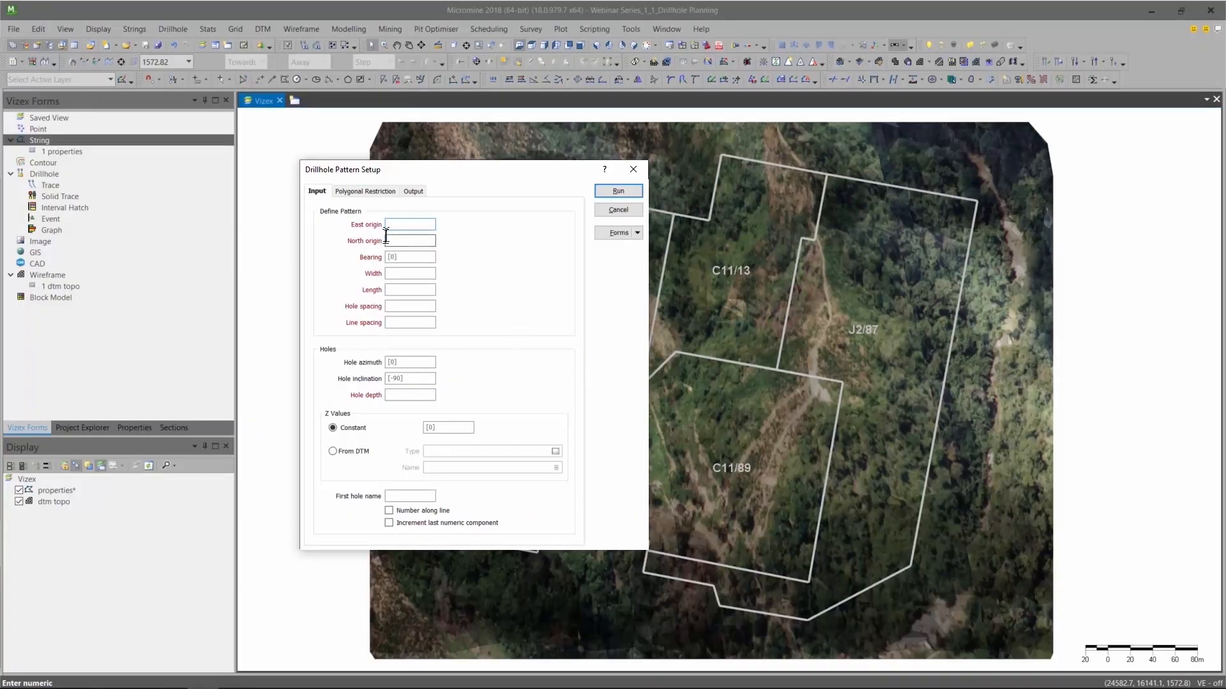
{"action": "double_click", "coordinate": [446, 170]}
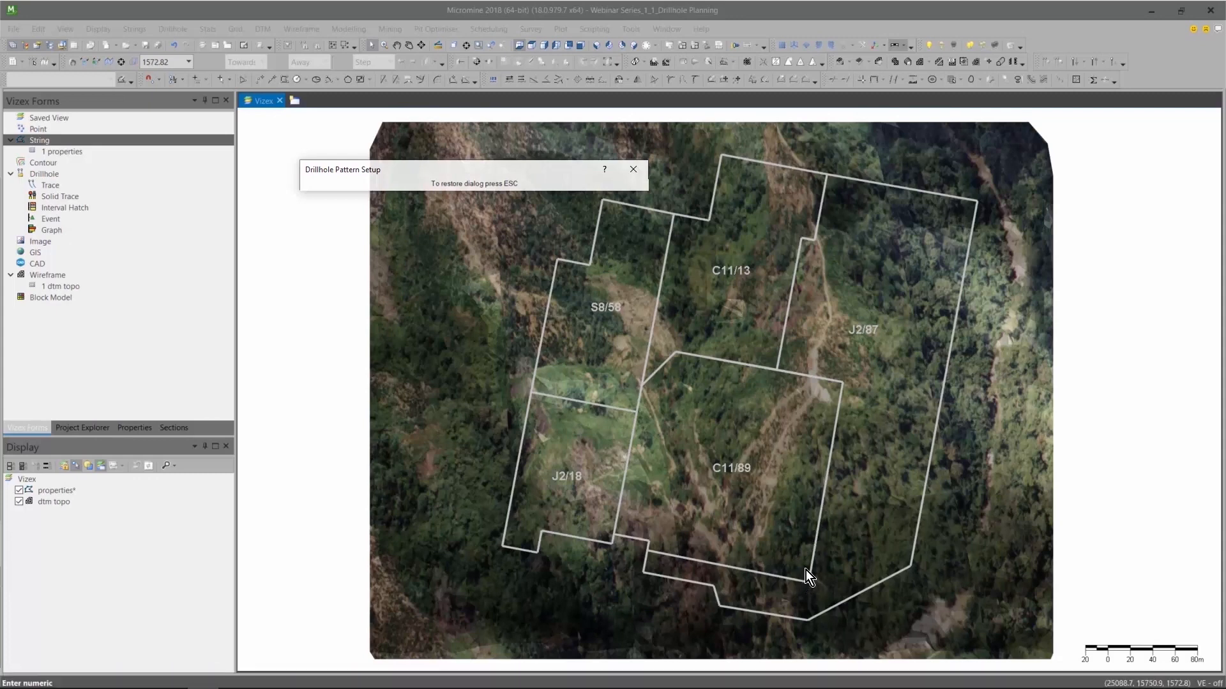
{"action": "left_click", "coordinate": [567, 172]}
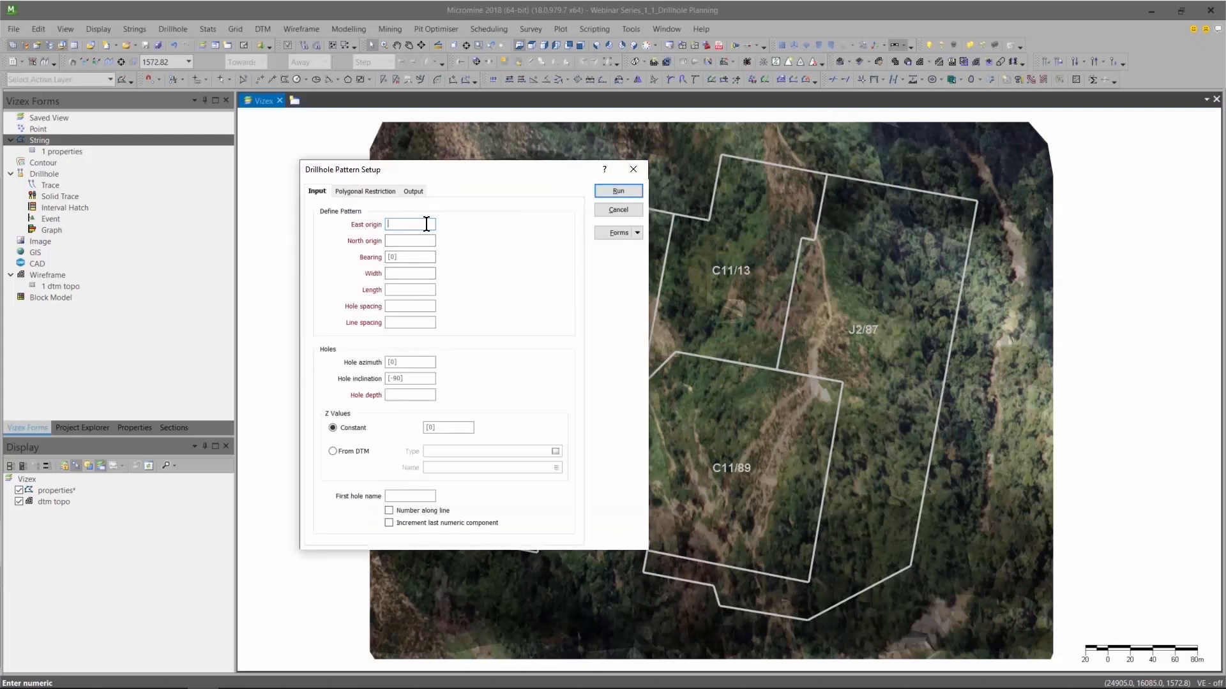
{"action": "type", "text": "25083"}
{"action": "key", "text": "Tab"}
{"action": "type", "text": "15755"}
Measure the azimuth of property C11/89's southern boundary from its southeast corner and set the pattern bearing to 281.
{"action": "left_click", "coordinate": [493, 167]}
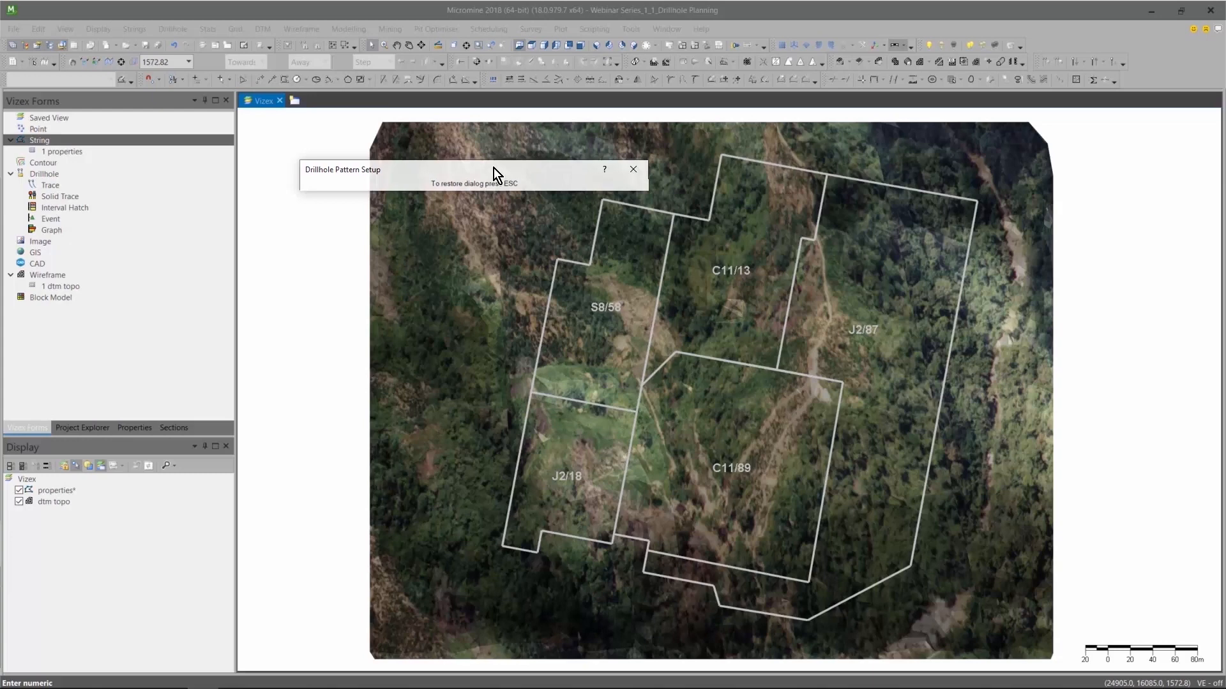
{"action": "left_click", "coordinate": [438, 45]}
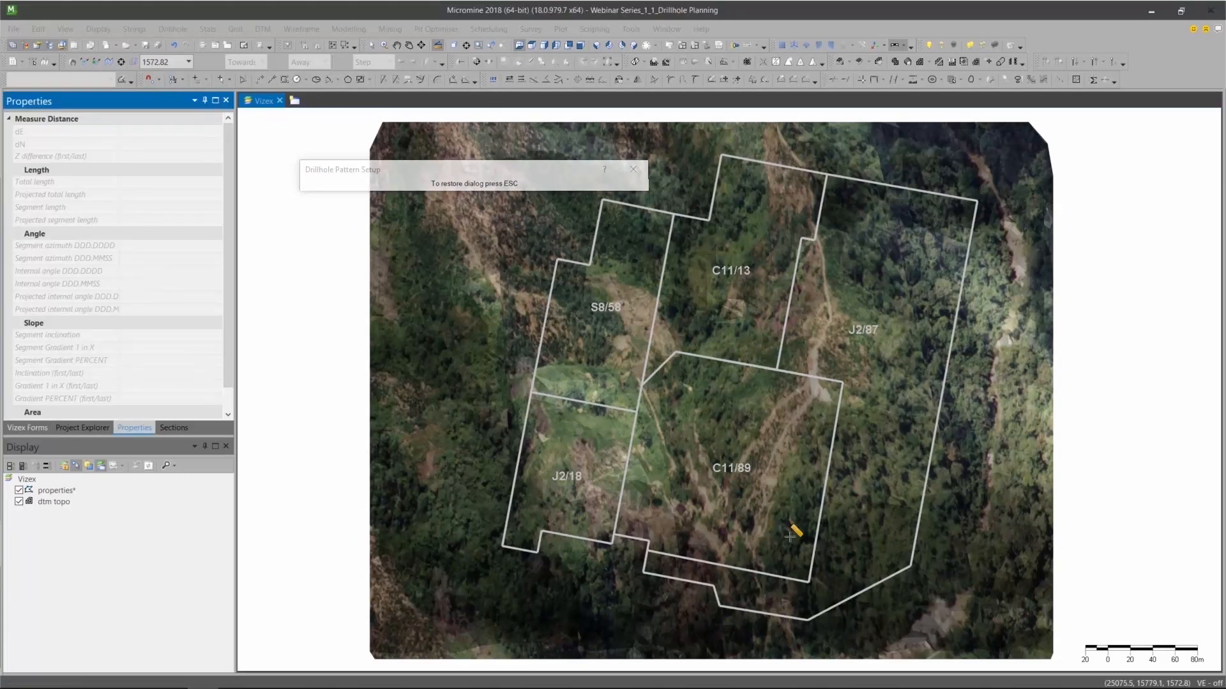
{"action": "left_click", "coordinate": [807, 582]}
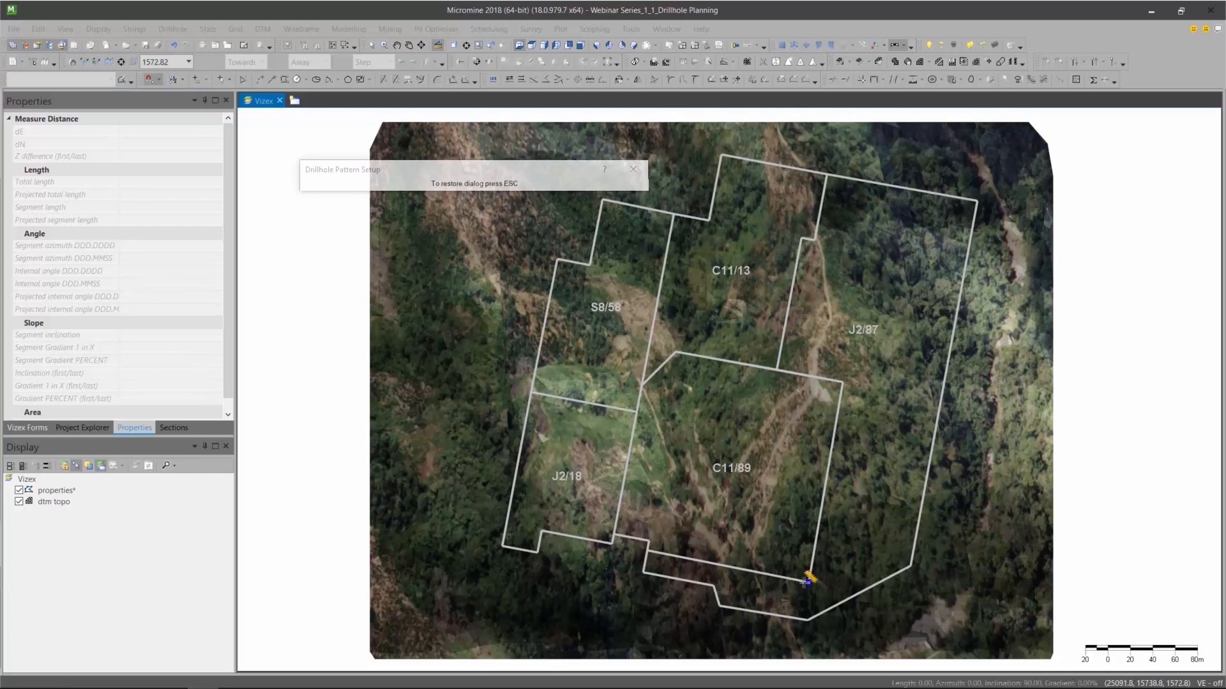
{"action": "left_click", "coordinate": [651, 552]}
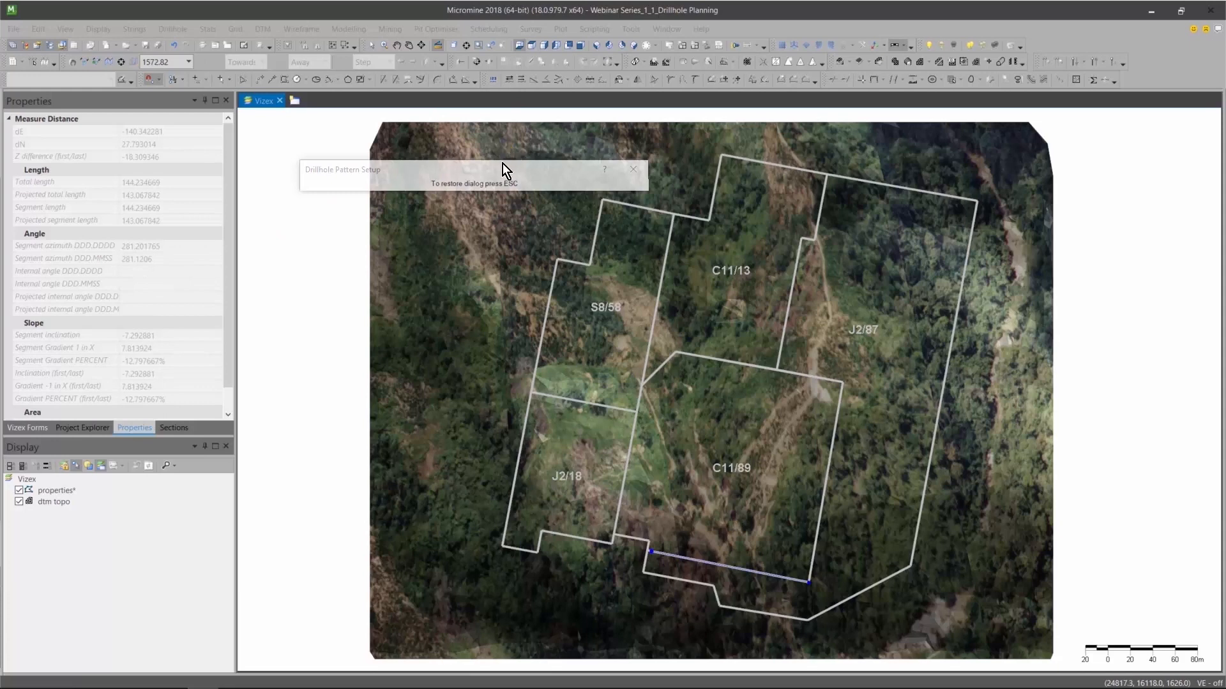
{"action": "key", "text": "Escape"}
{"action": "left_click", "coordinate": [399, 258]}
{"action": "type", "text": "281"}
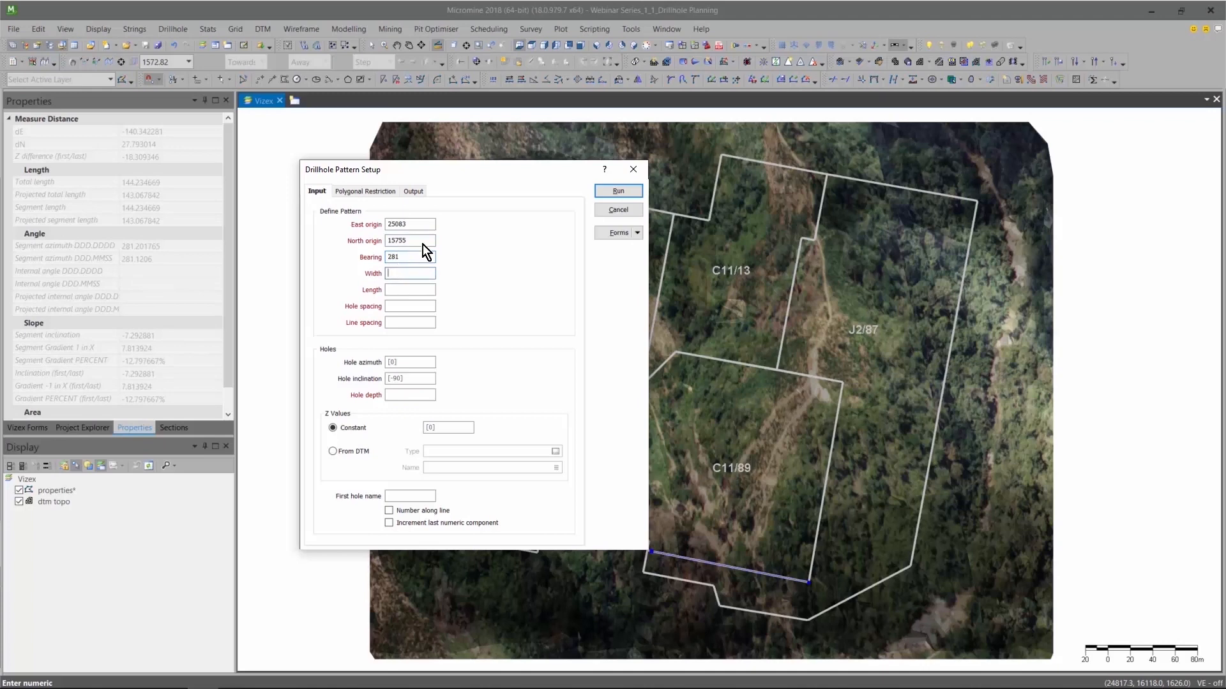
Set the pattern's width and length to 1000 each, hole spacing to 20 and line spacing to 30.
{"action": "left_click_drag", "start_coordinate": [484, 169], "coordinate": [365, 193]}
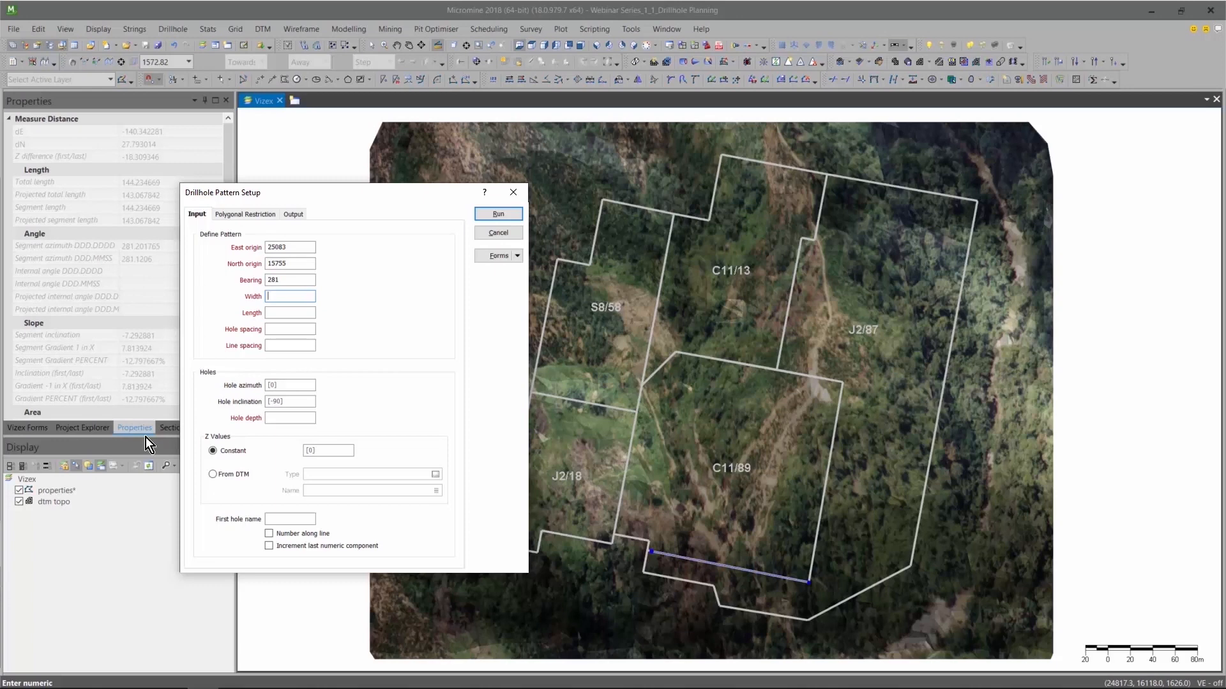
{"action": "type", "text": "1000"}
{"action": "type", "text": "1000"}
{"action": "type", "text": "20"}
{"action": "type", "text": "30"}
Set the planned holes' azimuth to 100, inclination to -75 and depth to 100.
{"action": "left_click", "coordinate": [291, 384]}
{"action": "type", "text": "100"}
{"action": "key", "text": "Tab"}
{"action": "type", "text": "-75"}
{"action": "key", "text": "Tab"}
{"action": "type", "text": "100"}
Take the holes' Z values from a DTM, using the DTM-type wireframe Topo.
{"action": "left_click", "coordinate": [212, 476]}
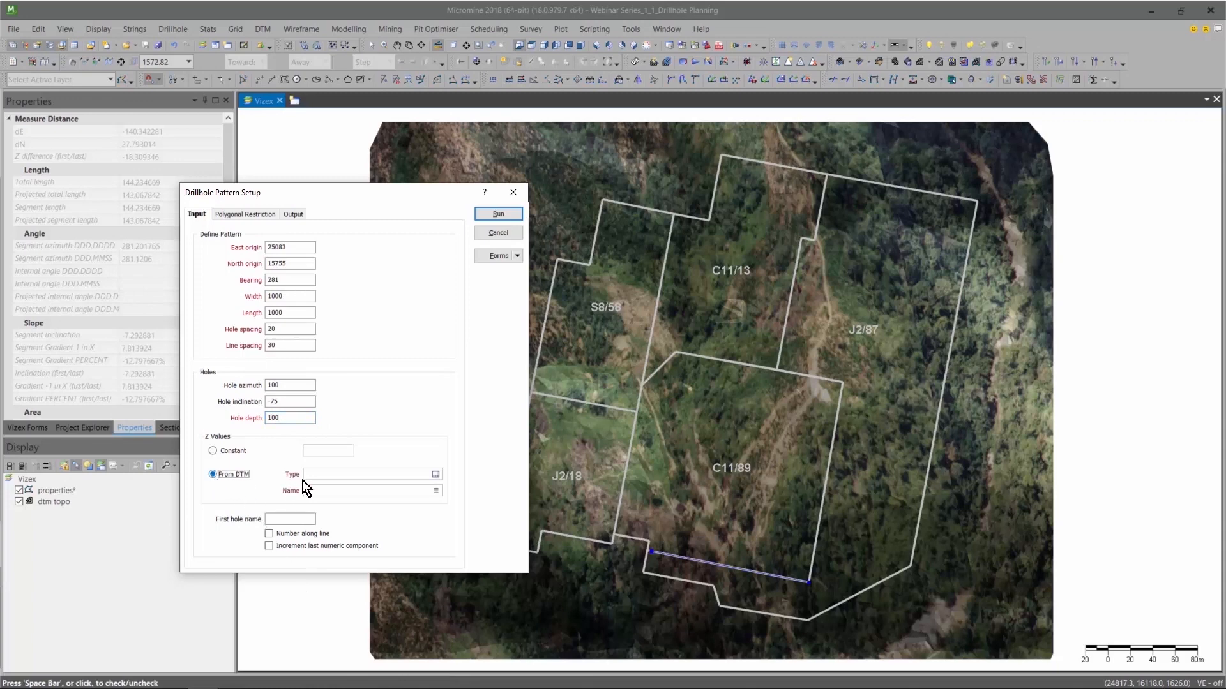
{"action": "left_click", "coordinate": [435, 475]}
{"action": "left_click", "coordinate": [442, 302]}
{"action": "double_click", "coordinate": [441, 304]}
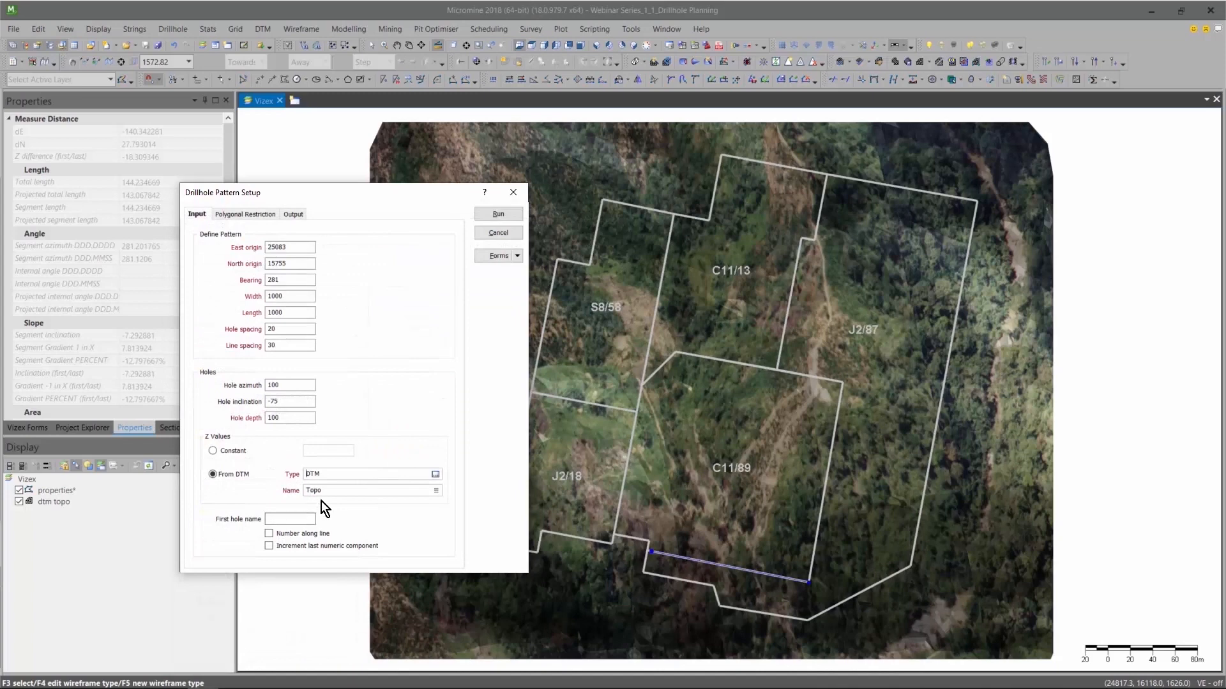
Name the first hole RRC_001, set the holes to be numbered along line, and check the numbering direction on the pattern diagram.
{"action": "left_click", "coordinate": [307, 518]}
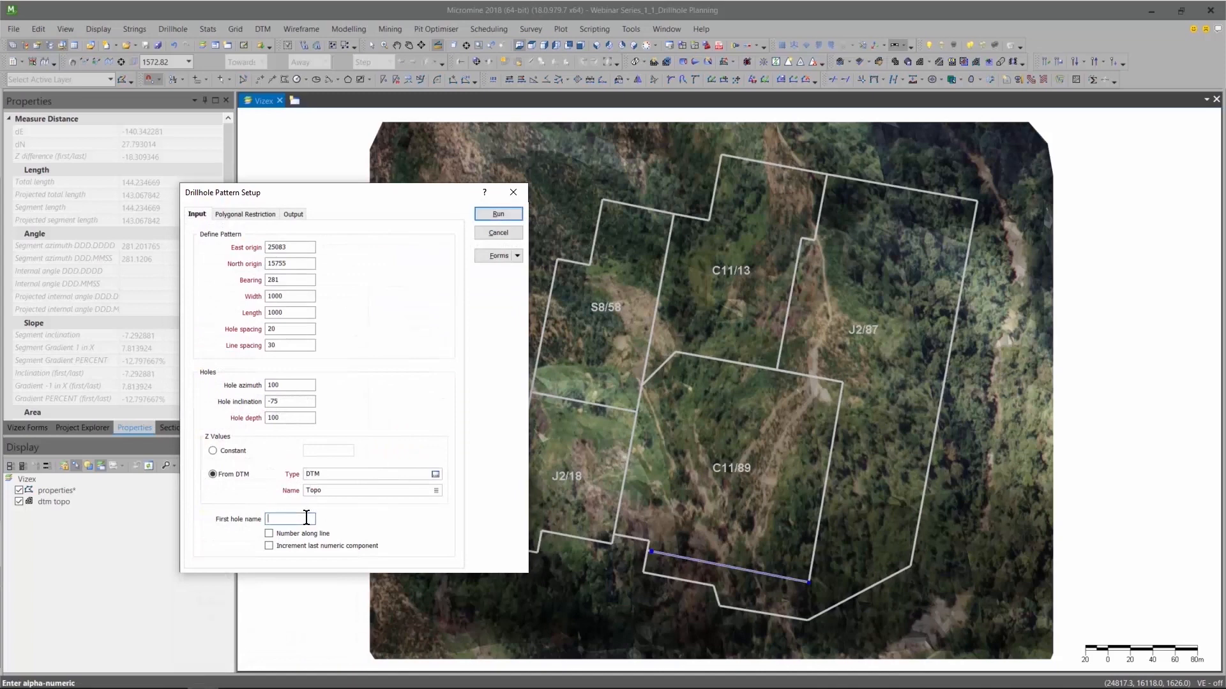
{"action": "type", "text": "RCC"}
{"action": "key", "text": "BackSpace"}
{"action": "type", "text": "RC_001"}
{"action": "key", "text": "Tab"}
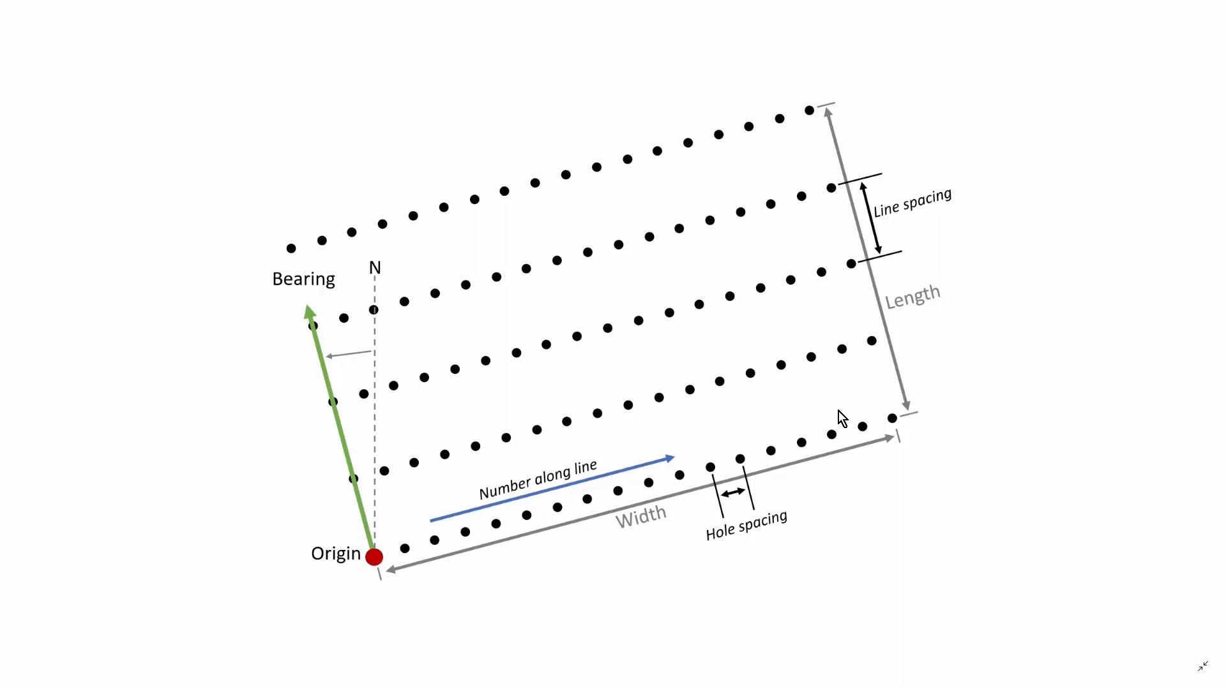
{"action": "key", "text": "Escape"}
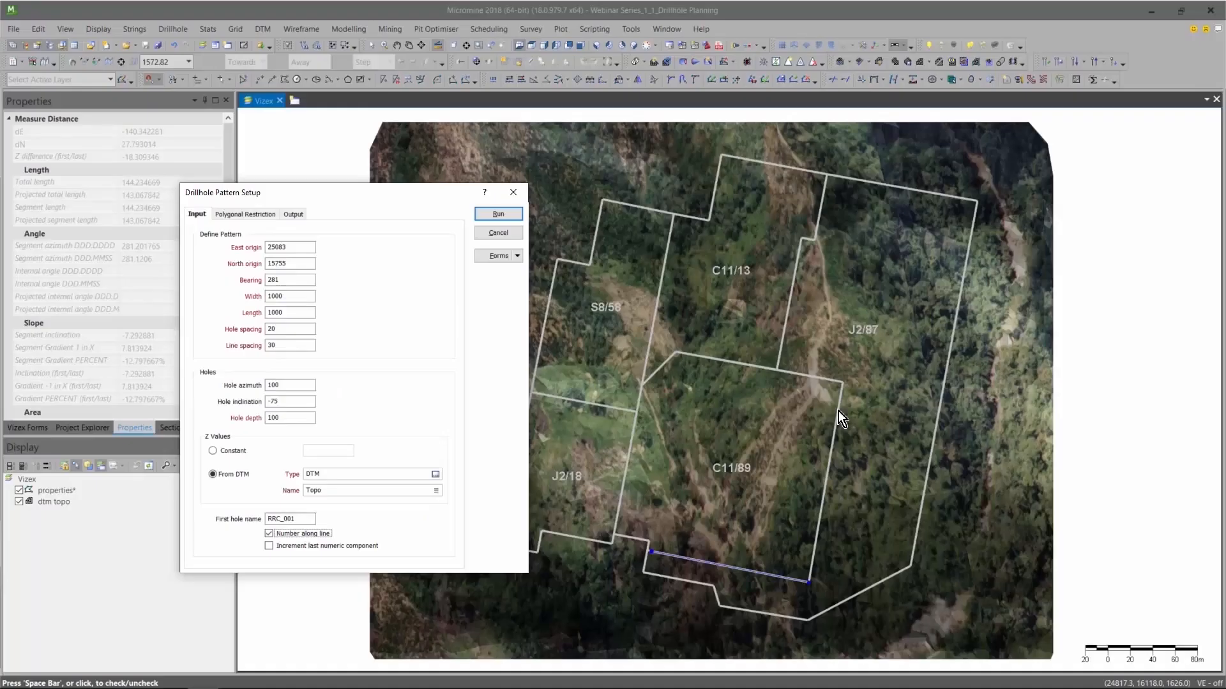
Try incrementing the last numeric component with the suffix _123 on the first hole name, and clear both again.
{"action": "left_click", "coordinate": [270, 546]}
{"action": "left_click", "coordinate": [304, 520]}
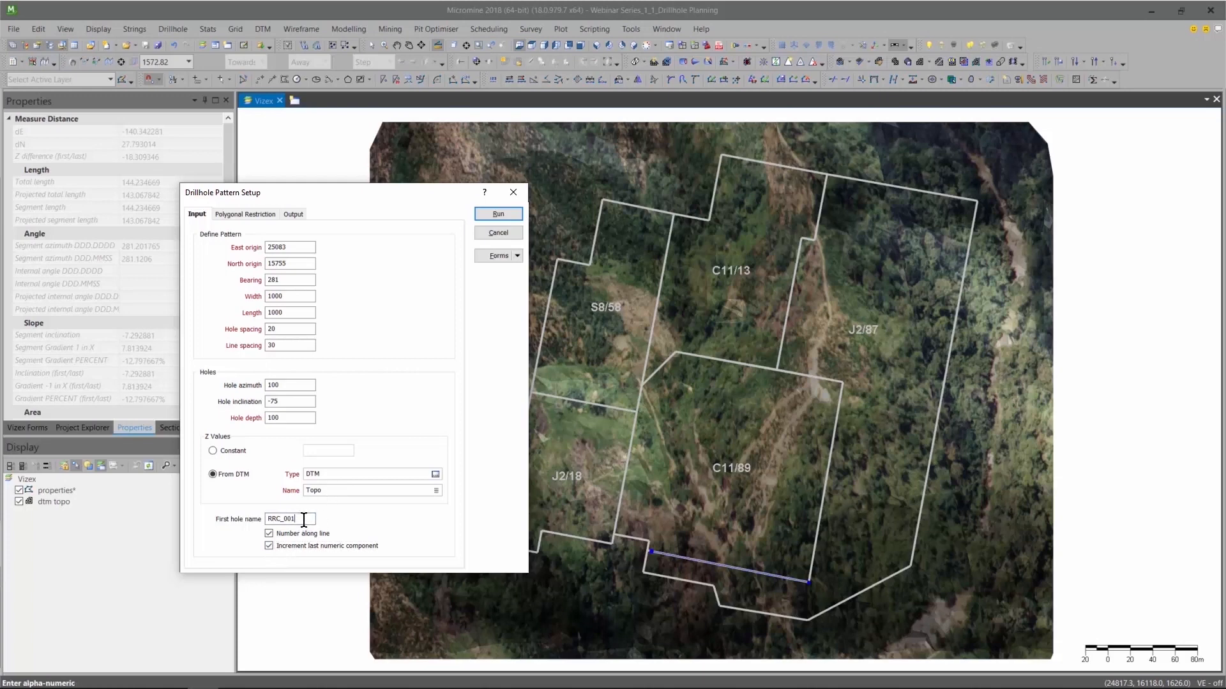
{"action": "type", "text": "_123"}
{"action": "left_click", "coordinate": [269, 546]}
{"action": "left_click", "coordinate": [298, 520]}
{"action": "left_click_drag", "start_coordinate": [297, 519], "coordinate": [312, 516]}
{"action": "key", "text": "BackSpace"}
Enable polygonal restriction of the pattern using the string file "property boundaries".
{"action": "left_click", "coordinate": [259, 216]}
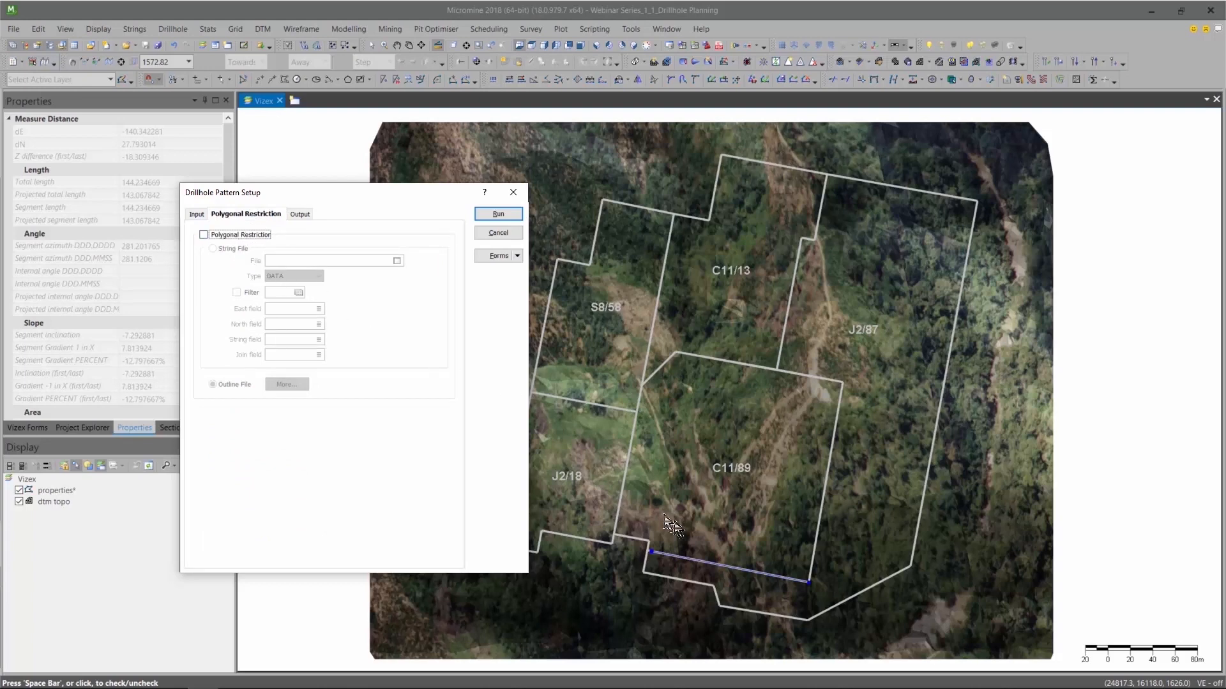
{"action": "left_click", "coordinate": [203, 235]}
{"action": "left_click", "coordinate": [213, 248]}
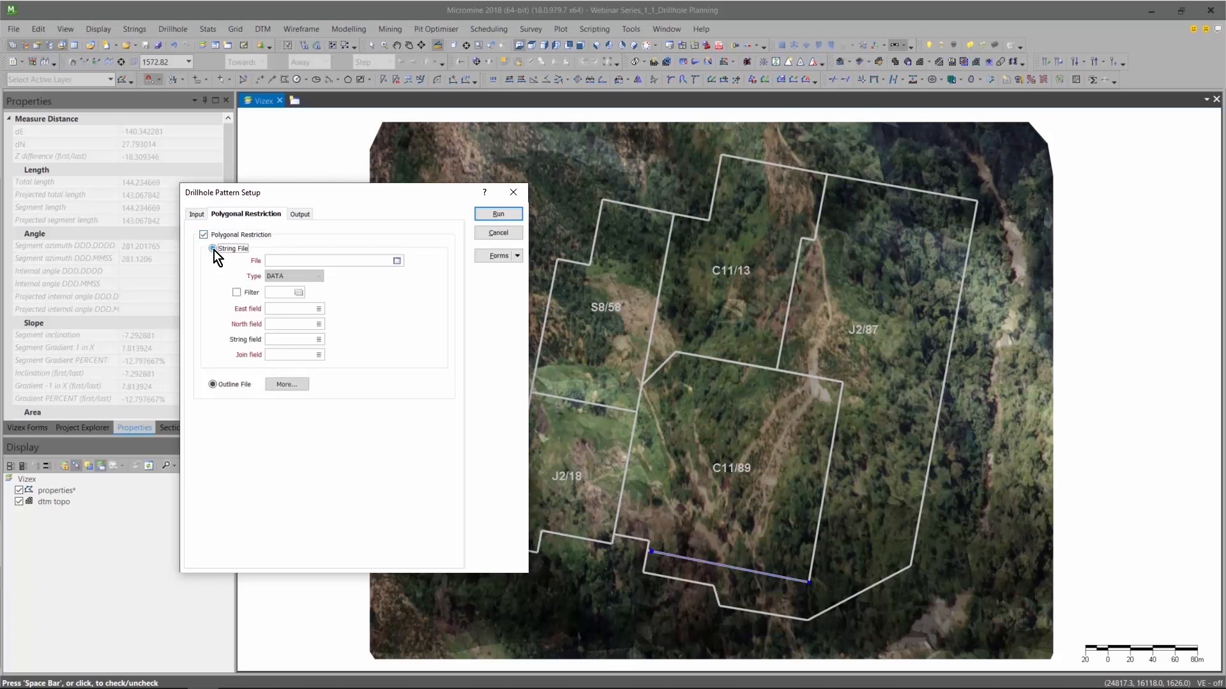
{"action": "left_click", "coordinate": [398, 259]}
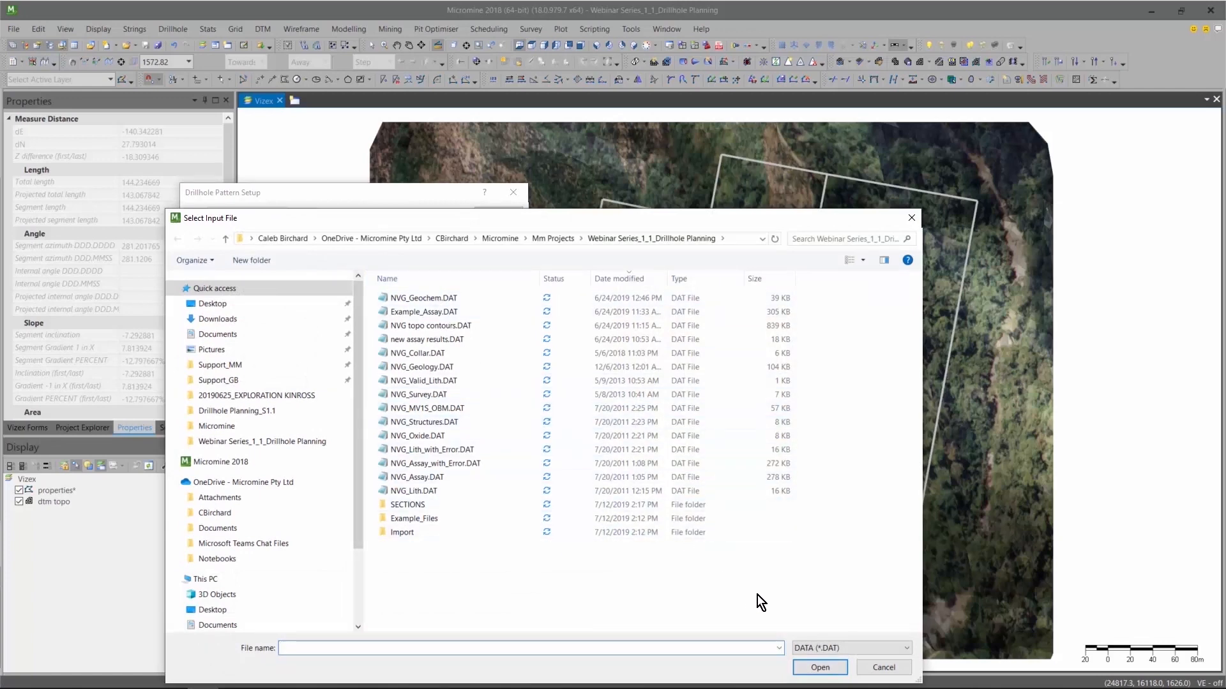
{"action": "left_click", "coordinate": [822, 647]}
{"action": "left_click", "coordinate": [831, 614]}
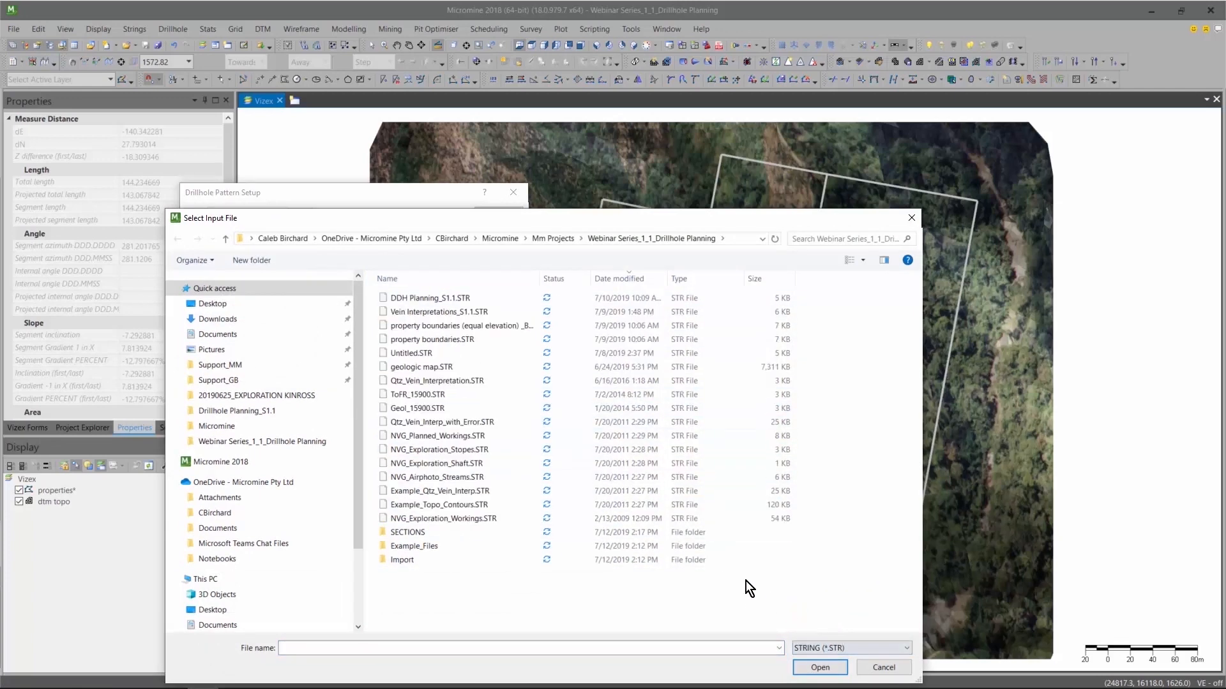
{"action": "double_click", "coordinate": [532, 338]}
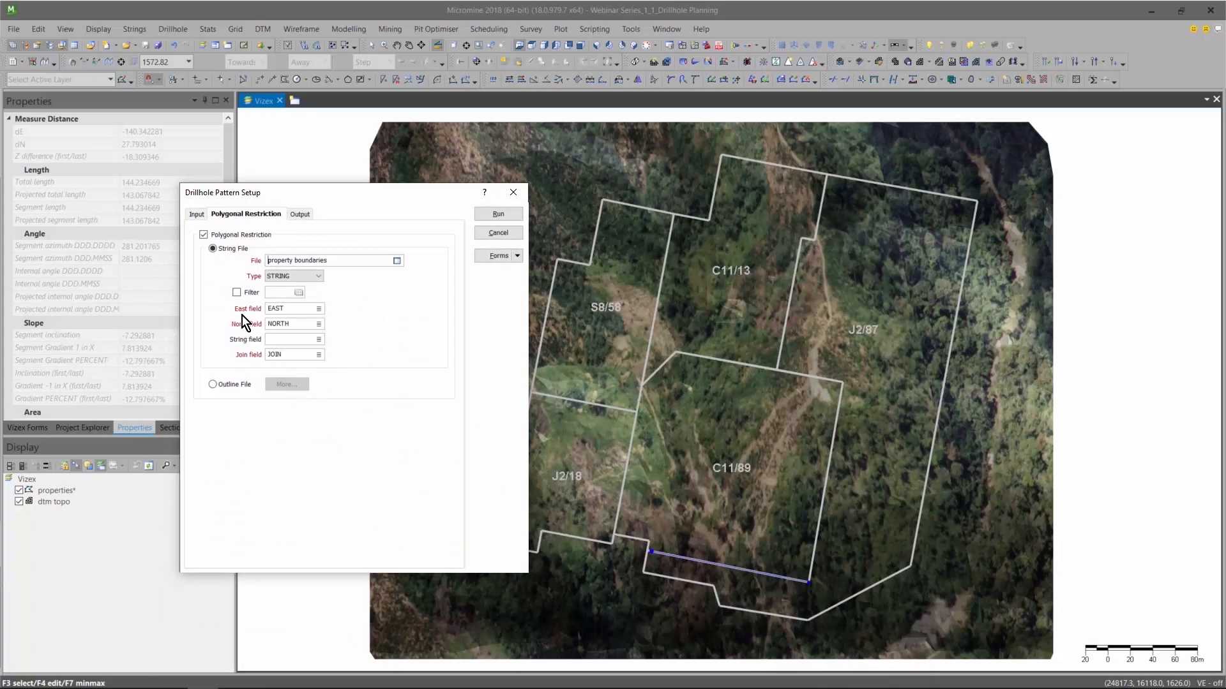
Filter the restriction's boundary strings to records whose PROPERTY field equals C11*.
{"action": "left_click", "coordinate": [236, 294]}
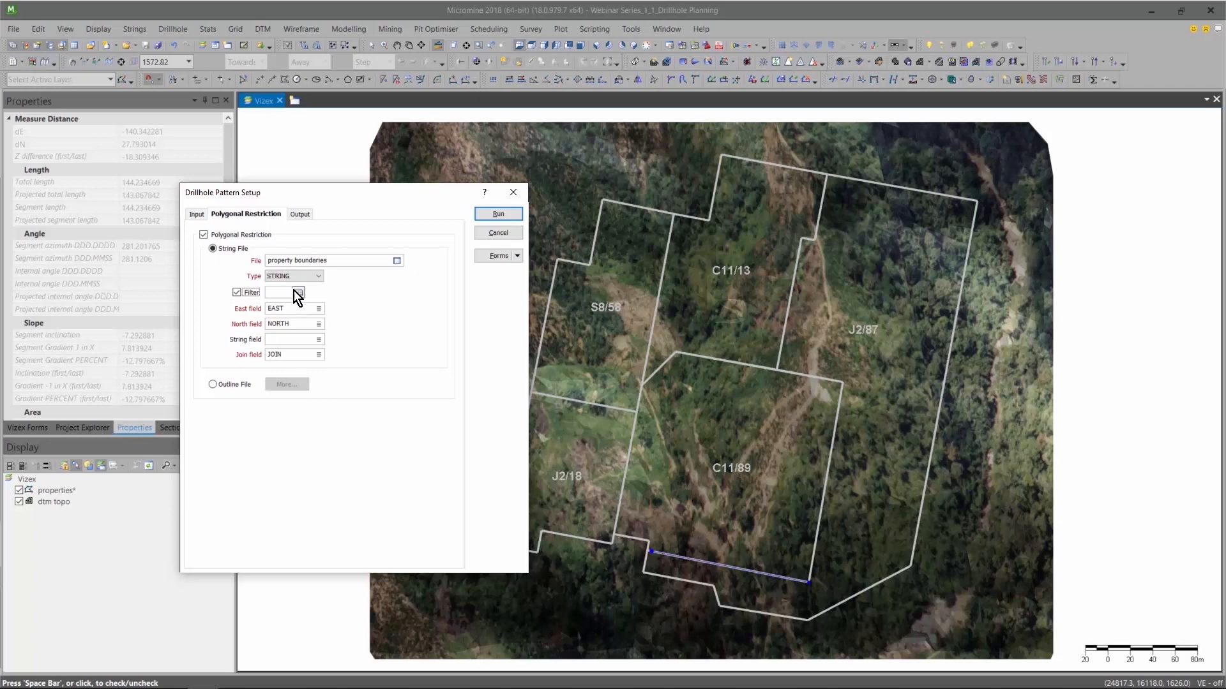
{"action": "key", "text": "F4"}
{"action": "left_click", "coordinate": [247, 325]}
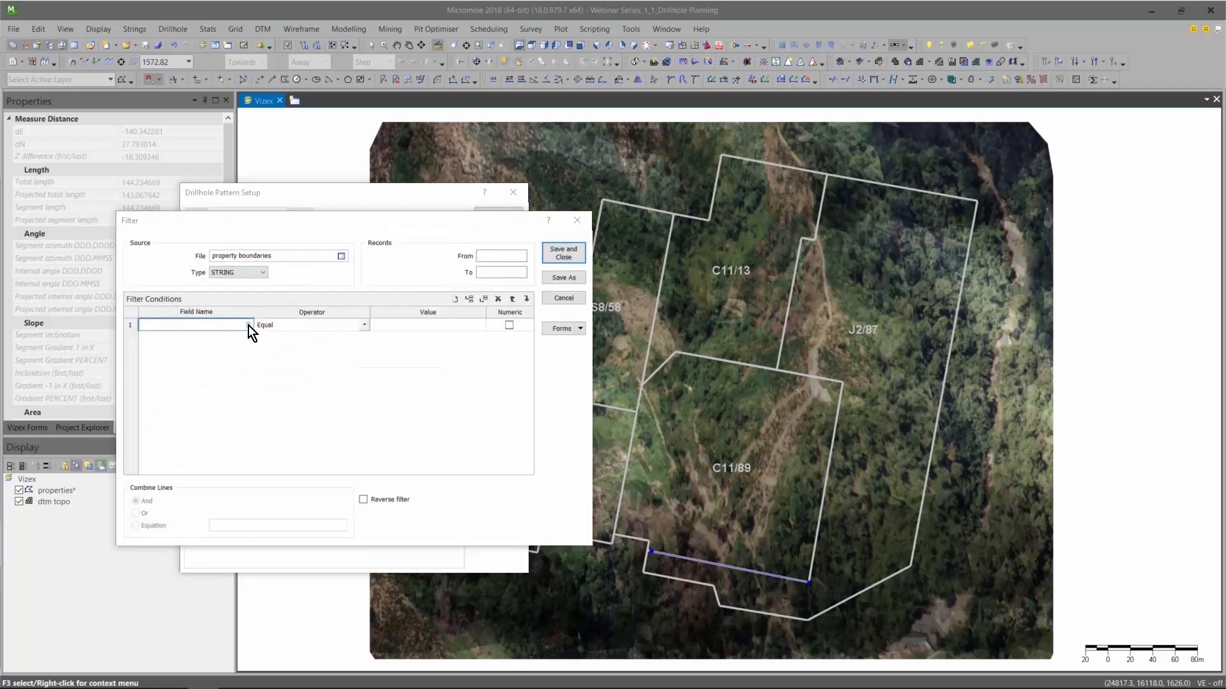
{"action": "left_click", "coordinate": [538, 303]}
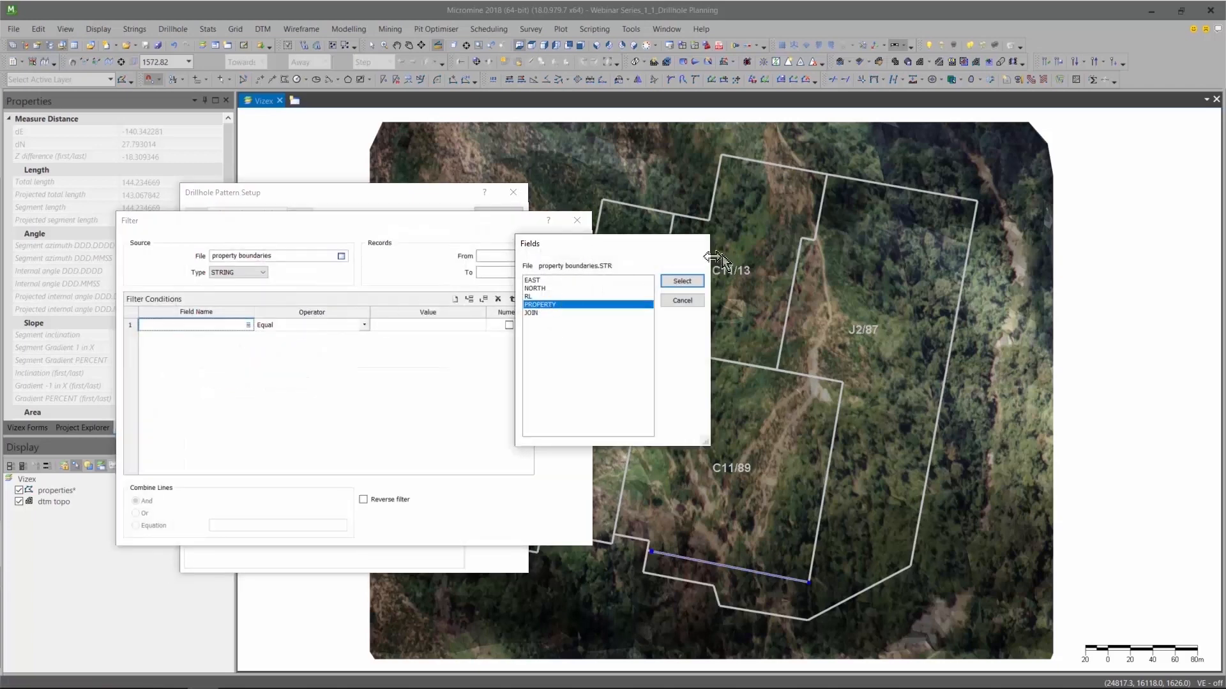
{"action": "left_click", "coordinate": [682, 281]}
{"action": "left_click", "coordinate": [464, 339]}
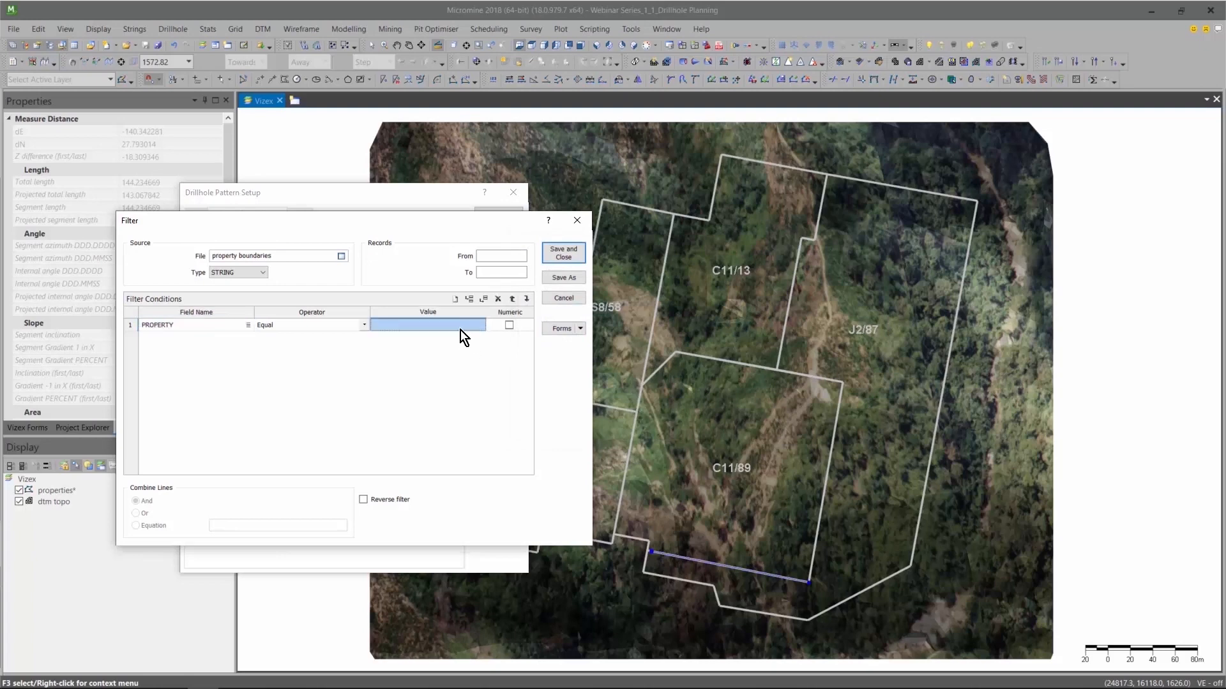
{"action": "type", "text": "C11"}
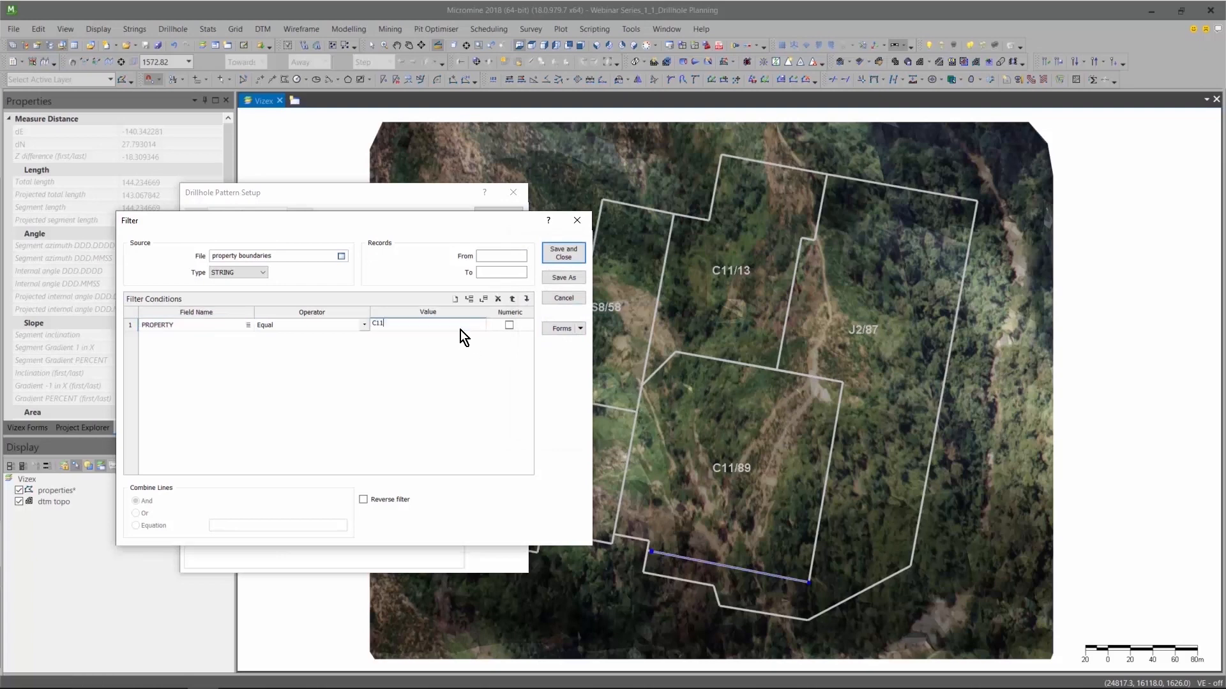
{"action": "type", "text": "*"}
{"action": "left_click", "coordinate": [563, 255]}
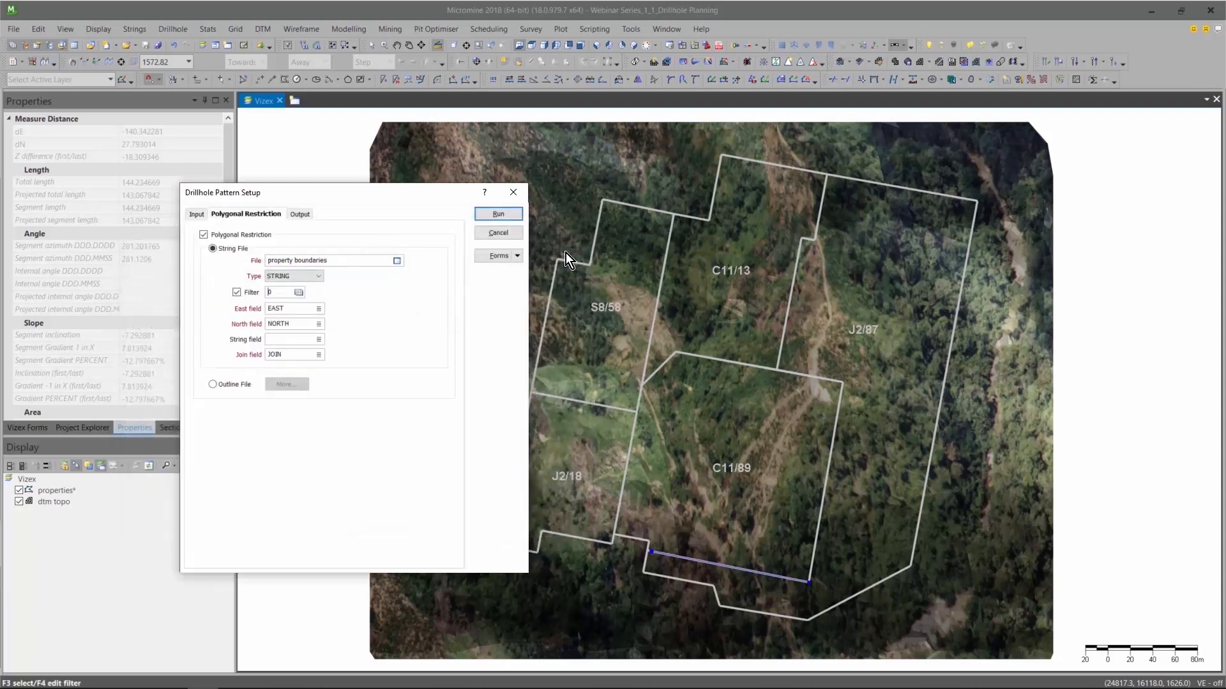
Examine the PROPERTY values in the property boundaries string file.
{"action": "right_click", "coordinate": [314, 261]}
{"action": "left_click", "coordinate": [328, 282]}
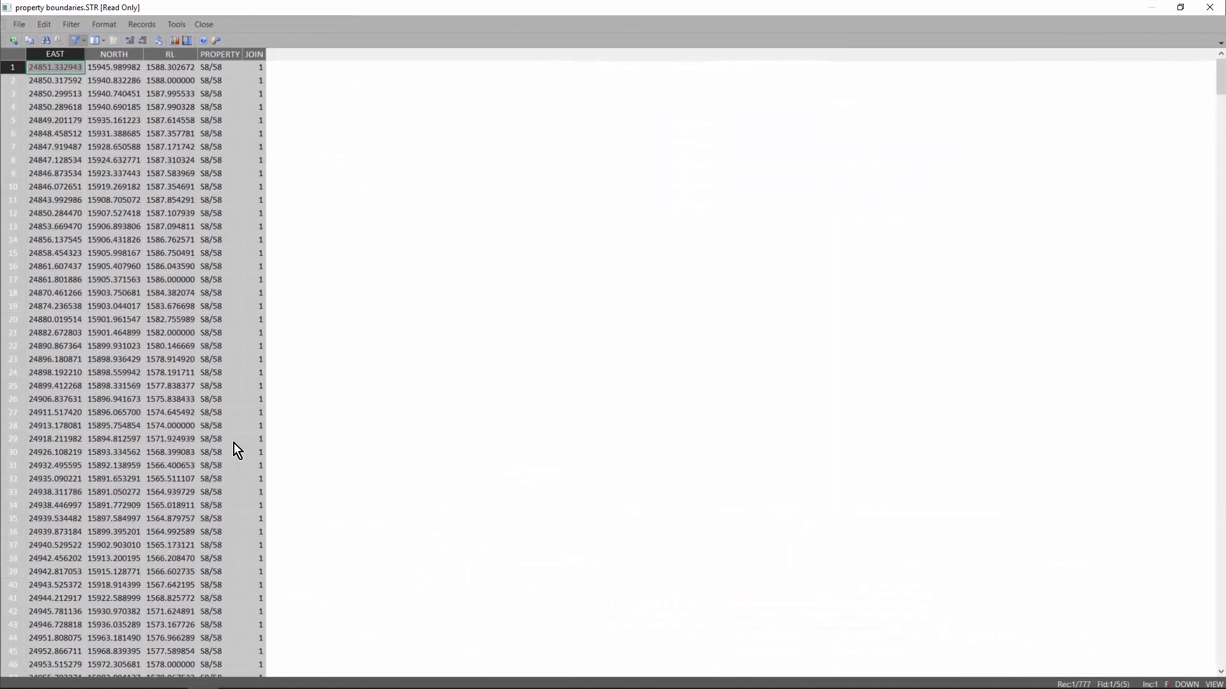
{"action": "left_click_drag", "start_coordinate": [1220, 77], "coordinate": [1219, 174]}
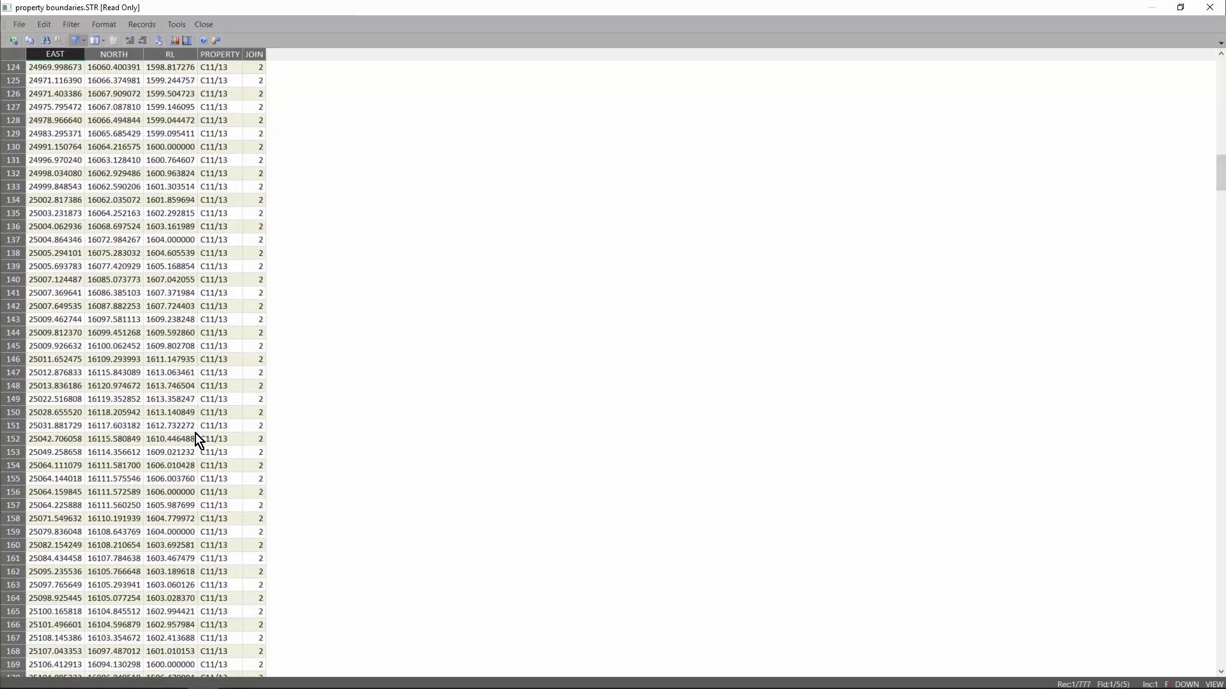
{"action": "left_click", "coordinate": [1211, 8]}
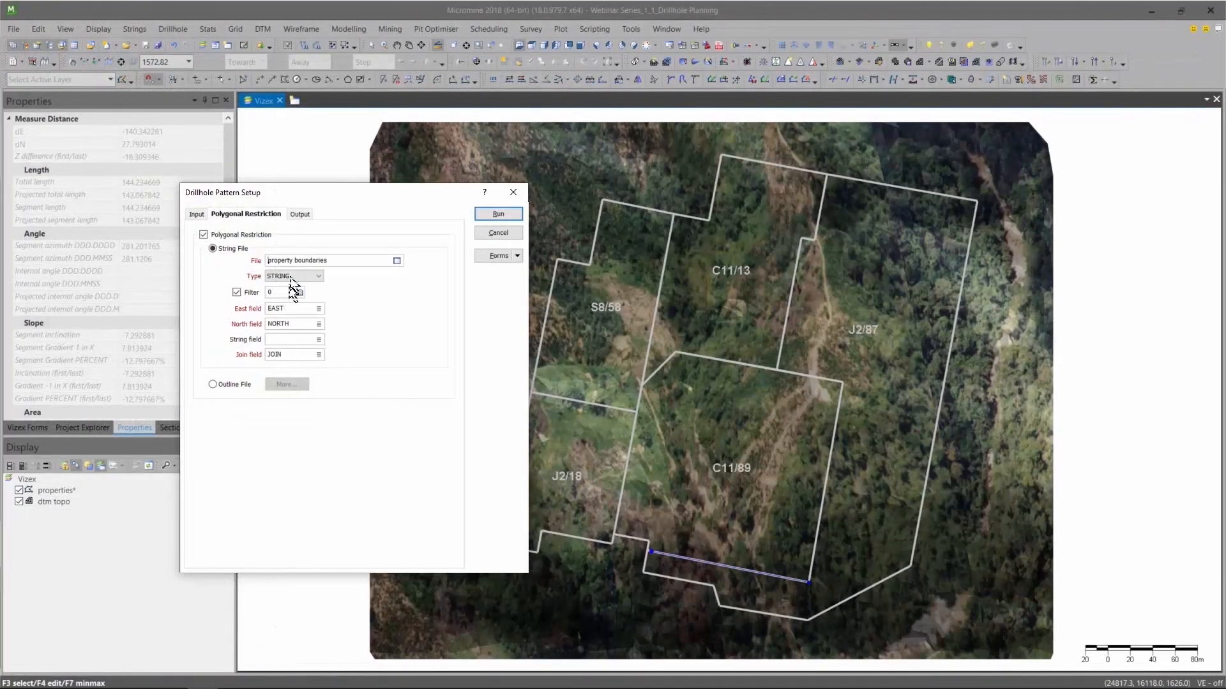
Run the pattern into a collar file named "Planned RRC Drilling" and review the generated hole records.
{"action": "left_click", "coordinate": [299, 214]}
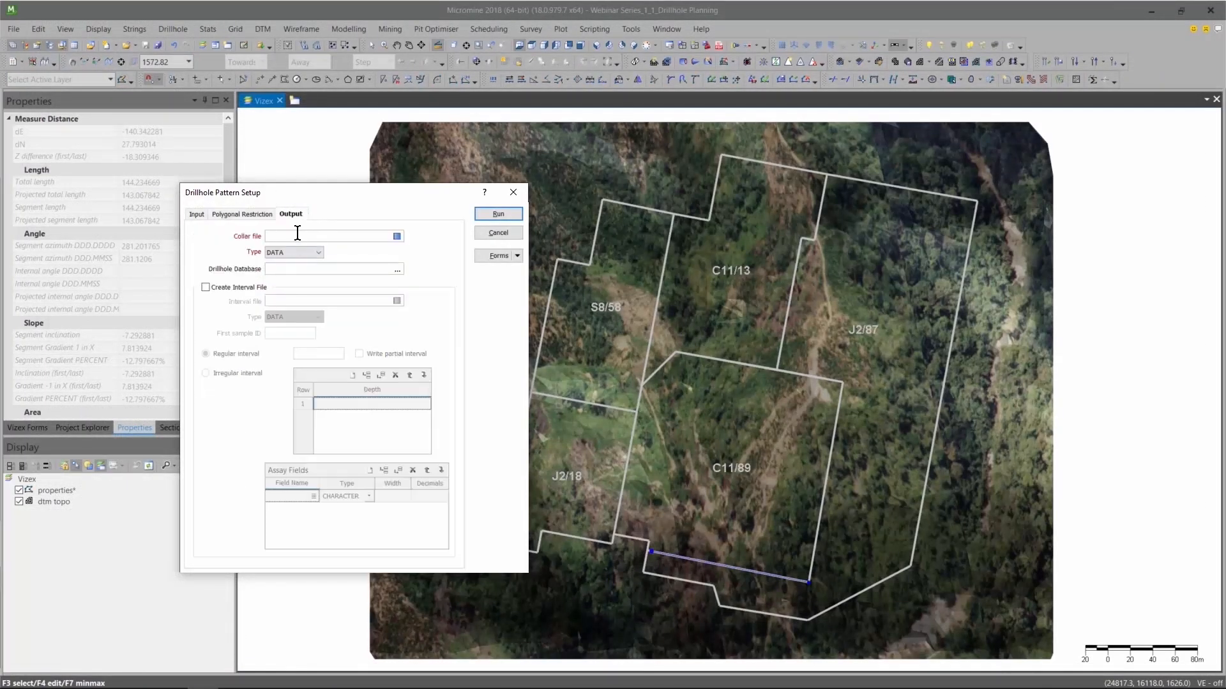
{"action": "type", "text": "Planned RRC Drilling"}
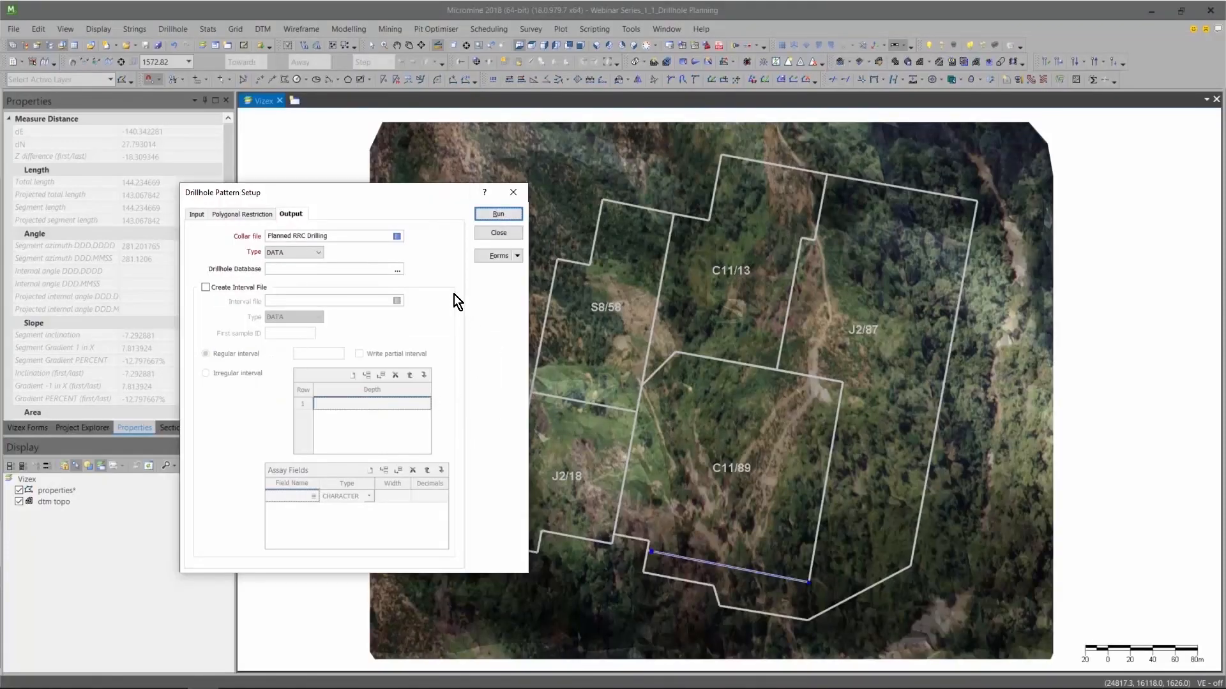
{"action": "right_click", "coordinate": [317, 237]}
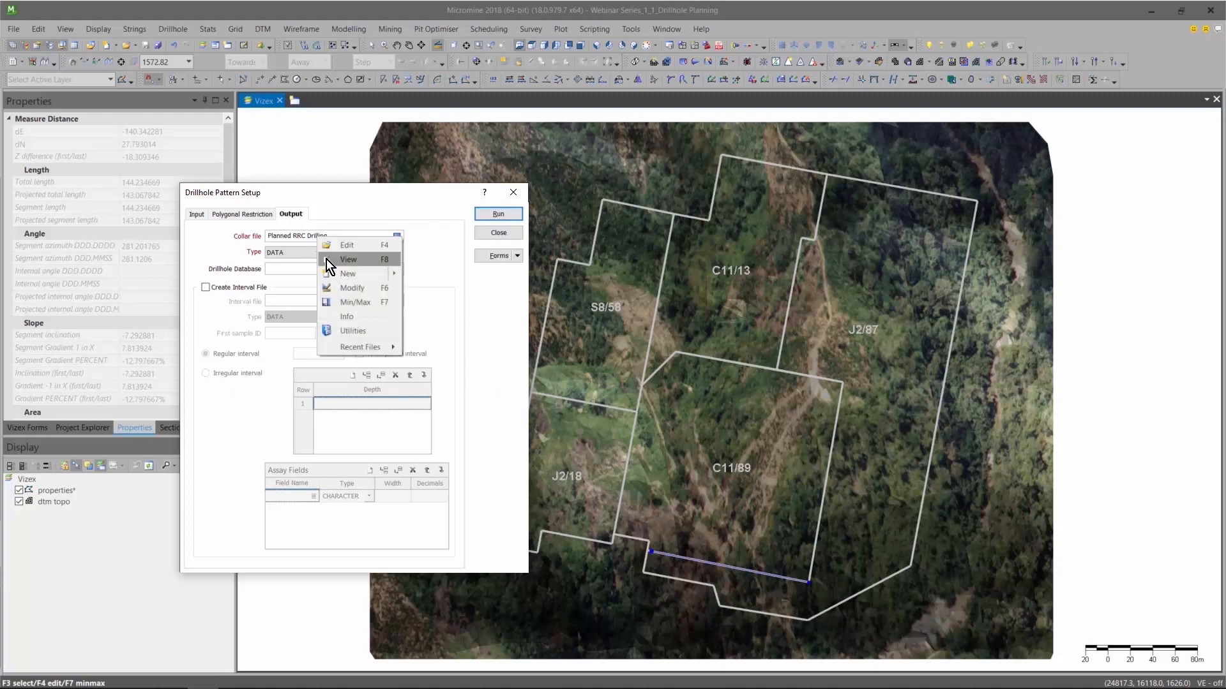
{"action": "left_click", "coordinate": [327, 259]}
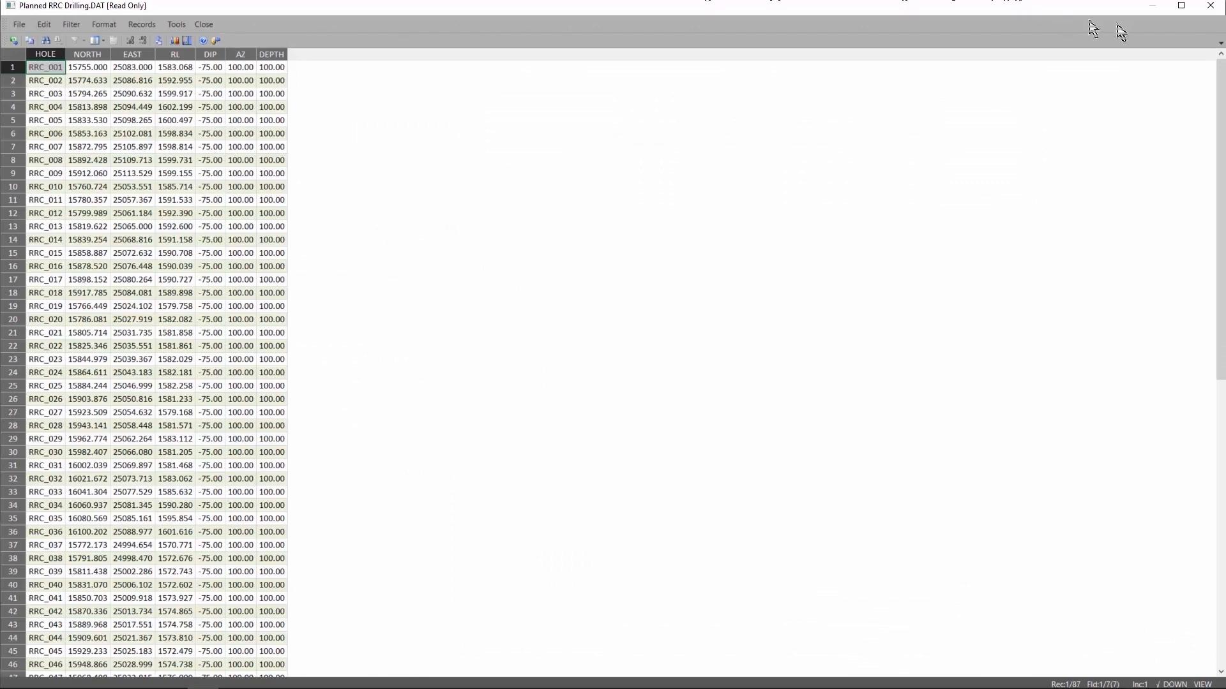
{"action": "left_click", "coordinate": [1211, 9]}
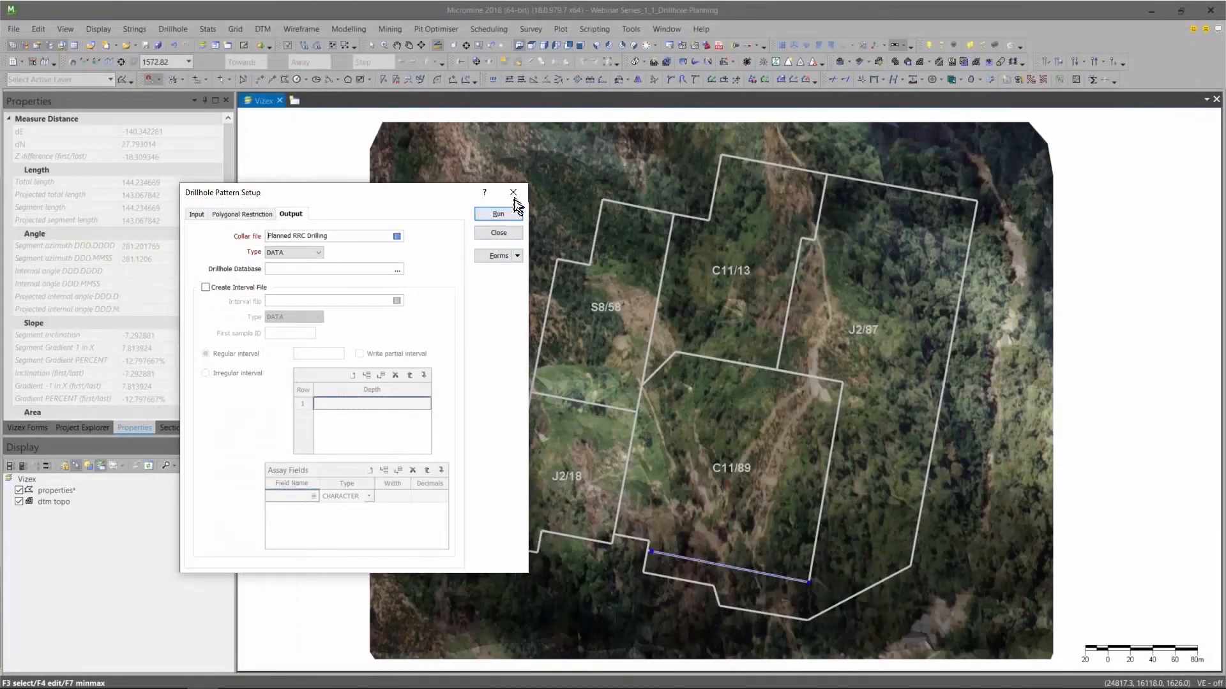
{"action": "left_click", "coordinate": [513, 193]}
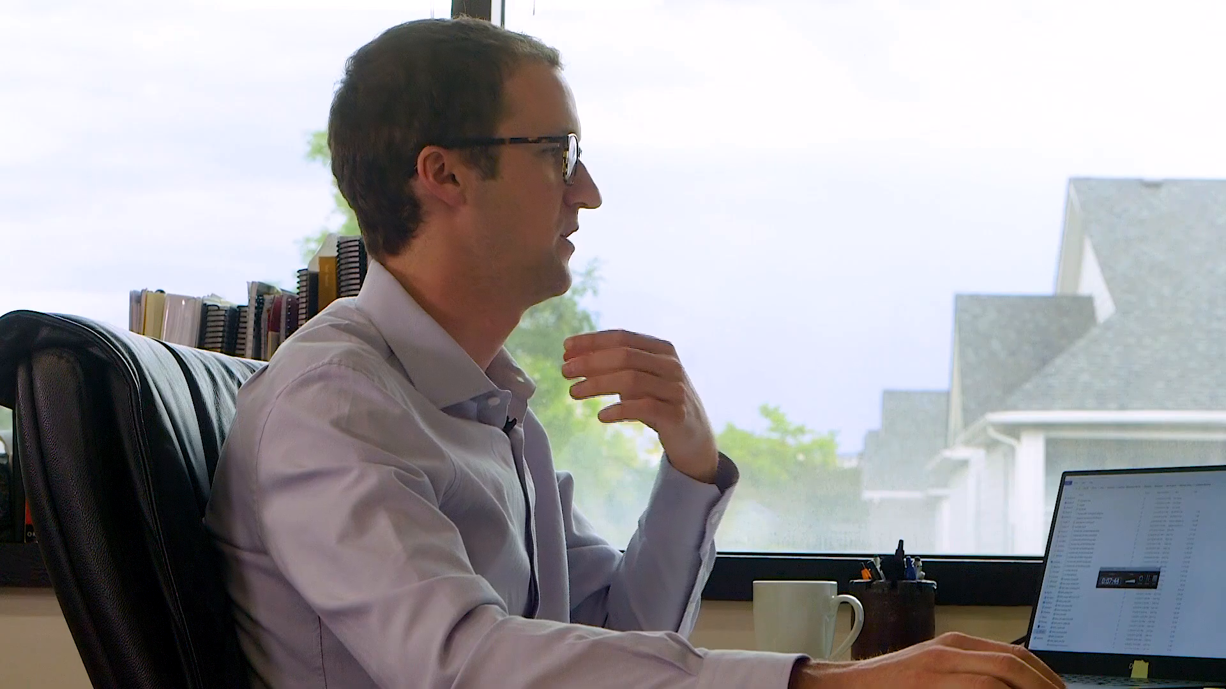
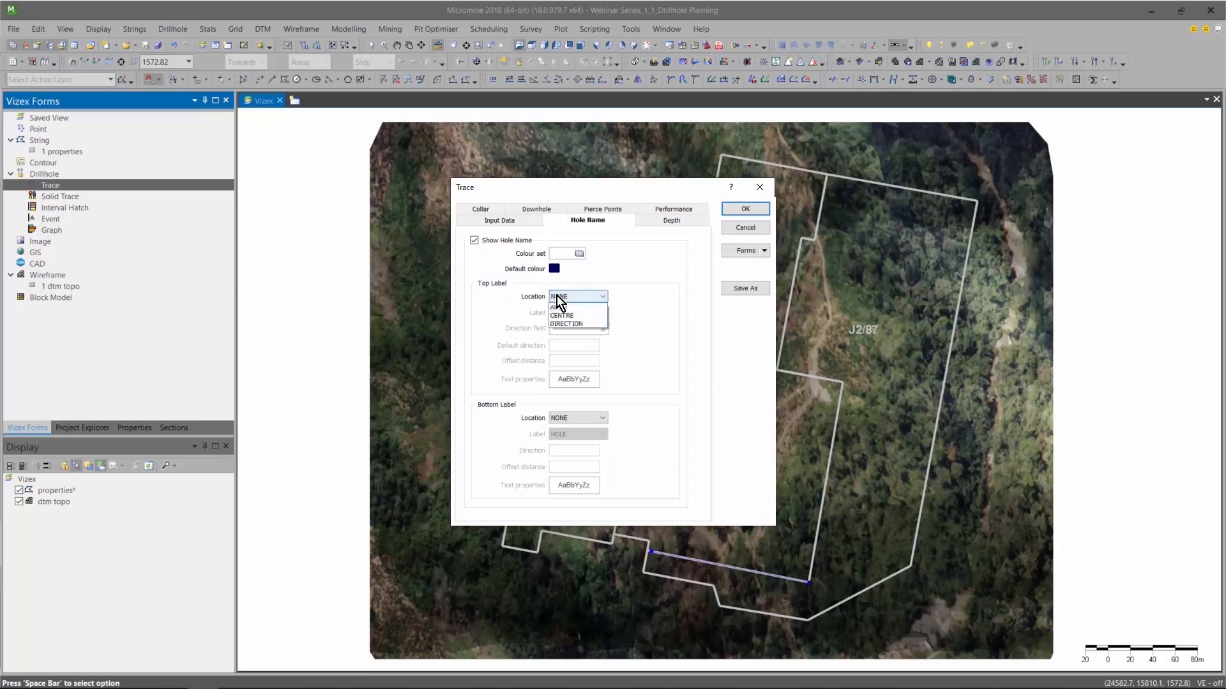
Set the hole name's top label location to AUTO, with a light grey default colour and 14-point Arial text.
{"action": "left_click", "coordinate": [565, 314]}
{"action": "left_click", "coordinate": [553, 268]}
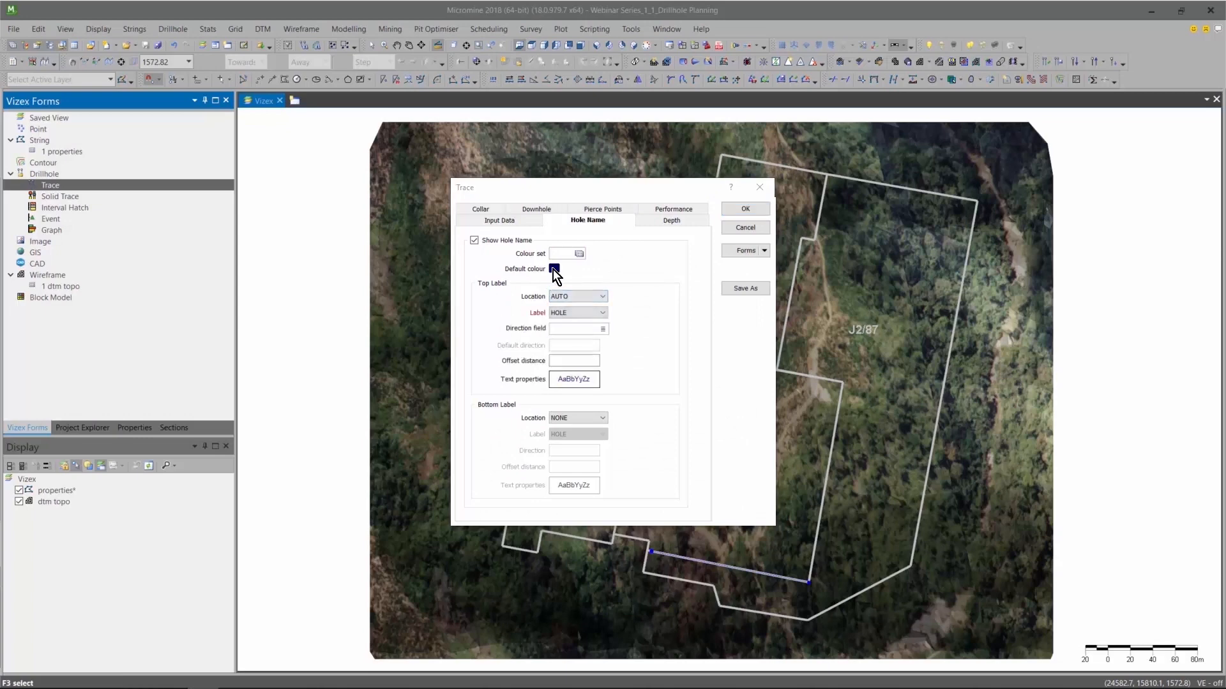
{"action": "double_click", "coordinate": [502, 241]}
{"action": "left_click", "coordinate": [557, 381]}
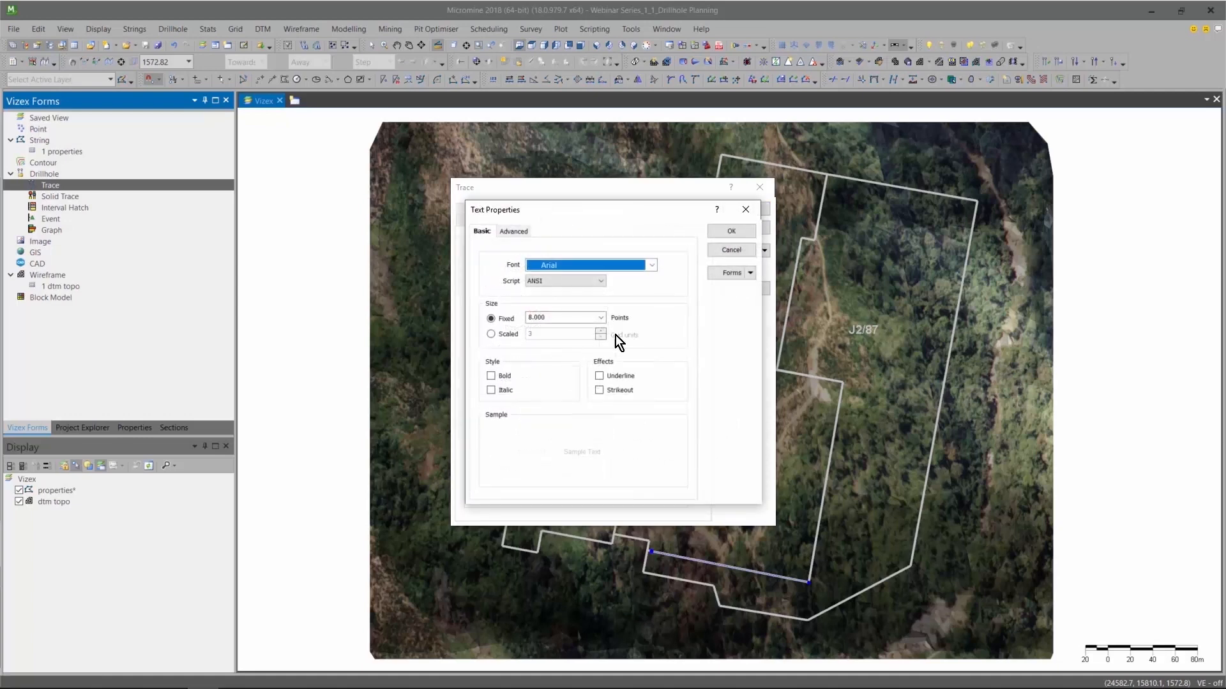
{"action": "left_click", "coordinate": [603, 317]}
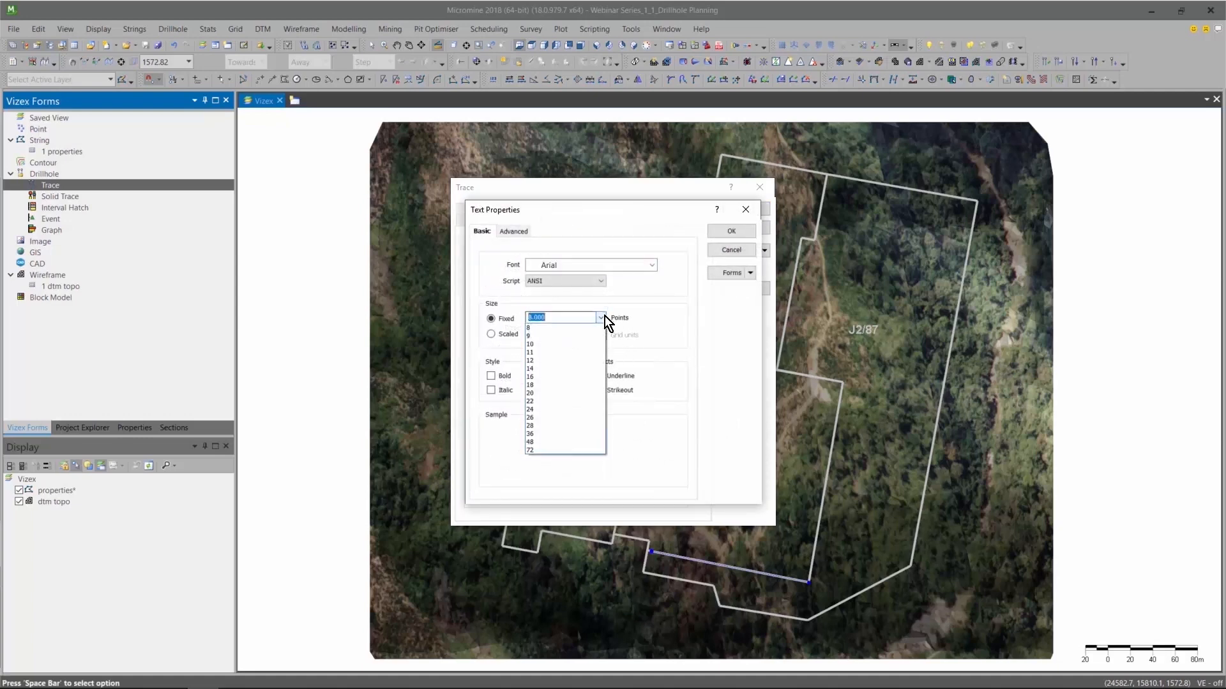
{"action": "left_click", "coordinate": [578, 369]}
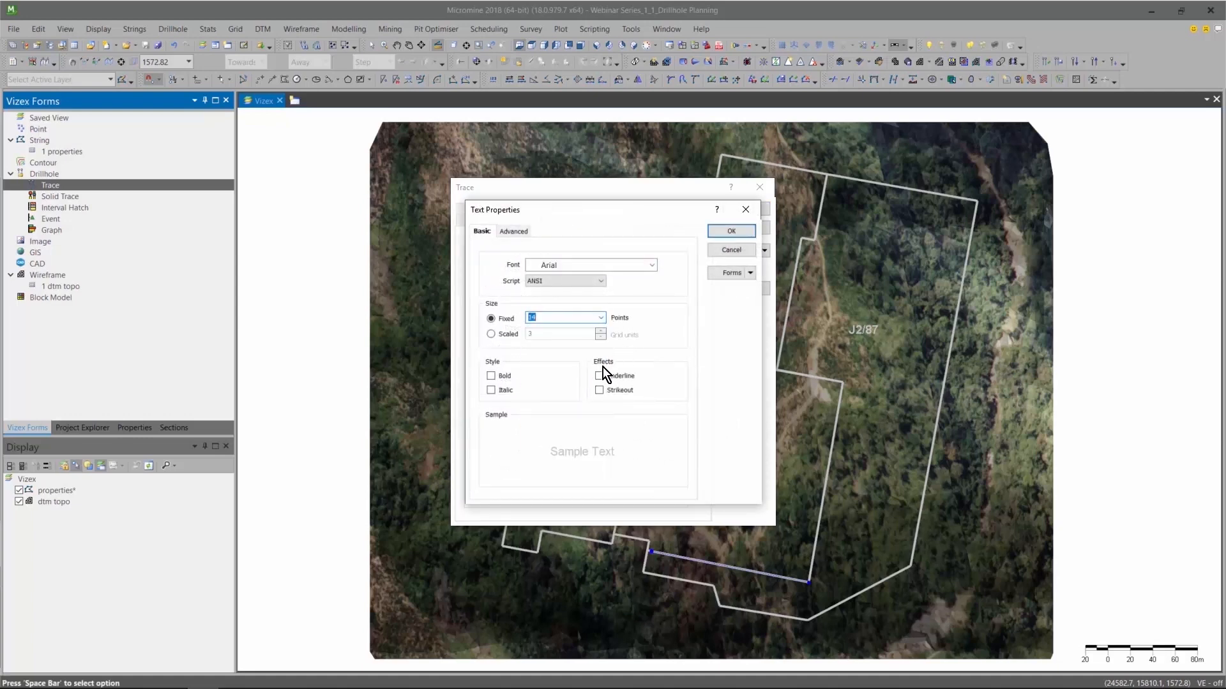
{"action": "left_click", "coordinate": [728, 232]}
Show the drillhole collars with the circle-and-cross default symbol and choose its fixed point size.
{"action": "left_click", "coordinate": [482, 209]}
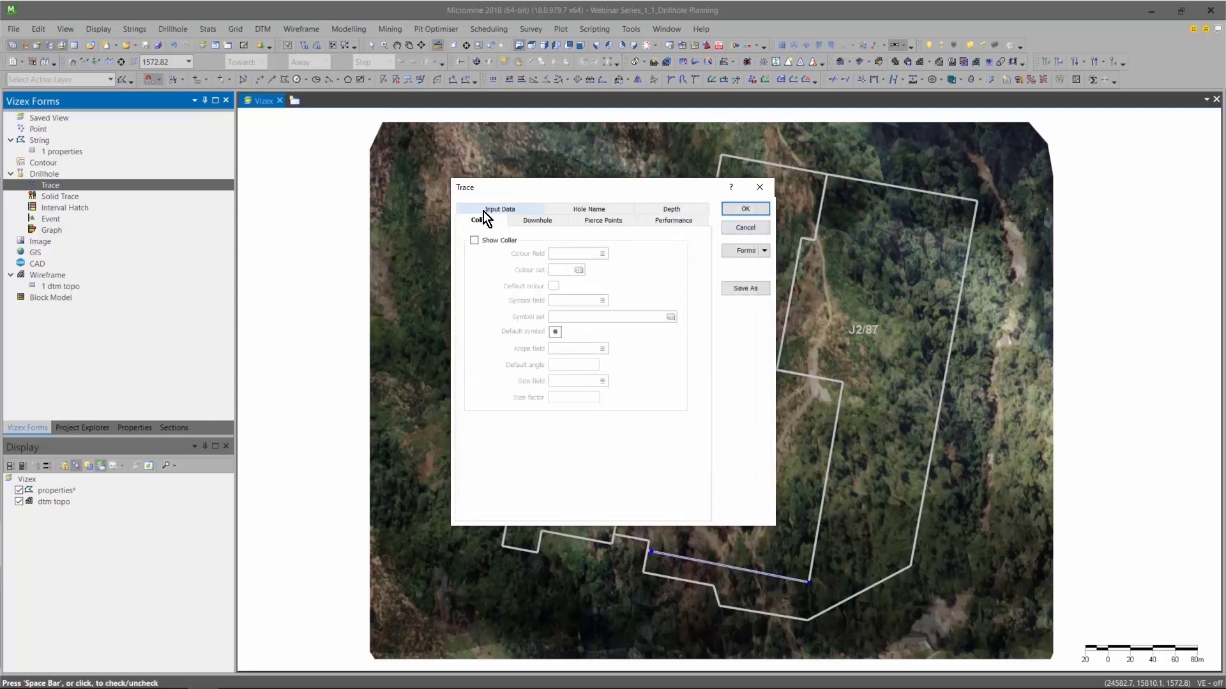
{"action": "left_click", "coordinate": [475, 241]}
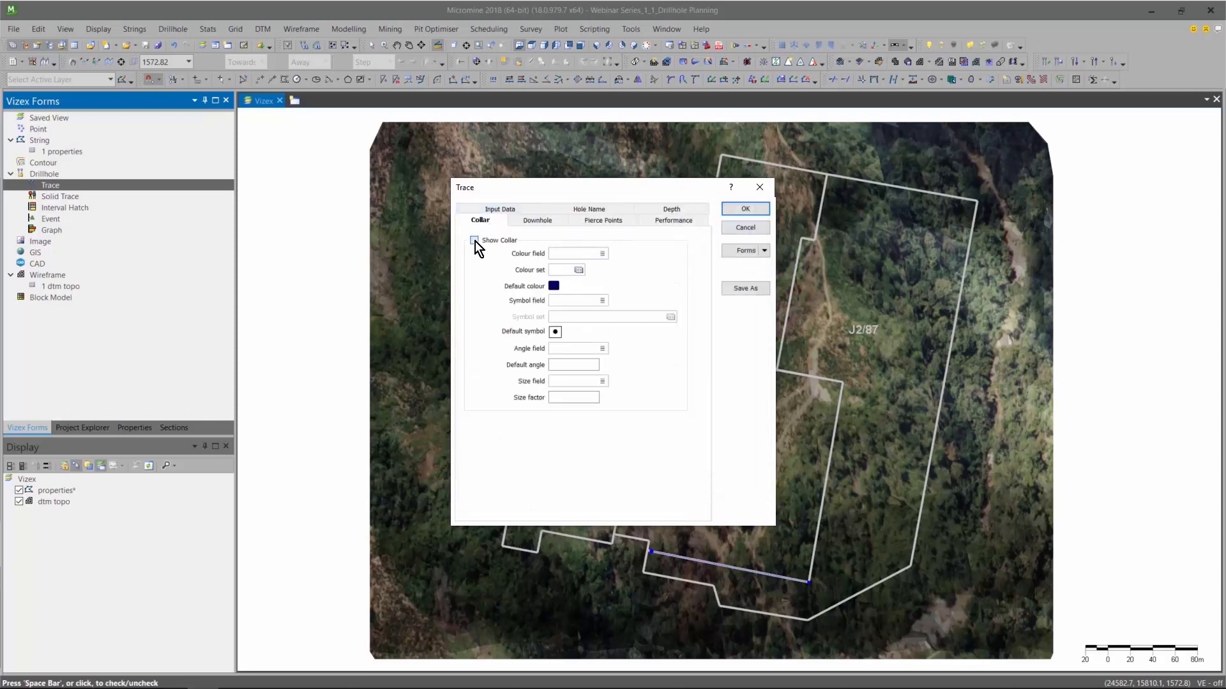
{"action": "left_click", "coordinate": [553, 331]}
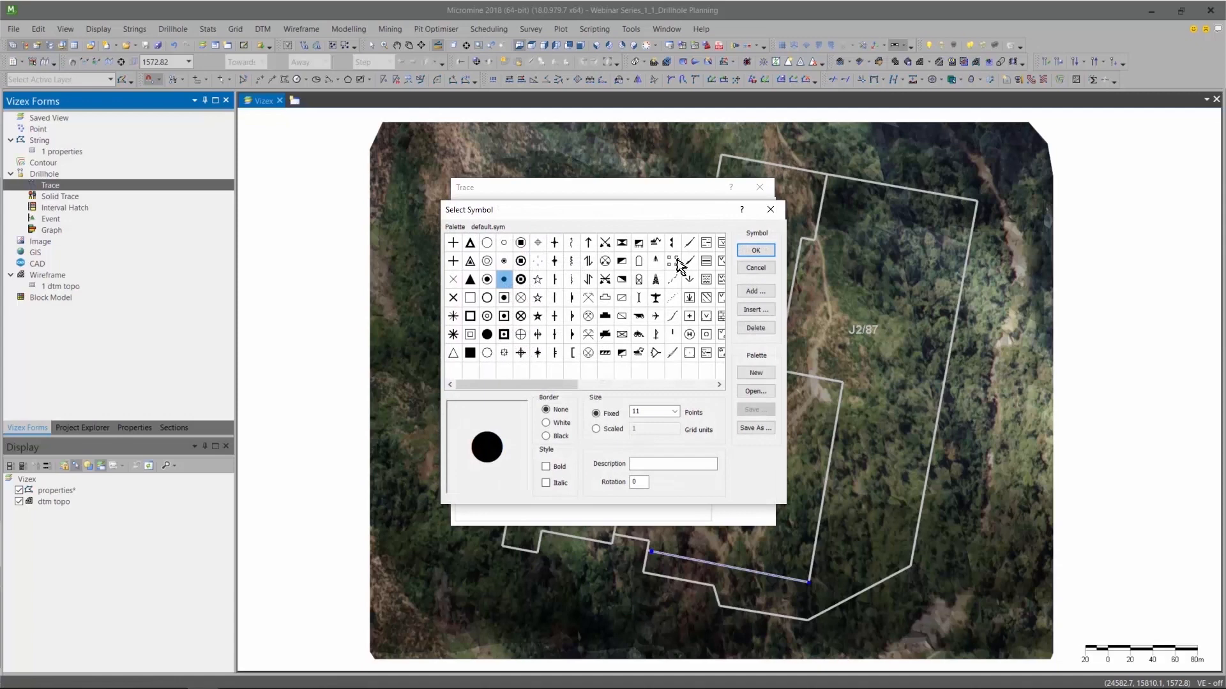
{"action": "left_click", "coordinate": [521, 353]}
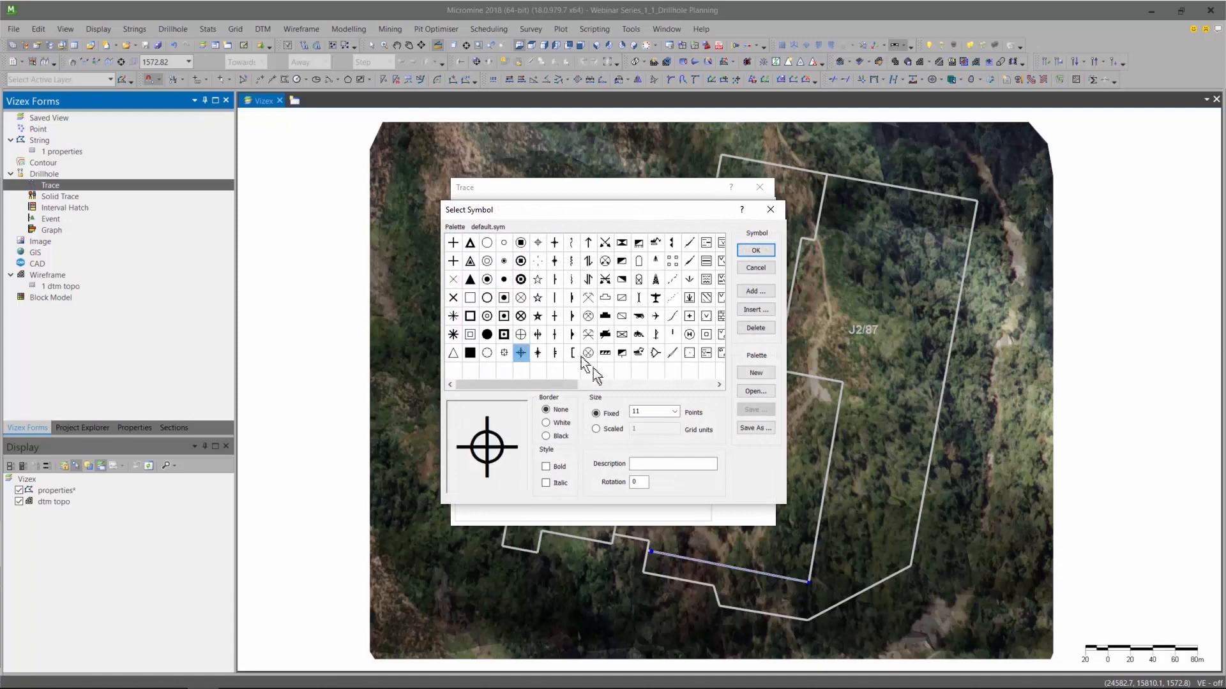
{"action": "left_click", "coordinate": [673, 414]}
{"action": "left_click", "coordinate": [648, 465]}
{"action": "left_click", "coordinate": [756, 252]}
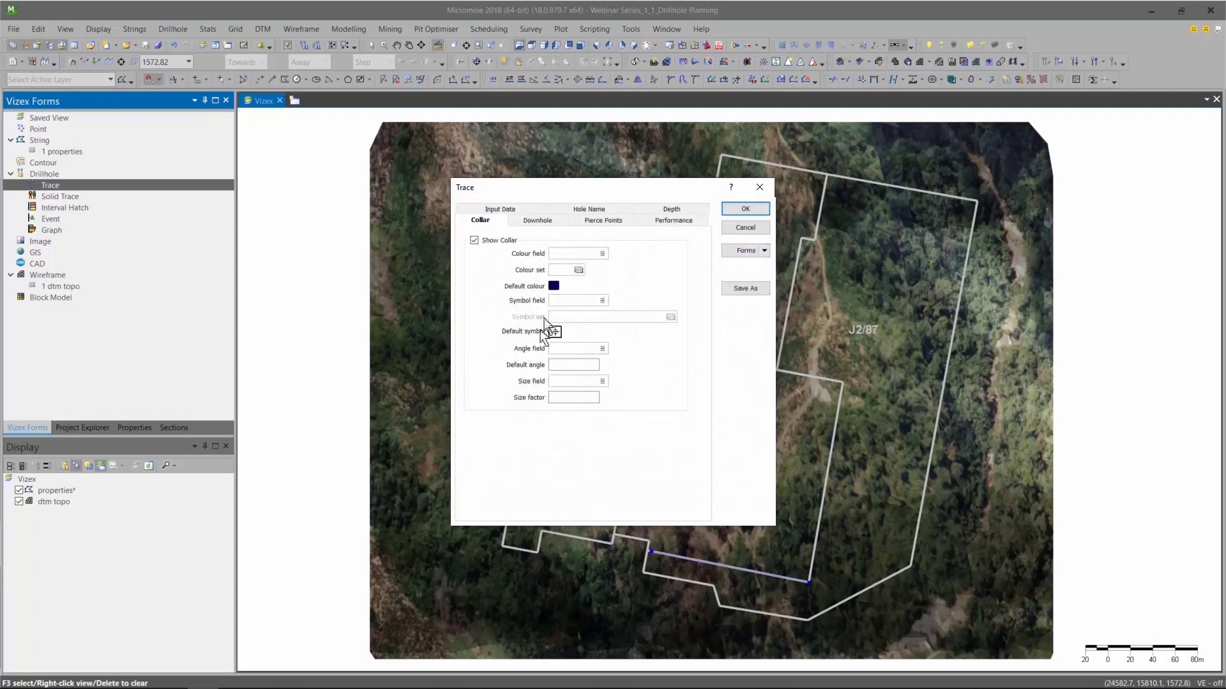
Set the collars' default colour to black and load the planned drillhole traces into the view.
{"action": "left_click", "coordinate": [554, 287]}
{"action": "double_click", "coordinate": [489, 266]}
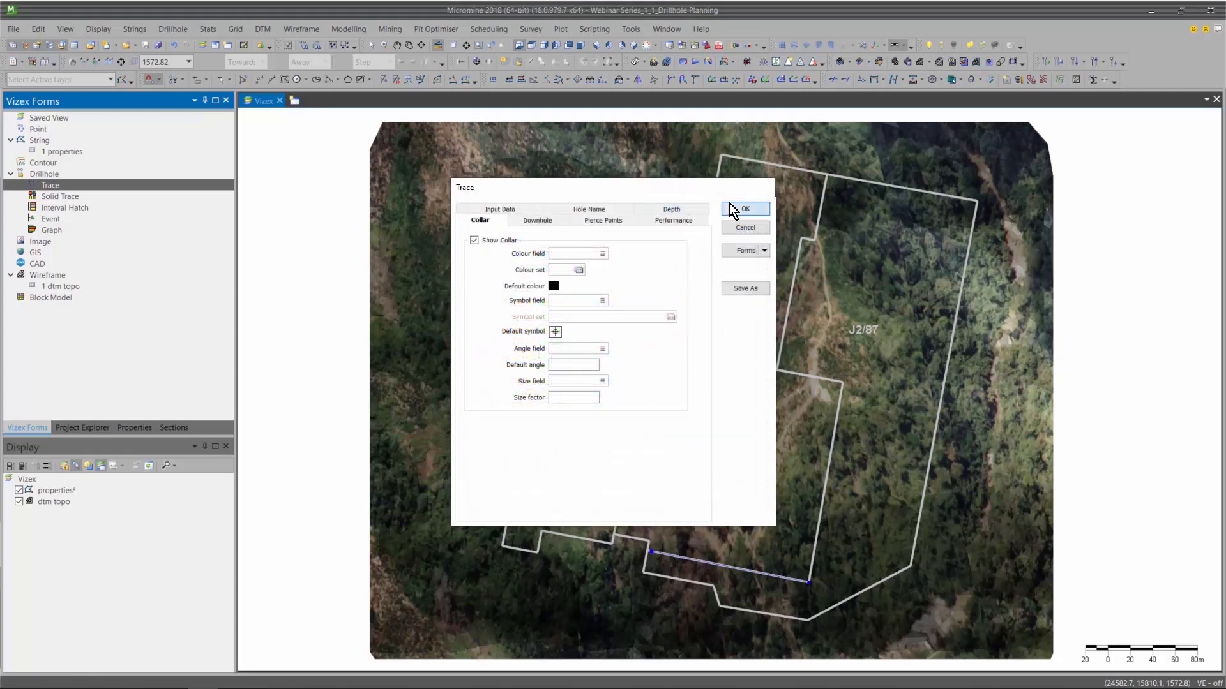
{"action": "left_click", "coordinate": [743, 209]}
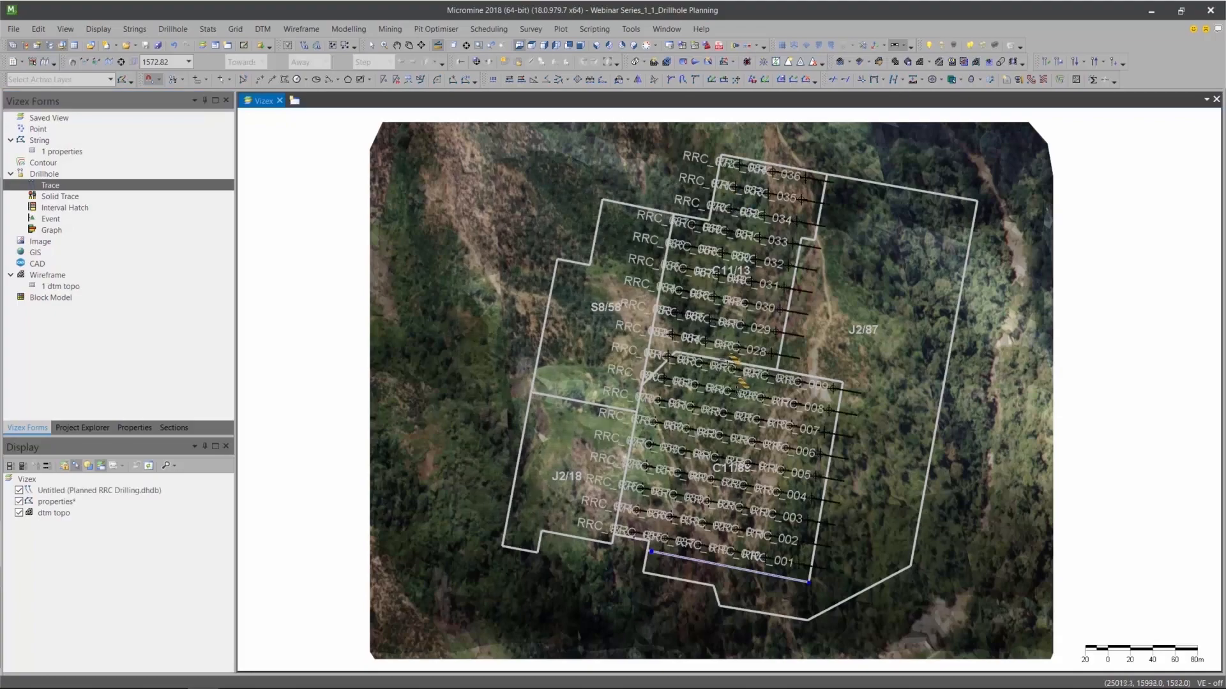
Save the untitled drillhole trace layer as a form titled "Planned RRC Drilling".
{"action": "left_click", "coordinate": [90, 466]}
{"action": "right_click_drag", "start_coordinate": [736, 468], "coordinate": [902, 393]}
{"action": "scroll", "coordinate": [723, 482], "scroll_direction": "up", "scroll_amount": 3}
{"action": "right_click_drag", "start_coordinate": [790, 196], "coordinate": [853, 430]}
{"action": "right_click_drag", "start_coordinate": [694, 482], "coordinate": [680, 536]}
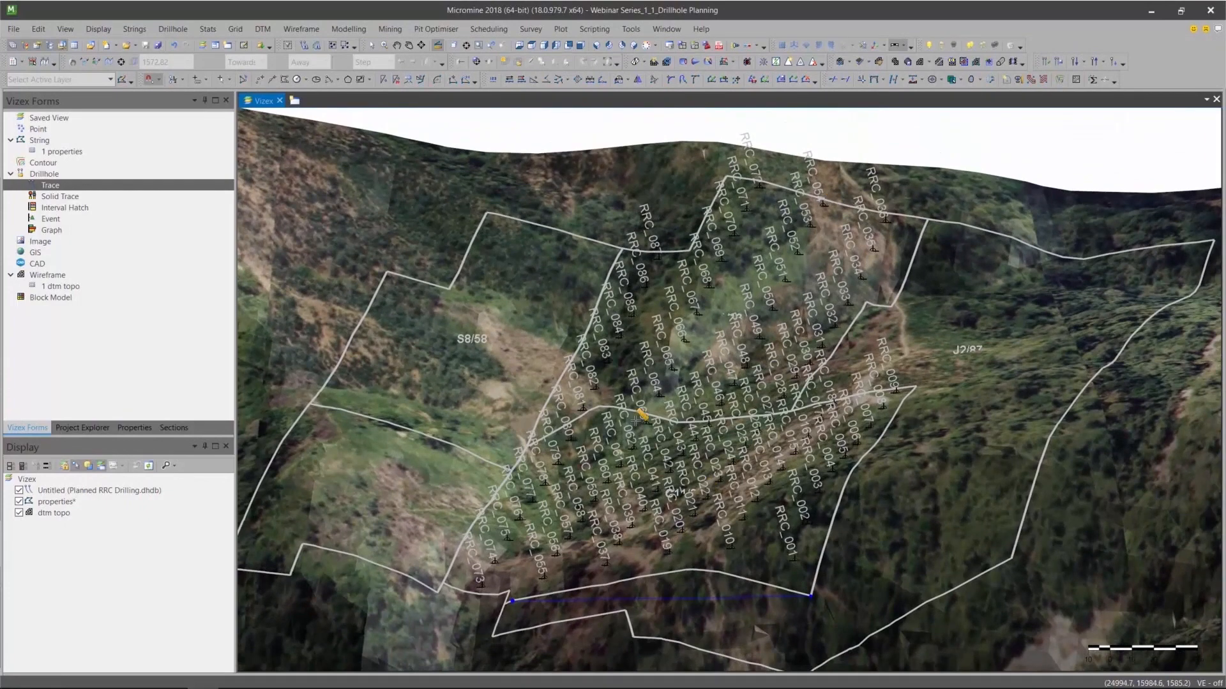
{"action": "right_click", "coordinate": [94, 493]}
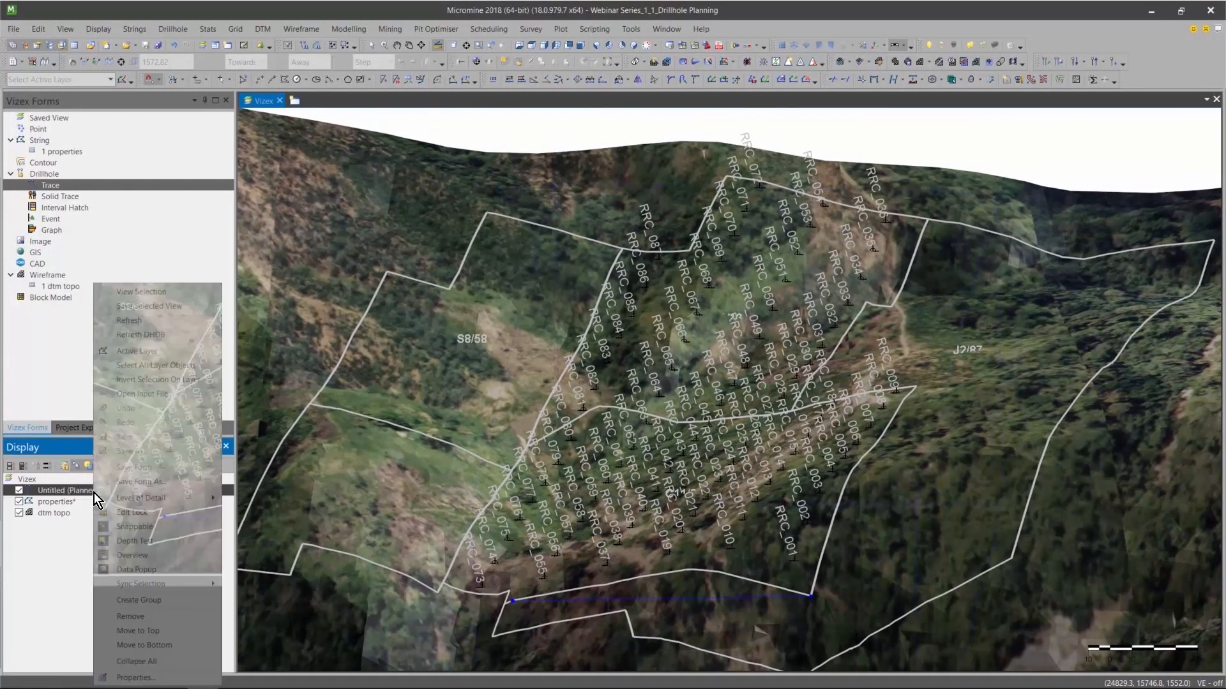
{"action": "left_click", "coordinate": [165, 481]}
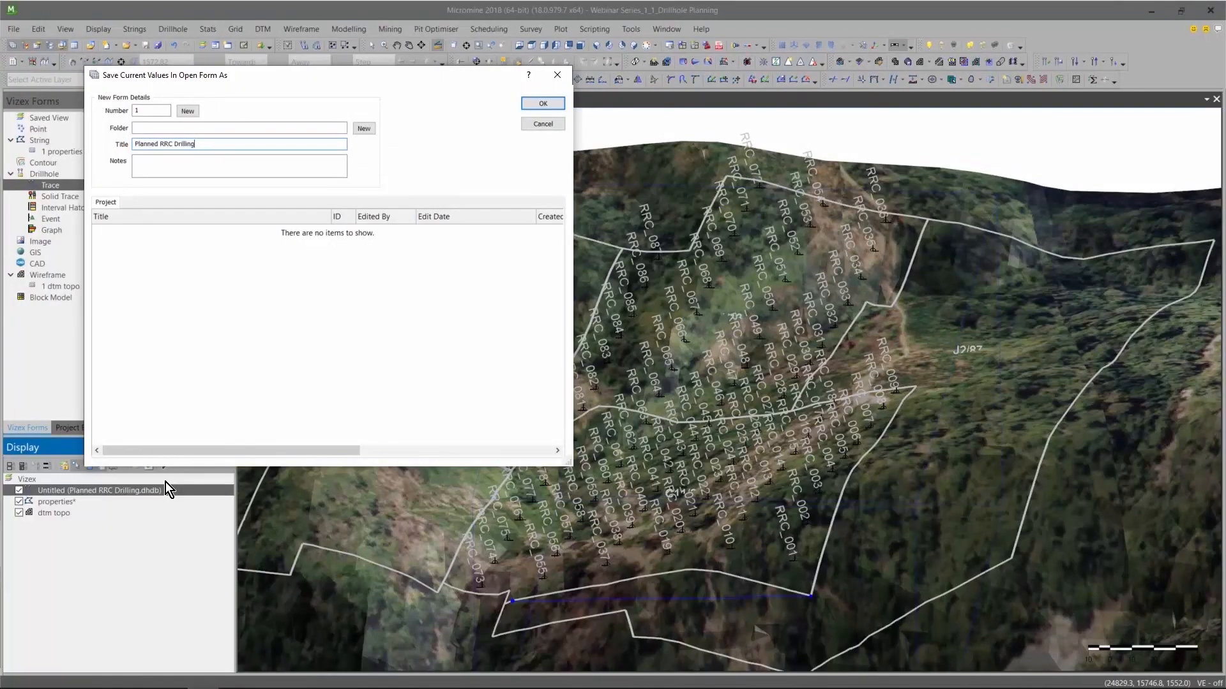
{"action": "key", "text": "Return"}
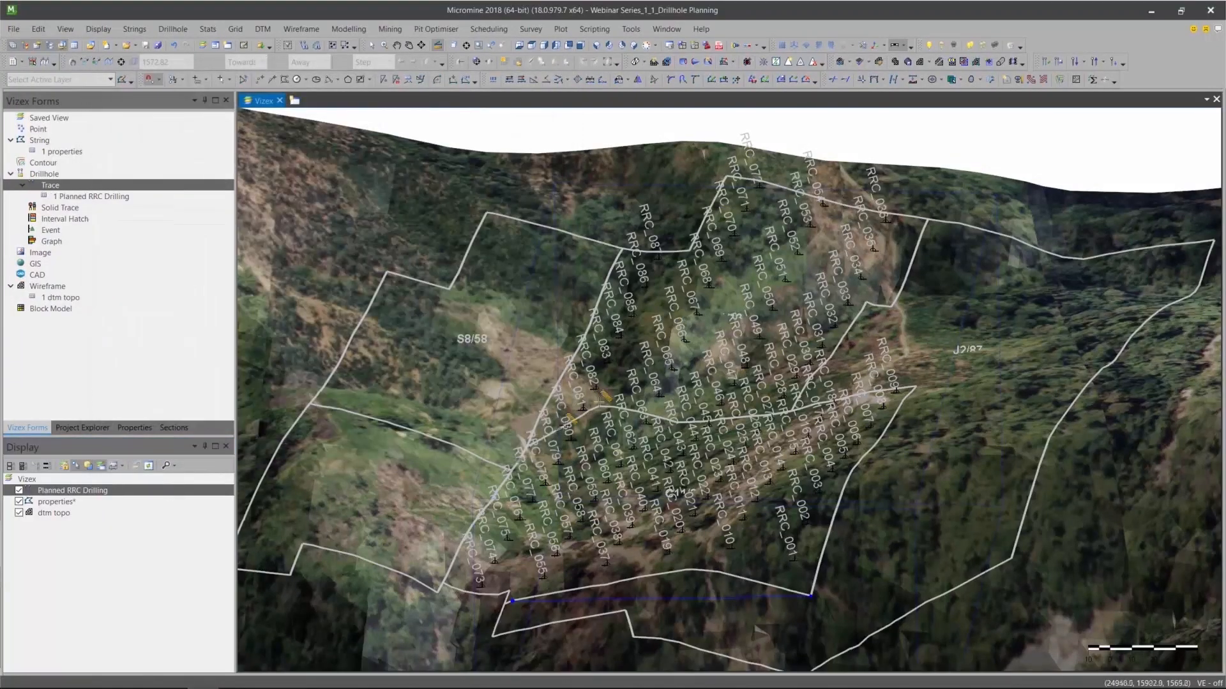
Examine the planned holes against the topography and property boundaries from the side and several 3D angles.
{"action": "scroll", "coordinate": [558, 512], "scroll_direction": "down", "scroll_amount": 2}
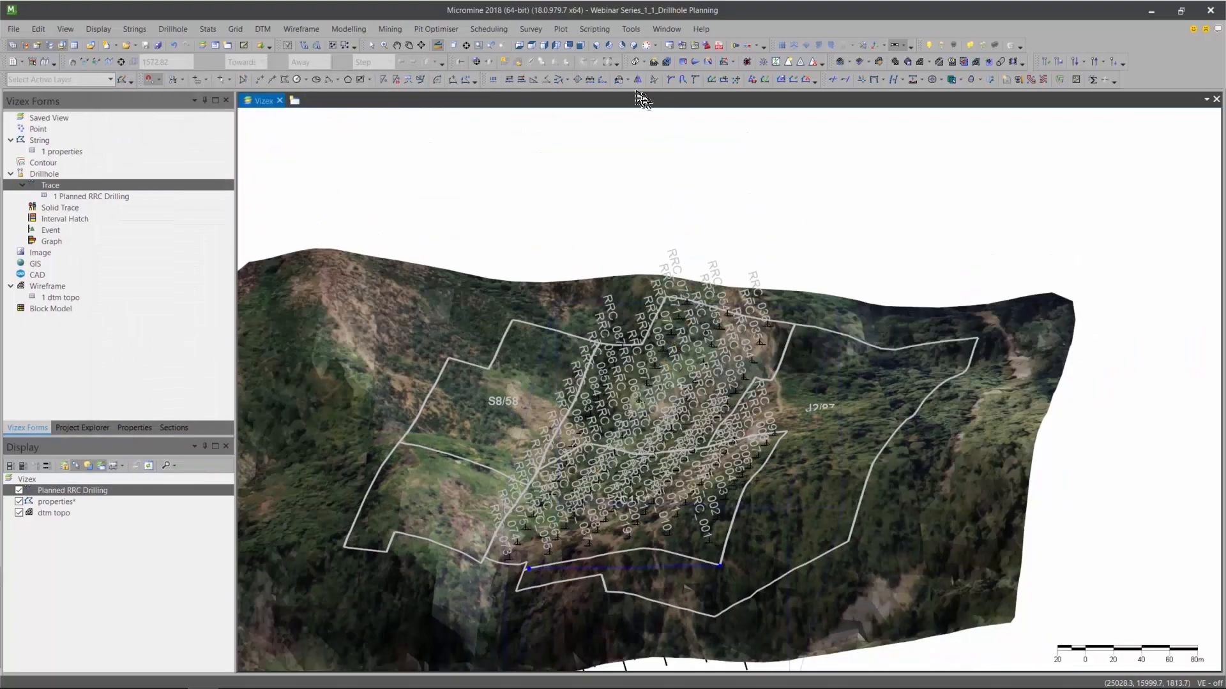
{"action": "left_click", "coordinate": [556, 46]}
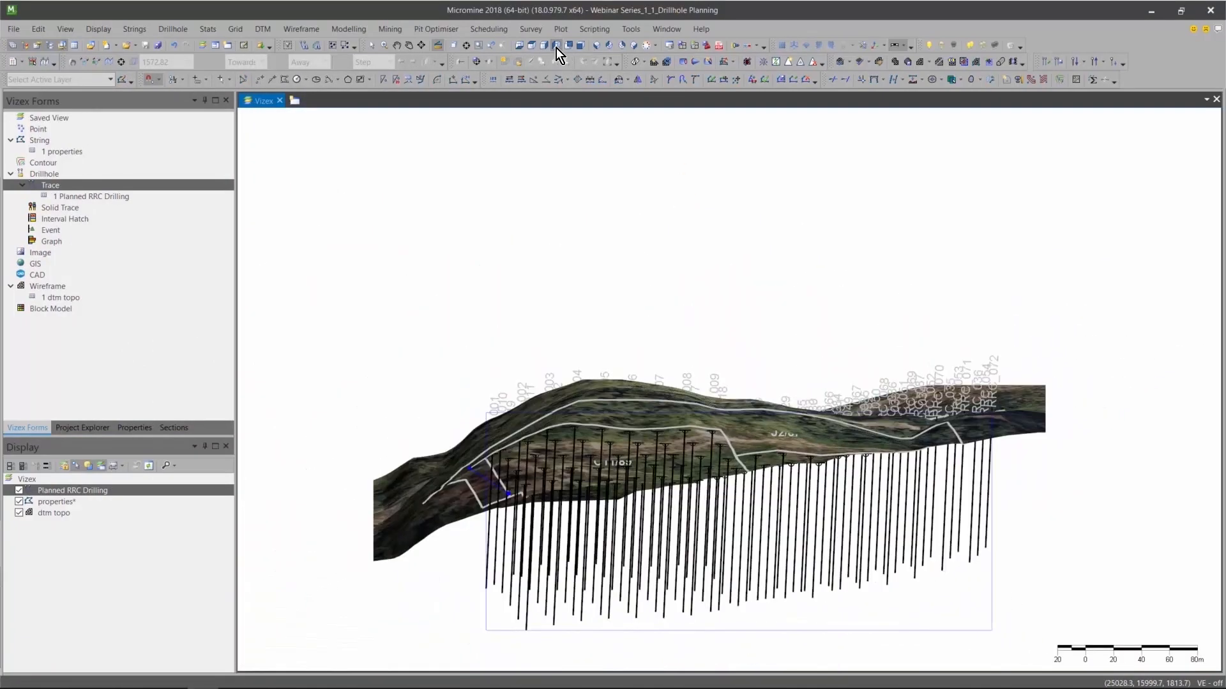
{"action": "right_click_drag", "start_coordinate": [935, 477], "coordinate": [821, 354]}
{"action": "left_click", "coordinate": [371, 45]}
{"action": "right_click_drag", "start_coordinate": [1063, 467], "coordinate": [504, 601]}
{"action": "right_click_drag", "start_coordinate": [1025, 420], "coordinate": [856, 477]}
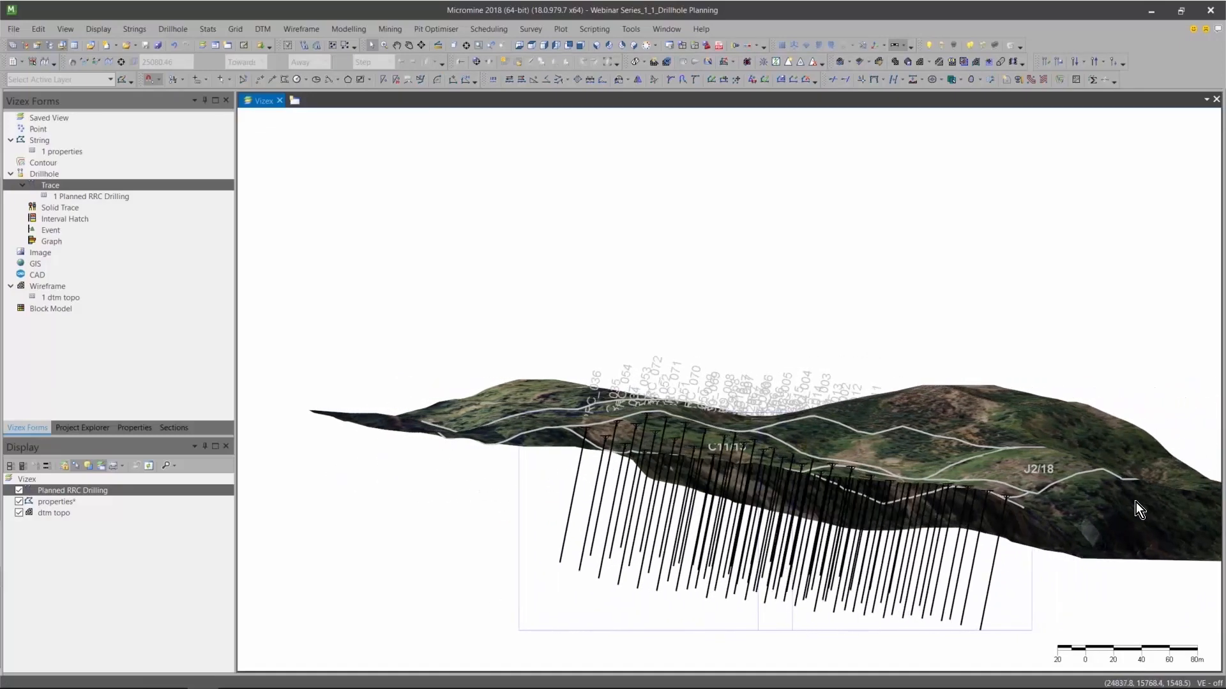
{"action": "right_click_drag", "start_coordinate": [1158, 504], "coordinate": [617, 593]}
{"action": "right_click_drag", "start_coordinate": [996, 475], "coordinate": [862, 497]}
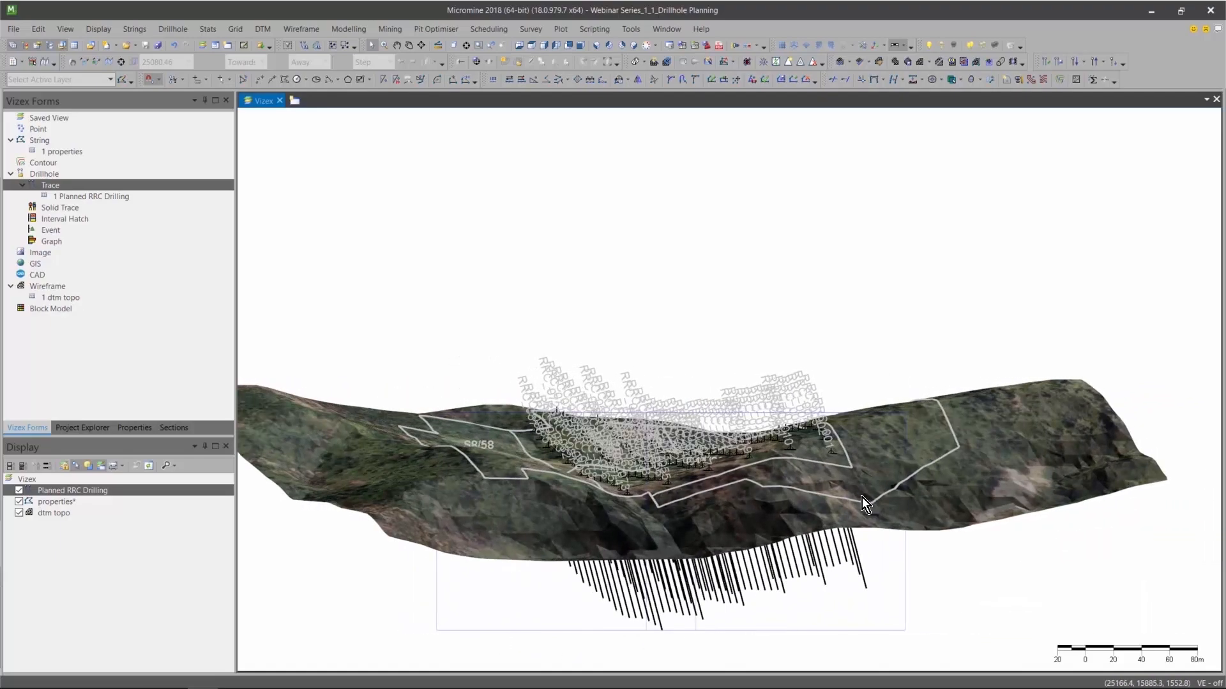
From plan view, cut a cross-section about 420 m long along the row of holes ending at RRC_007.
{"action": "key", "text": "p"}
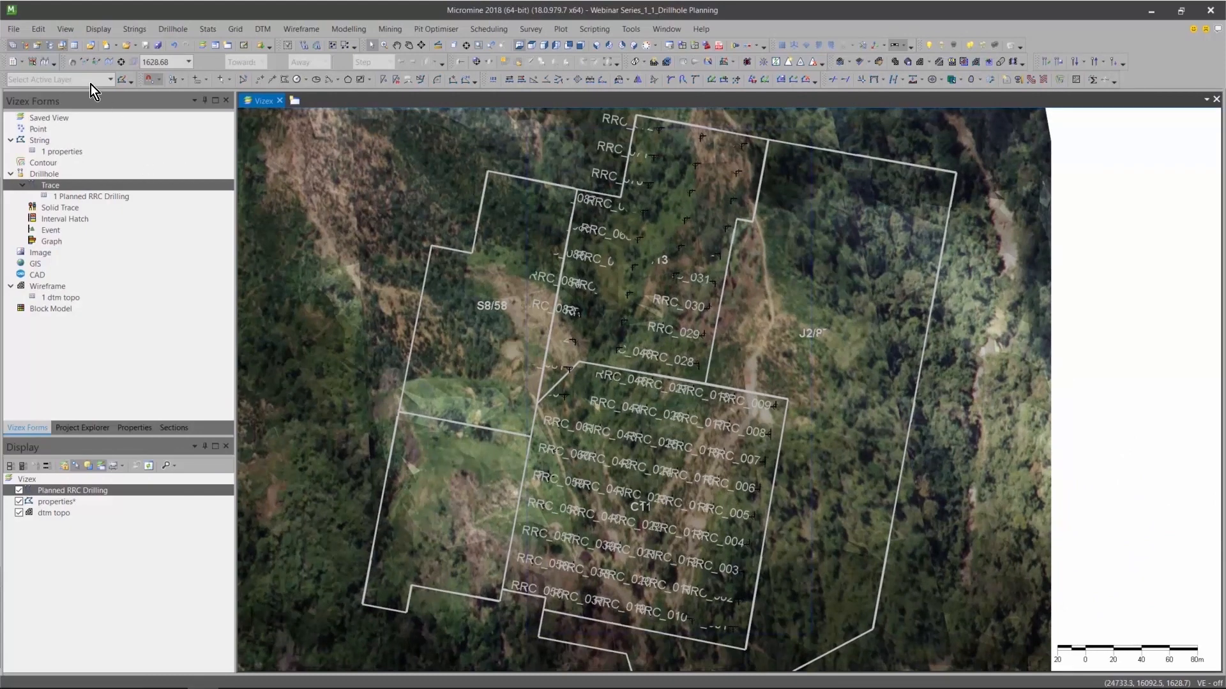
{"action": "left_click", "coordinate": [84, 62]}
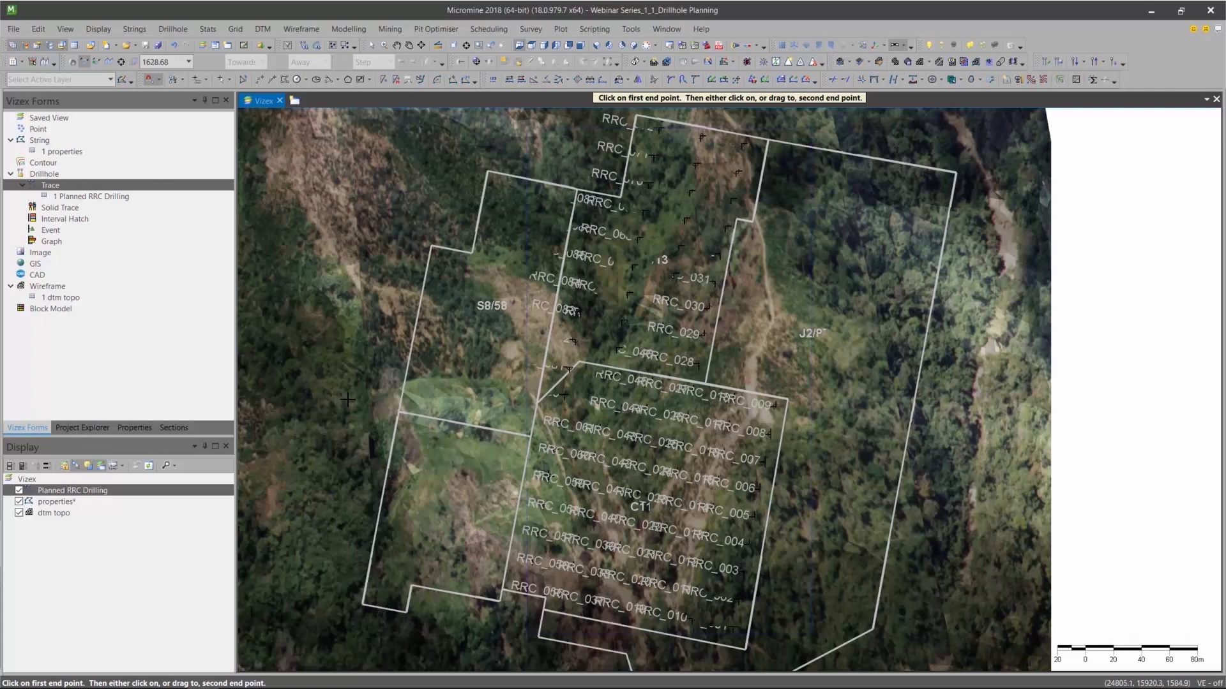
{"action": "left_click", "coordinate": [372, 390]}
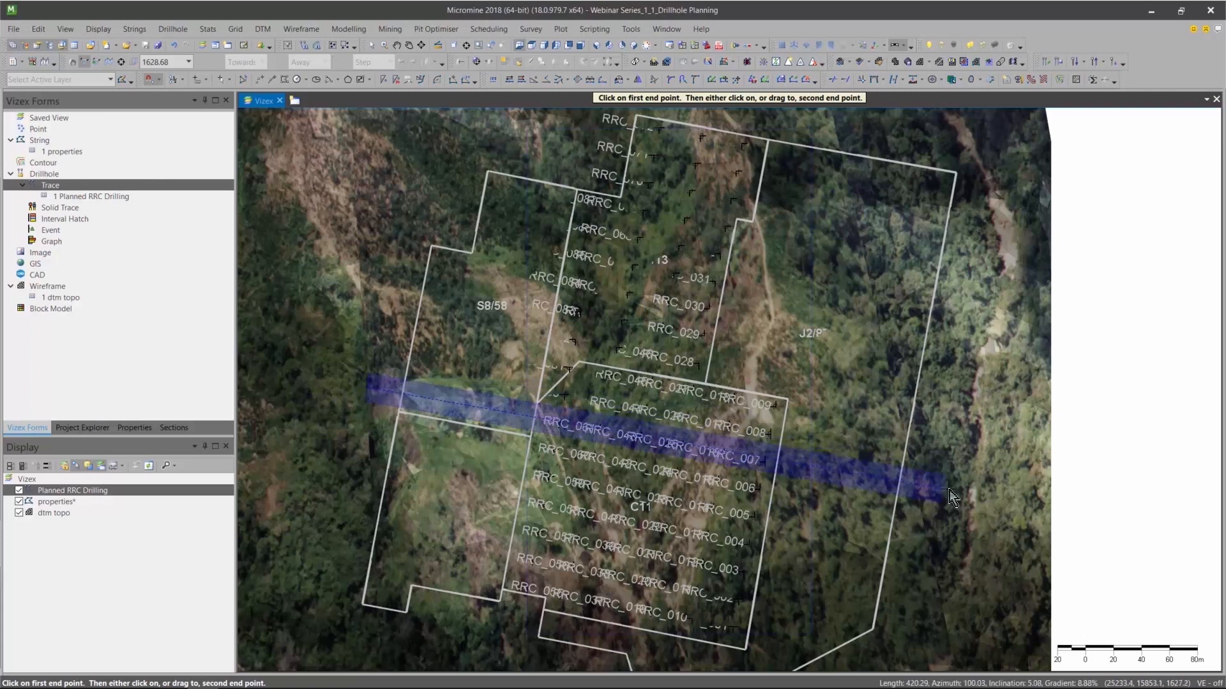
{"action": "left_click", "coordinate": [949, 489]}
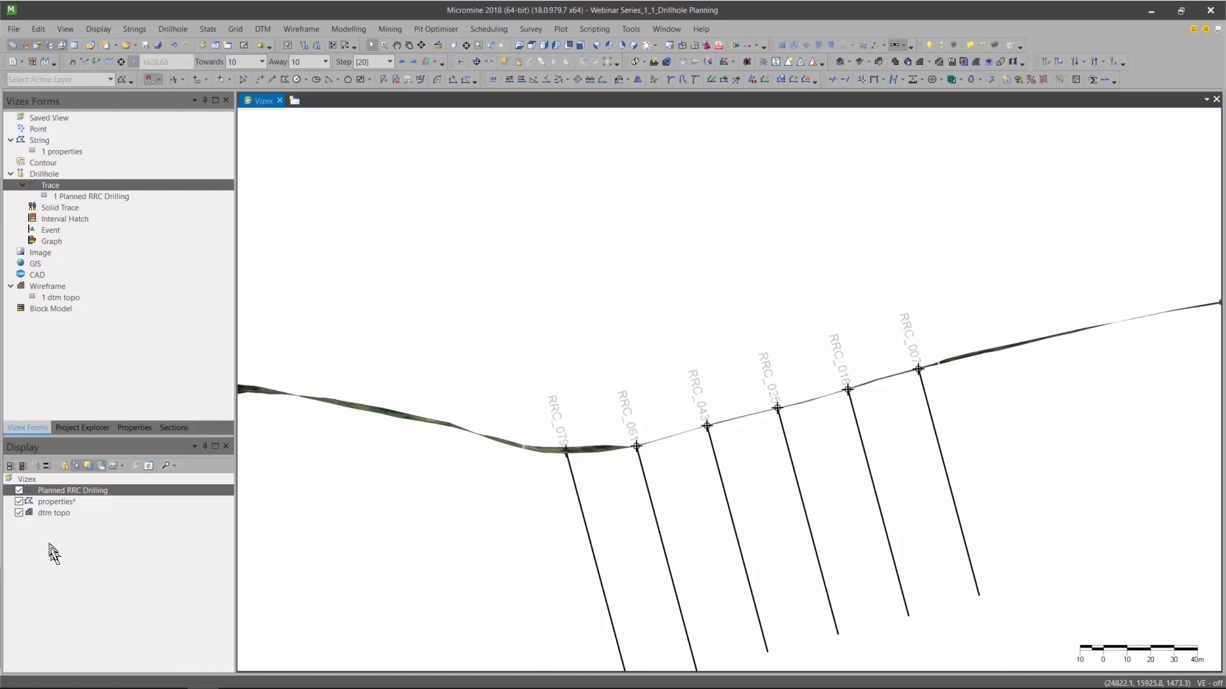
Set the dtm topo layer's draw style to Auto in the section view.
{"action": "right_click", "coordinate": [47, 515]}
{"action": "mouse_move", "coordinate": [77, 513]}
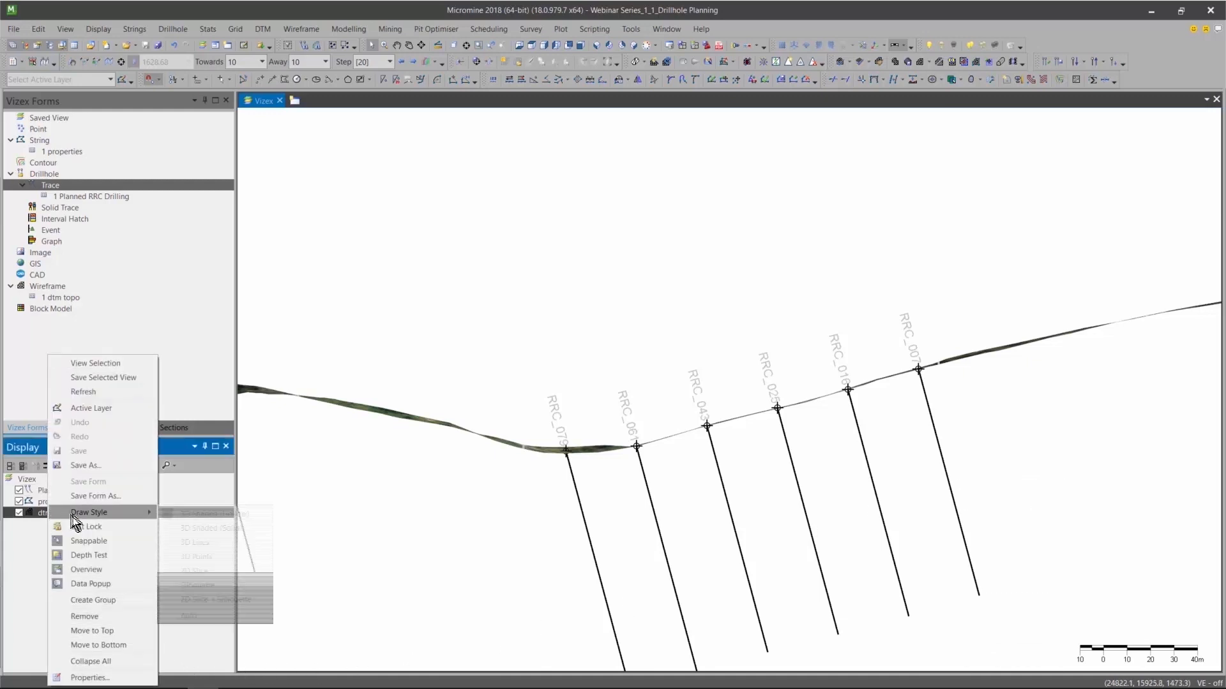
{"action": "left_click", "coordinate": [201, 613]}
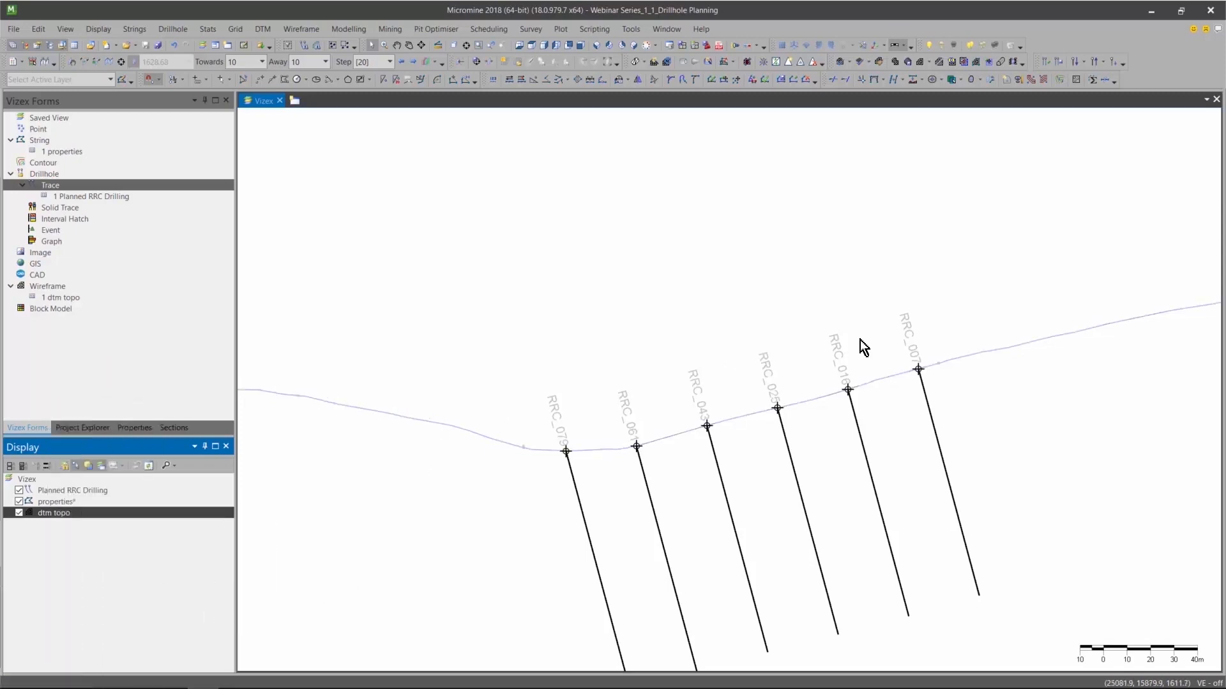
{"action": "middle_click_drag", "start_coordinate": [802, 476], "coordinate": [788, 391]}
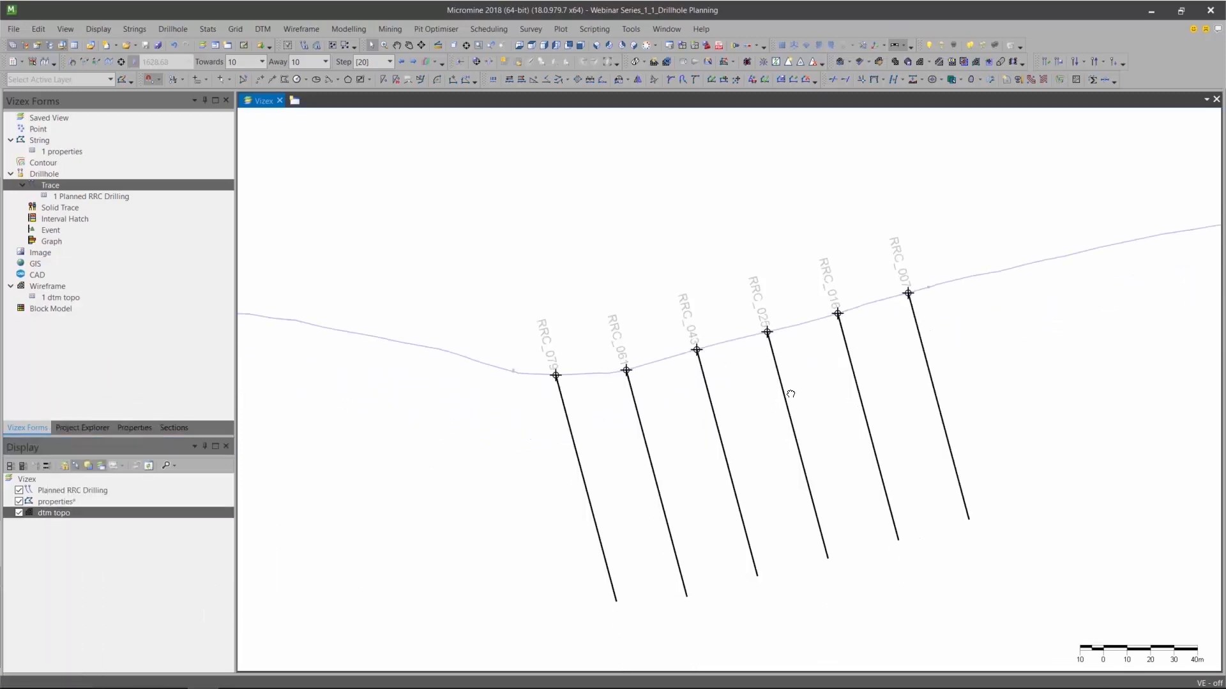
Display section 6 from the DH Planning section set.
{"action": "left_click", "coordinate": [179, 430]}
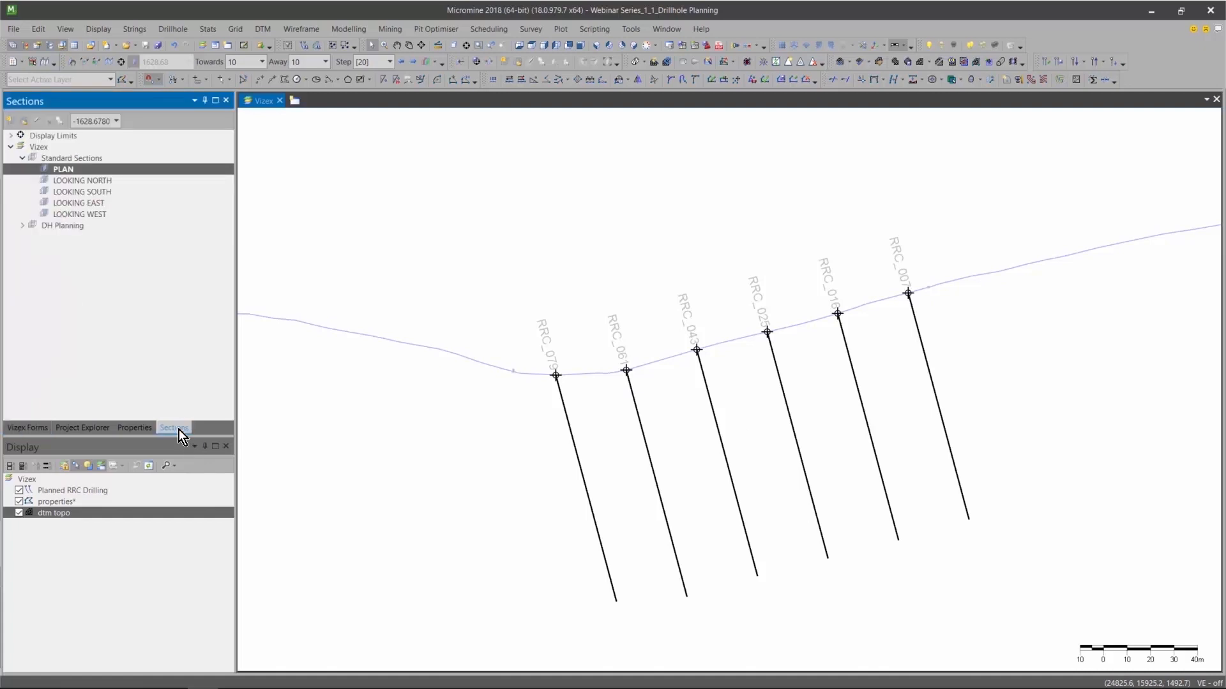
{"action": "left_click", "coordinate": [23, 227]}
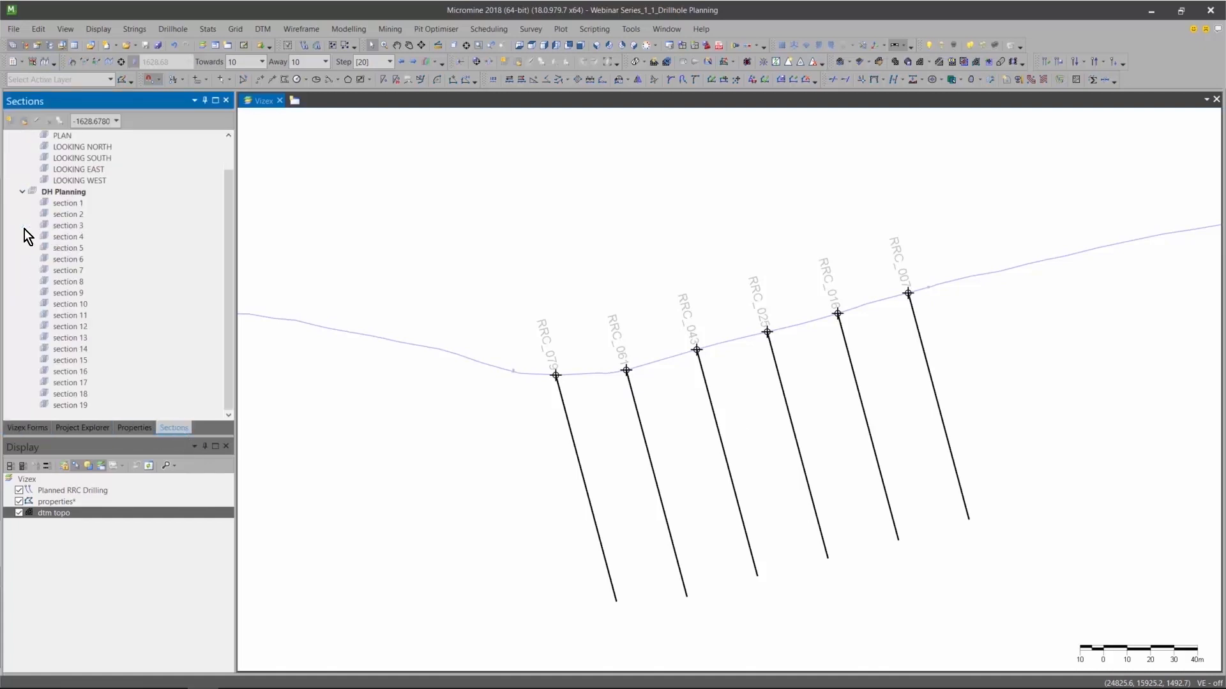
{"action": "left_click", "coordinate": [68, 260]}
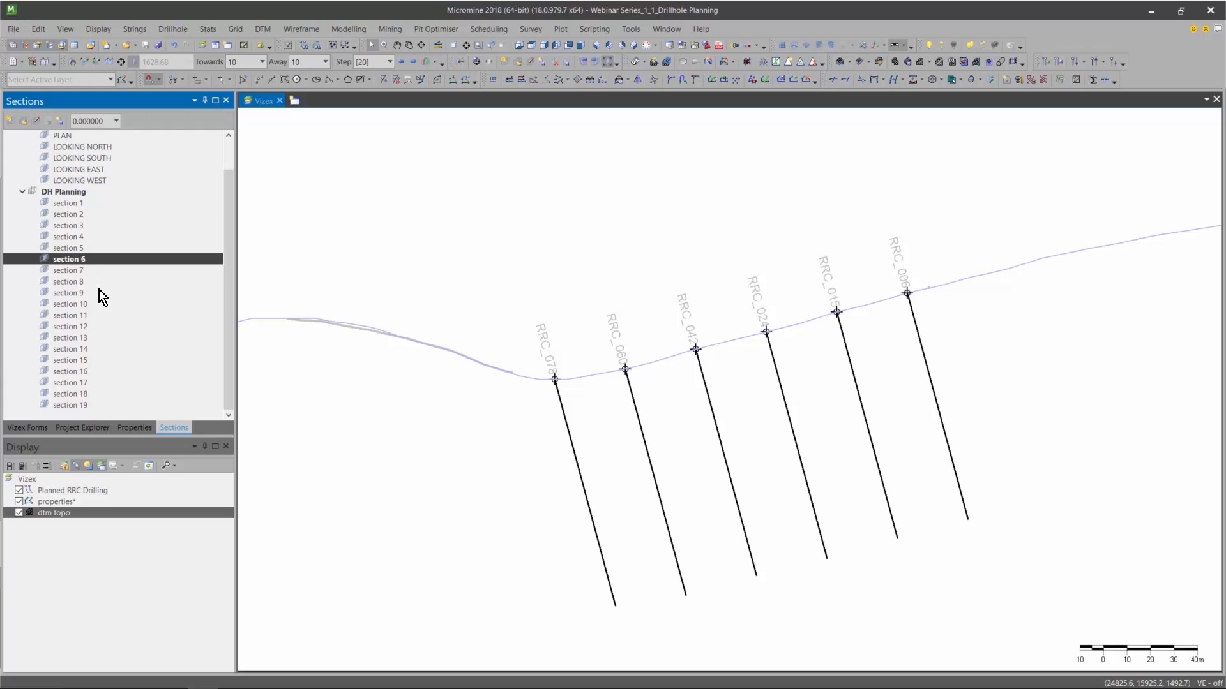
Start a new string layer with "Vein Interpretations_S1.1" as its input file.
{"action": "left_click", "coordinate": [28, 430]}
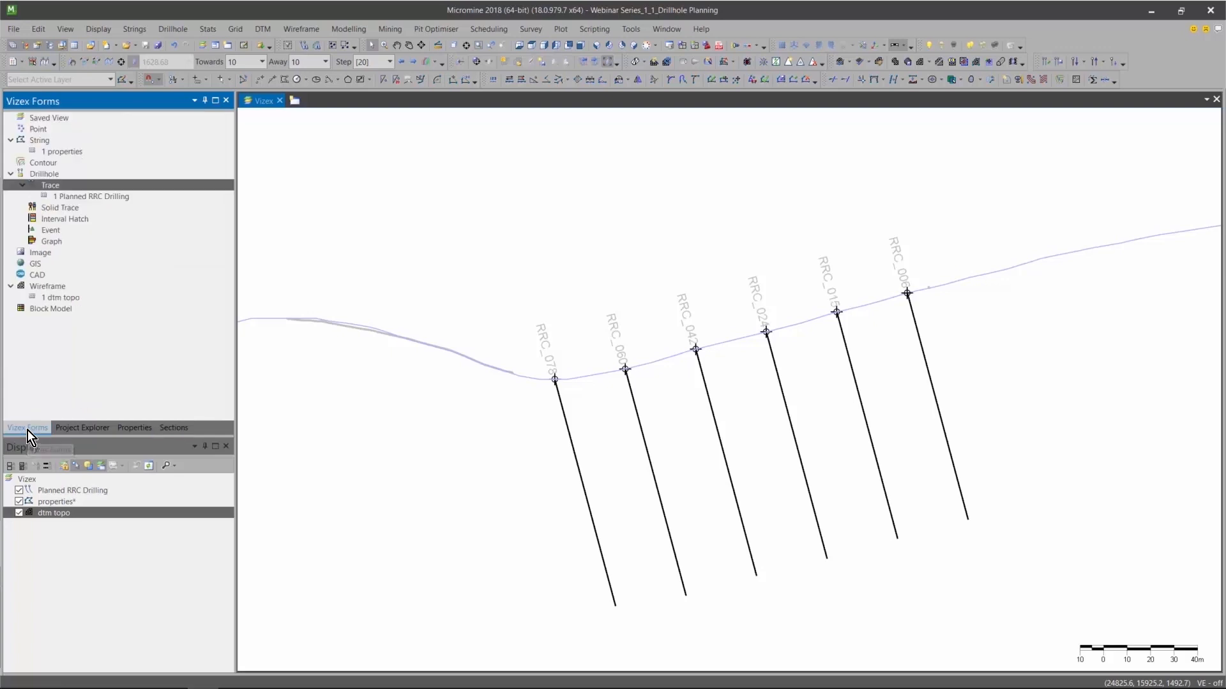
{"action": "double_click", "coordinate": [47, 141]}
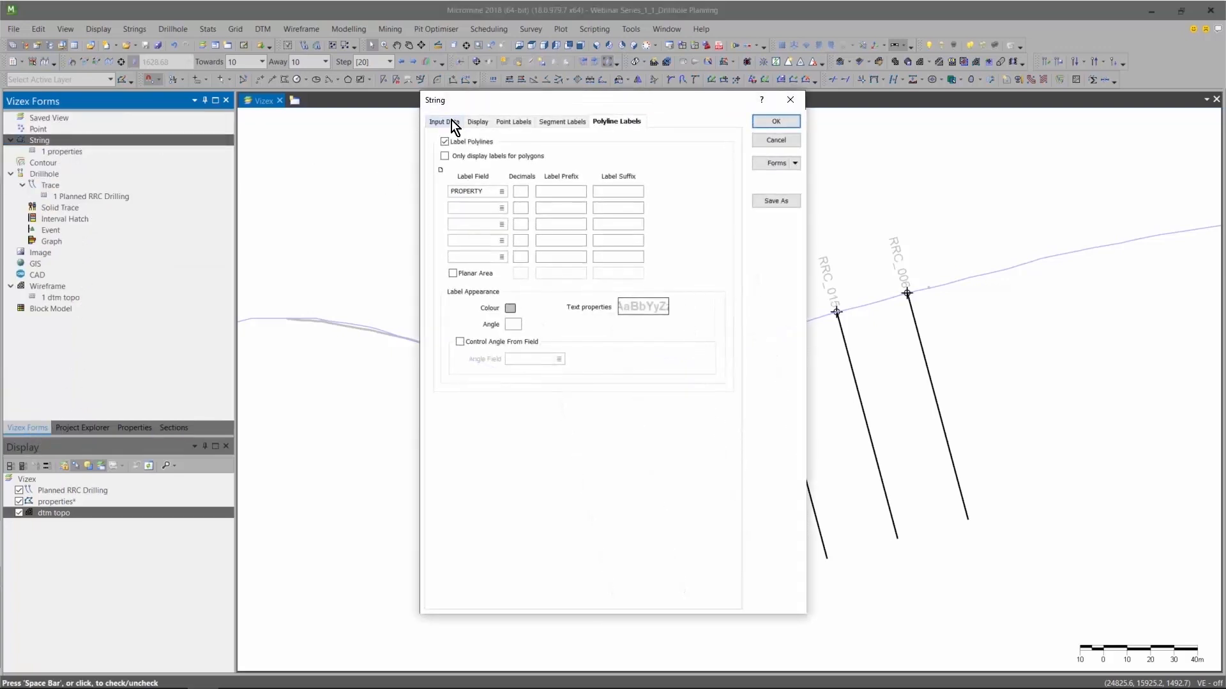
{"action": "left_click", "coordinate": [447, 122]}
{"action": "left_click", "coordinate": [657, 155]}
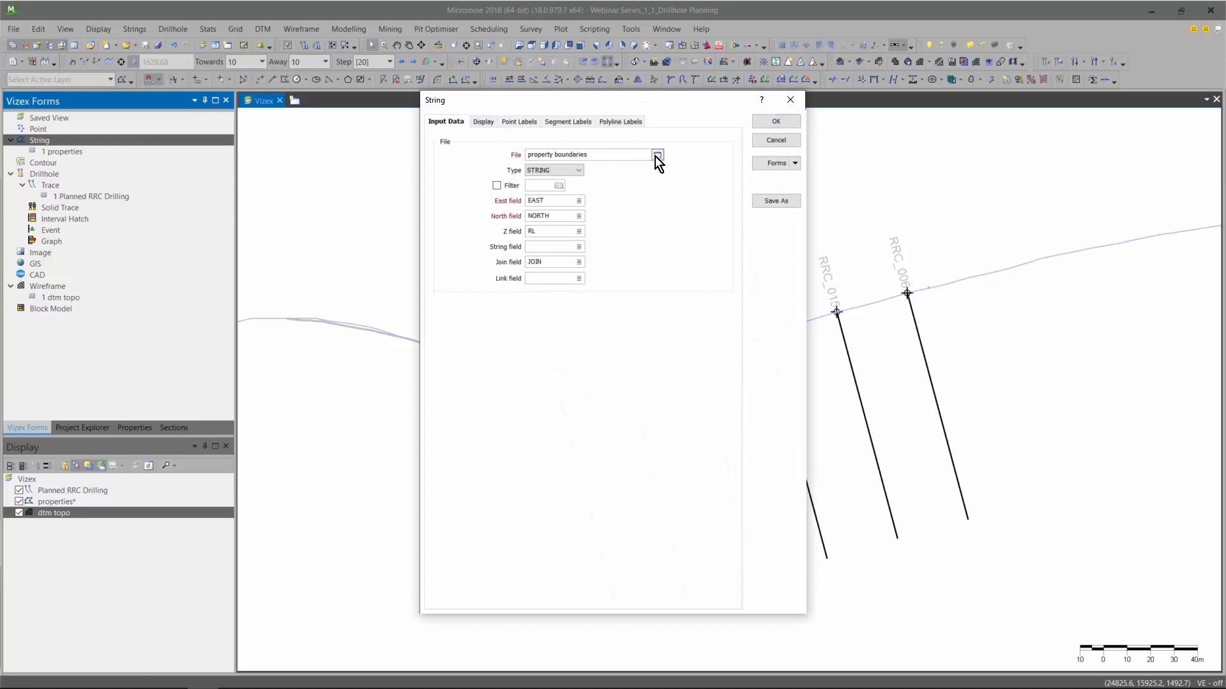
{"action": "double_click", "coordinate": [665, 286]}
Enable polygon filling for the vein strings, using STRING as the hatch field.
{"action": "left_click", "coordinate": [482, 123]}
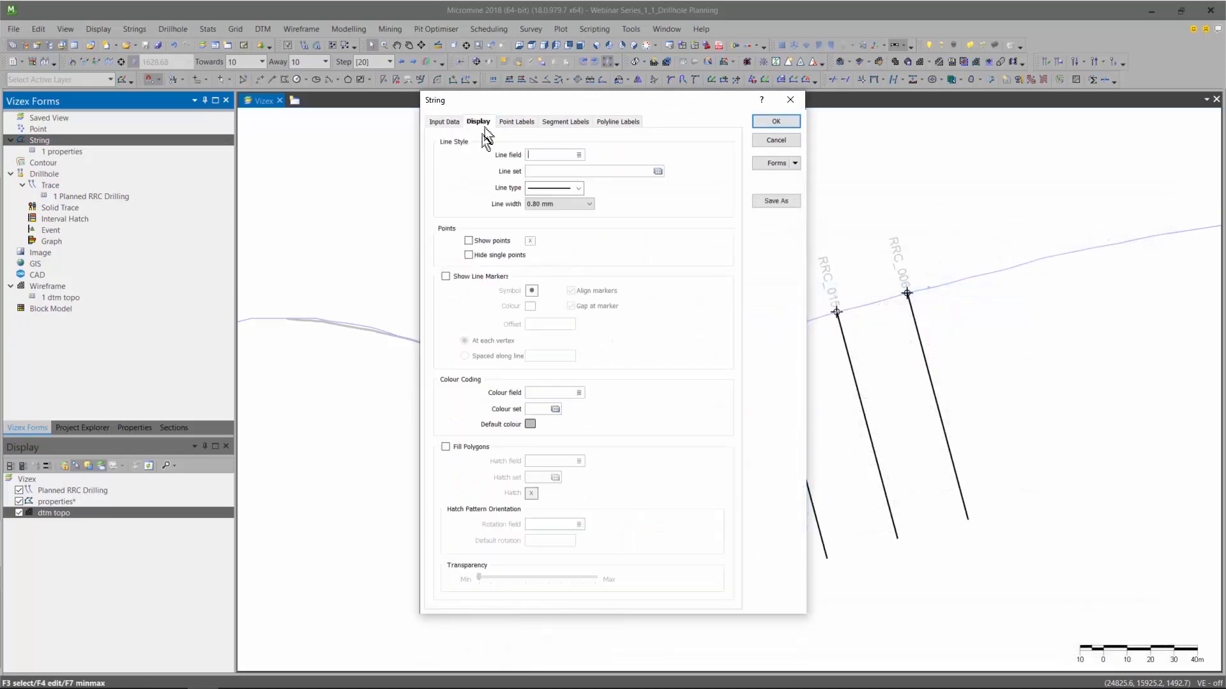
{"action": "left_click", "coordinate": [445, 448]}
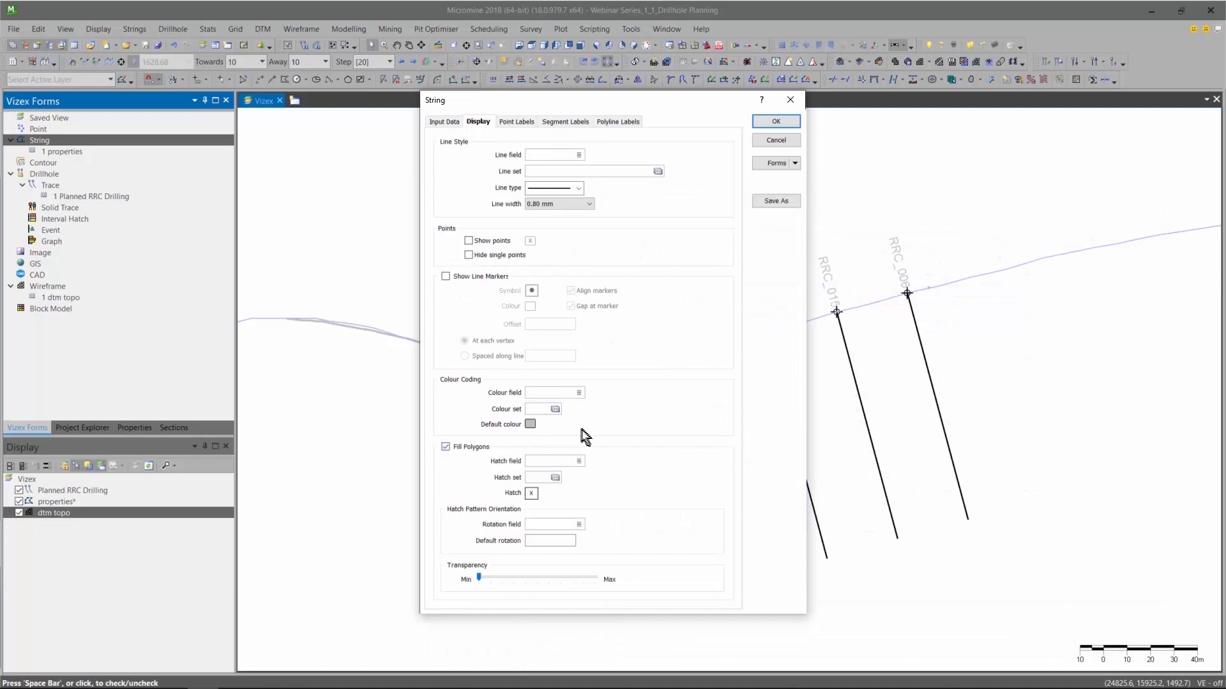
{"action": "left_click", "coordinate": [578, 462]}
{"action": "double_click", "coordinate": [540, 308]}
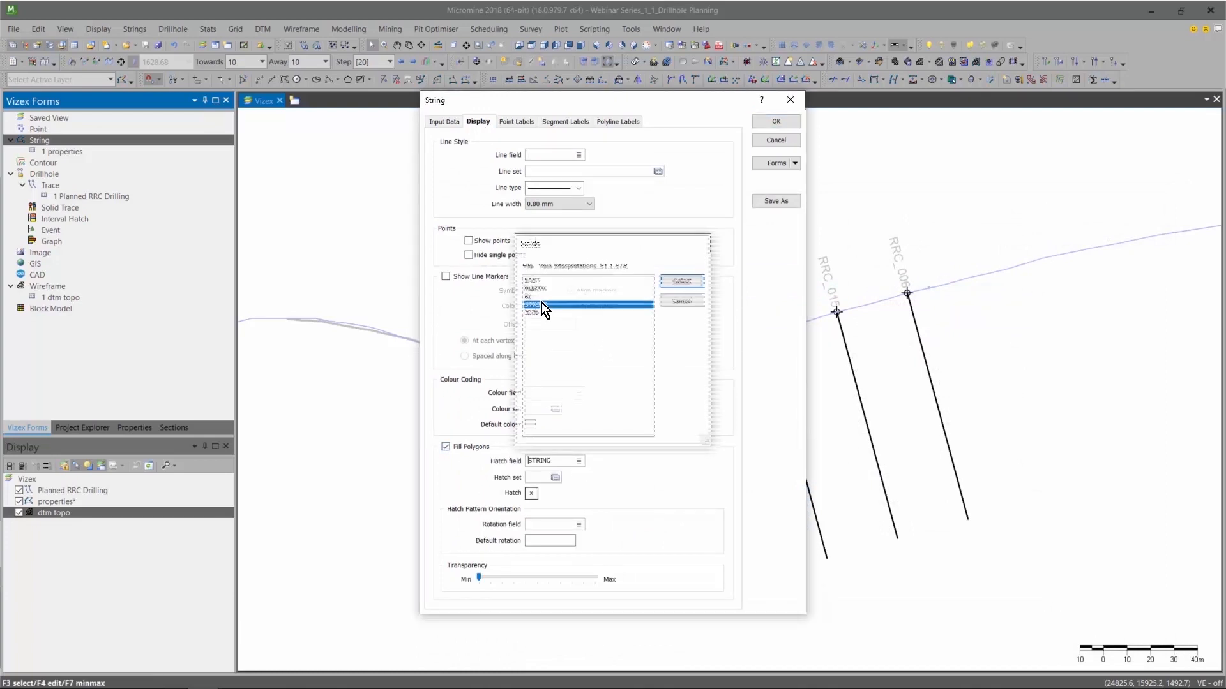
Assign the Vein Polygon Hatches set to the vein string fills and display the layer in the section.
{"action": "left_click", "coordinate": [554, 478]}
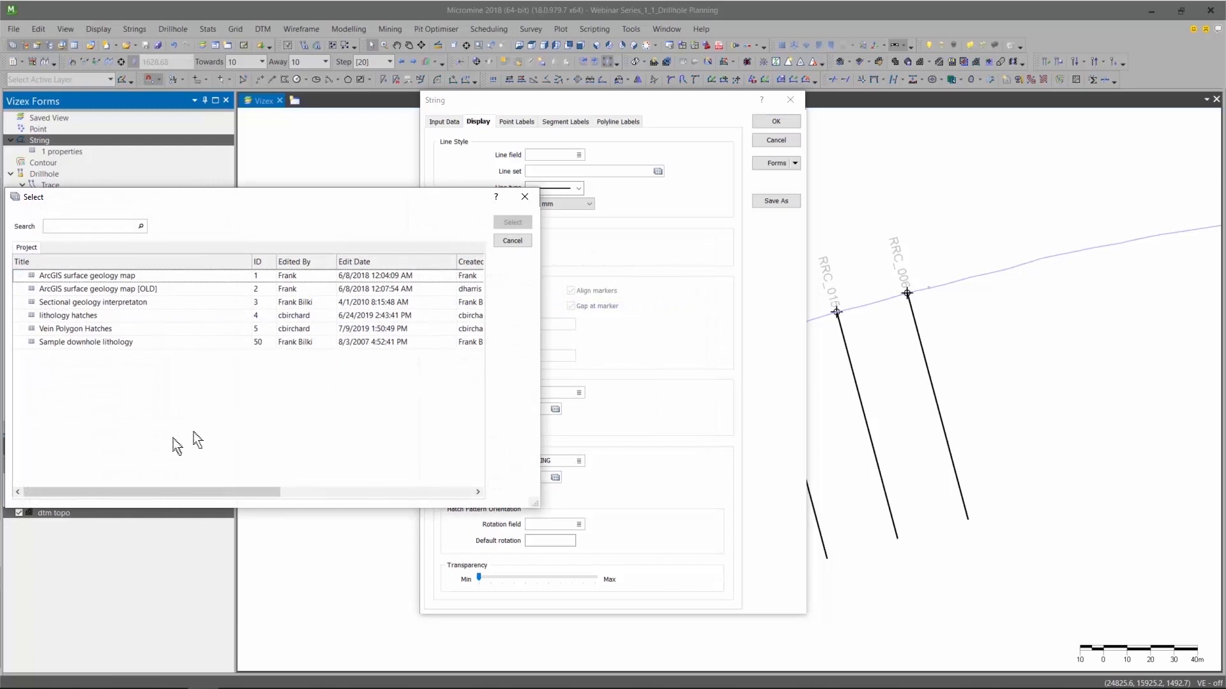
{"action": "double_click", "coordinate": [96, 329]}
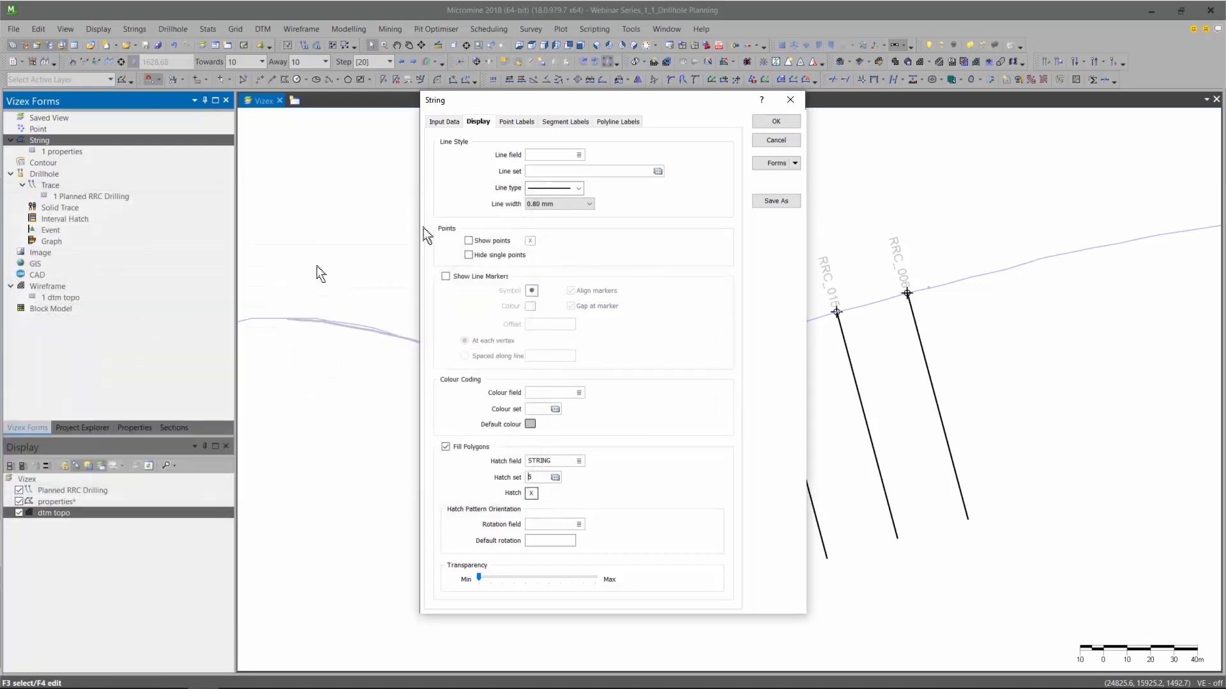
{"action": "left_click", "coordinate": [578, 123]}
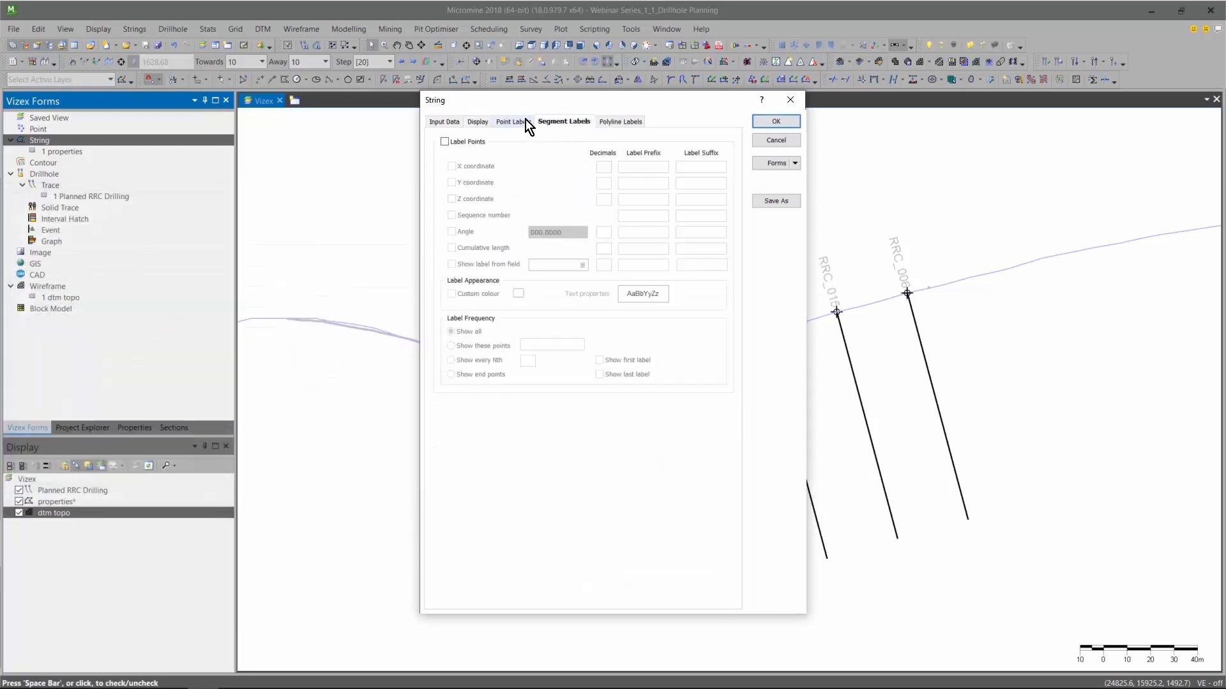
{"action": "left_click", "coordinate": [602, 121]}
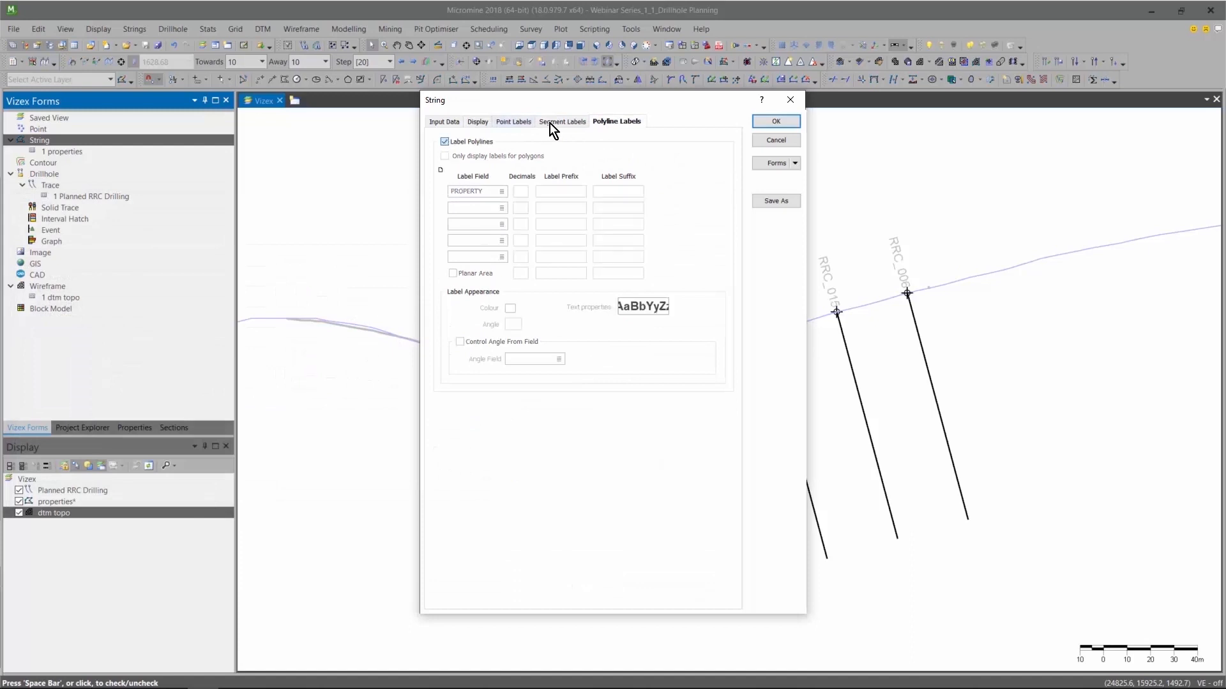
{"action": "left_click", "coordinate": [769, 122]}
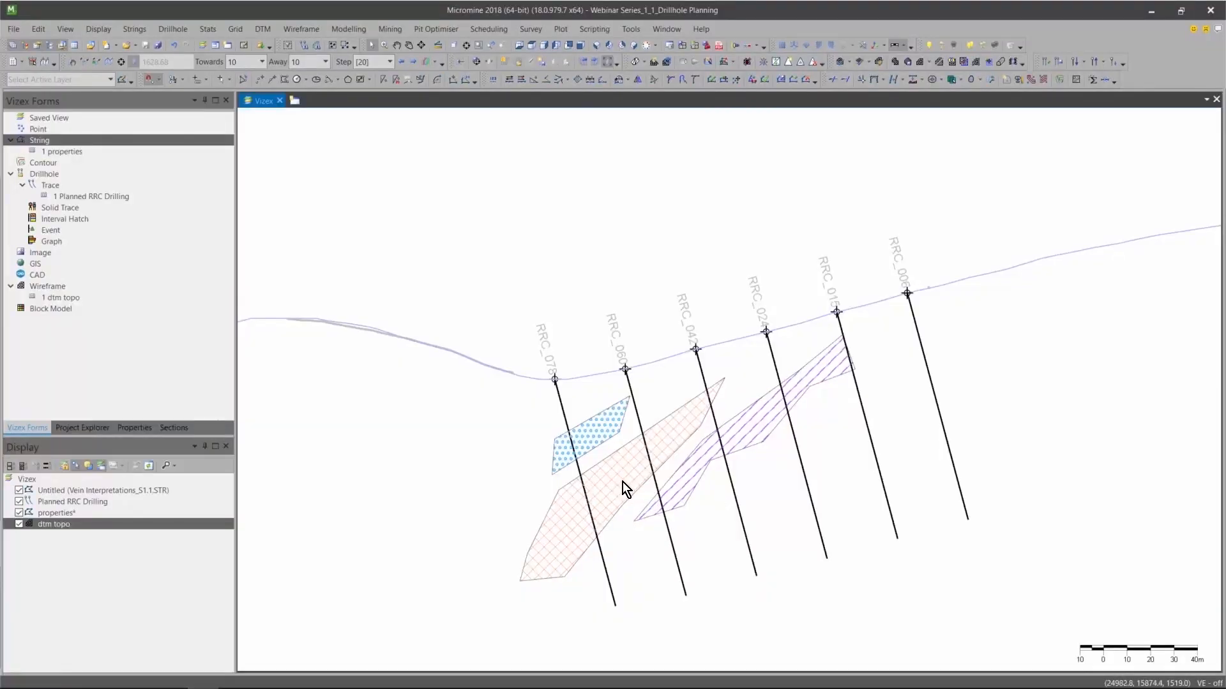
{"action": "mouse_move", "coordinate": [622, 482]}
{"action": "left_click", "coordinate": [183, 29]}
{"action": "mouse_move", "coordinate": [211, 90]}
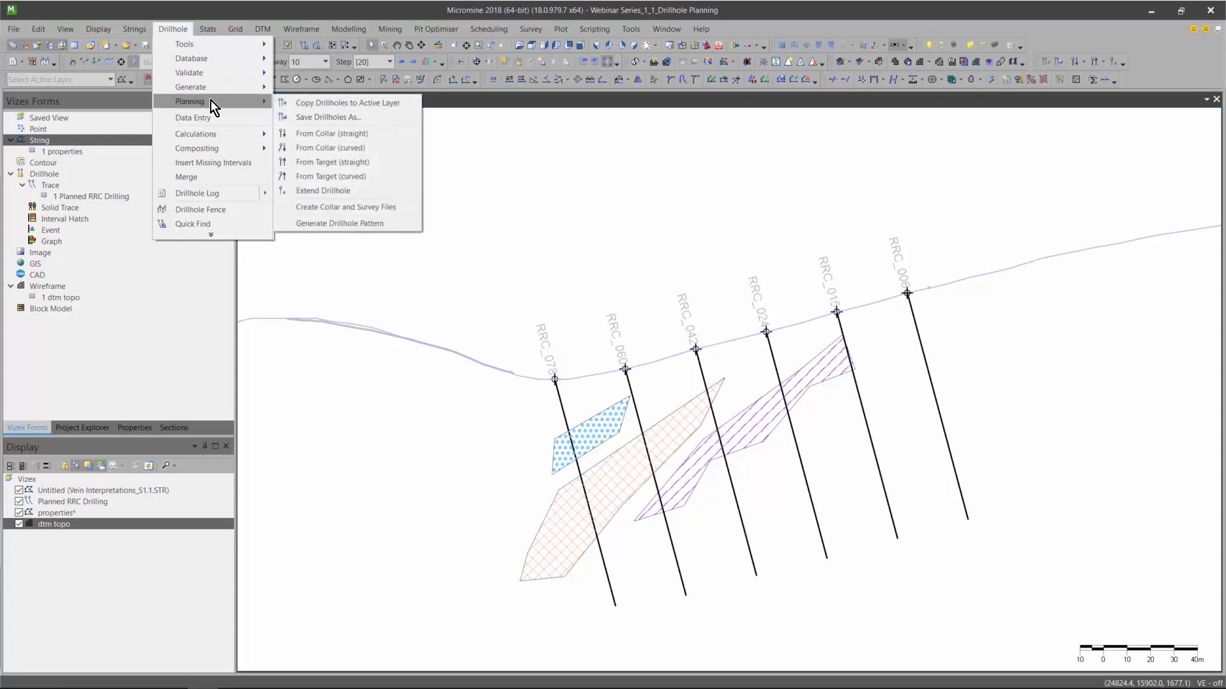
{"action": "mouse_move", "coordinate": [246, 101]}
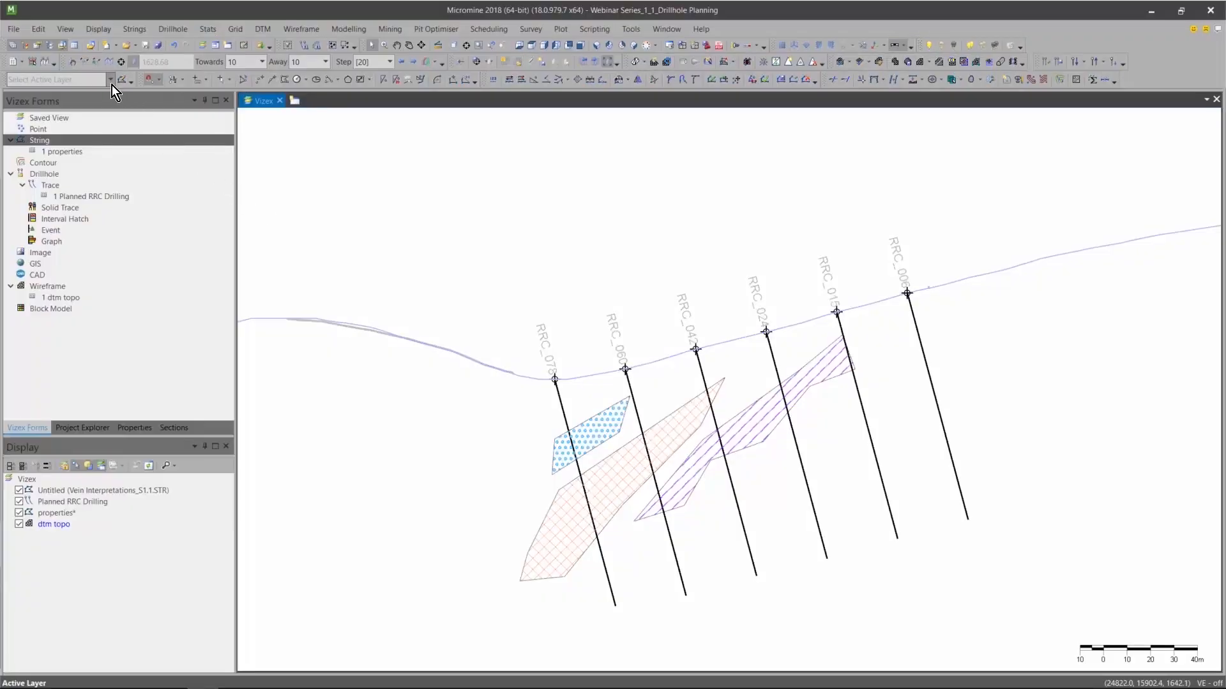
Create a new string layer as the active layer and open its display properties.
{"action": "left_click", "coordinate": [111, 81]}
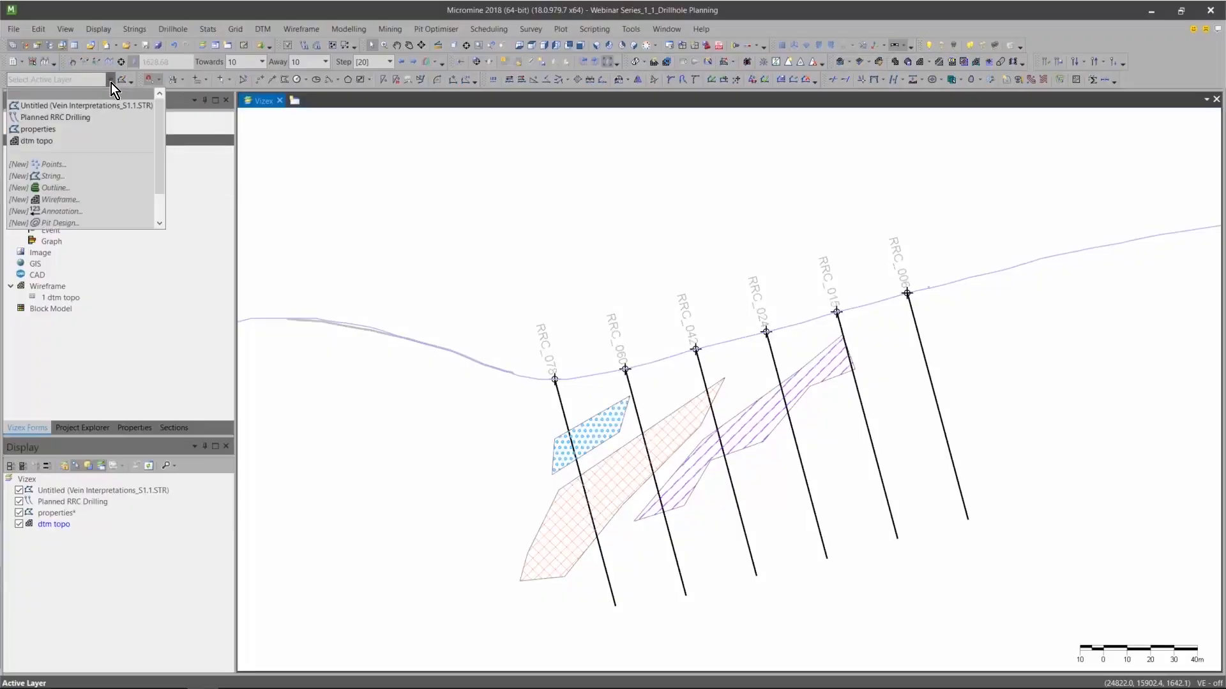
{"action": "left_click", "coordinate": [95, 176]}
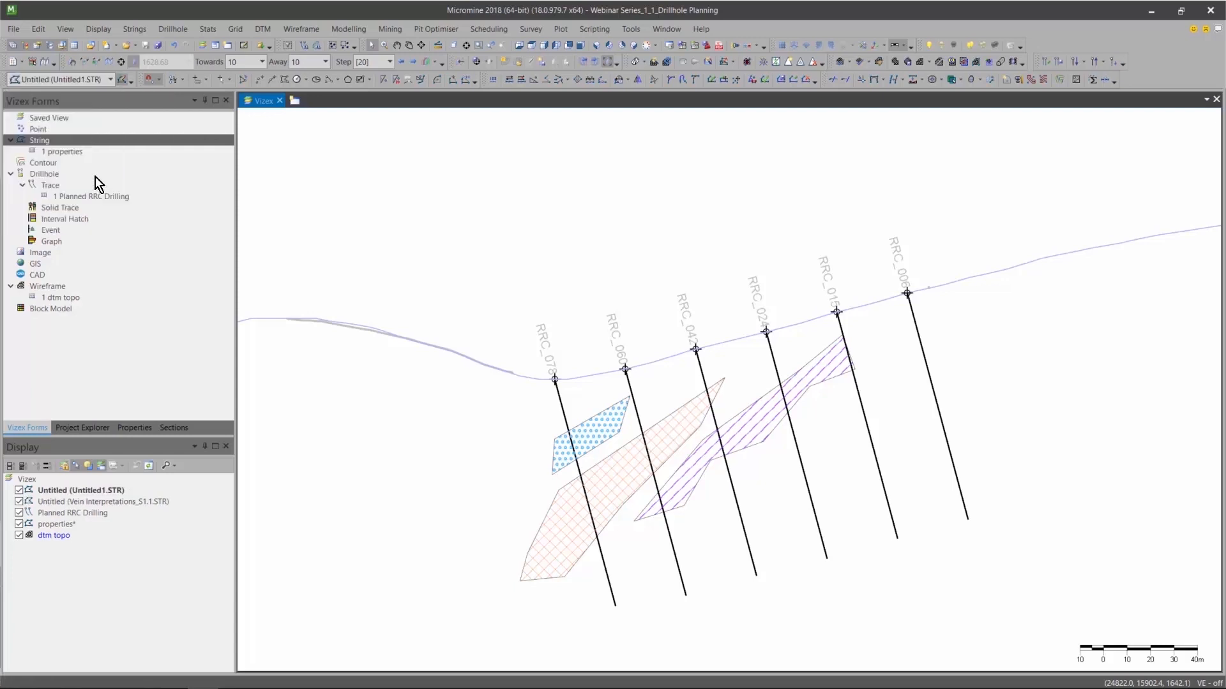
{"action": "right_click", "coordinate": [52, 492]}
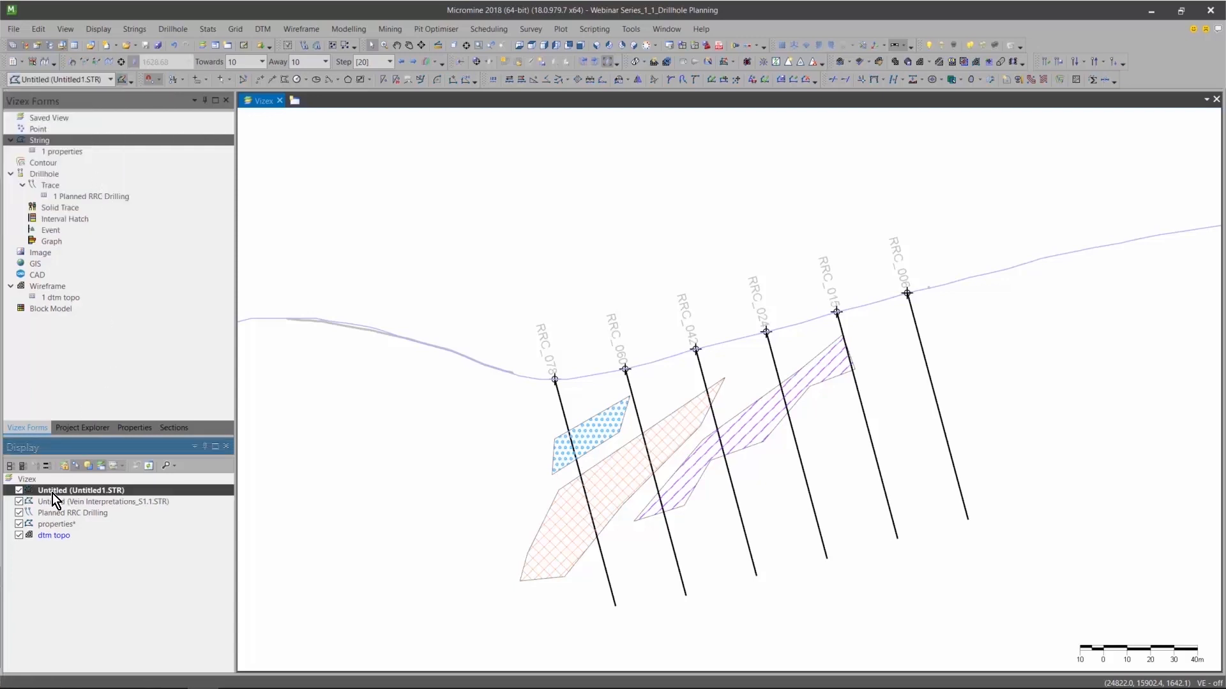
{"action": "left_click", "coordinate": [94, 678]}
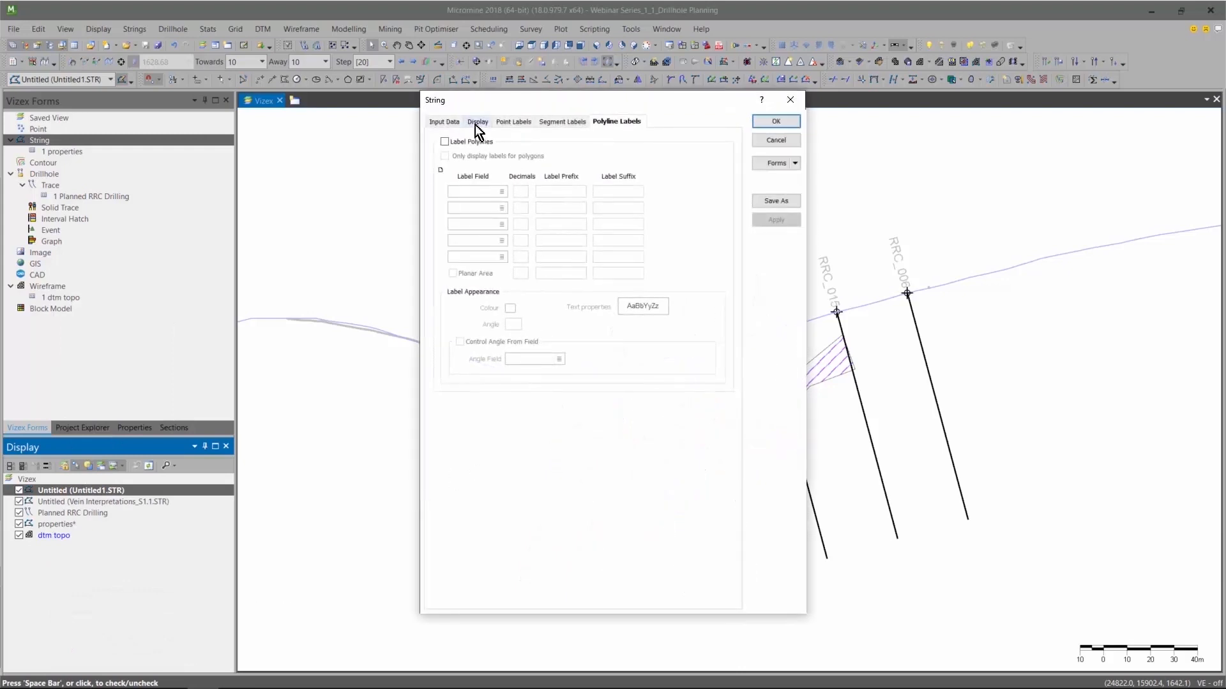
Label the new layer's points from the STRING field, restricting the labels to end points with the first label shown.
{"action": "left_click", "coordinate": [477, 122]}
{"action": "left_click", "coordinate": [509, 120]}
{"action": "left_click", "coordinate": [445, 142]}
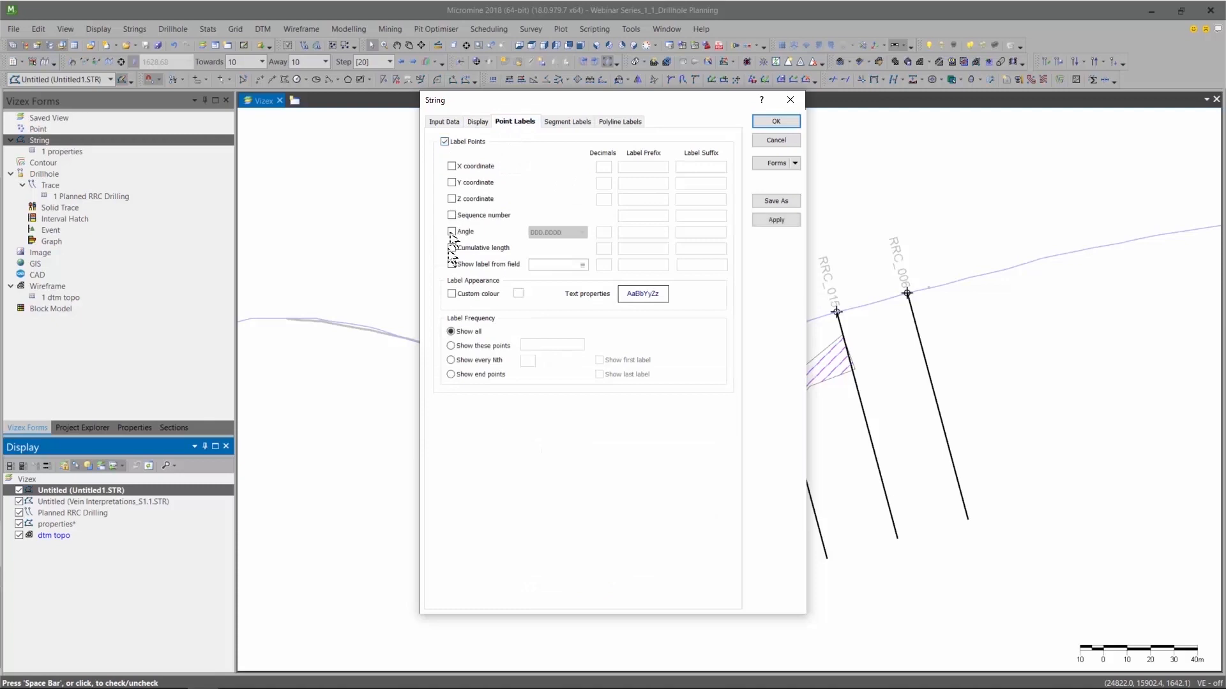
{"action": "left_click", "coordinate": [452, 266]}
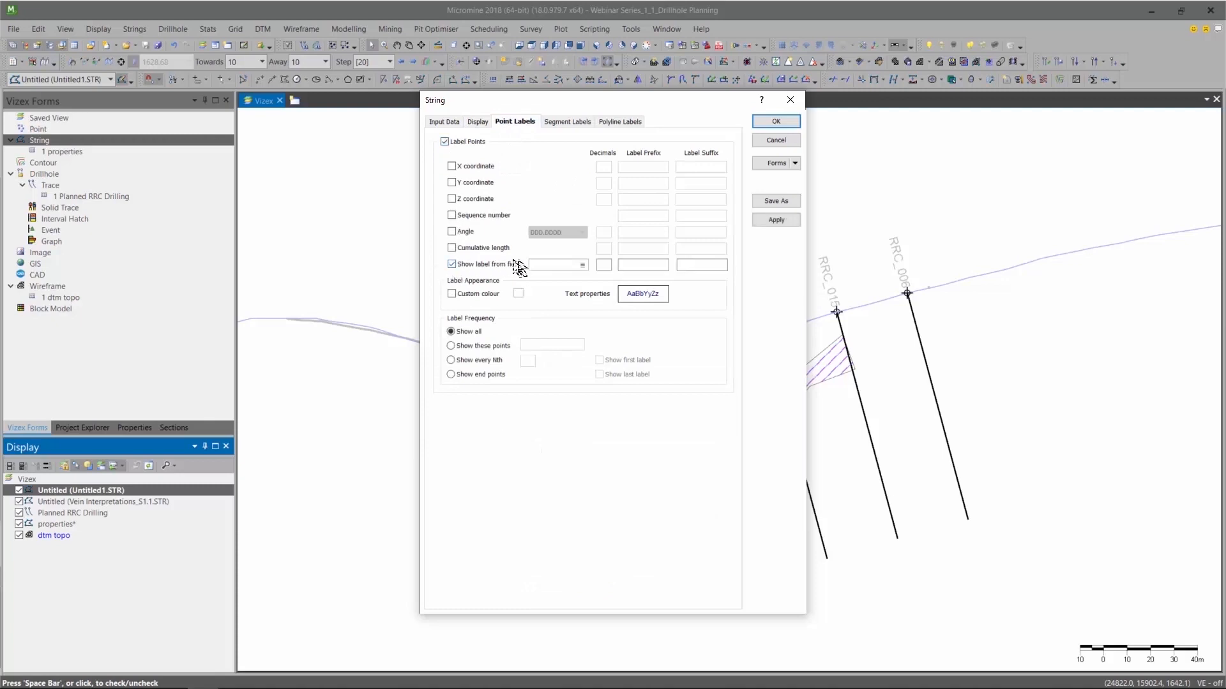
{"action": "left_click", "coordinate": [582, 265]}
{"action": "left_click", "coordinate": [547, 306]}
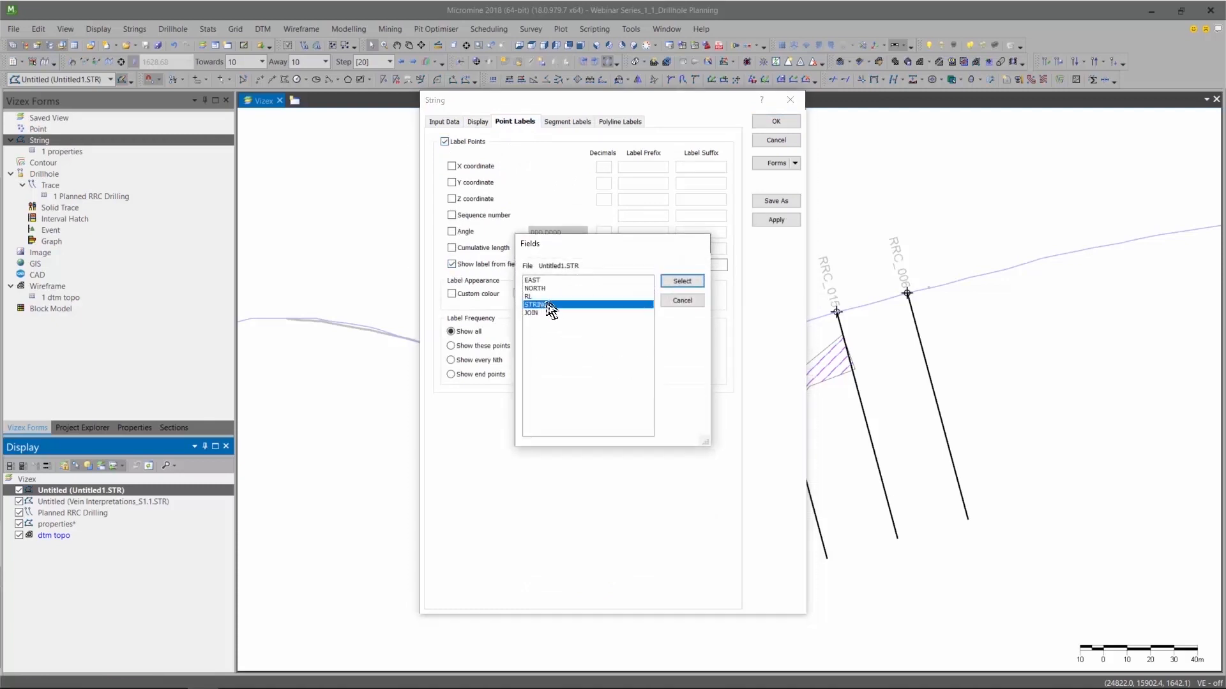
{"action": "left_click", "coordinate": [675, 281]}
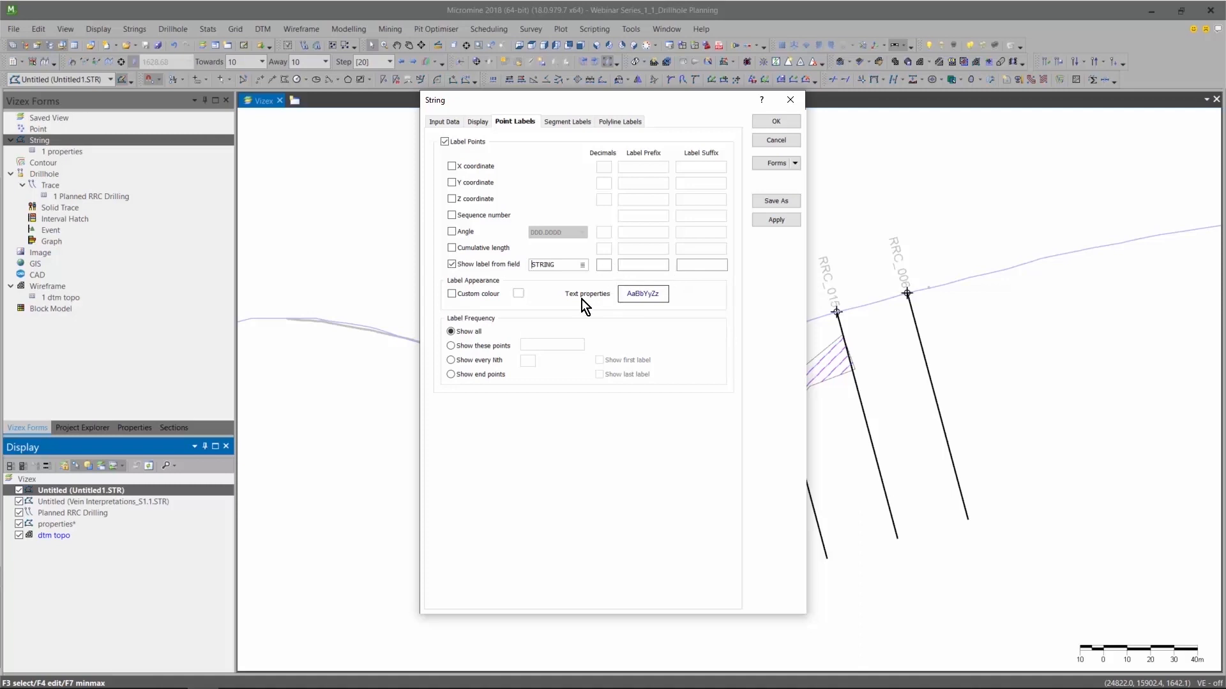
{"action": "left_click", "coordinate": [450, 375]}
{"action": "left_click", "coordinate": [598, 360]}
Enable segment labels for bearing, inclination and length, each with 0 decimals.
{"action": "left_click", "coordinate": [569, 123]}
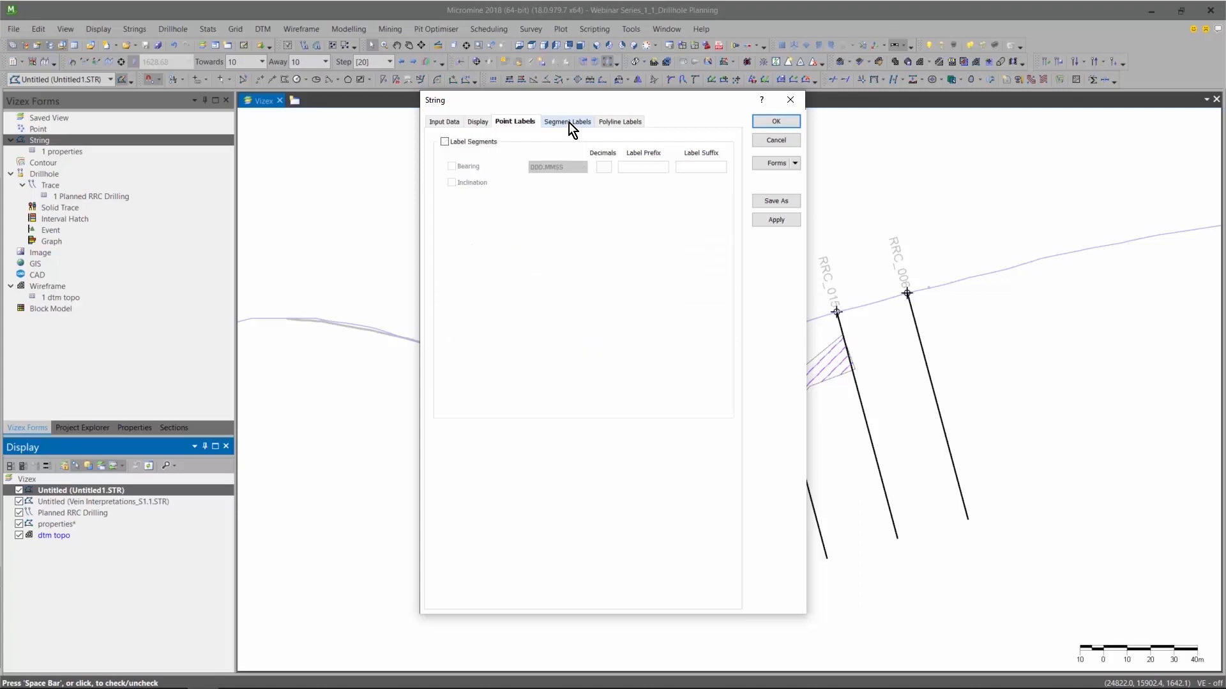
{"action": "left_click", "coordinate": [444, 142]}
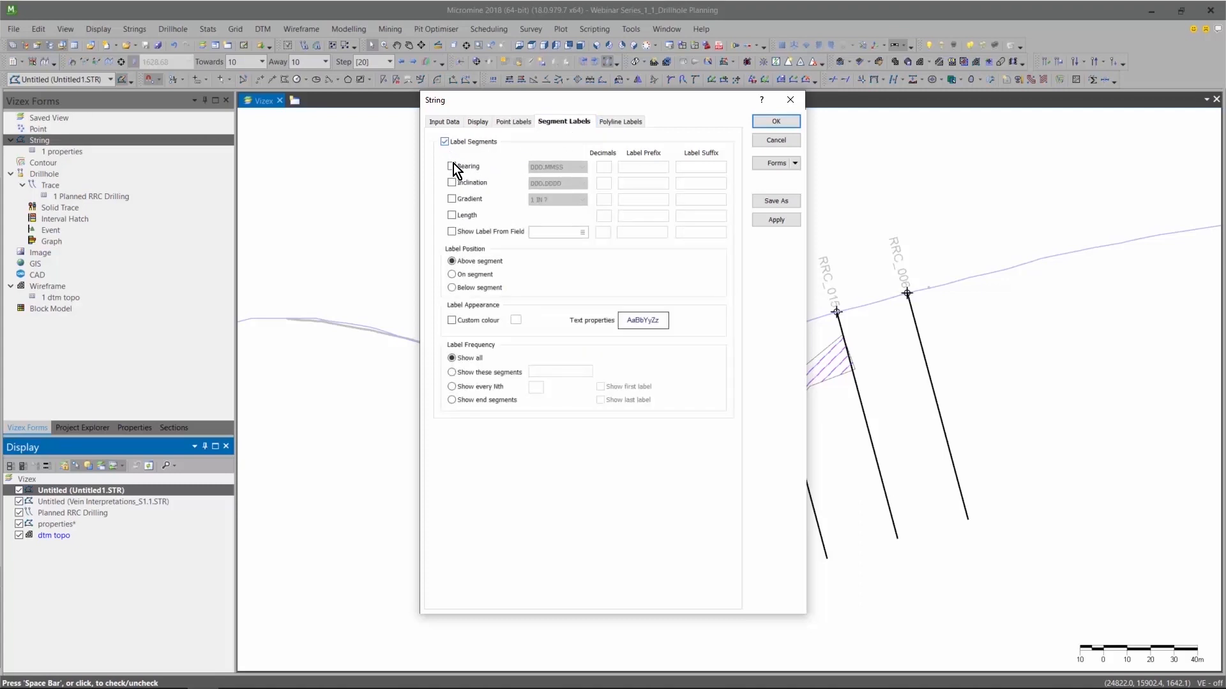
{"action": "left_click", "coordinate": [453, 166]}
{"action": "left_click", "coordinate": [452, 183]}
{"action": "left_click", "coordinate": [451, 215]}
{"action": "left_click", "coordinate": [603, 166]}
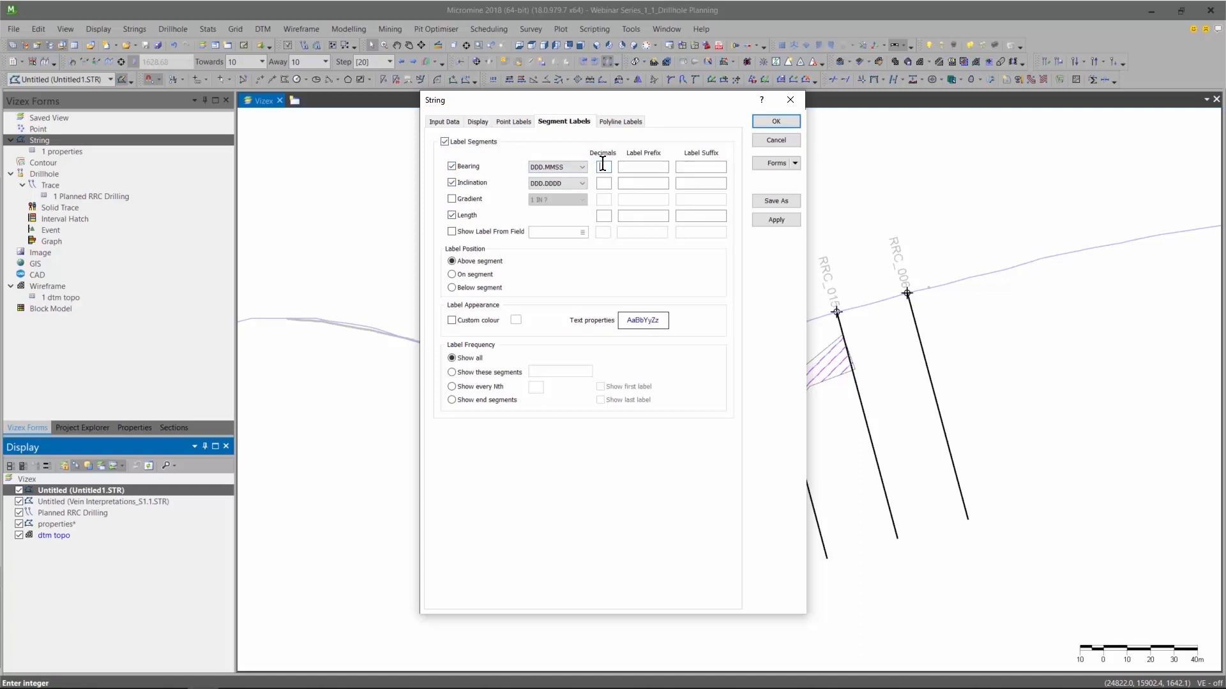
{"action": "type", "text": "0"}
{"action": "left_click", "coordinate": [603, 184]}
{"action": "type", "text": "0"}
{"action": "left_click", "coordinate": [604, 215]}
{"action": "type", "text": "0"}
Set the bearing label format to DDD.DDDD, place the labels on the segment and accept the layer properties.
{"action": "left_click", "coordinate": [580, 166]}
{"action": "left_click", "coordinate": [573, 184]}
{"action": "left_click", "coordinate": [456, 275]}
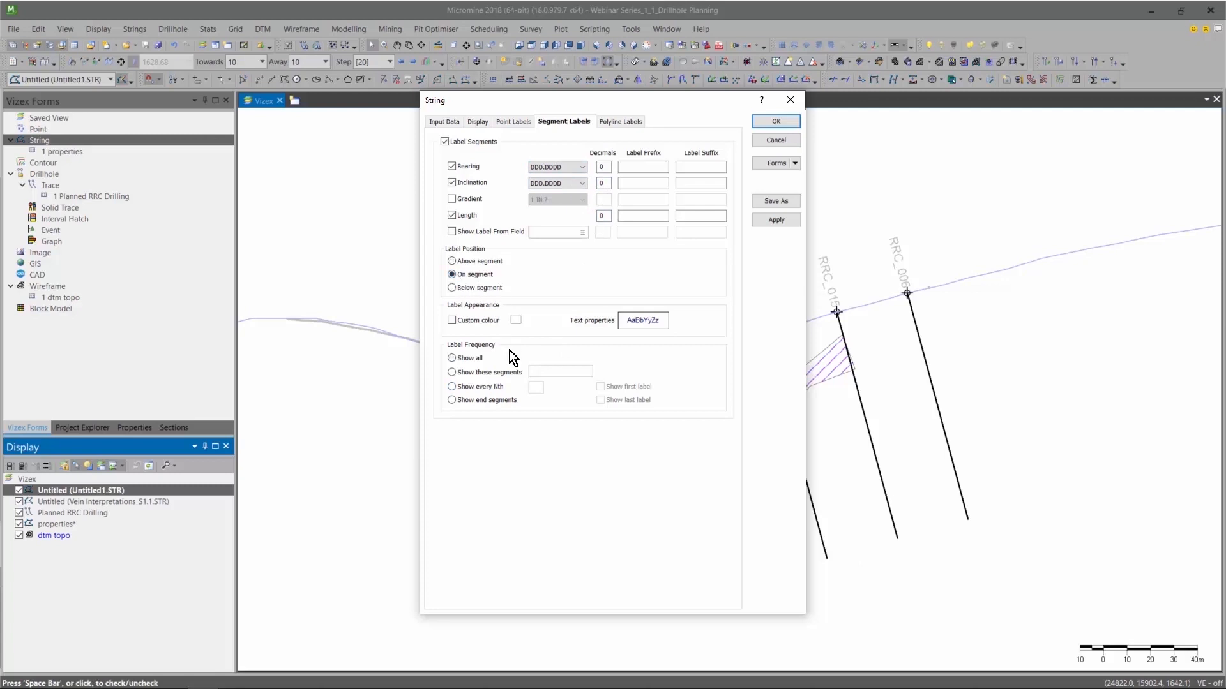
{"action": "left_click", "coordinate": [776, 121]}
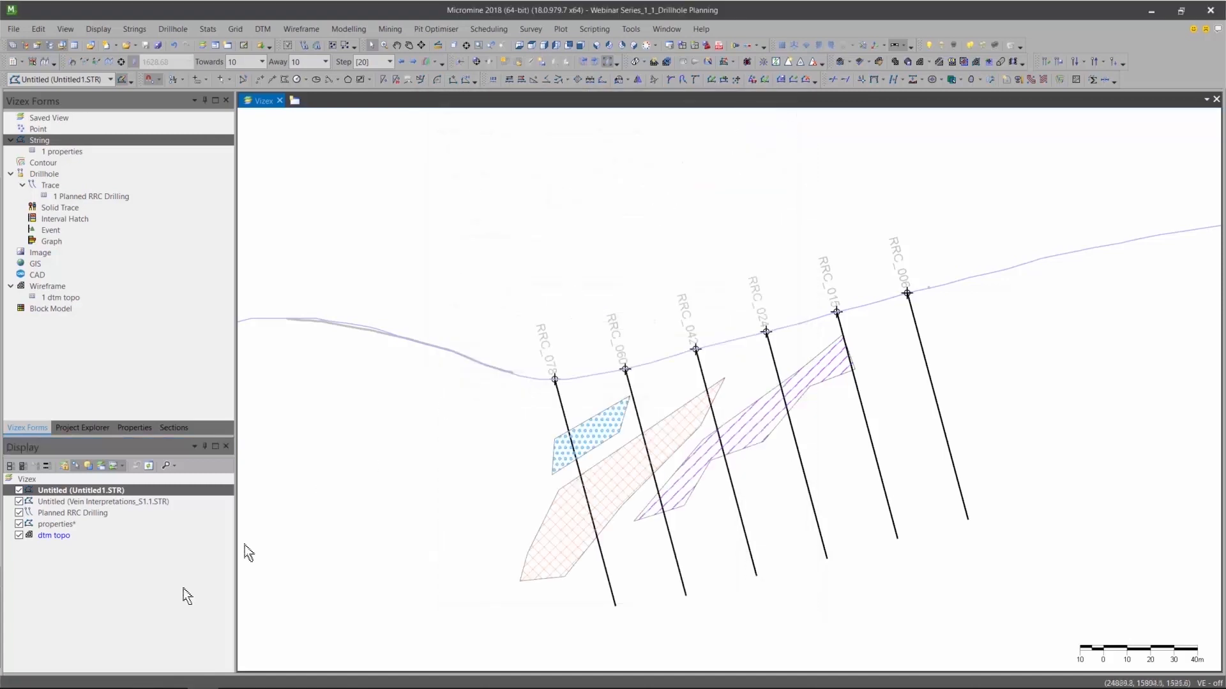
Save the new string layer's data as a STRING file named "Planned DDH Drilling".
{"action": "right_click", "coordinate": [83, 493]}
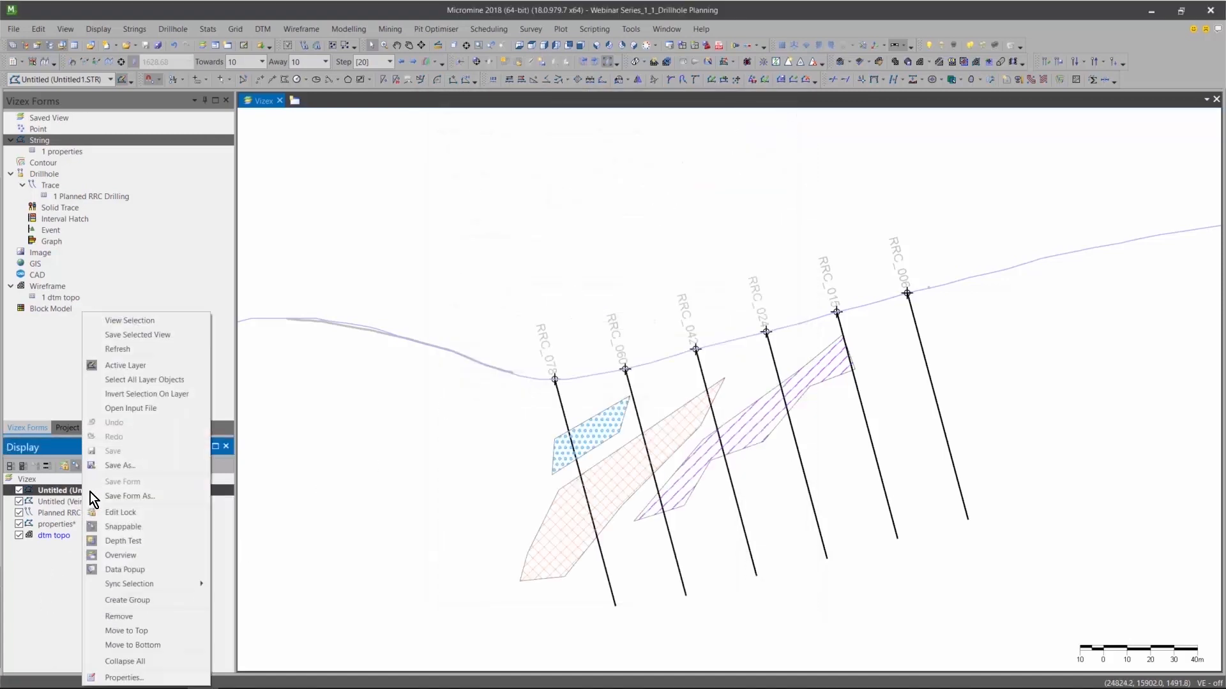
{"action": "left_click", "coordinate": [126, 462]}
{"action": "type", "text": "Planned "}
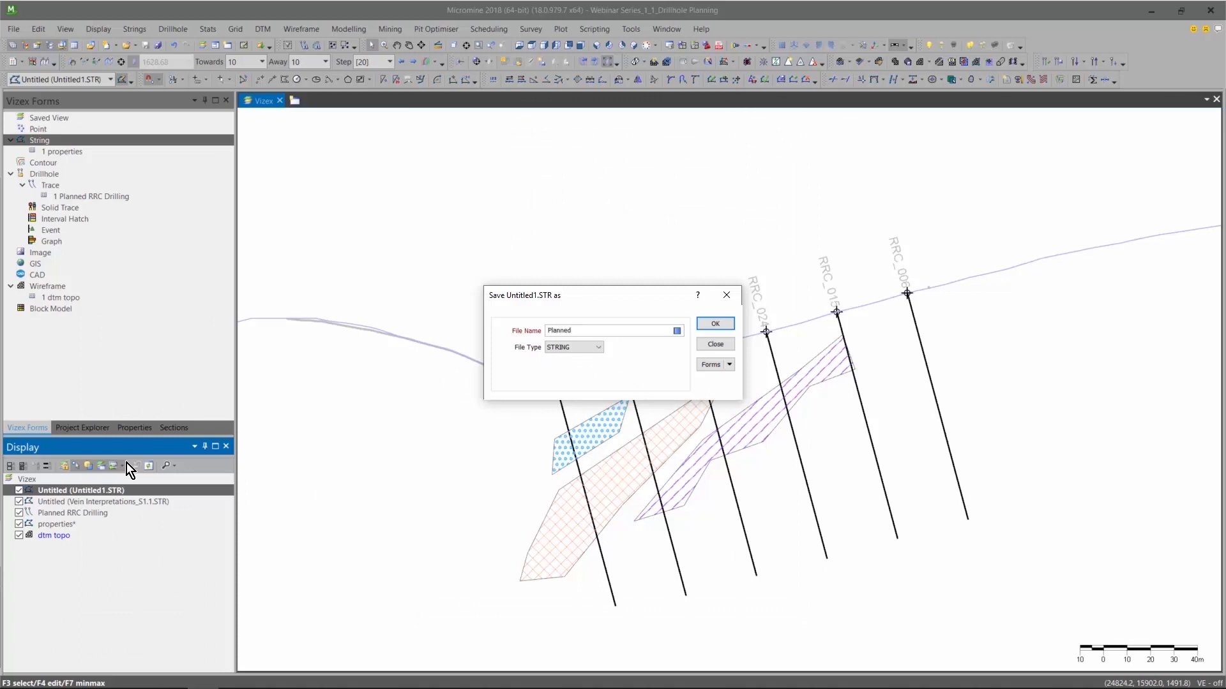
{"action": "type", "text": "DDH Drilling"}
{"action": "key", "text": "Return"}
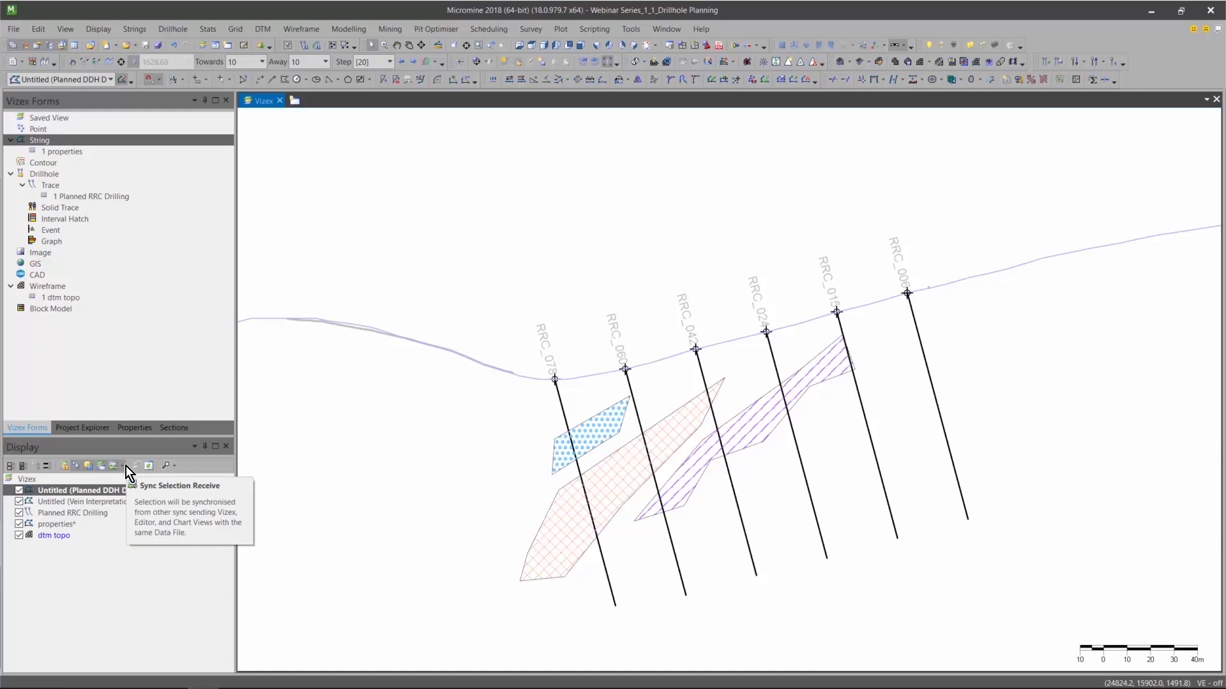
Save the layer's display settings as a form titled "Planned DDH Drilling", without the .STR extension.
{"action": "right_click", "coordinate": [106, 491]}
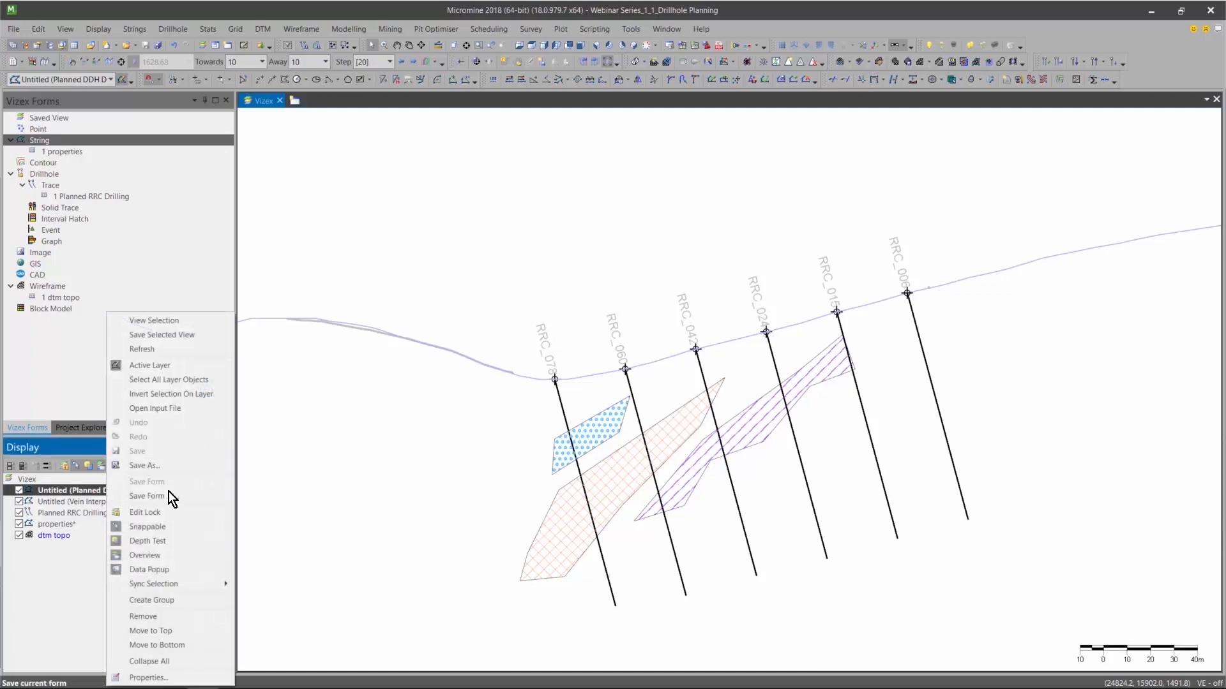
{"action": "left_click", "coordinate": [167, 498]}
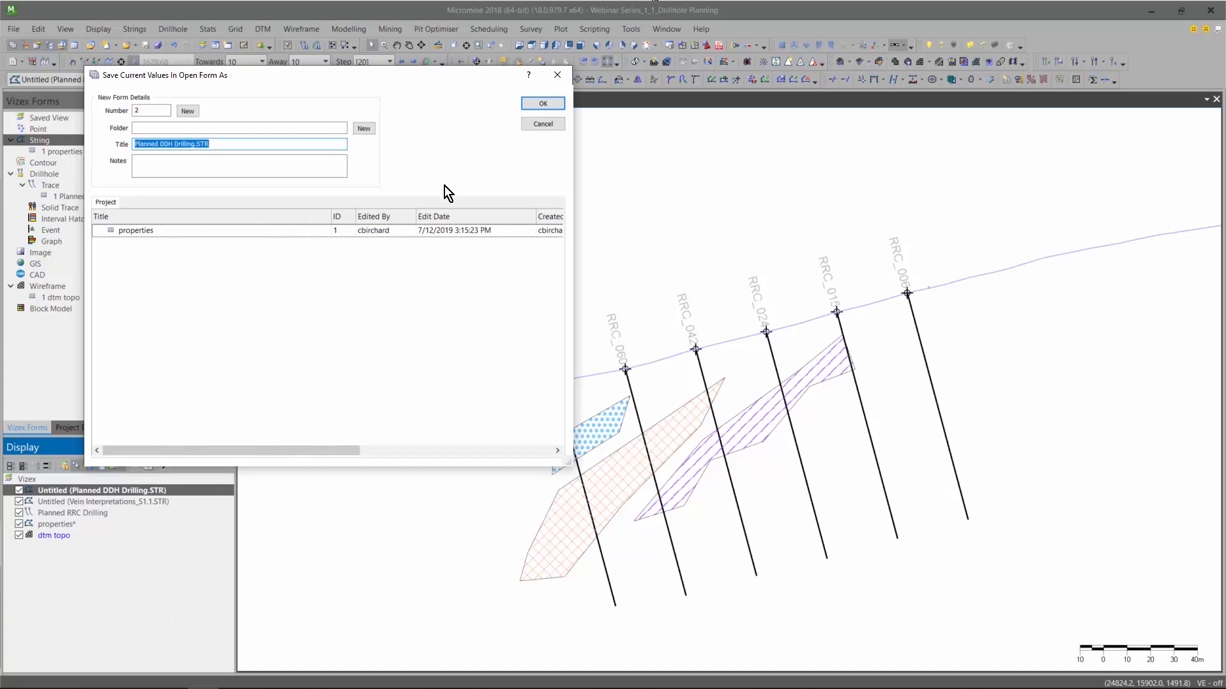
{"action": "key", "text": "End"}
{"action": "key", "text": "BackSpace"}
{"action": "key", "text": "BackSpace"}
{"action": "key", "text": "BackSpace"}
{"action": "key", "text": "Return"}
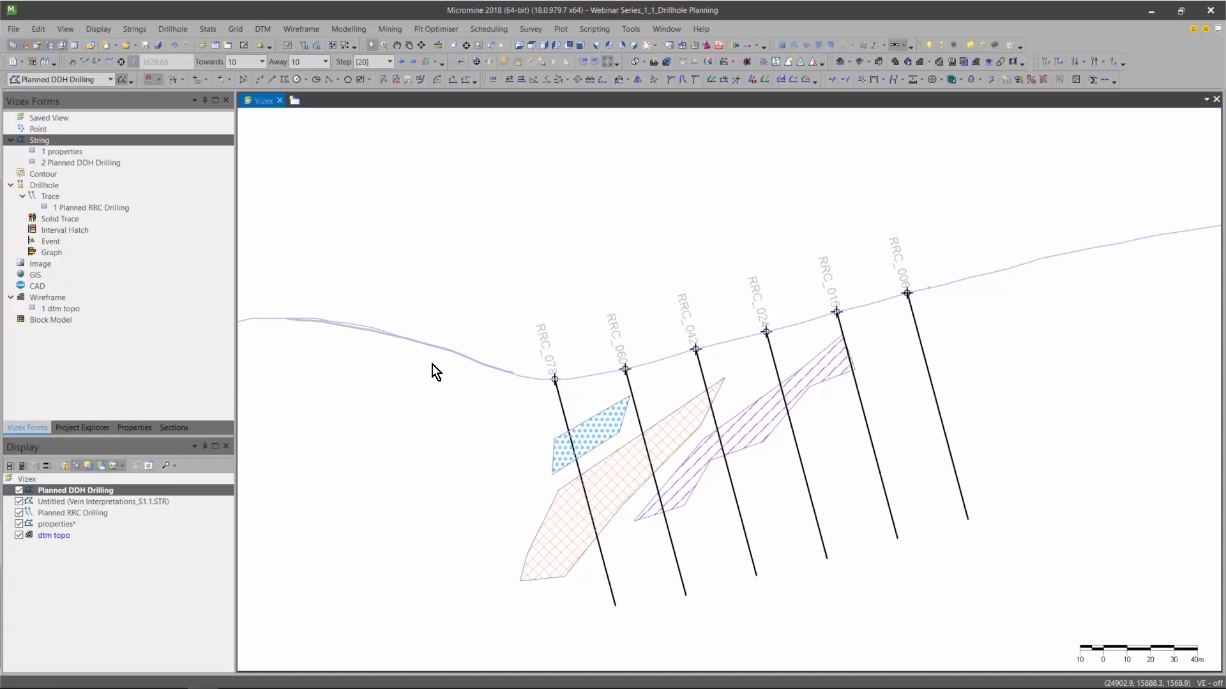
Start a straight drillhole from collar, placing the collar on the topography line between the second and third planned holes from the west.
{"action": "left_click", "coordinate": [186, 29]}
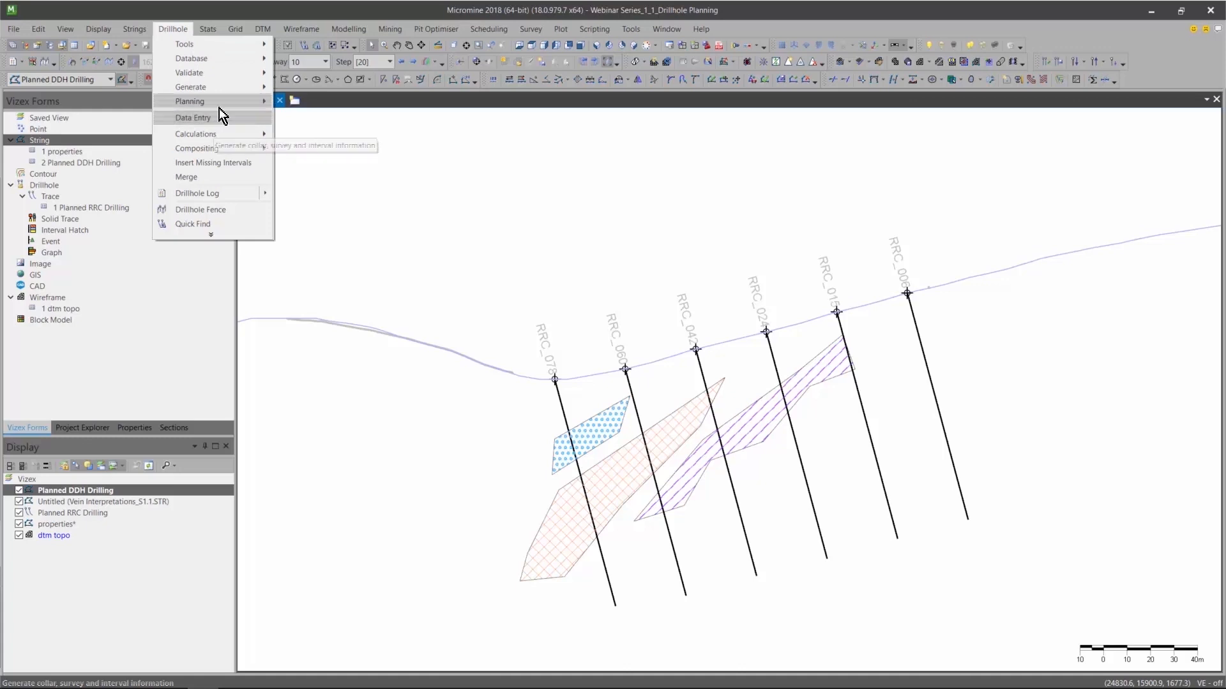
{"action": "mouse_move", "coordinate": [220, 106]}
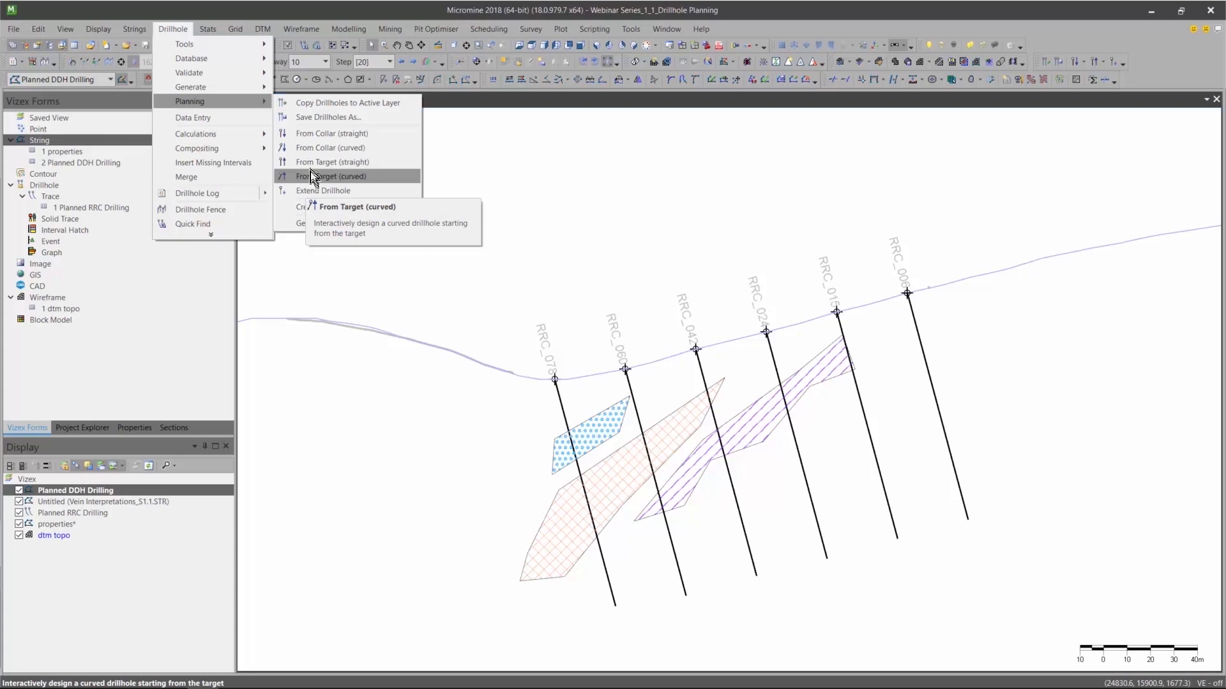
{"action": "left_click", "coordinate": [321, 135]}
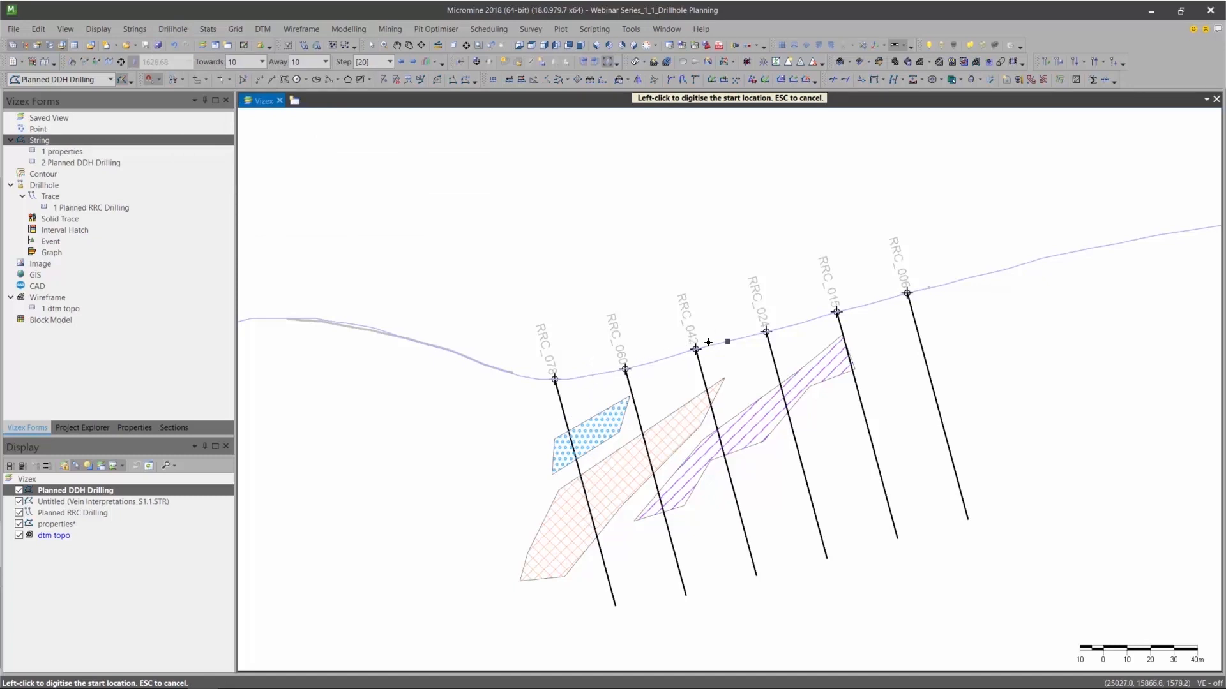
{"action": "left_click", "coordinate": [666, 361]}
{"action": "left_click_drag", "start_coordinate": [677, 294], "coordinate": [533, 202]}
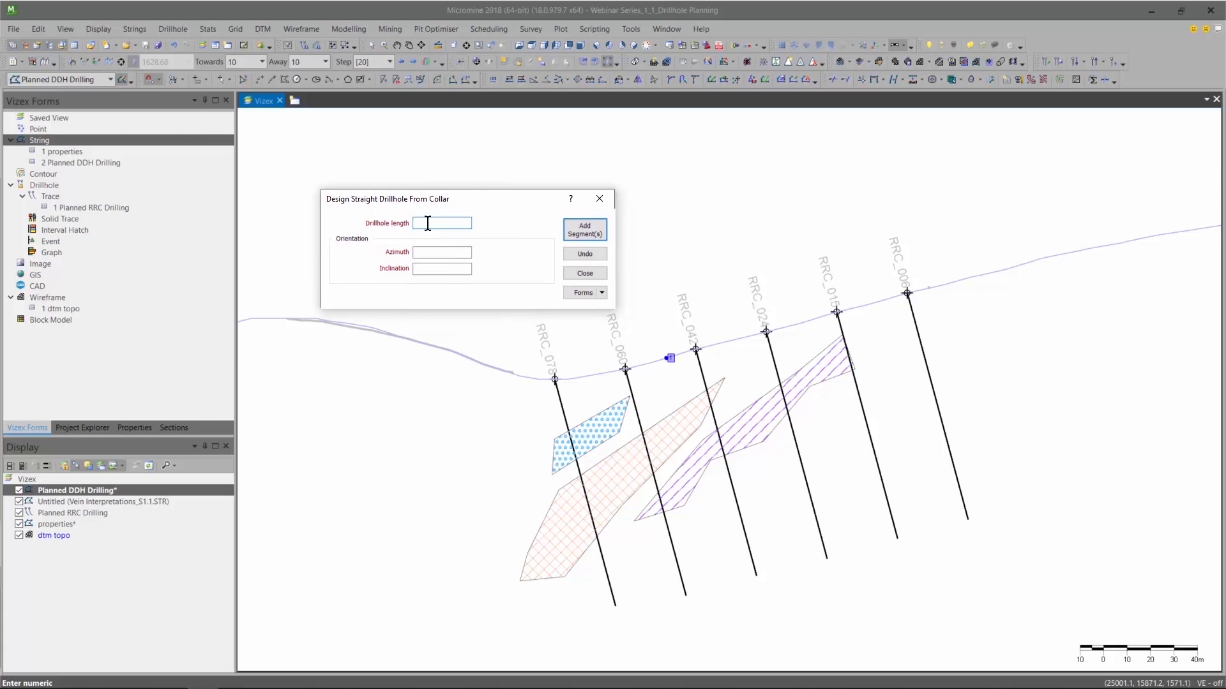
Add the drillhole segment with length 100, azimuth 280 and inclination -75, and finish the design.
{"action": "type", "text": "100"}
{"action": "key", "text": "Tab"}
{"action": "type", "text": "280"}
{"action": "type", "text": "-75"}
{"action": "left_click", "coordinate": [595, 231]}
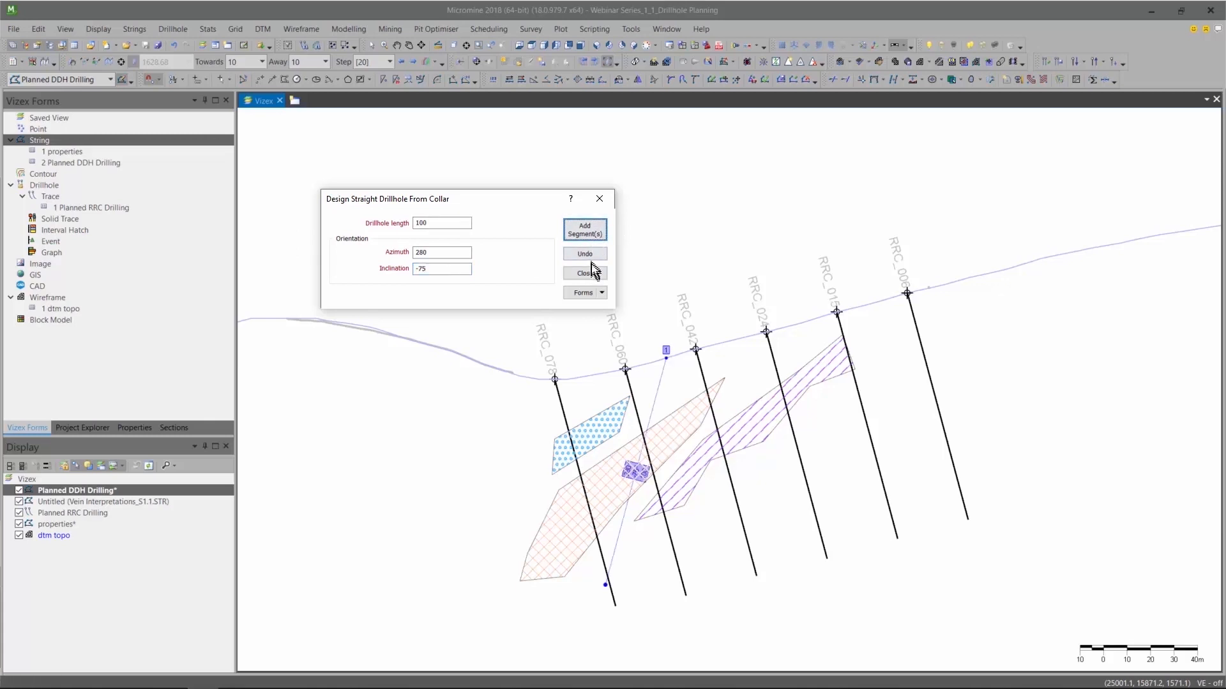
{"action": "left_click", "coordinate": [591, 257]}
{"action": "left_click", "coordinate": [588, 232]}
{"action": "left_click", "coordinate": [592, 274]}
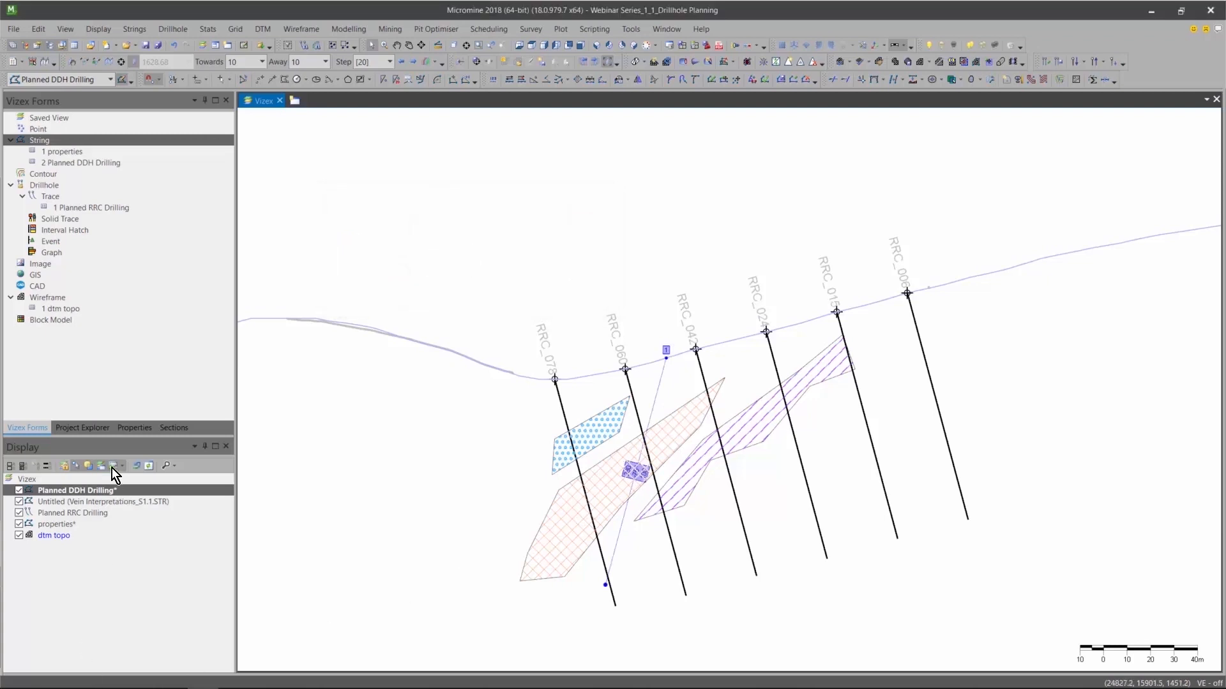
Set the new drillhole's STRING value to DDH001 in its properties and deselect the hole.
{"action": "left_click", "coordinate": [89, 471]}
{"action": "left_click", "coordinate": [143, 427]}
{"action": "left_click", "coordinate": [148, 182]}
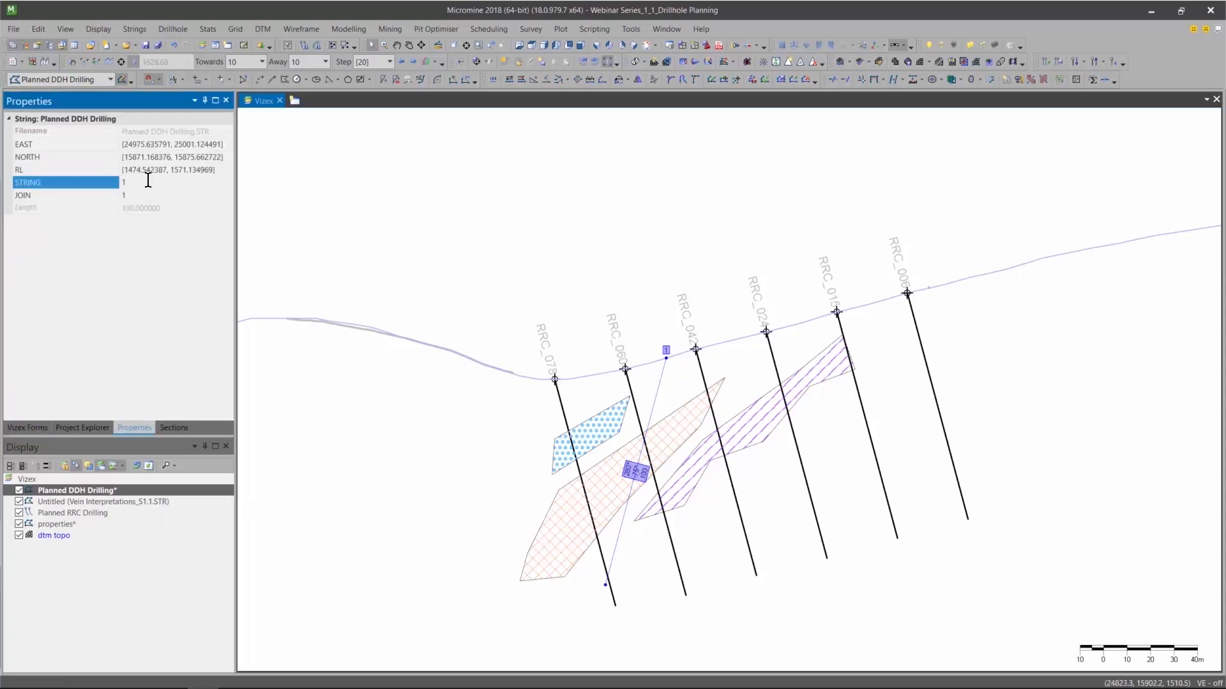
{"action": "type", "text": "DDH001"}
{"action": "left_click", "coordinate": [331, 217]}
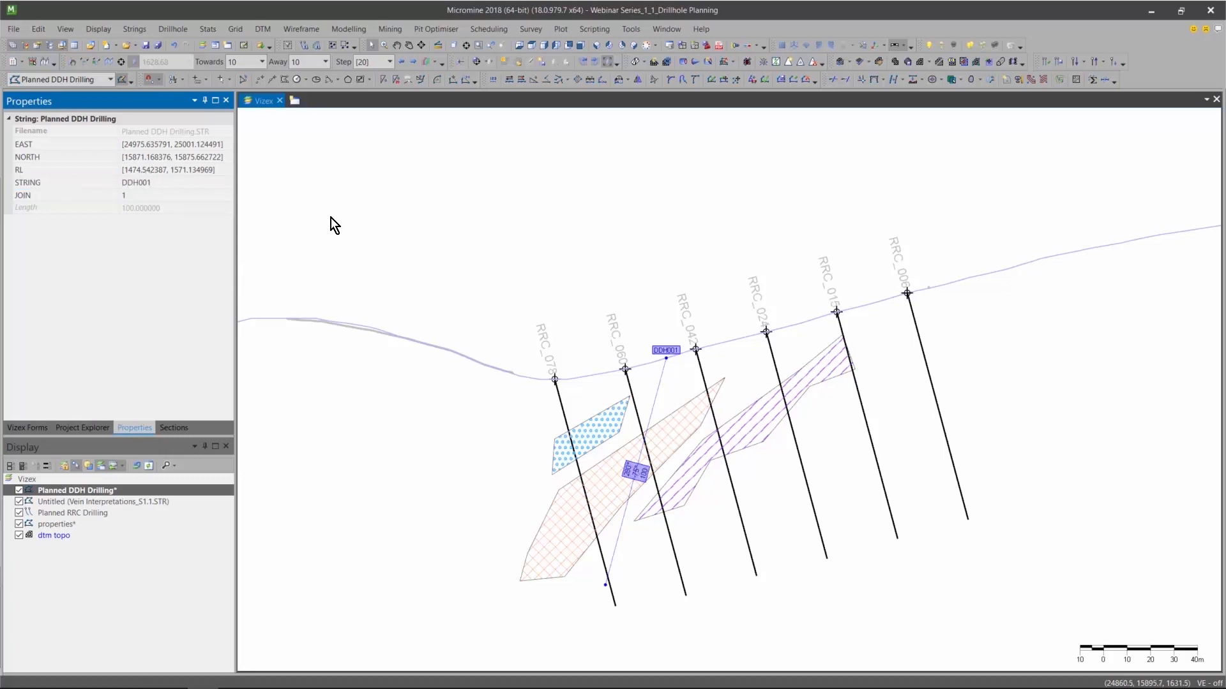
{"action": "left_click", "coordinate": [665, 328]}
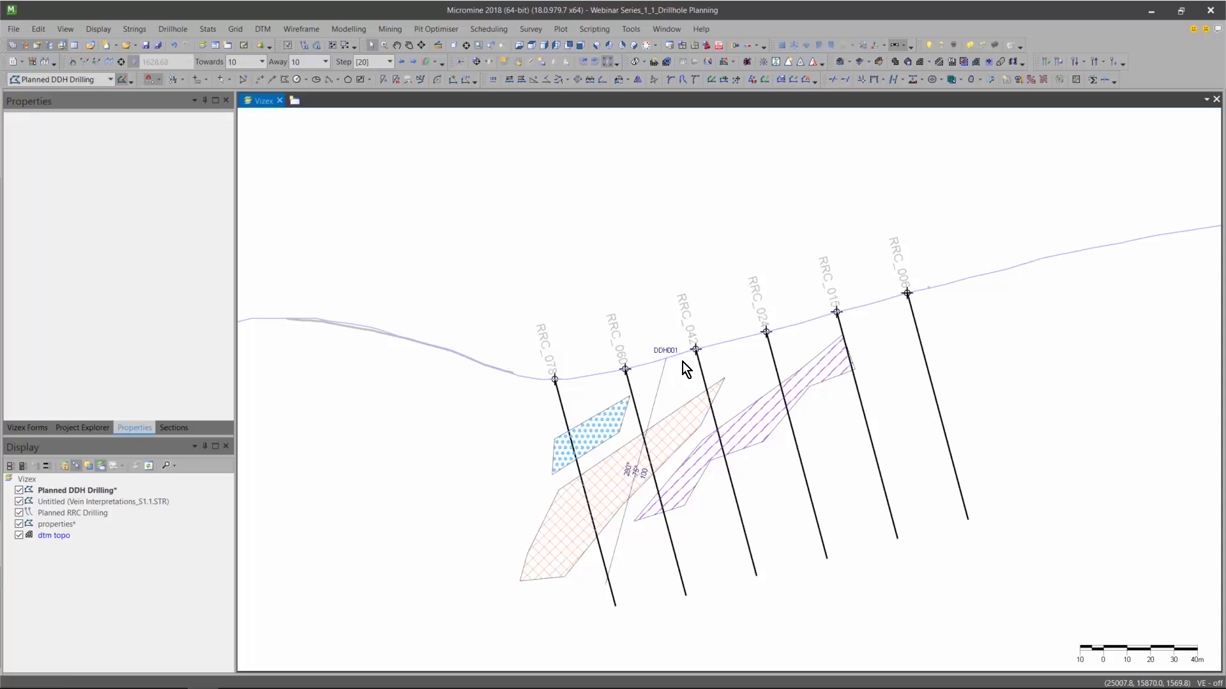
Start a curved drillhole from collar, placing the collar on the topography line just west of the fourth planned hole from the west.
{"action": "left_click", "coordinate": [181, 28]}
{"action": "mouse_move", "coordinate": [236, 88]}
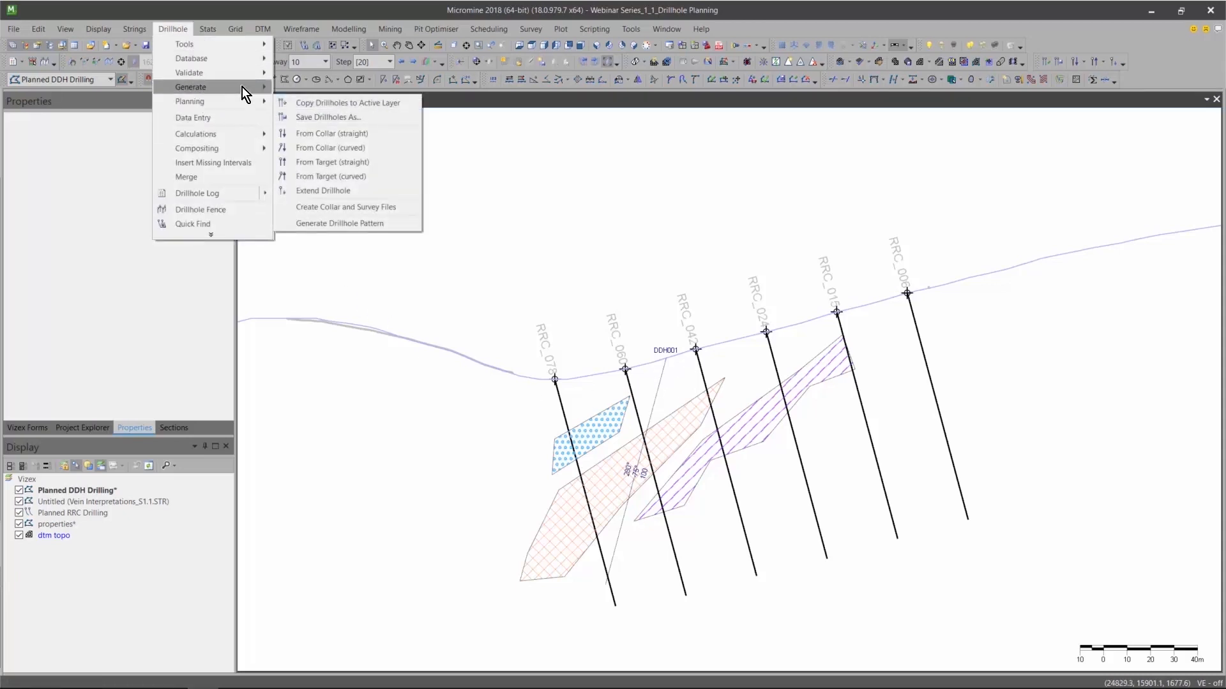
{"action": "mouse_move", "coordinate": [270, 98]}
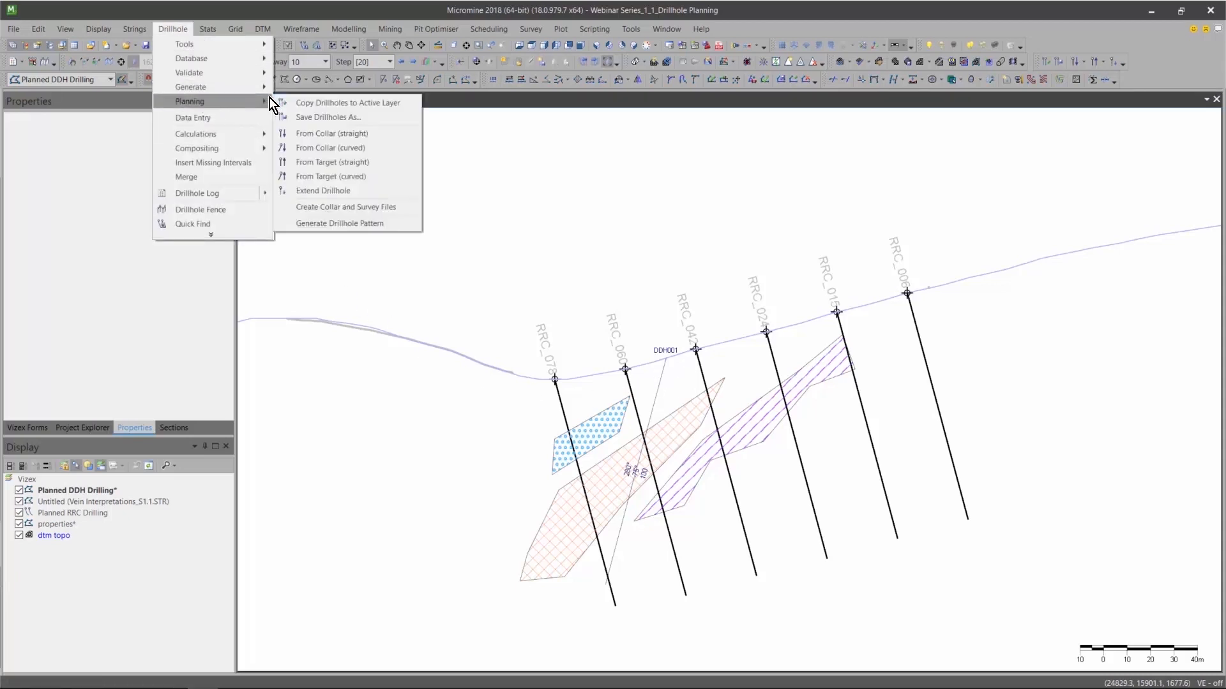
{"action": "left_click", "coordinate": [320, 148]}
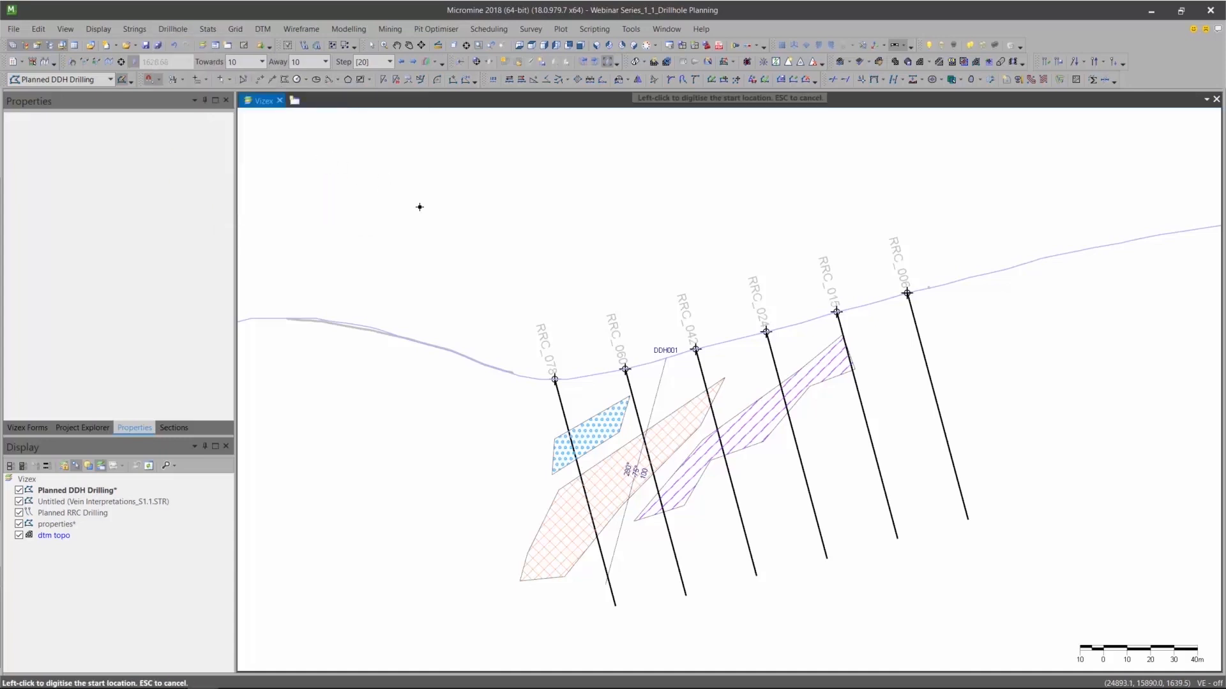
{"action": "left_click", "coordinate": [746, 327]}
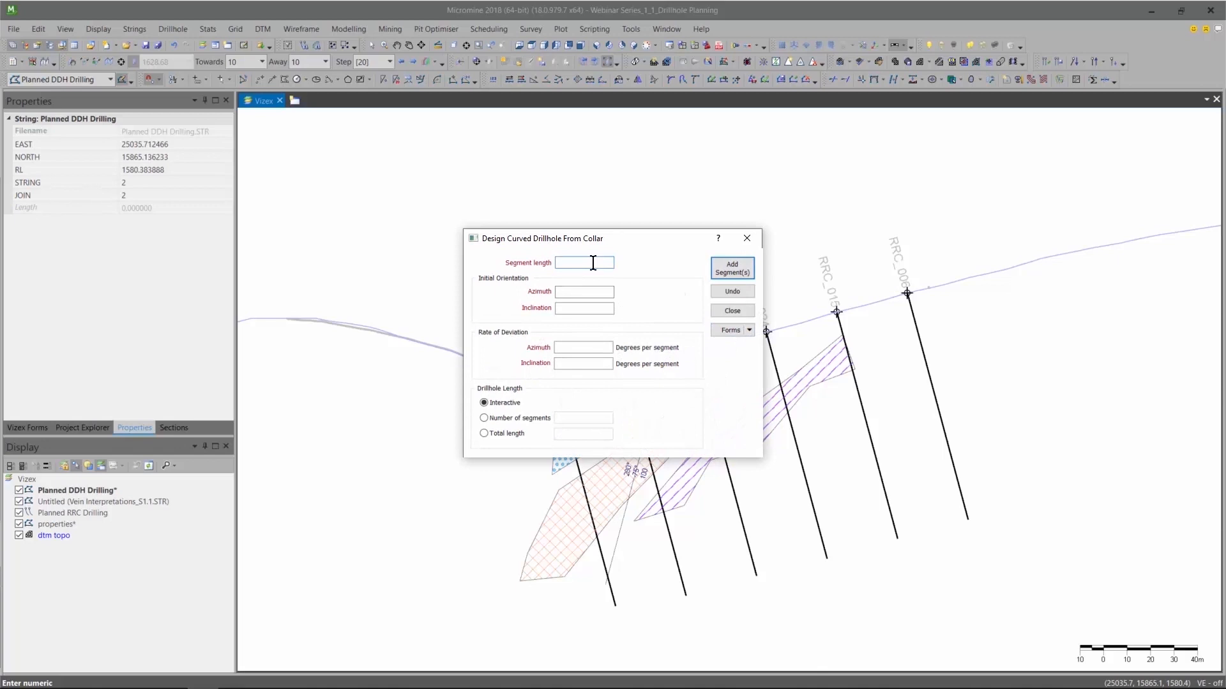
Set segment length 20, initial azimuth 100 and inclination -90, with deviation rates of 0 for azimuth and 2 for inclination per segment.
{"action": "type", "text": "20"}
{"action": "left_click", "coordinate": [581, 292]}
{"action": "type", "text": "100"}
{"action": "key", "text": "Tab"}
{"action": "type", "text": "-90"}
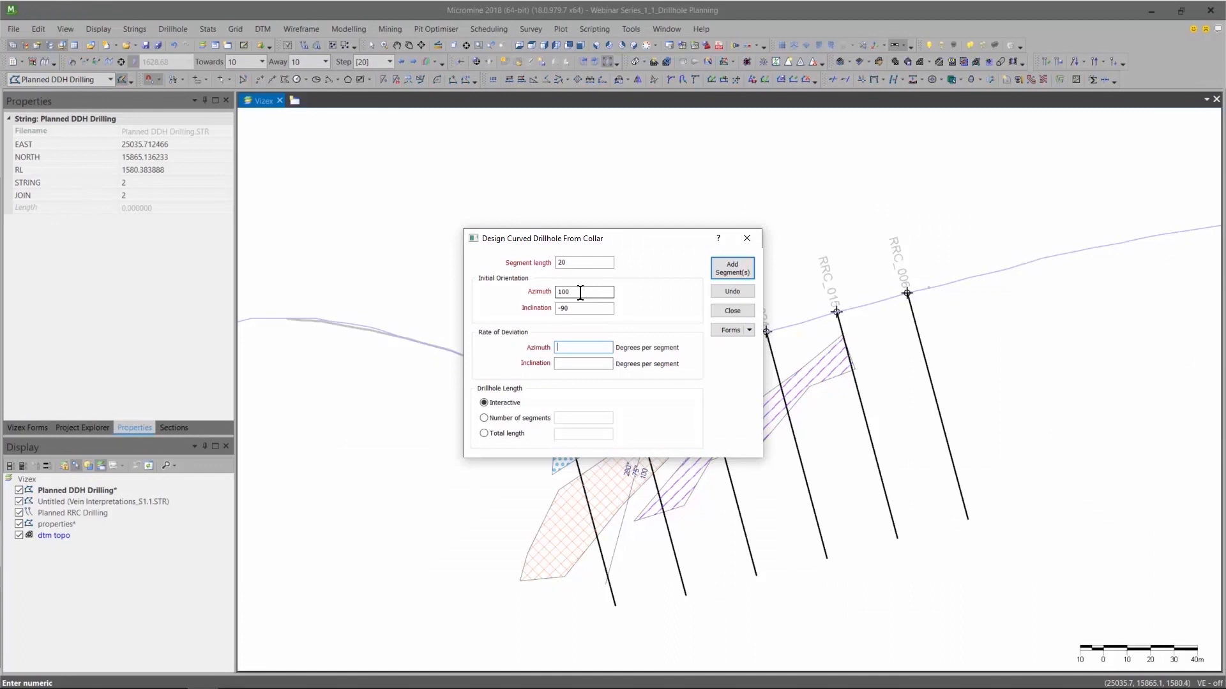
{"action": "type", "text": "0"}
{"action": "type", "text": "2"}
Add five interactive segments to the curved drillhole for a total length of 100, and finish the design.
{"action": "left_click_drag", "start_coordinate": [648, 246], "coordinate": [465, 197]}
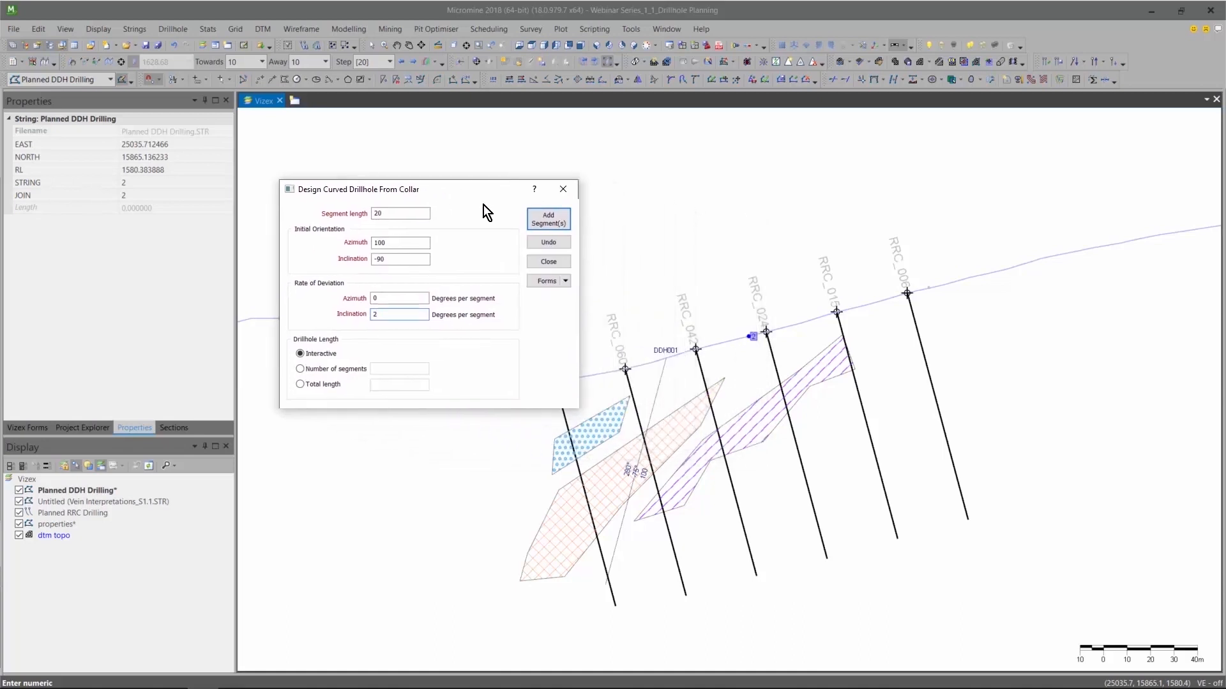
{"action": "left_click", "coordinate": [546, 218]}
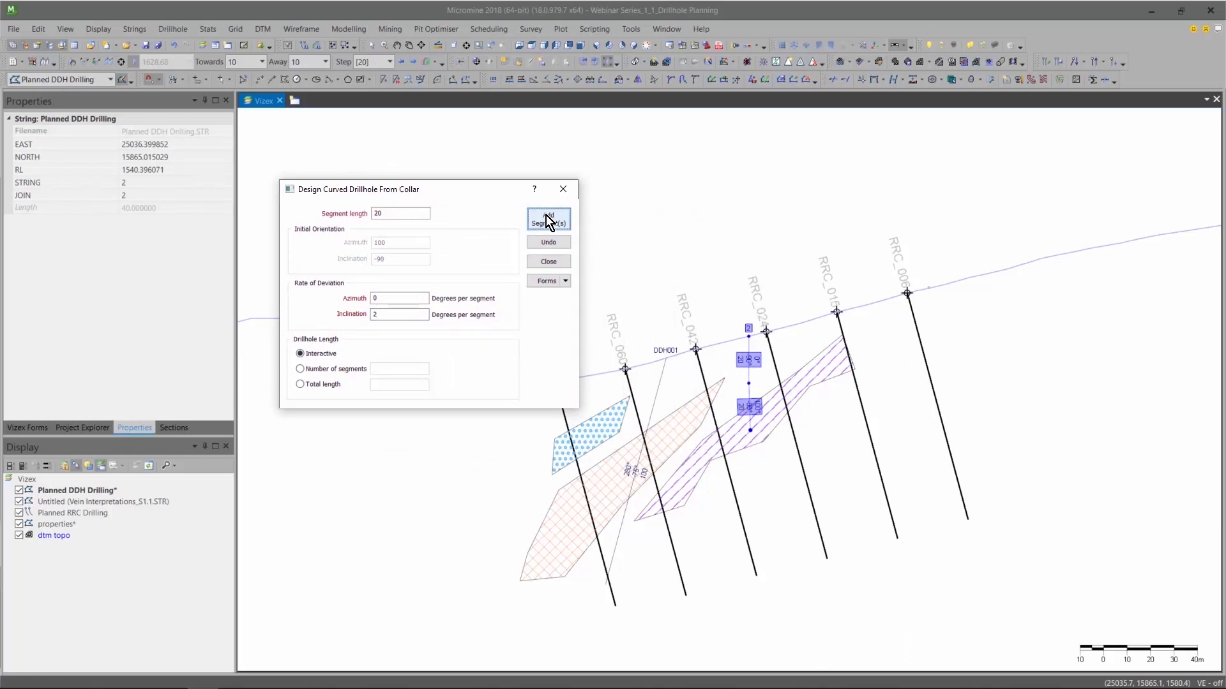
{"action": "left_click", "coordinate": [546, 215]}
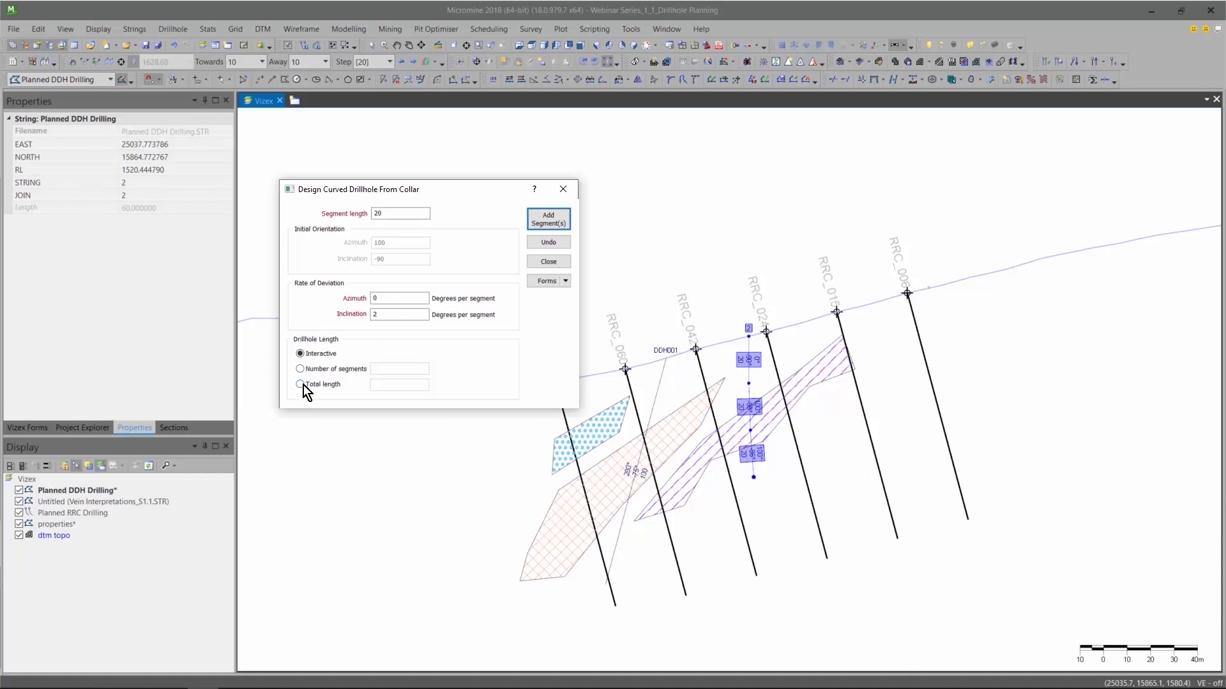
{"action": "double_click", "coordinate": [558, 217]}
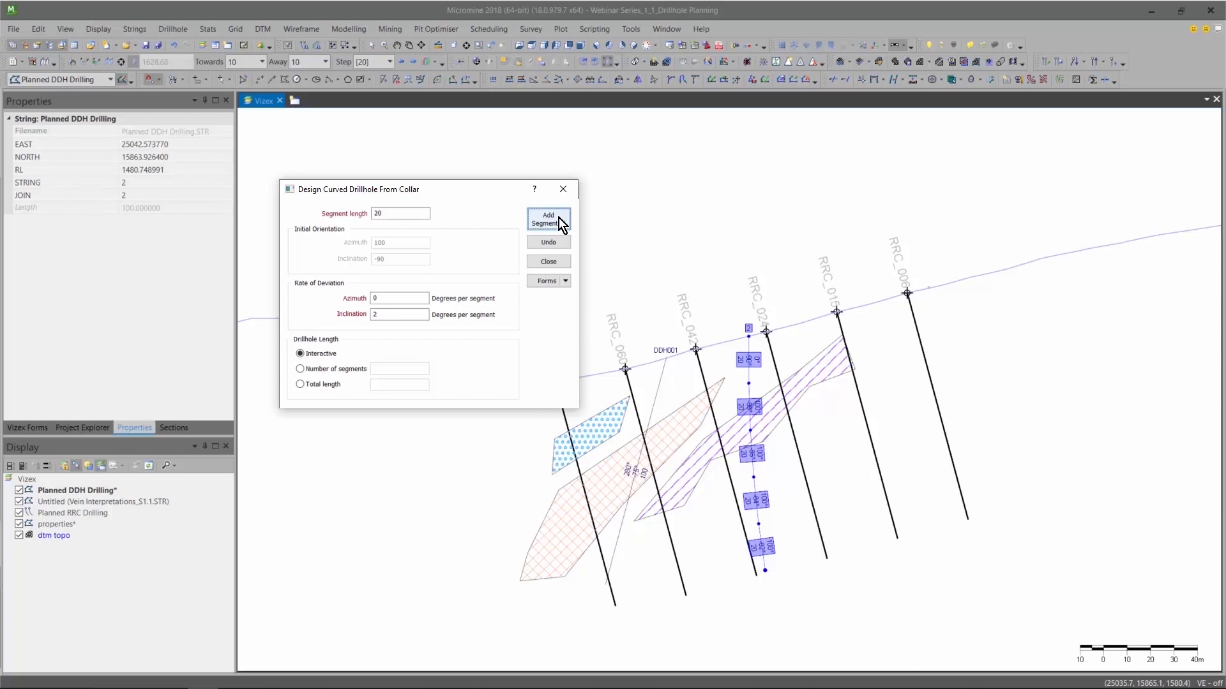
{"action": "left_click", "coordinate": [551, 258]}
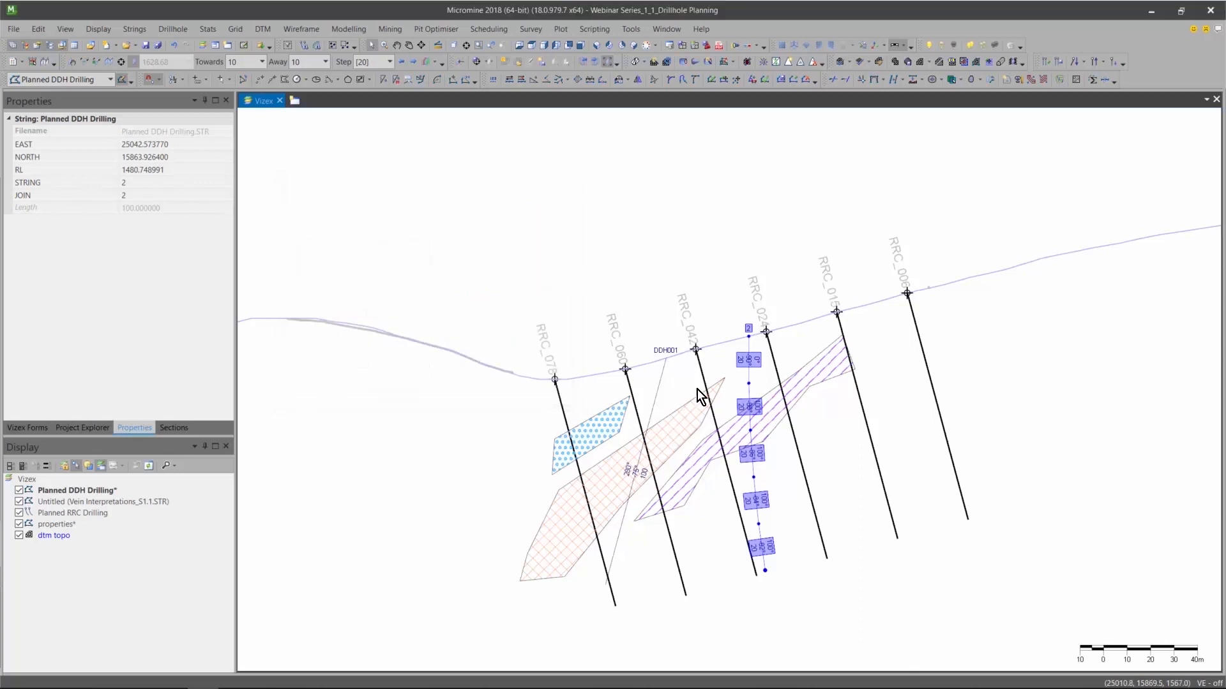
Set the curved drillhole's STRING value to DDH002 in its properties and deselect the hole.
{"action": "left_click", "coordinate": [156, 183]}
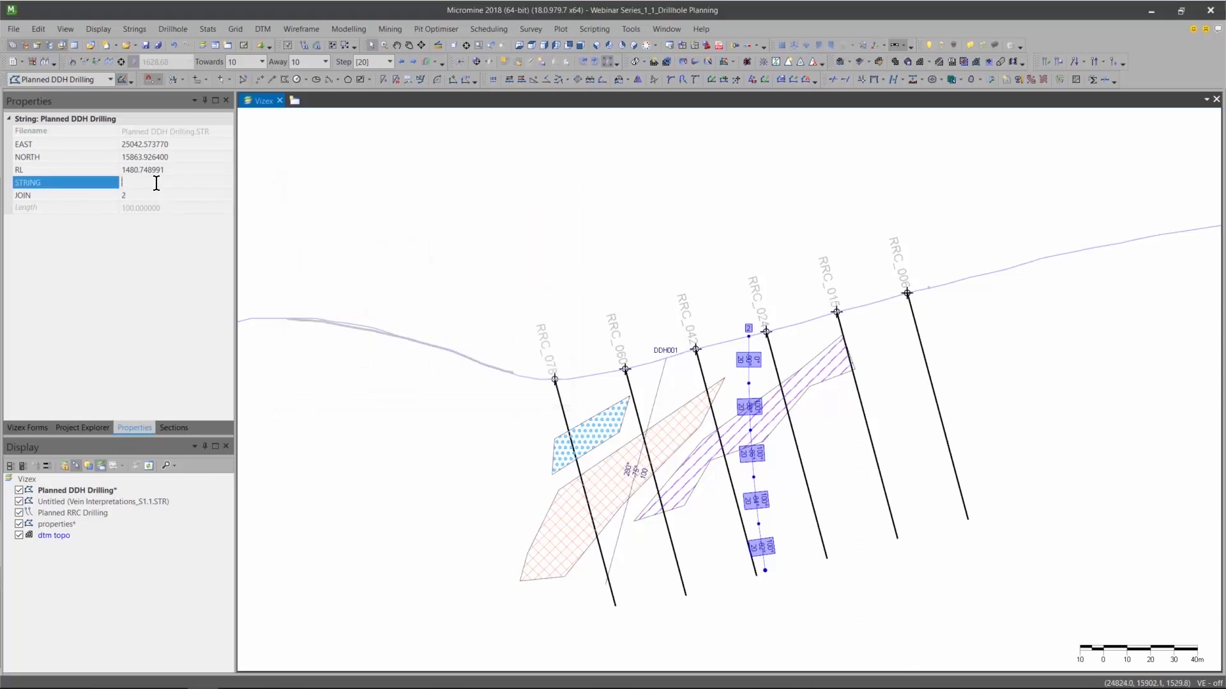
{"action": "type", "text": "DHH"}
{"action": "left_click", "coordinate": [660, 195]}
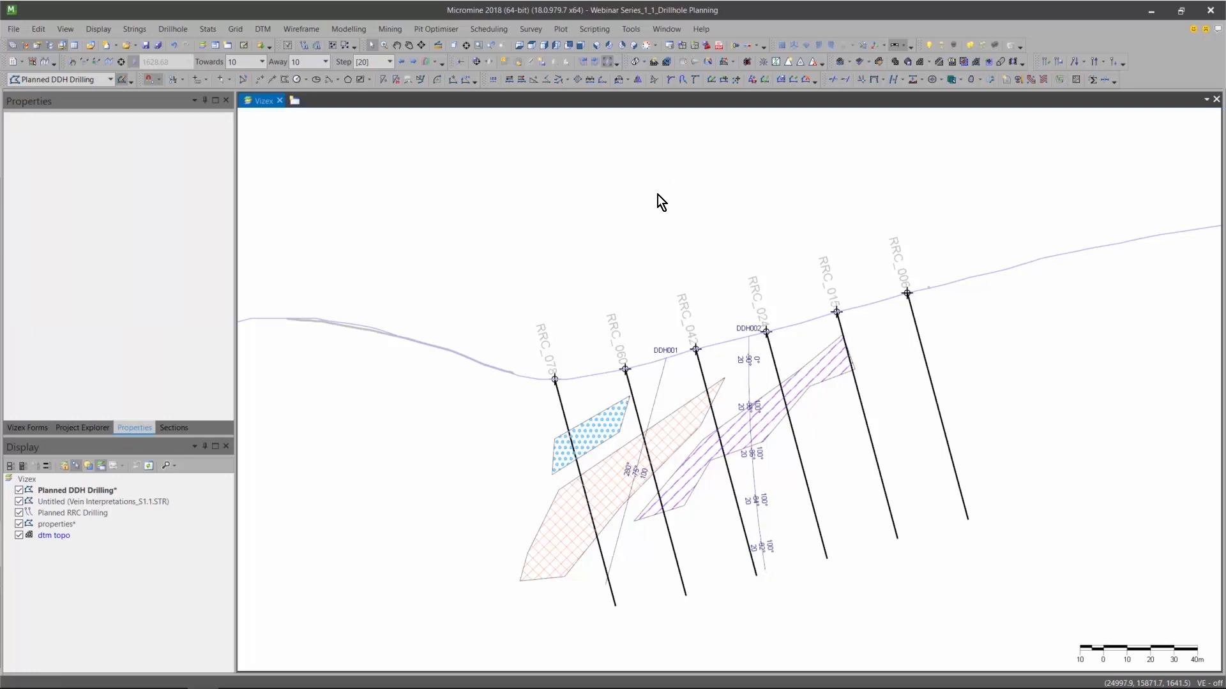
Start a straight drillhole from target, placing the target below the western end of the red cross-hatched vein.
{"action": "left_click", "coordinate": [177, 29]}
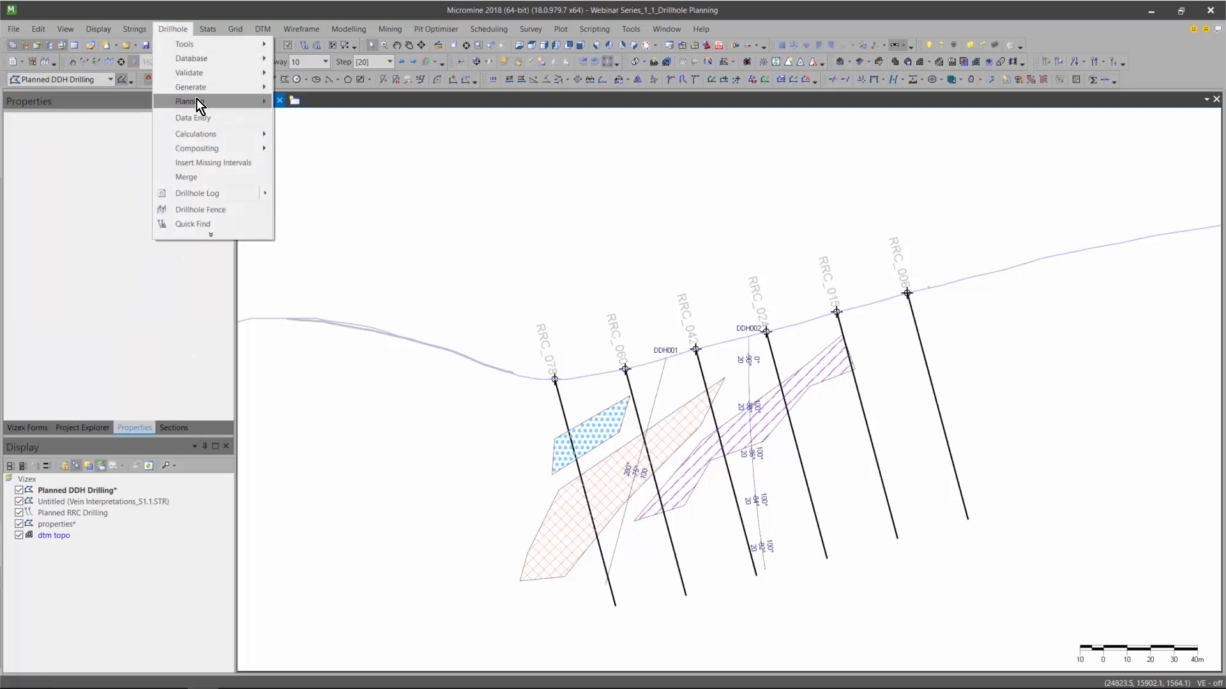
{"action": "mouse_move", "coordinate": [196, 102]}
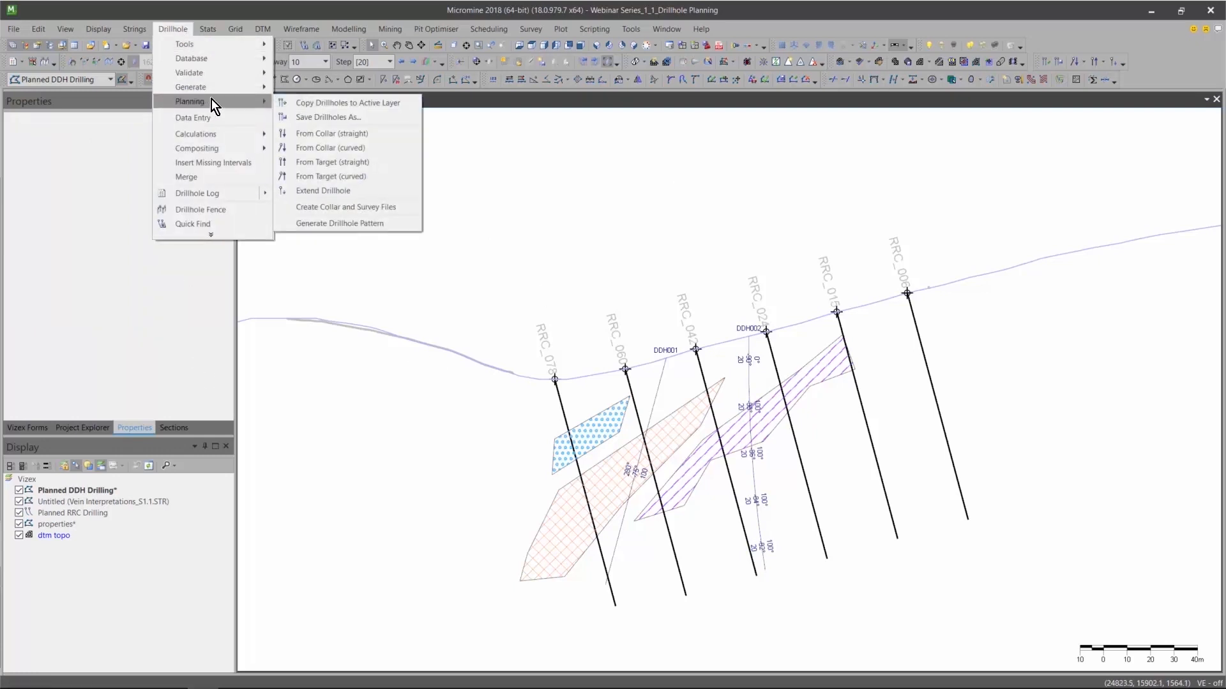
{"action": "left_click", "coordinate": [339, 163]}
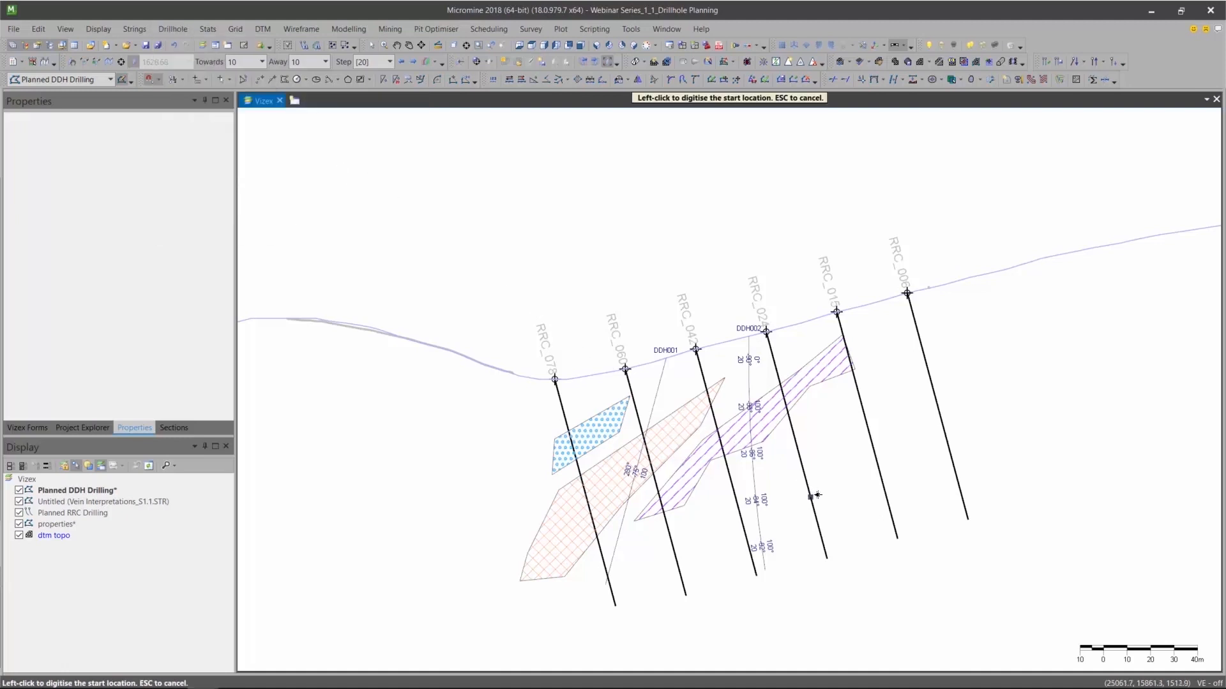
{"action": "left_click", "coordinate": [553, 610]}
{"action": "left_click_drag", "start_coordinate": [645, 241], "coordinate": [381, 173]}
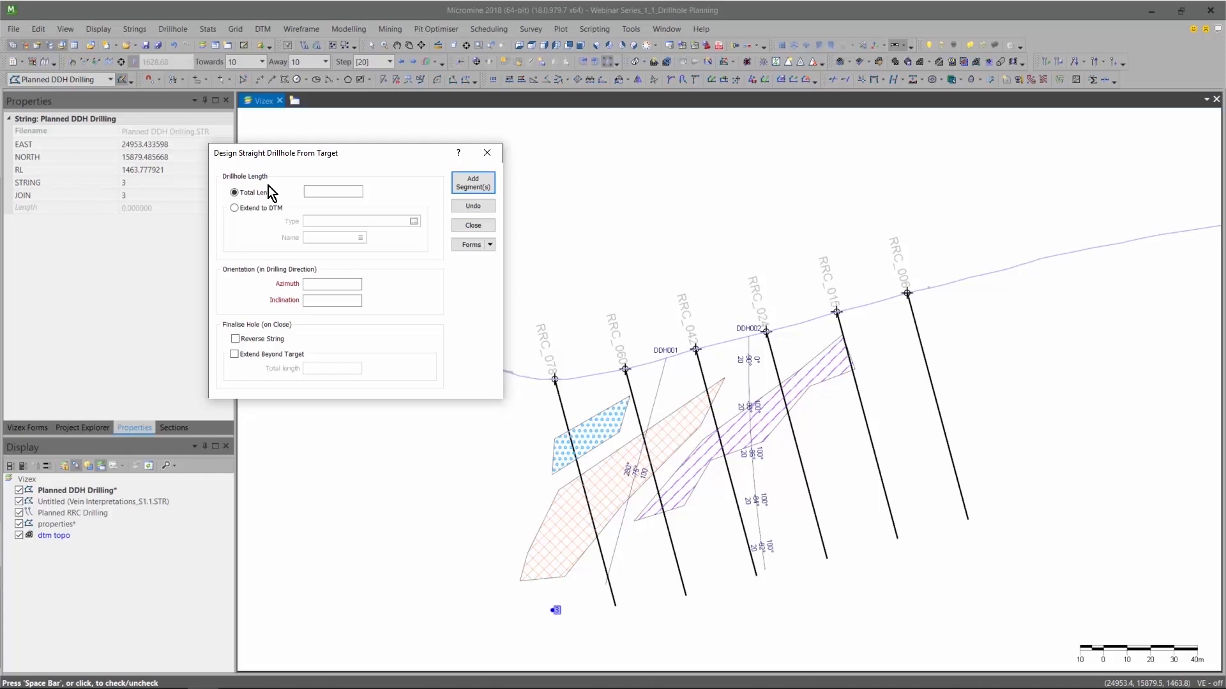
Set the drillhole length to extend to the DTM, using wireframe type DTM and name Topo.
{"action": "left_click", "coordinate": [236, 209]}
{"action": "left_click", "coordinate": [415, 220]}
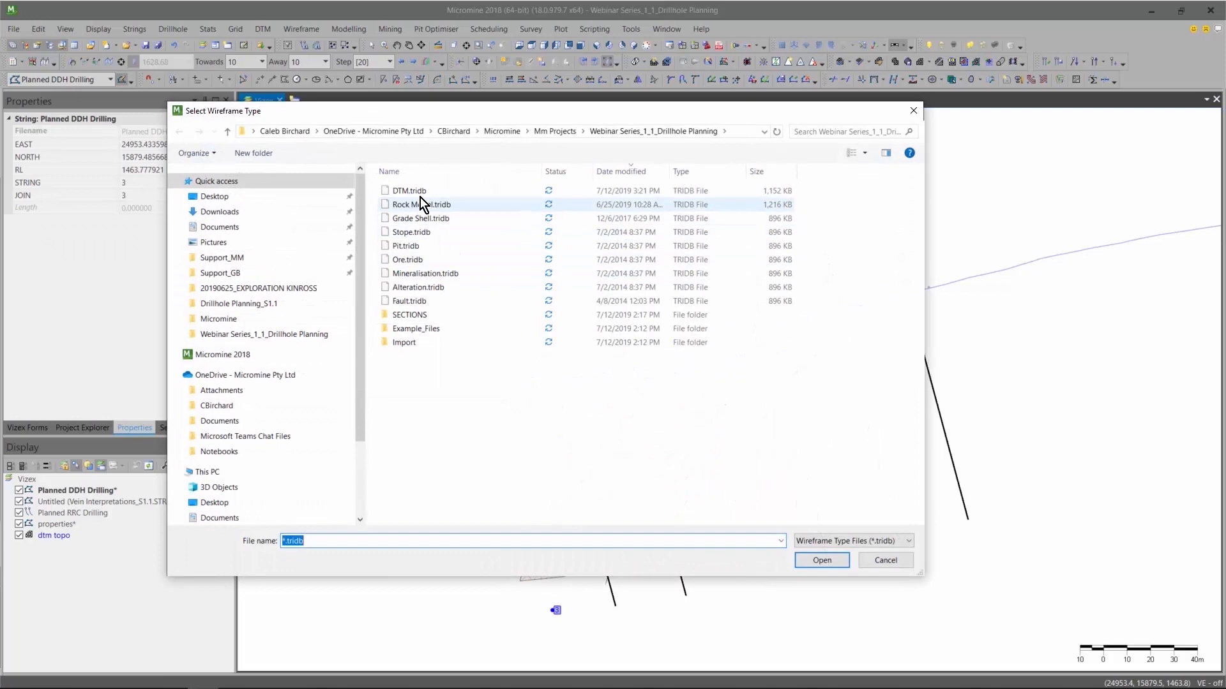
{"action": "double_click", "coordinate": [409, 190]}
{"action": "left_click", "coordinate": [360, 238]}
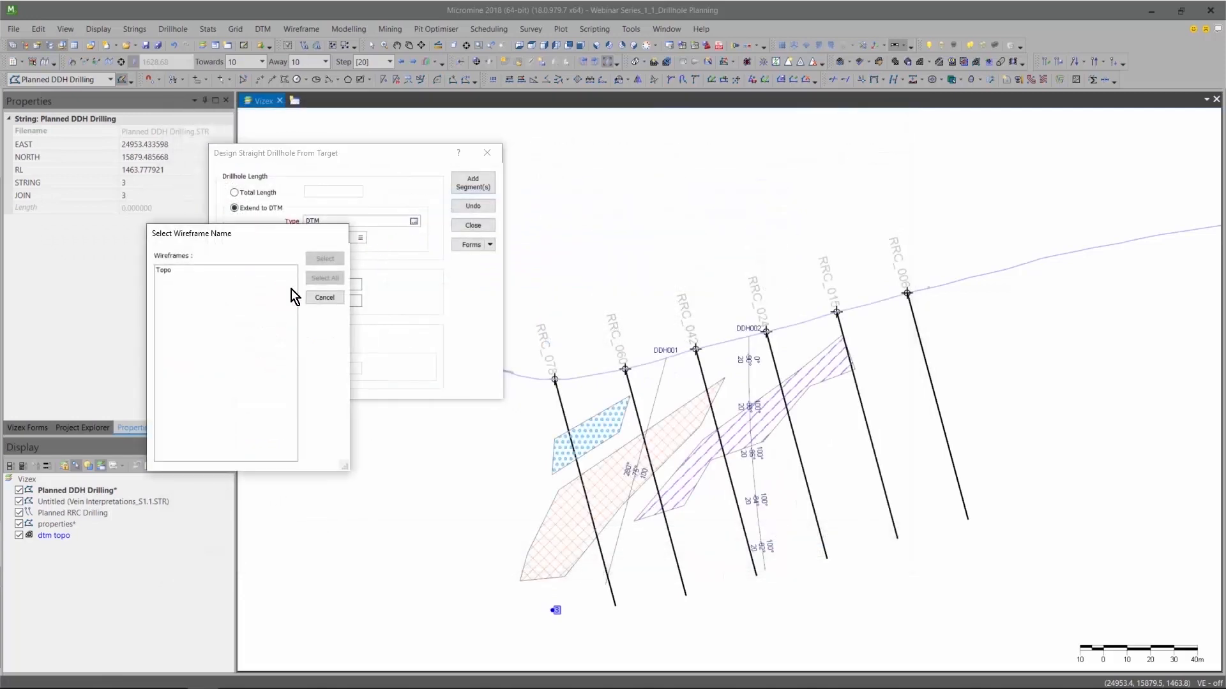
{"action": "double_click", "coordinate": [169, 270]}
Set azimuth 100 and inclination -90, enable Reverse String, then add the segment and finish the hole design.
{"action": "left_click", "coordinate": [313, 283]}
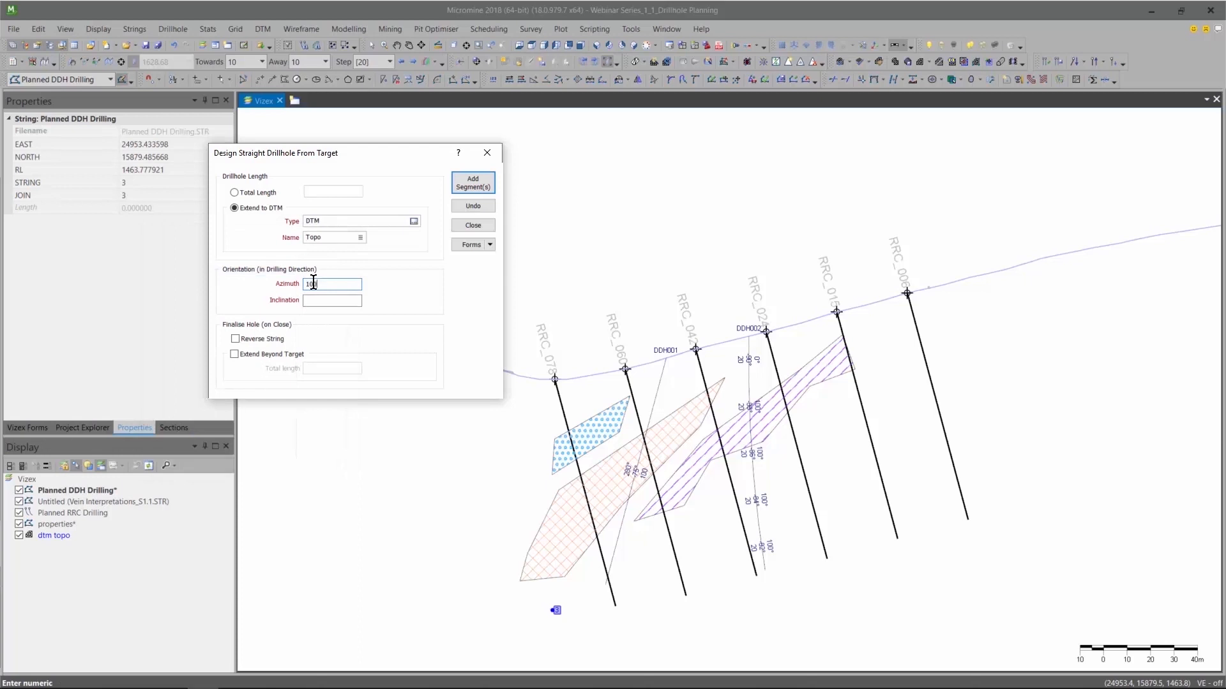
{"action": "key", "text": "Tab"}
{"action": "type", "text": "-90"}
{"action": "left_click", "coordinate": [234, 340]}
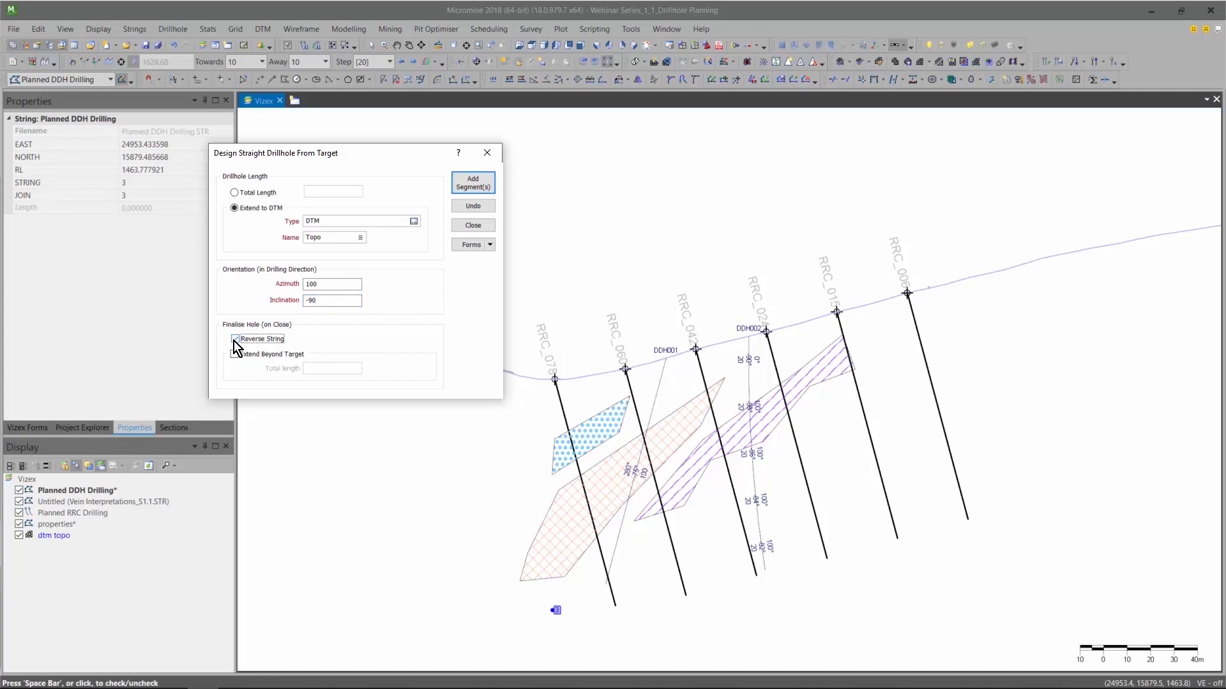
{"action": "left_click", "coordinate": [234, 340]}
{"action": "left_click", "coordinate": [474, 182]}
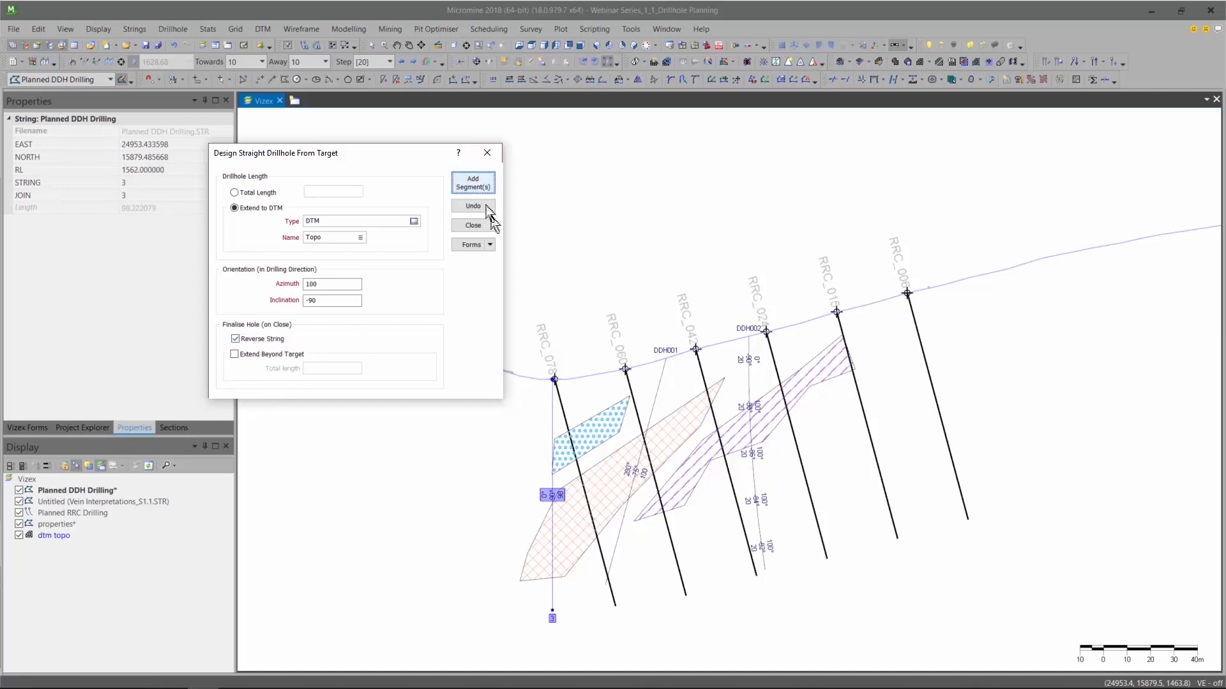
{"action": "left_click", "coordinate": [473, 225]}
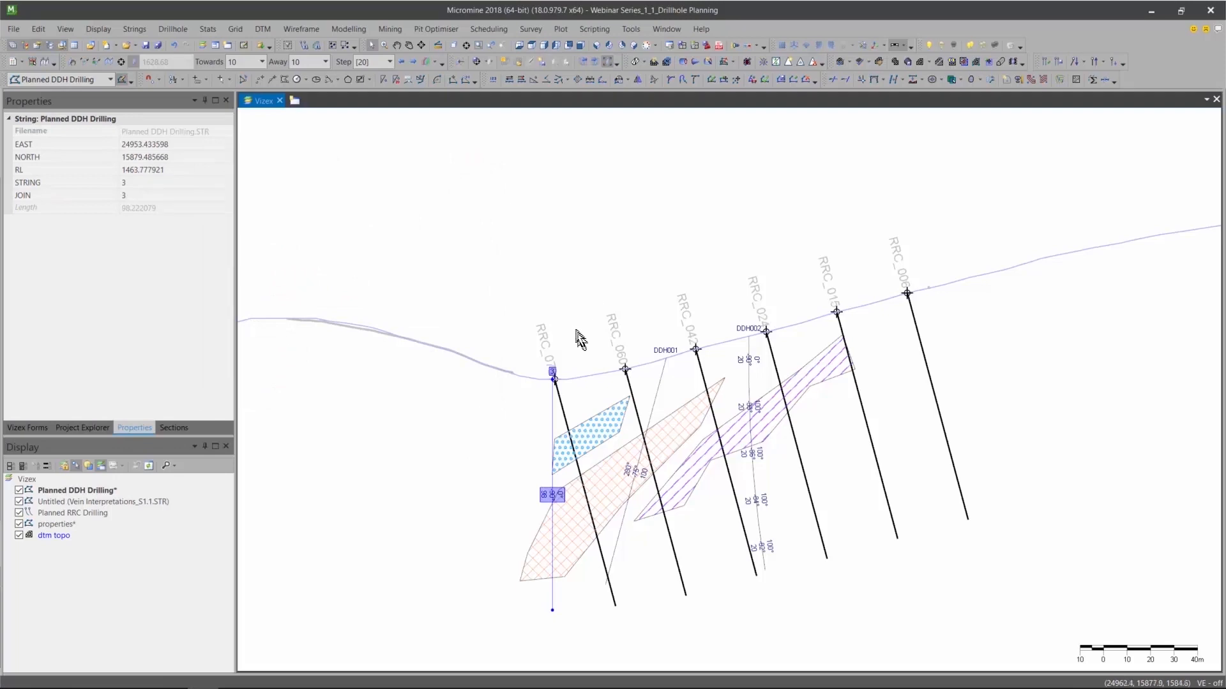
Move the new vertical drillhole about 10 m east, between planned holes RRC_078 and RRC_060.
{"action": "scroll", "coordinate": [565, 386], "scroll_direction": "up", "scroll_amount": 2}
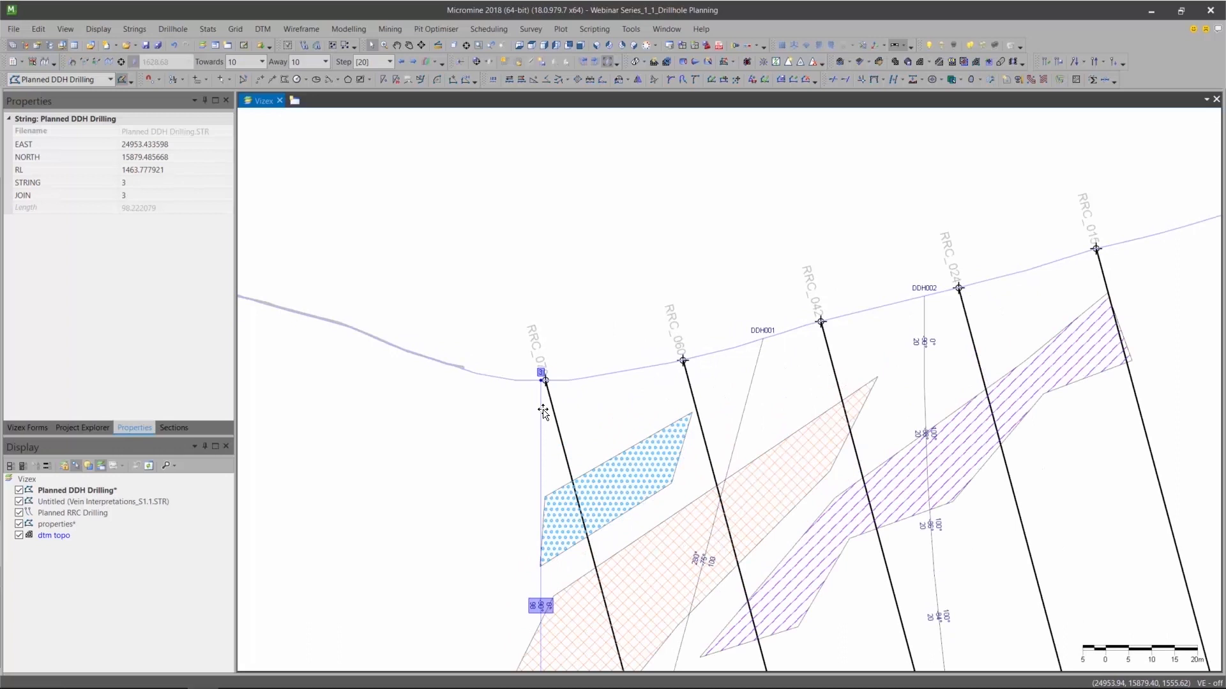
{"action": "mouse_move", "coordinate": [543, 412]}
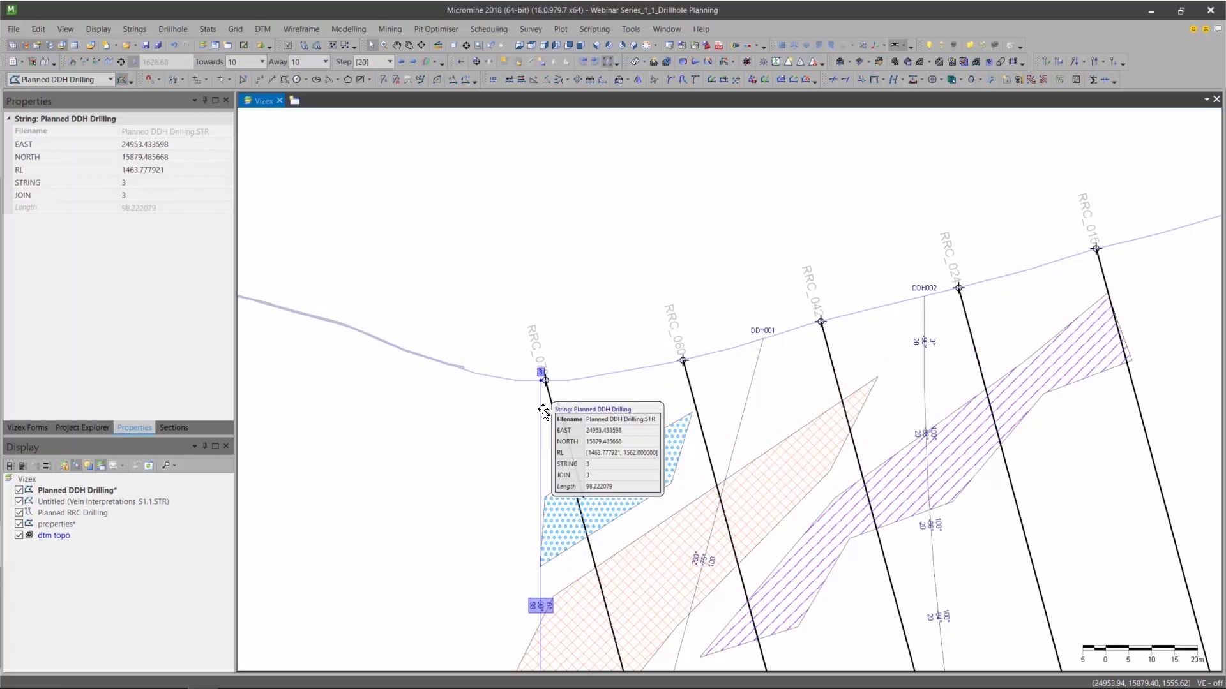
{"action": "scroll", "coordinate": [534, 411], "scroll_direction": "down", "scroll_amount": 1}
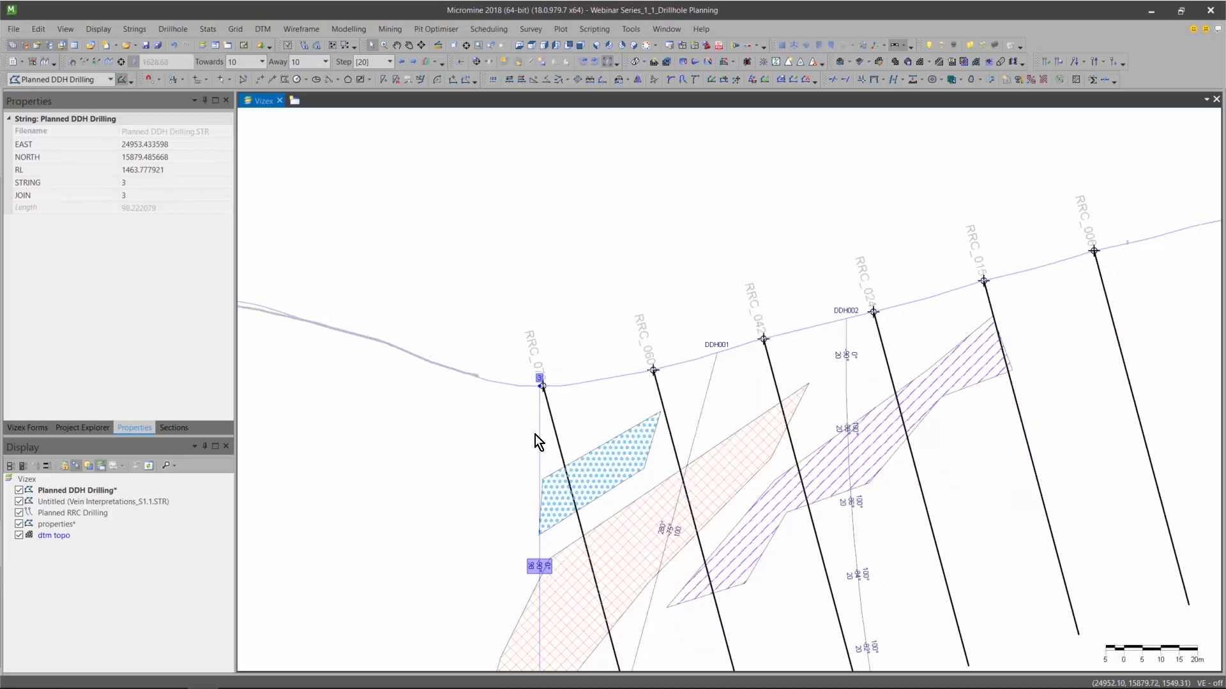
{"action": "left_click_drag", "start_coordinate": [539, 439], "coordinate": [579, 440]}
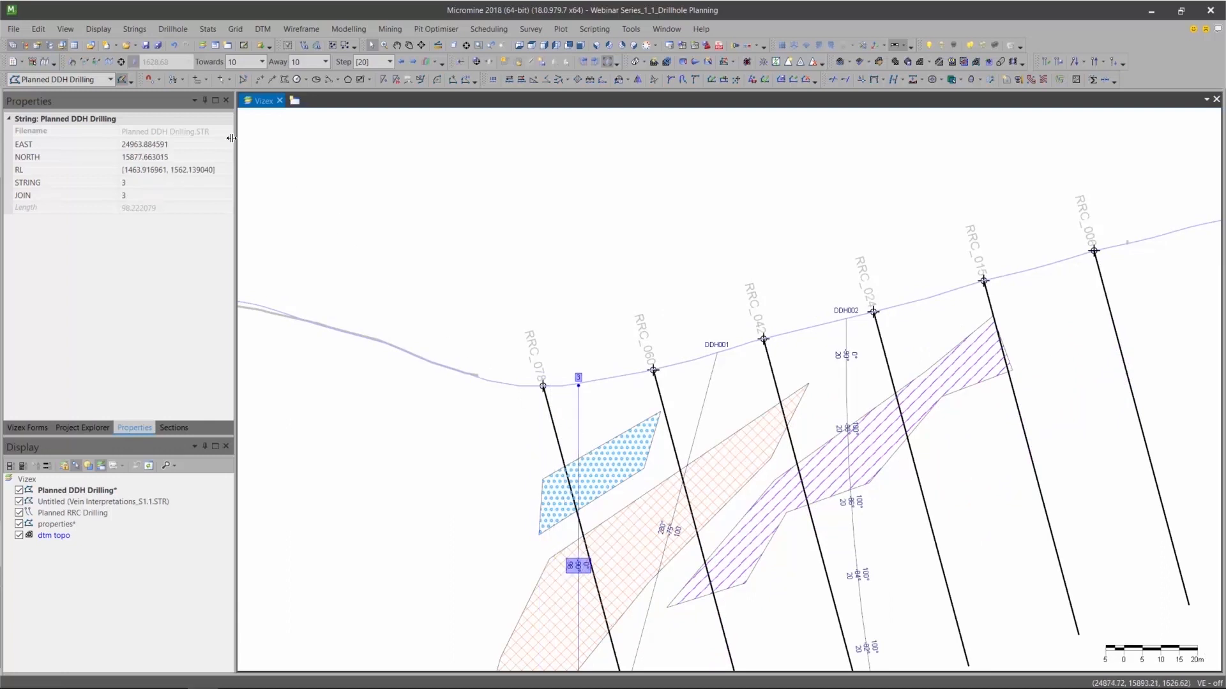
Change the snap mode and shift the vertical drillhole slightly west so its collar sits on the topography line.
{"action": "left_click", "coordinate": [162, 79]}
{"action": "left_click", "coordinate": [177, 135]}
{"action": "scroll", "coordinate": [562, 368], "scroll_direction": "up", "scroll_amount": 4}
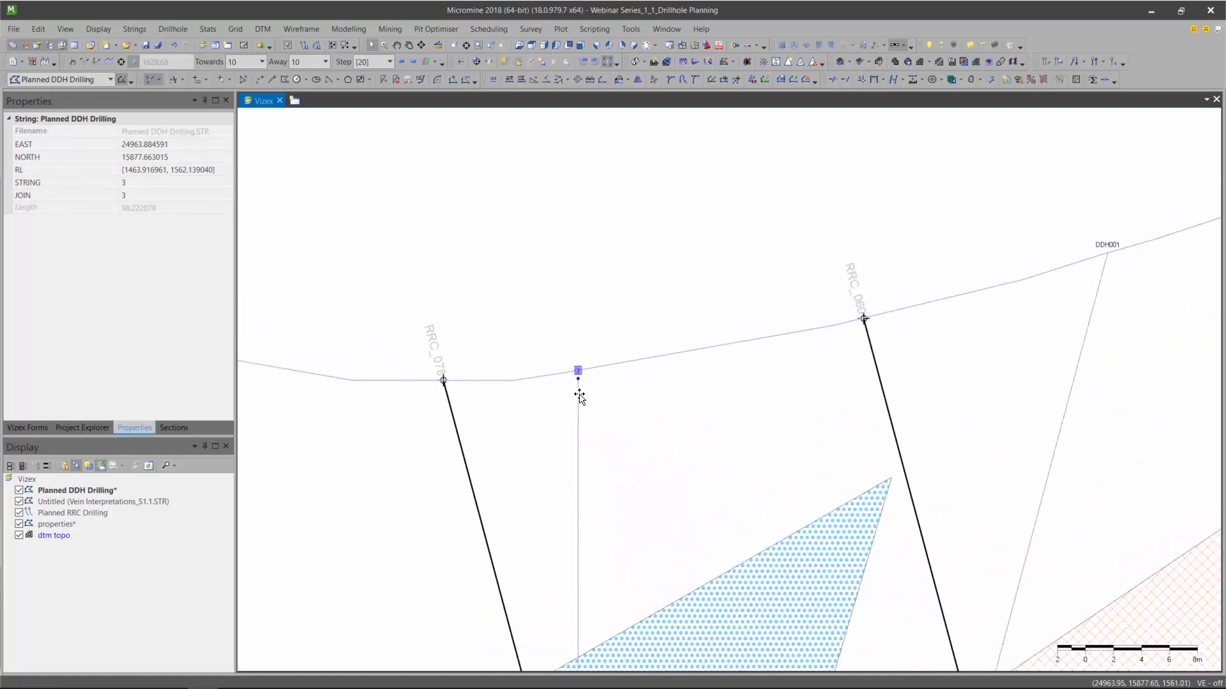
{"action": "left_click", "coordinate": [564, 385]}
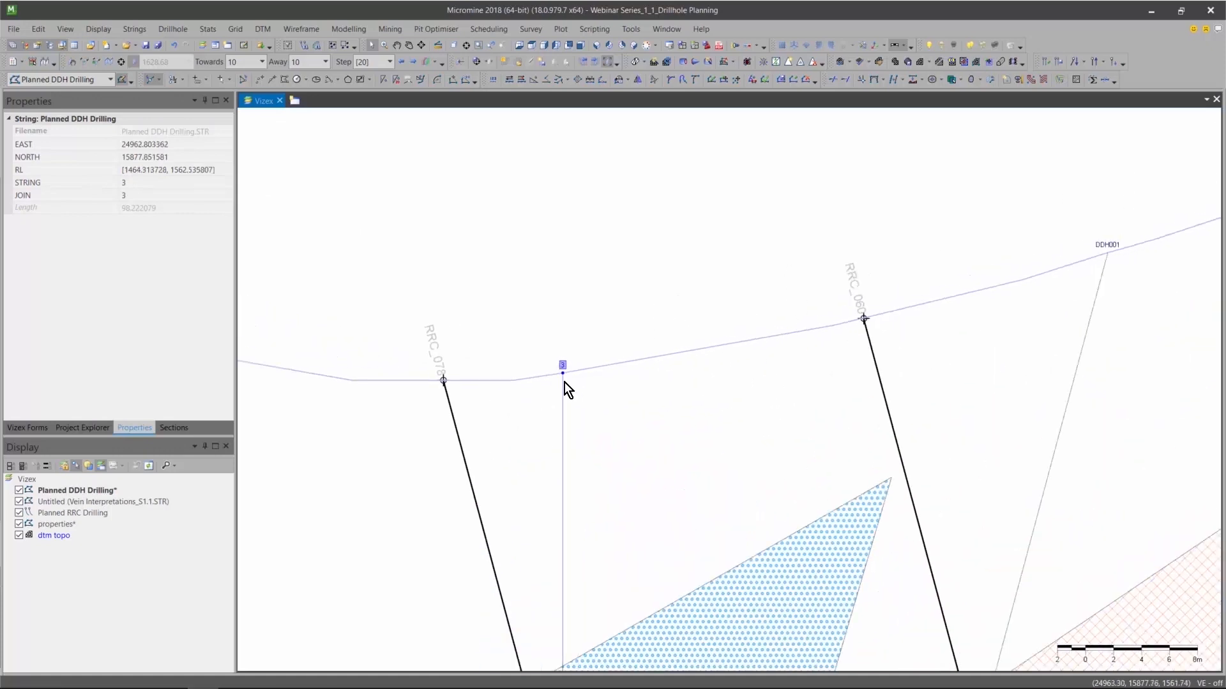
{"action": "scroll", "coordinate": [544, 456], "scroll_direction": "down", "scroll_amount": 7}
{"action": "scroll", "coordinate": [554, 581], "scroll_direction": "up", "scroll_amount": 1}
{"action": "middle_click_drag", "start_coordinate": [555, 572], "coordinate": [583, 377]}
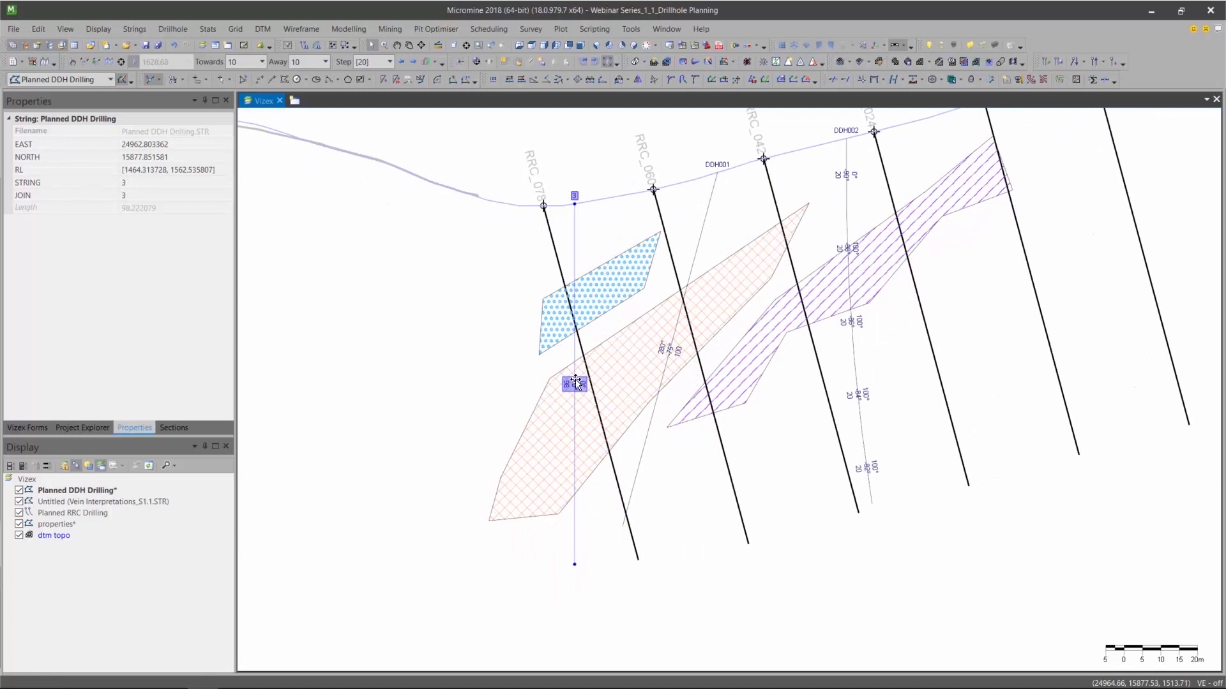
Set the vertical drillhole's STRING value to DDH003 in its properties and deselect the hole.
{"action": "left_click", "coordinate": [171, 183]}
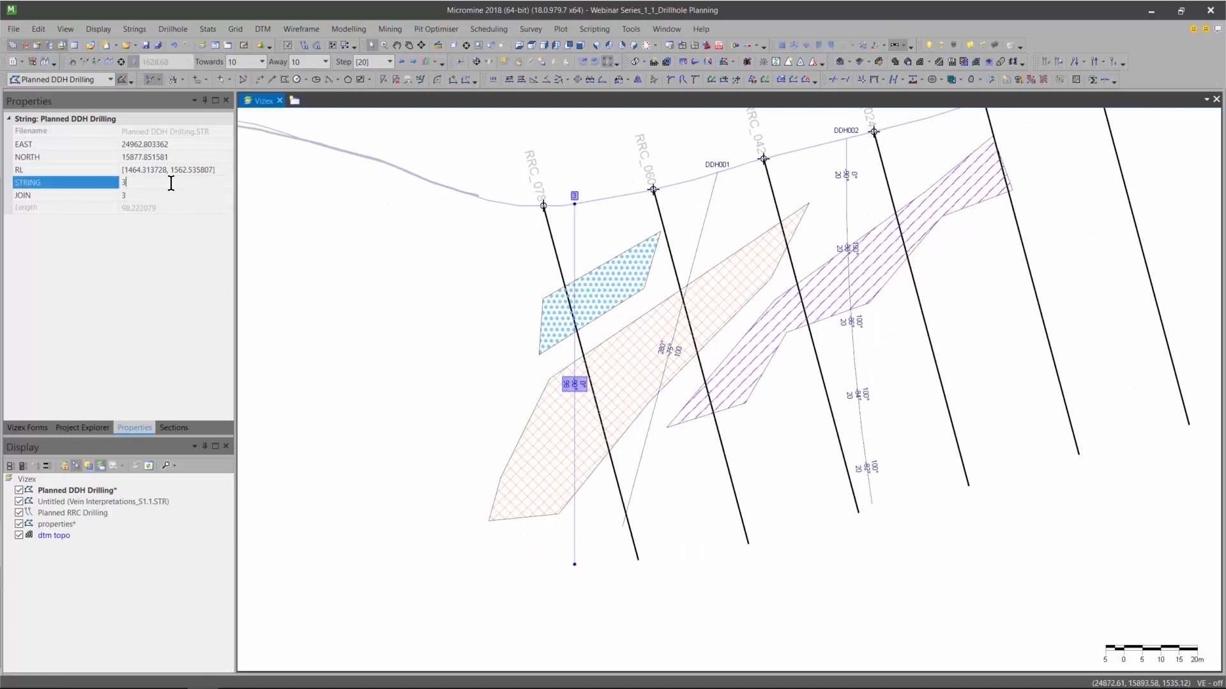
{"action": "type", "text": "DDH003"}
{"action": "left_click", "coordinate": [397, 312]}
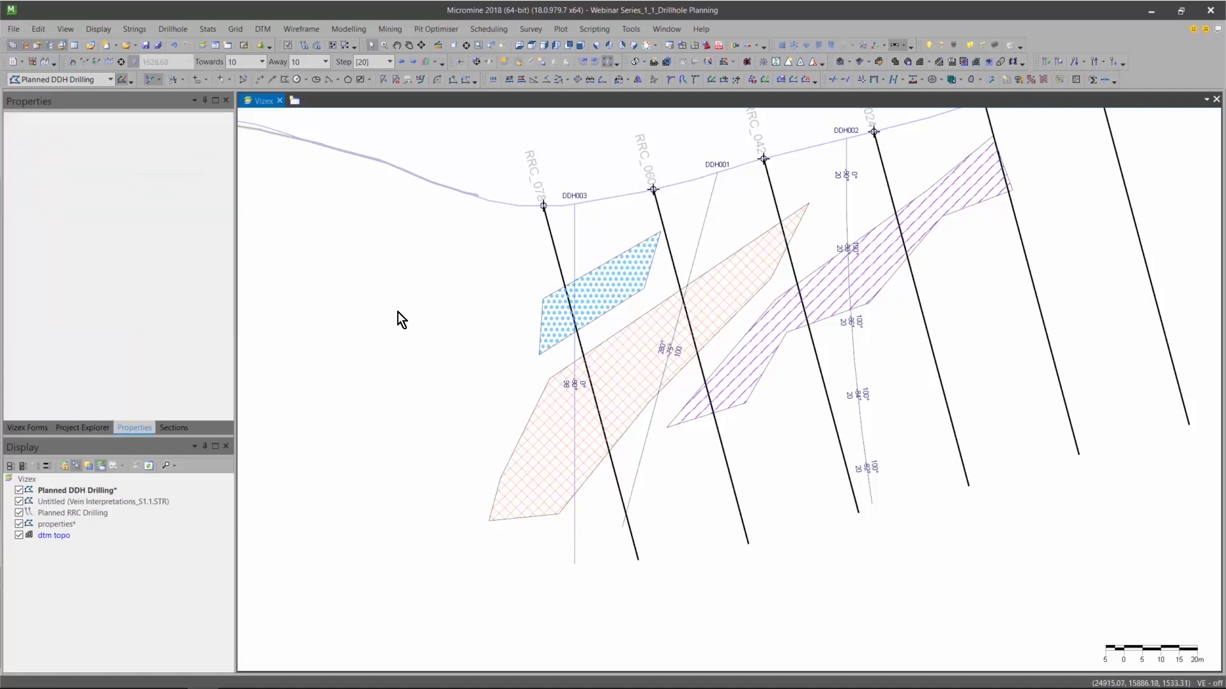
Start a curved drillhole from target, placing the target between the lower ends of the two westernmost black planned holes.
{"action": "left_click", "coordinate": [172, 29]}
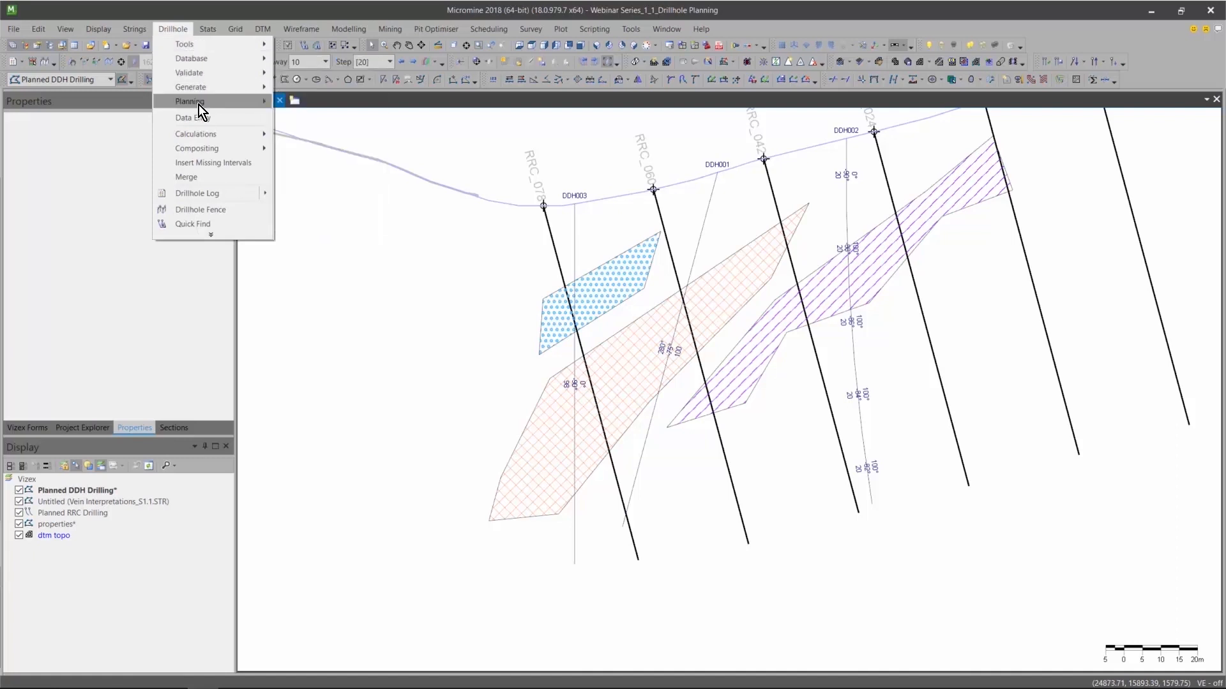
{"action": "mouse_move", "coordinate": [199, 106]}
{"action": "left_click", "coordinate": [321, 183]}
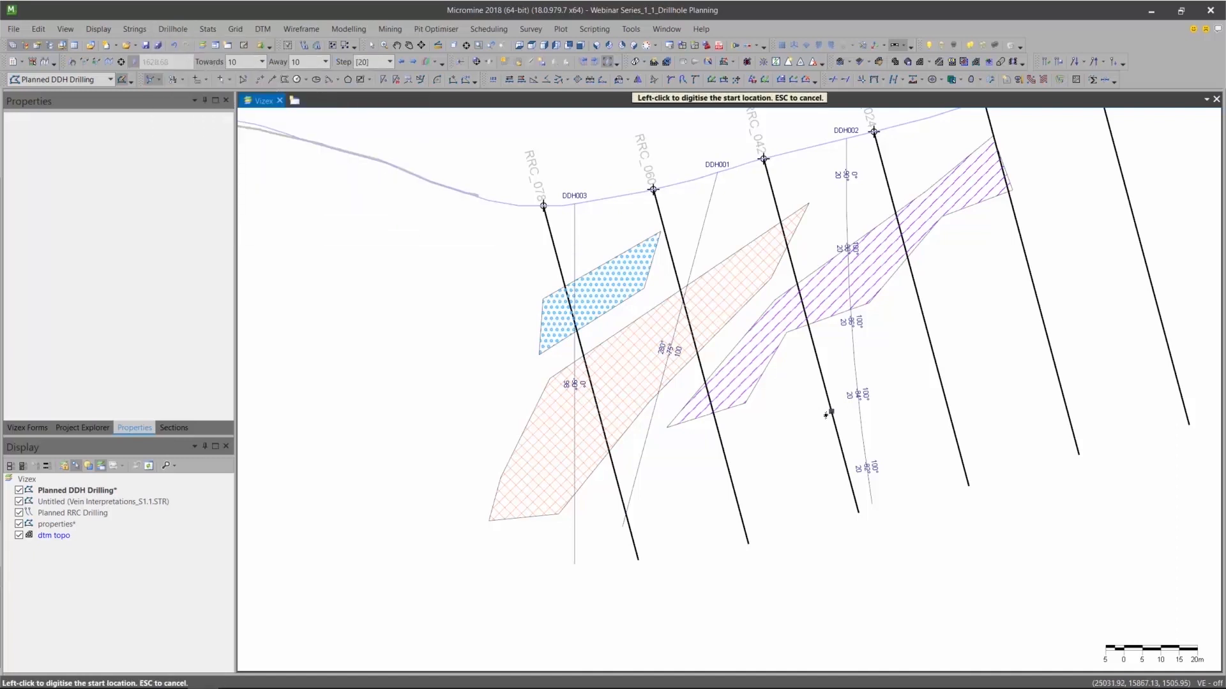
{"action": "left_click", "coordinate": [708, 519]}
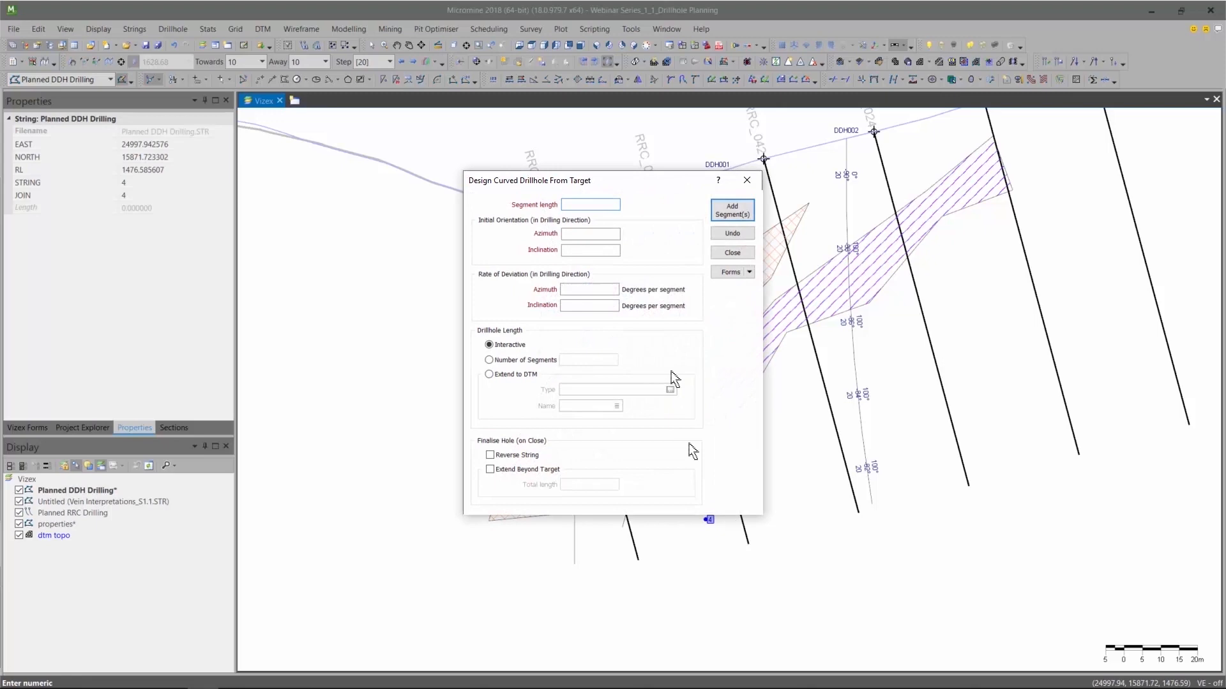
Set the curved drillhole's segment length to 25, initial azimuth 280 and inclination -85, with deviation rates of 0 azimuth and 1.5 inclination per segment.
{"action": "left_click_drag", "start_coordinate": [702, 180], "coordinate": [430, 161]}
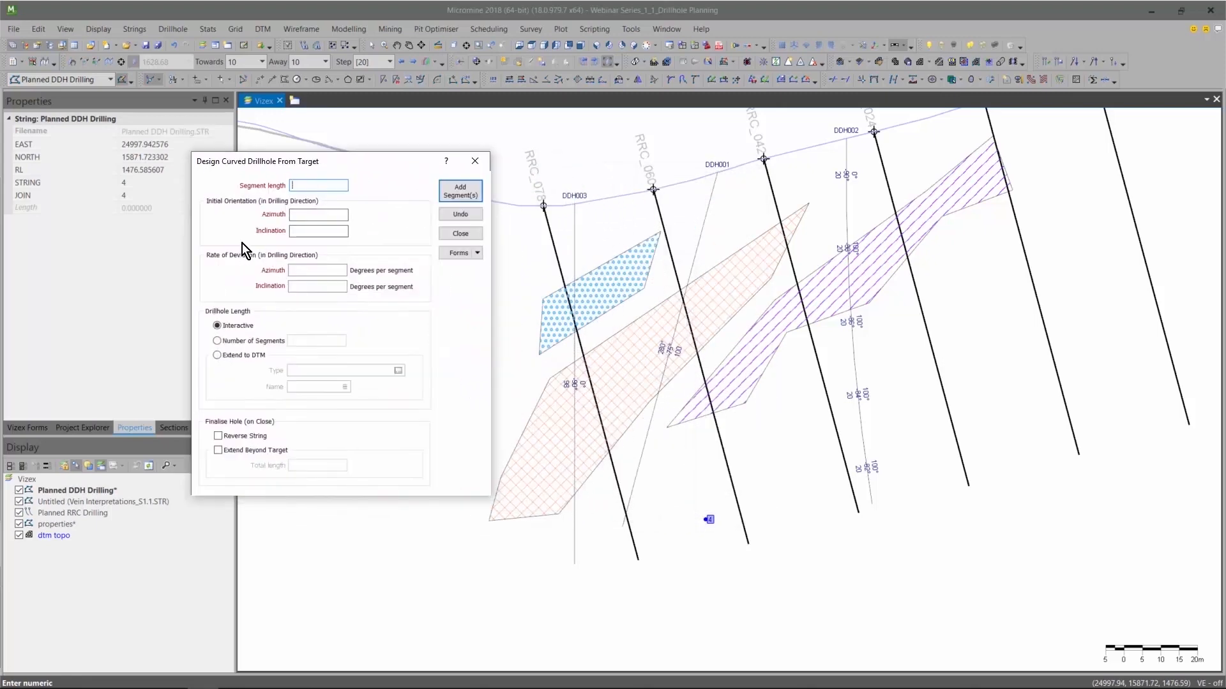
{"action": "type", "text": "25"}
{"action": "type", "text": "280"}
{"action": "key", "text": "Tab"}
{"action": "type", "text": "-85"}
{"action": "type", "text": "0"}
{"action": "key", "text": "Tab"}
{"action": "type", "text": "1.5"}
{"action": "key", "text": "Tab"}
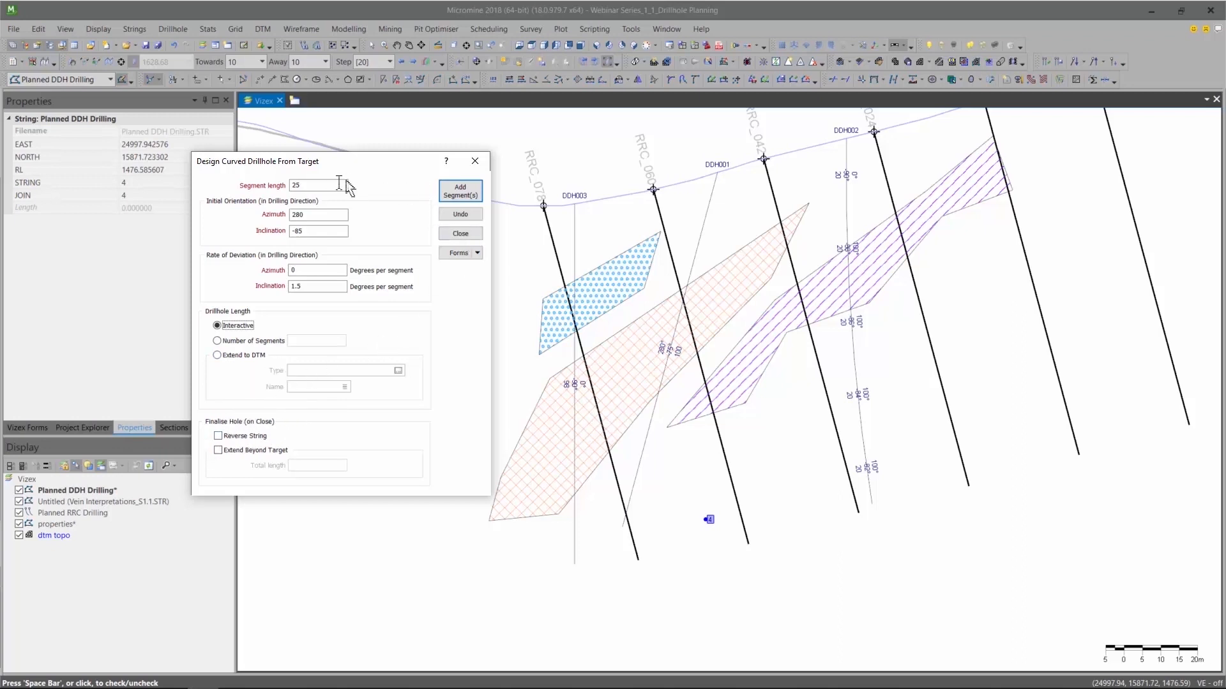
Add four segments from the target up past the topography line, then finish the curved drillhole design and deselect it.
{"action": "left_click", "coordinate": [461, 191]}
{"action": "left_click", "coordinate": [461, 192]}
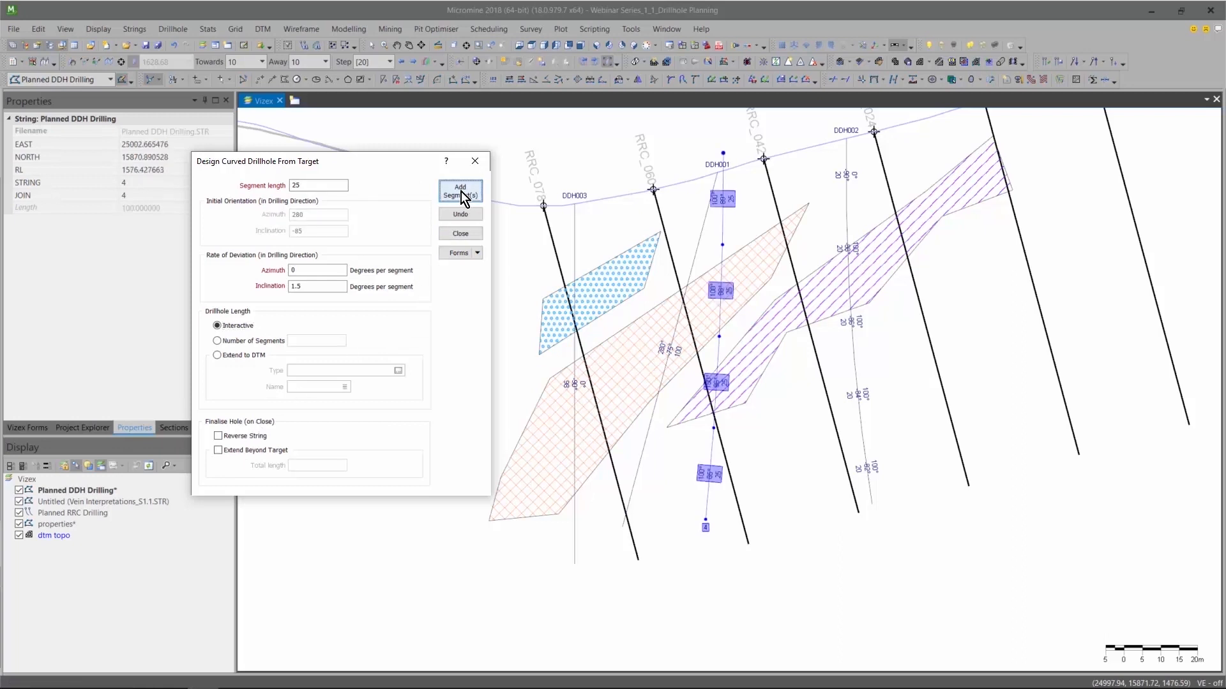
{"action": "left_click", "coordinate": [460, 234]}
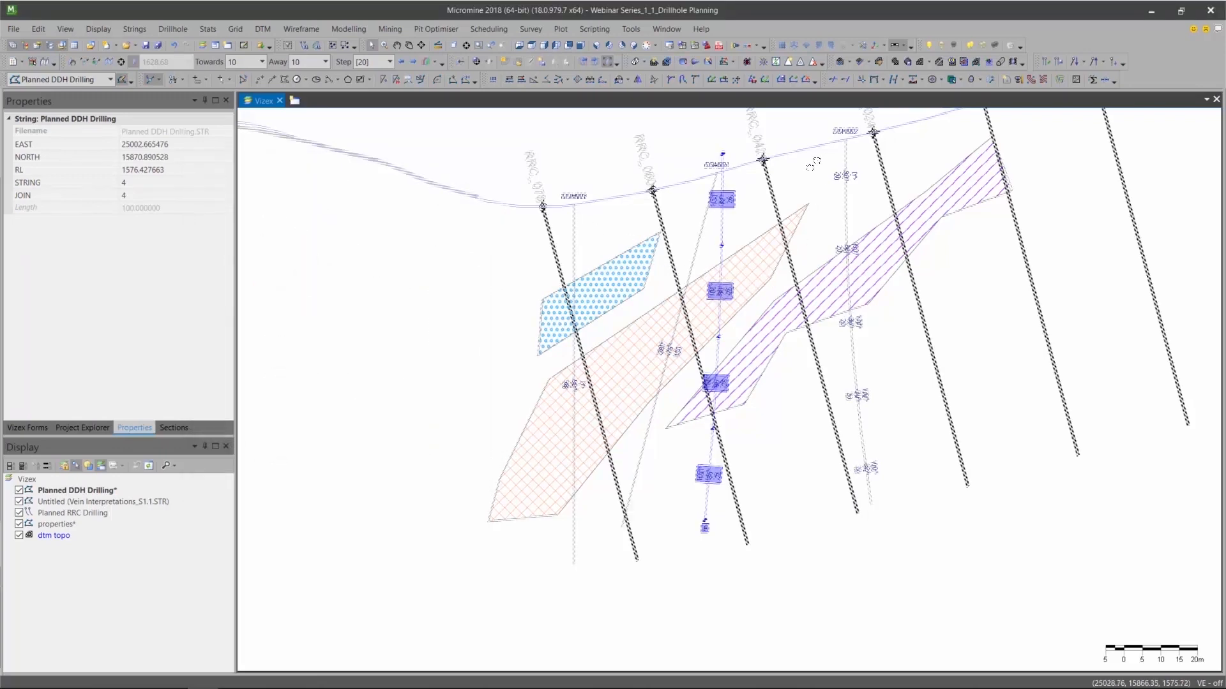
{"action": "middle_click_drag", "start_coordinate": [815, 169], "coordinate": [717, 268]}
{"action": "left_click_drag", "start_coordinate": [618, 340], "coordinate": [640, 341]}
{"action": "left_click", "coordinate": [659, 525]}
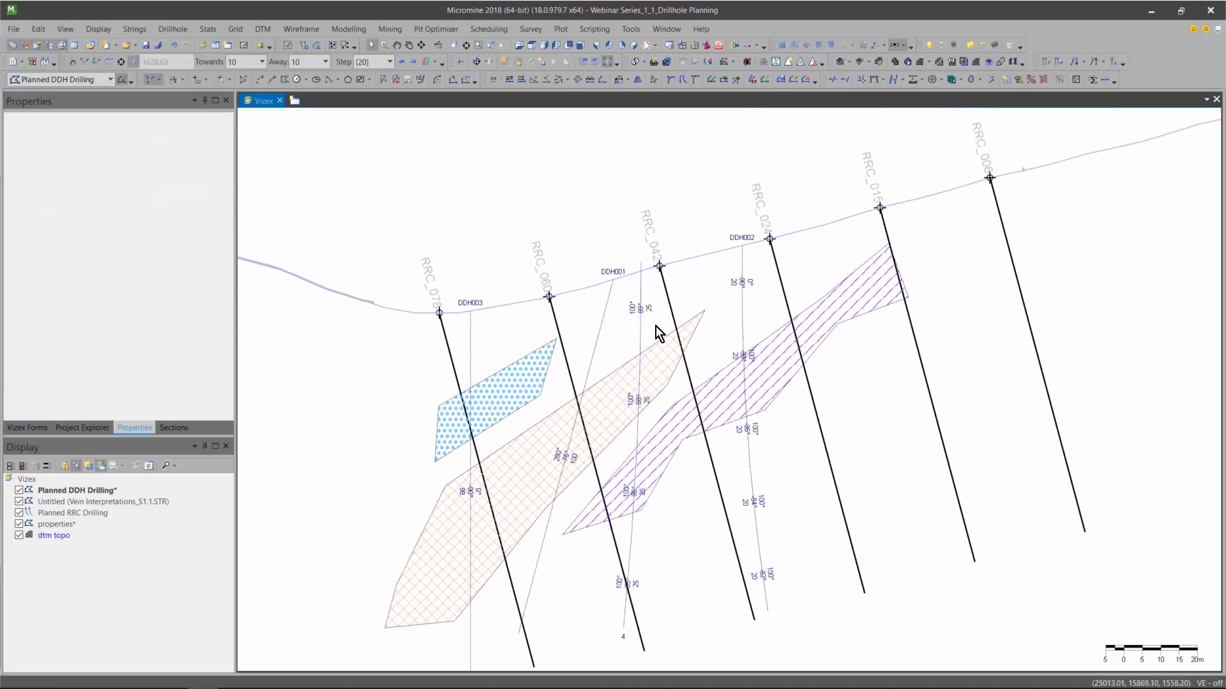
Reverse the new curved drillhole's string direction and clip its upper end to the topography line.
{"action": "left_click", "coordinate": [641, 337]}
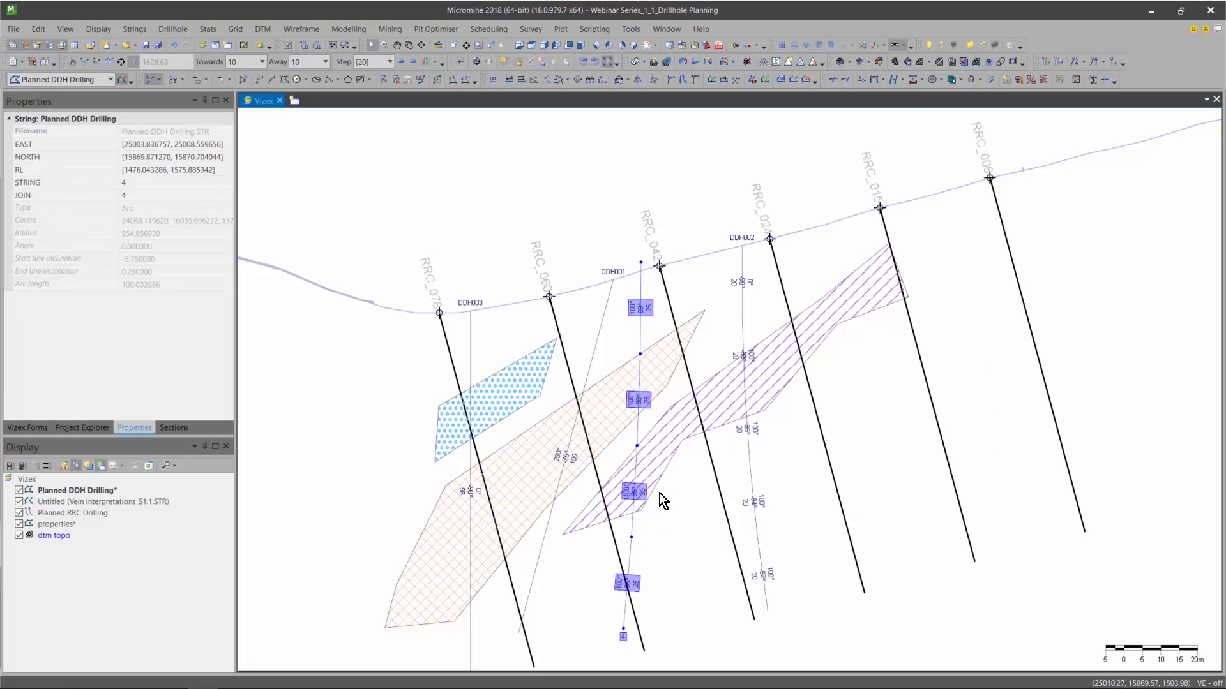
{"action": "right_click", "coordinate": [637, 433]}
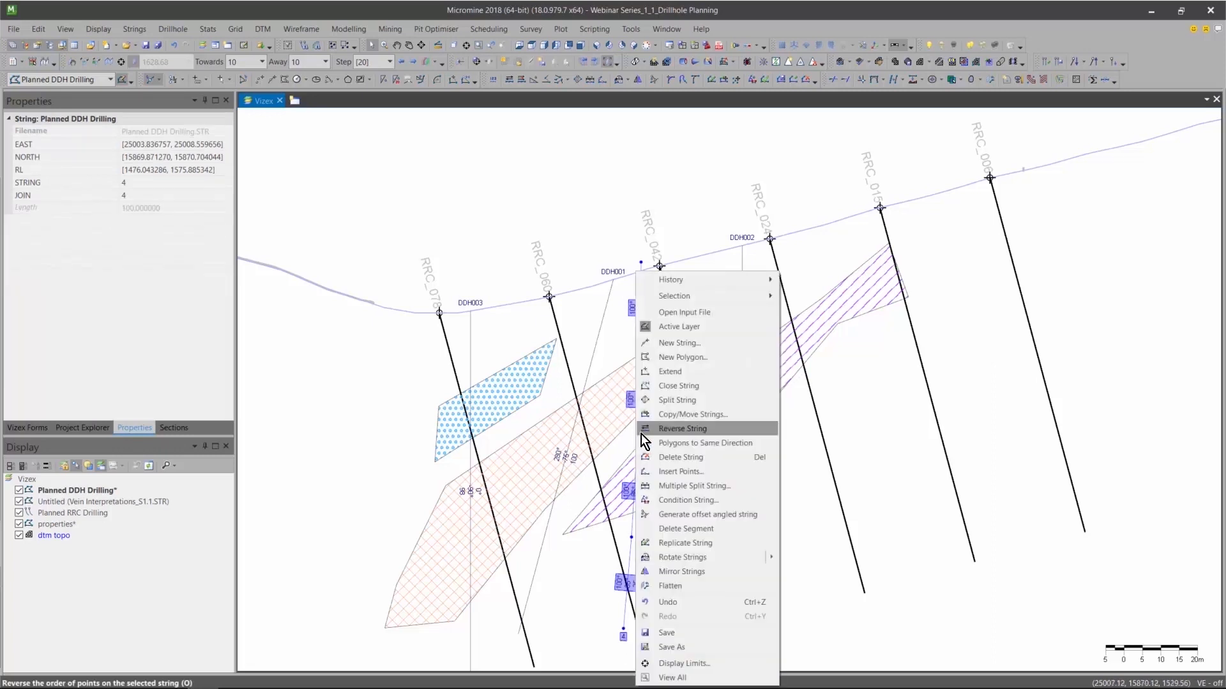
{"action": "left_click", "coordinate": [648, 430]}
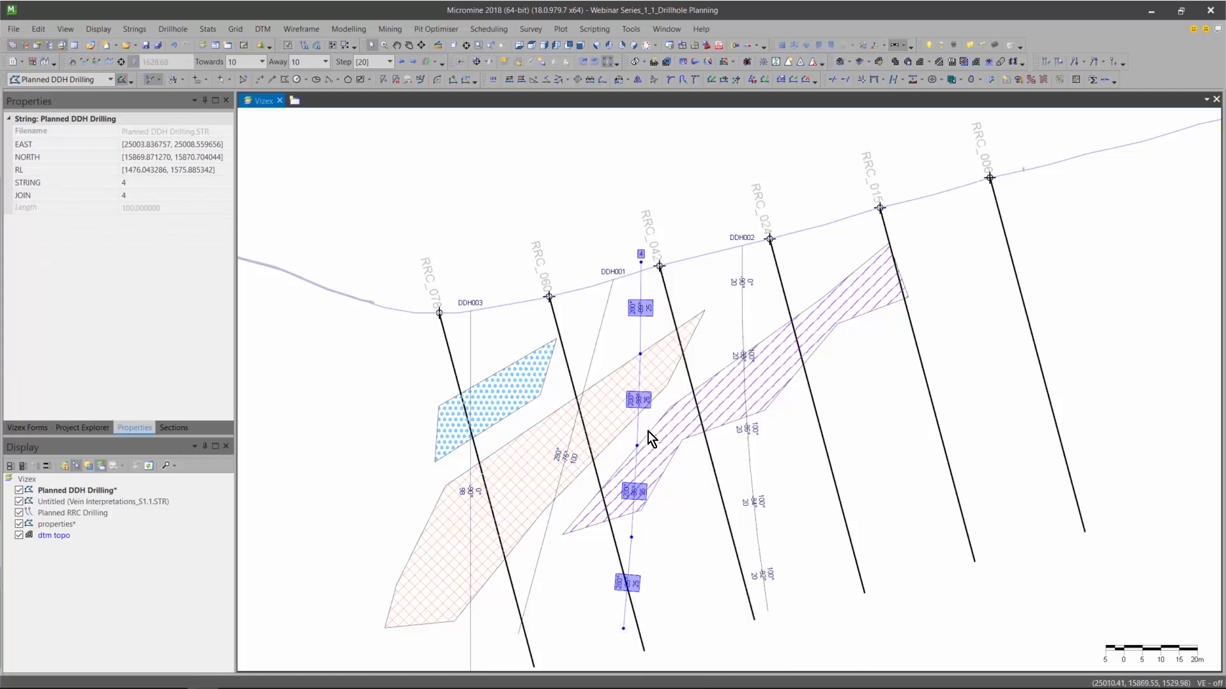
{"action": "left_click", "coordinate": [971, 81]}
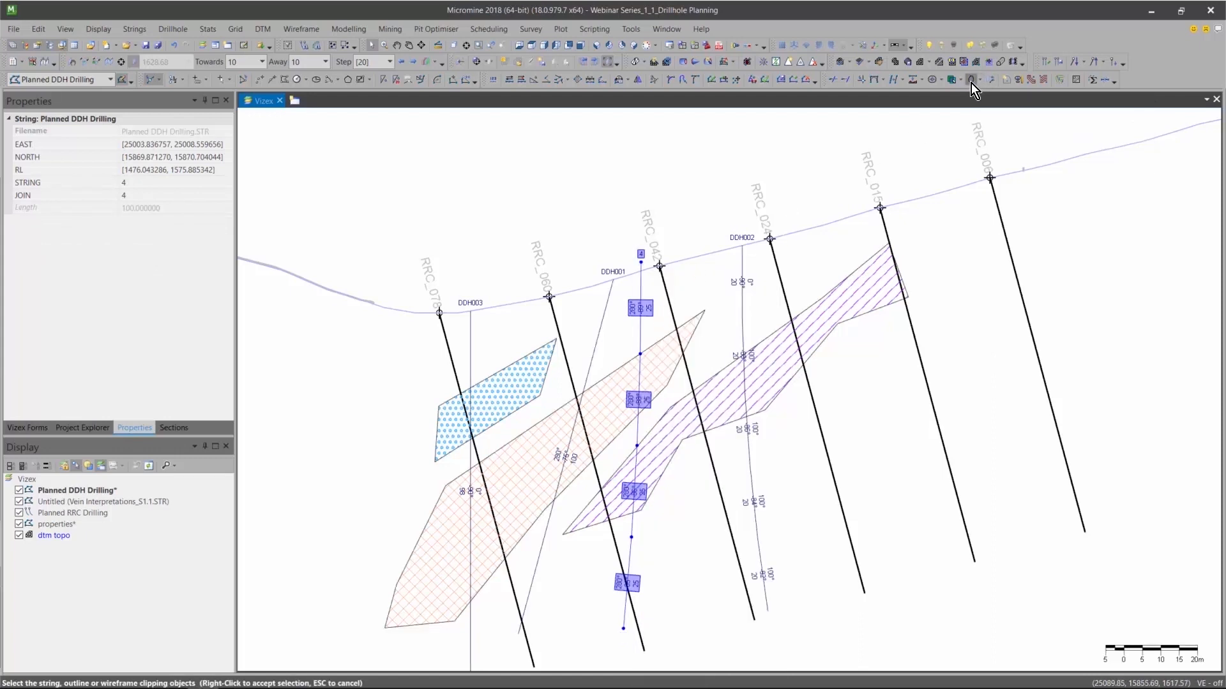
{"action": "left_click", "coordinate": [684, 262]}
{"action": "right_click", "coordinate": [702, 226]}
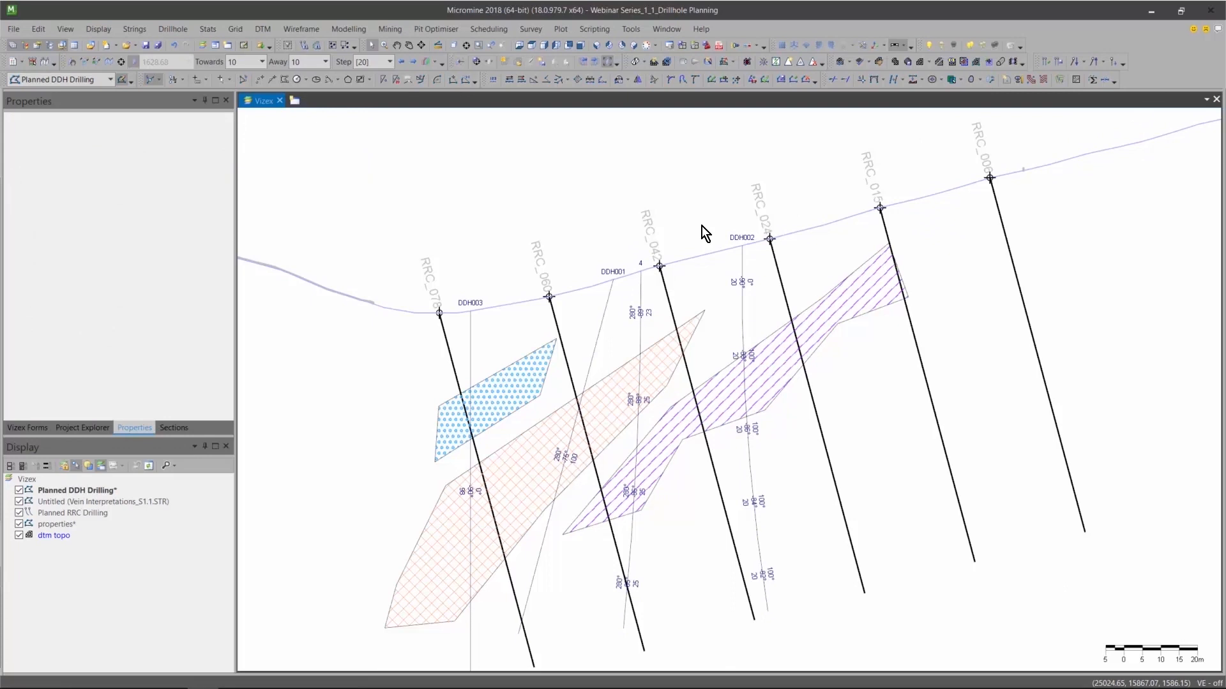
Set the clipped curved drillhole's STRING value to DDH004 and deselect the hole.
{"action": "left_click", "coordinate": [640, 288]}
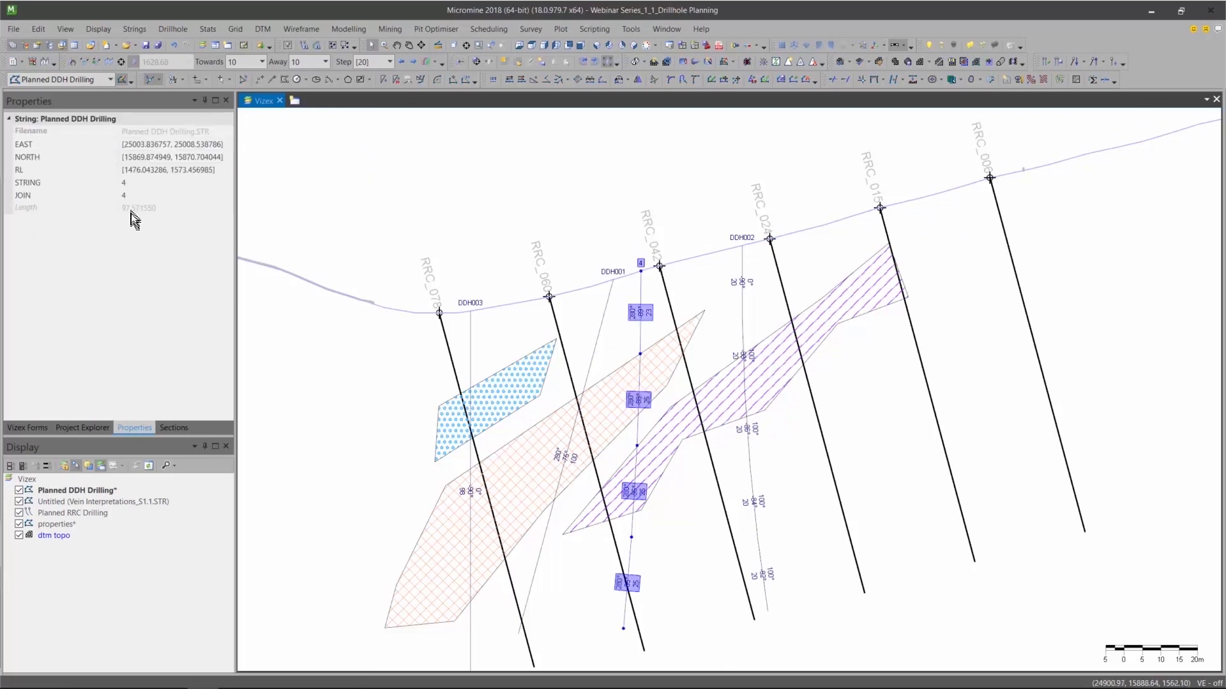
{"action": "left_click", "coordinate": [142, 185]}
{"action": "type", "text": "DD"}
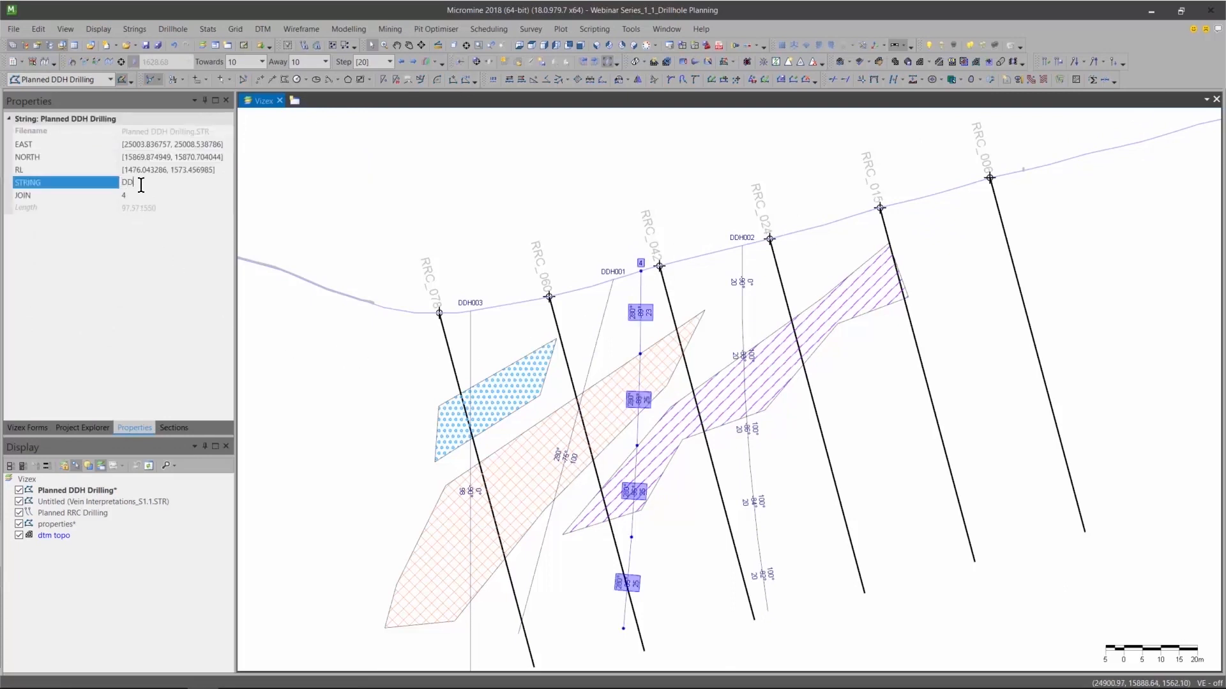
{"action": "type", "text": "H004"}
{"action": "left_click", "coordinate": [355, 391]}
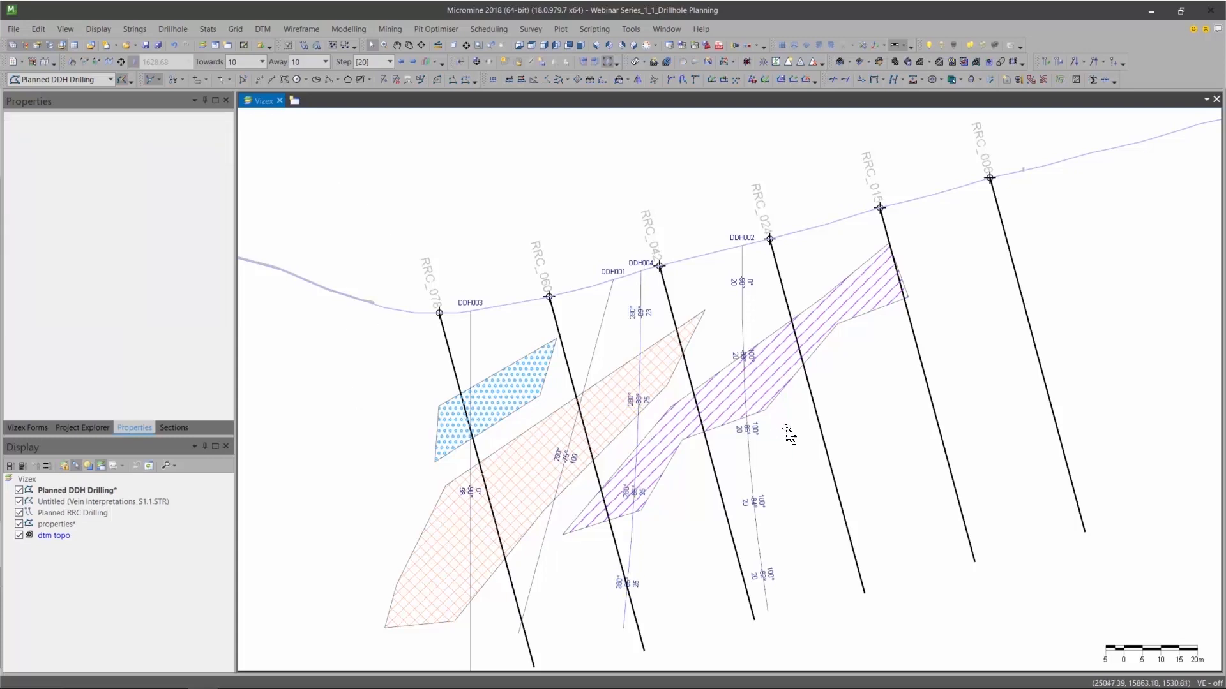
Extend drillhole DDH002 at its lower end by one 20 m segment with azimuth and inclination deviation rates of 0.
{"action": "middle_click_drag", "start_coordinate": [786, 426], "coordinate": [755, 386]}
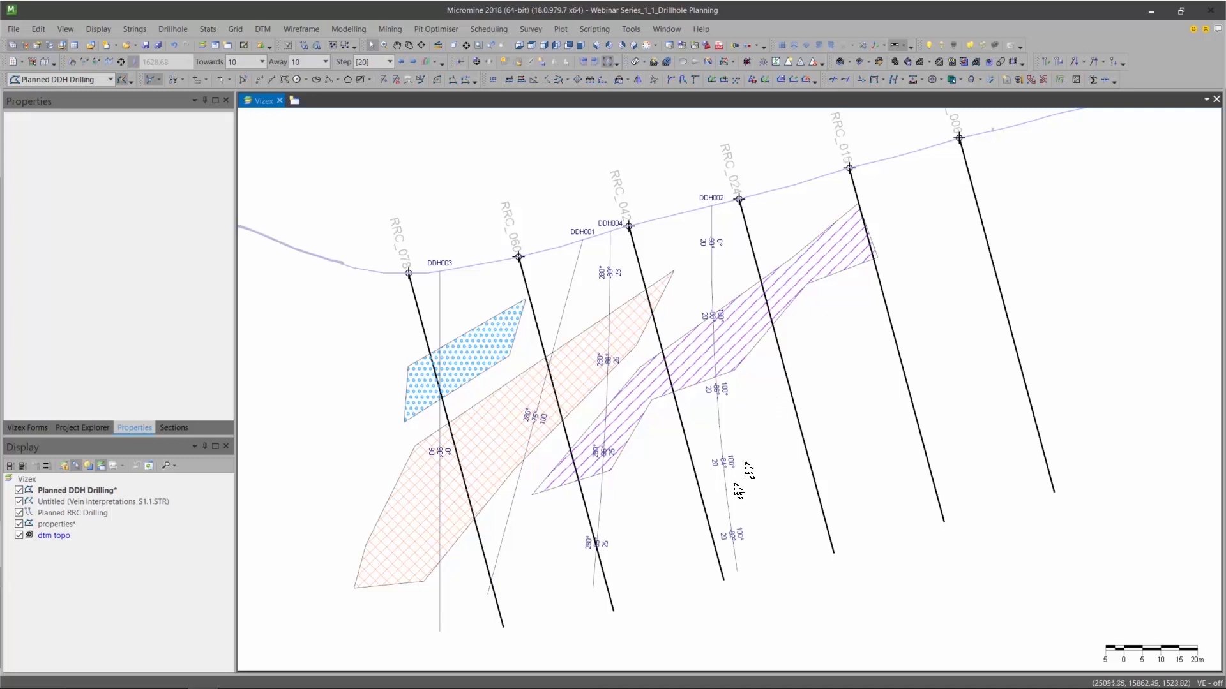
{"action": "left_click", "coordinate": [736, 562]}
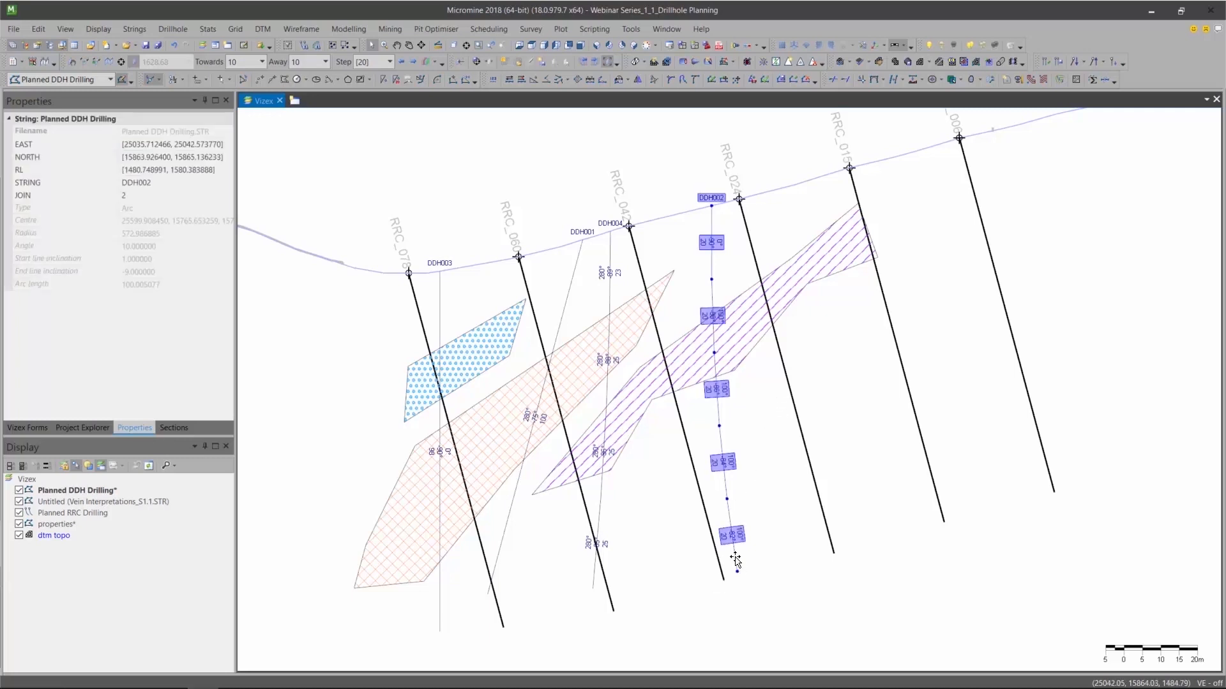
{"action": "left_click", "coordinate": [164, 31]}
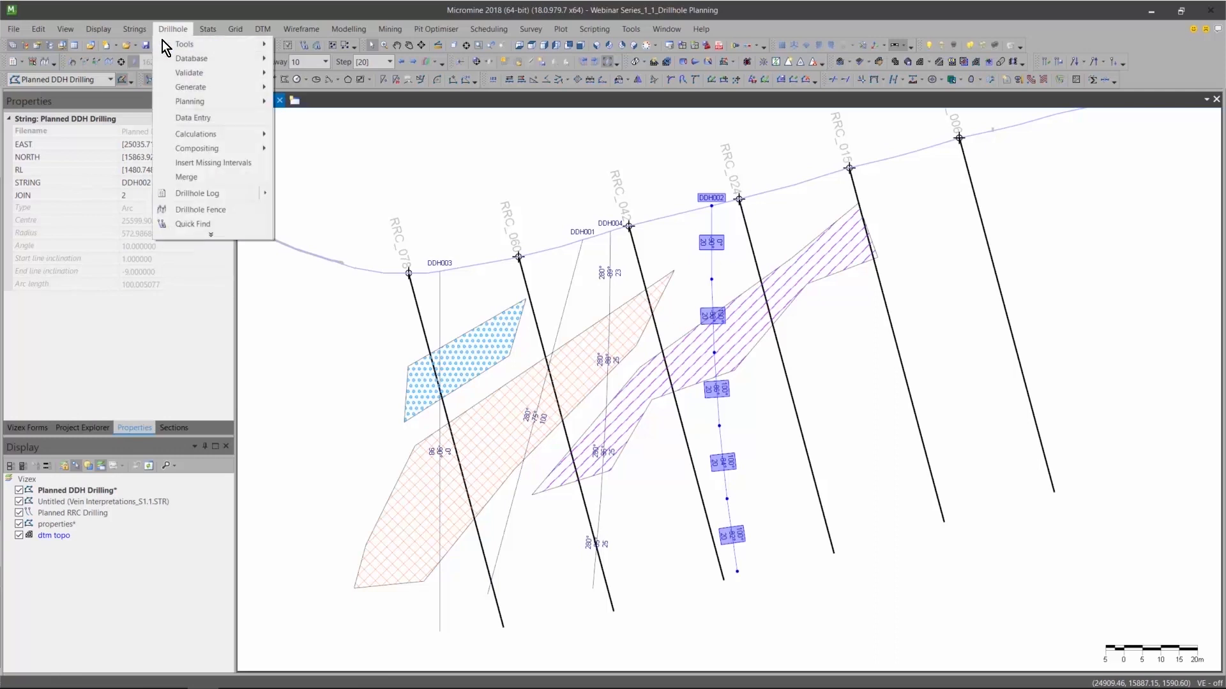
{"action": "mouse_move", "coordinate": [191, 88]}
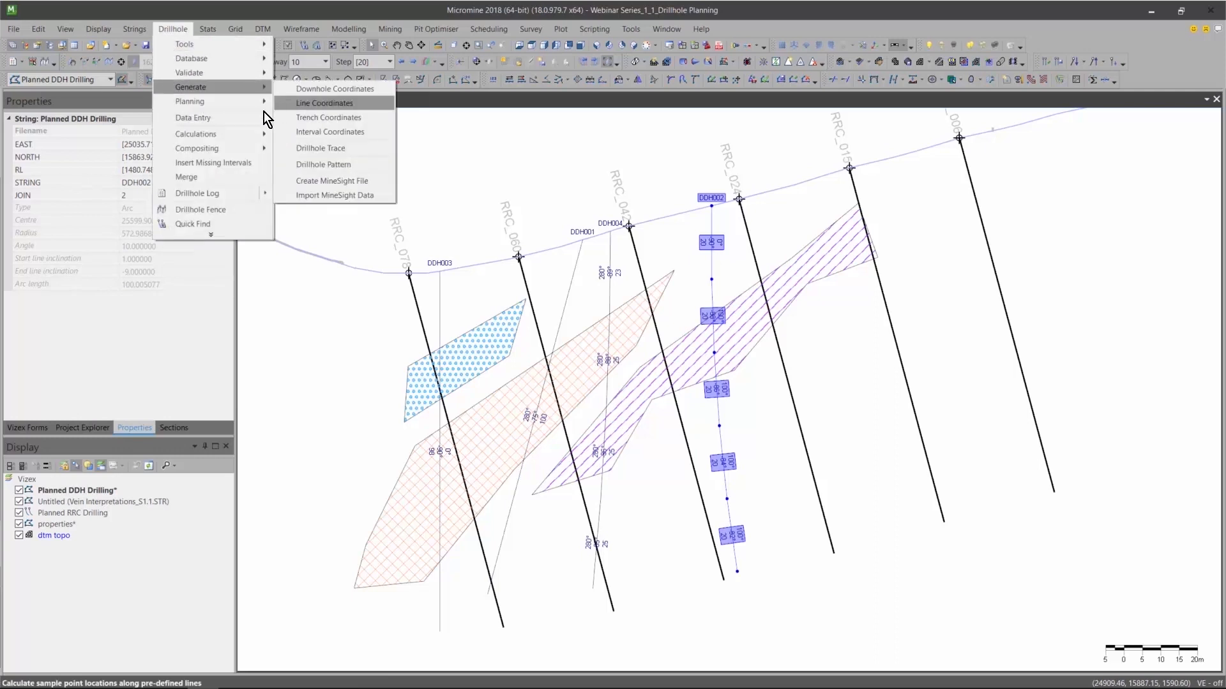
{"action": "mouse_move", "coordinate": [267, 101]}
{"action": "left_click", "coordinate": [323, 191]}
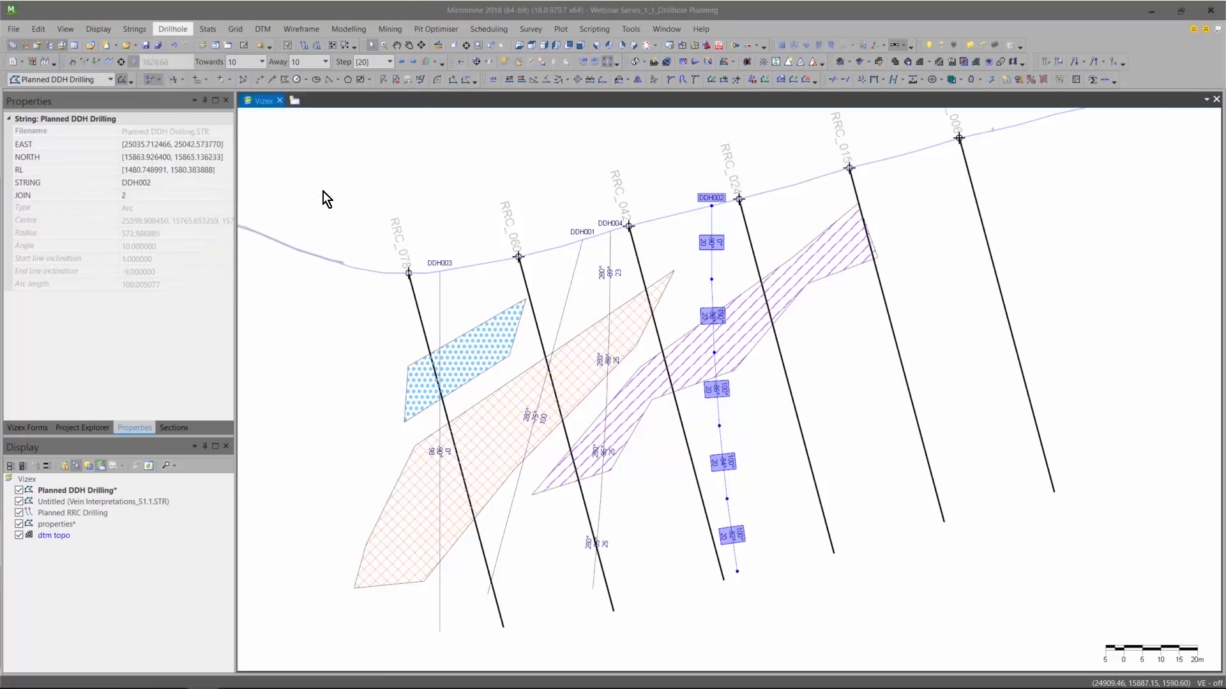
{"action": "left_click_drag", "start_coordinate": [575, 220], "coordinate": [402, 225]}
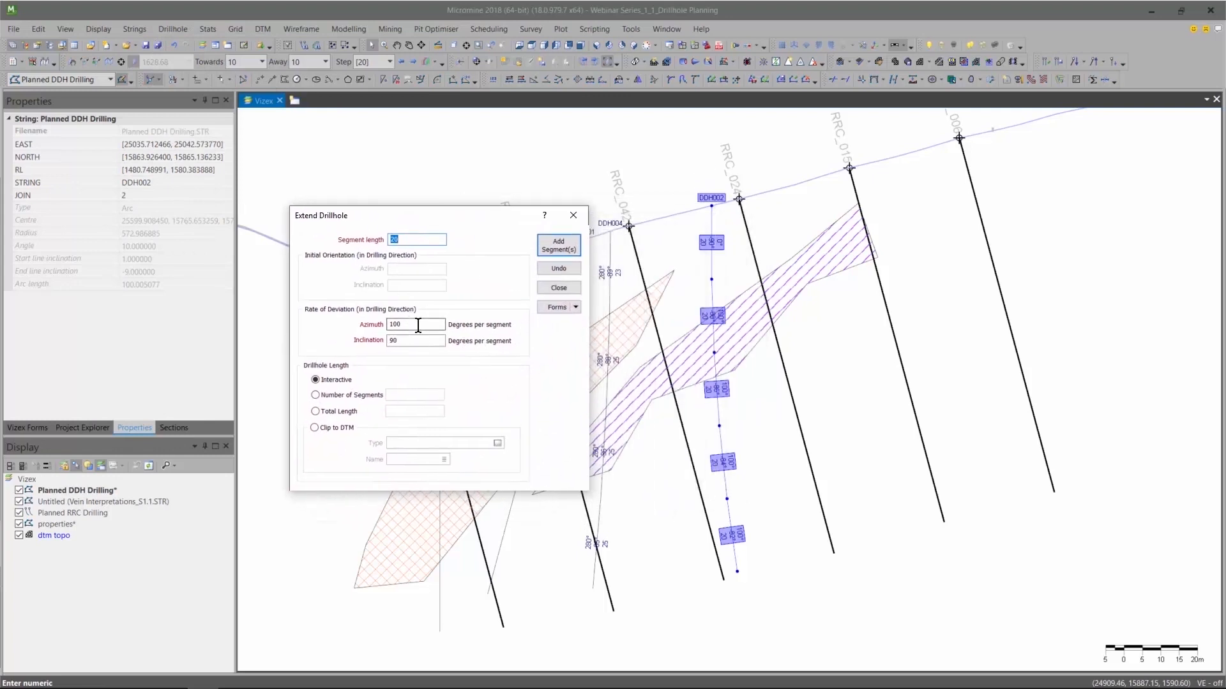
{"action": "double_click", "coordinate": [403, 324]}
{"action": "double_click", "coordinate": [432, 340]}
{"action": "type", "text": "0"}
{"action": "left_click", "coordinate": [561, 243]}
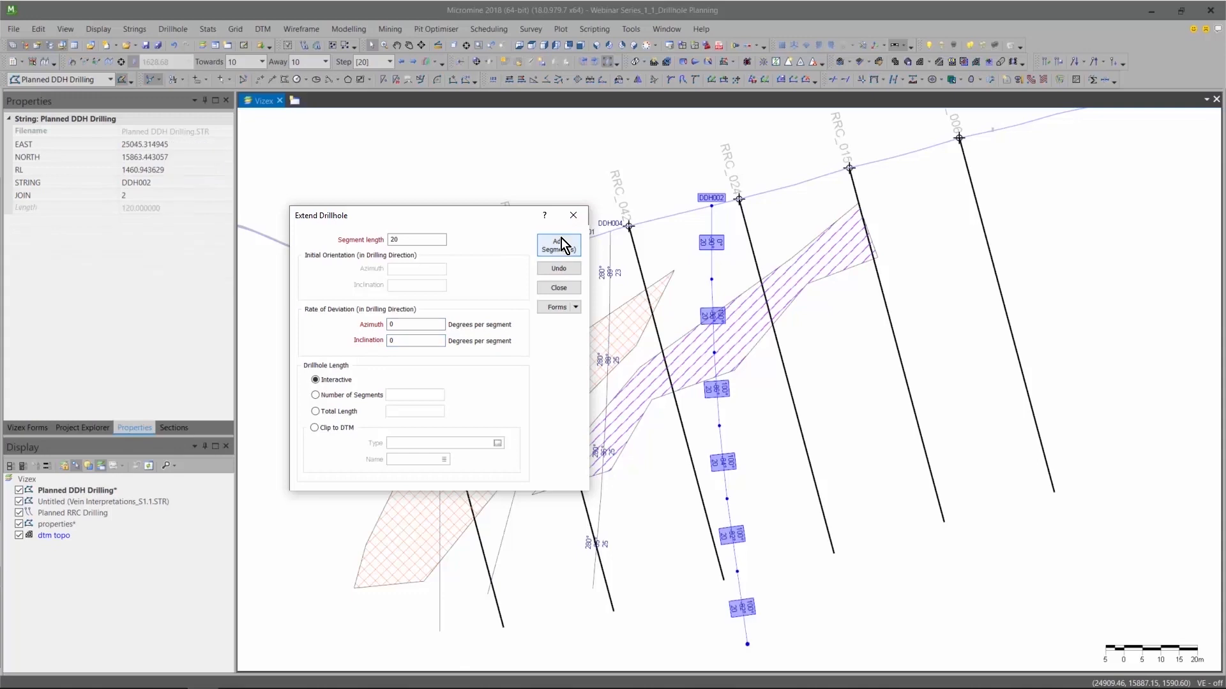
{"action": "left_click", "coordinate": [551, 288]}
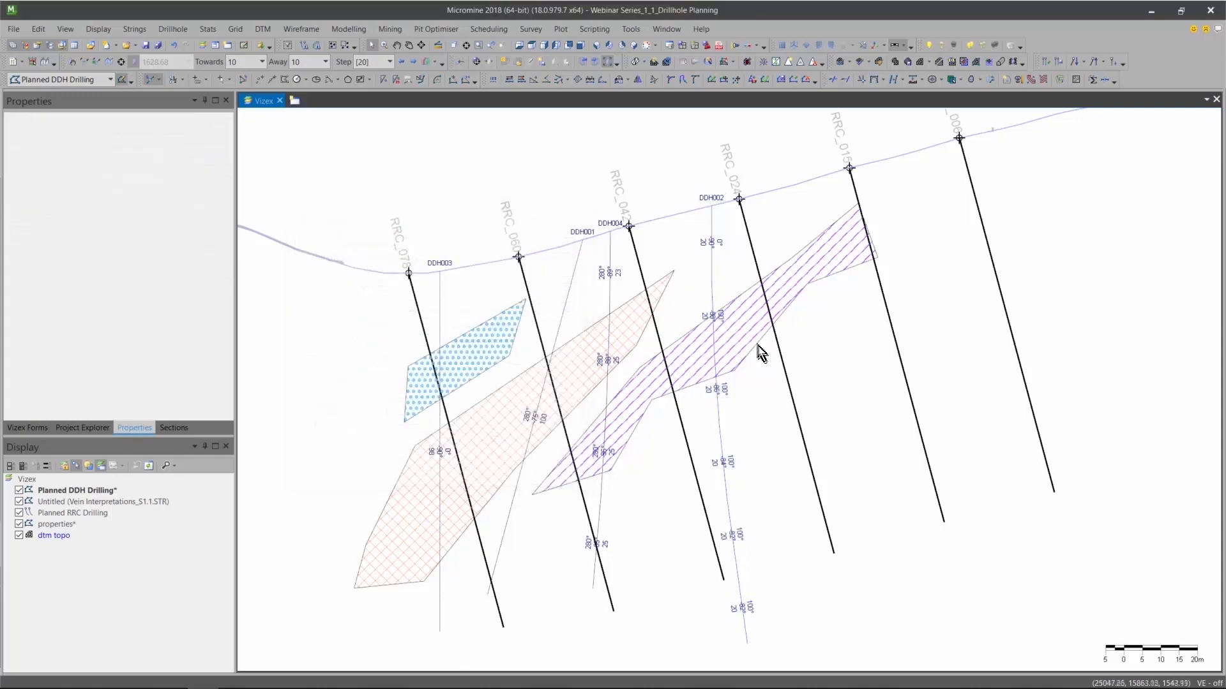
Move DDH002 just east of RRC_024 with its collar on the topography, and copy it about 19 m west between RRC_042 and RRC_024.
{"action": "mouse_move", "coordinate": [759, 346]}
{"action": "left_click", "coordinate": [718, 420]}
{"action": "left_click_drag", "start_coordinate": [719, 420], "coordinate": [764, 418]}
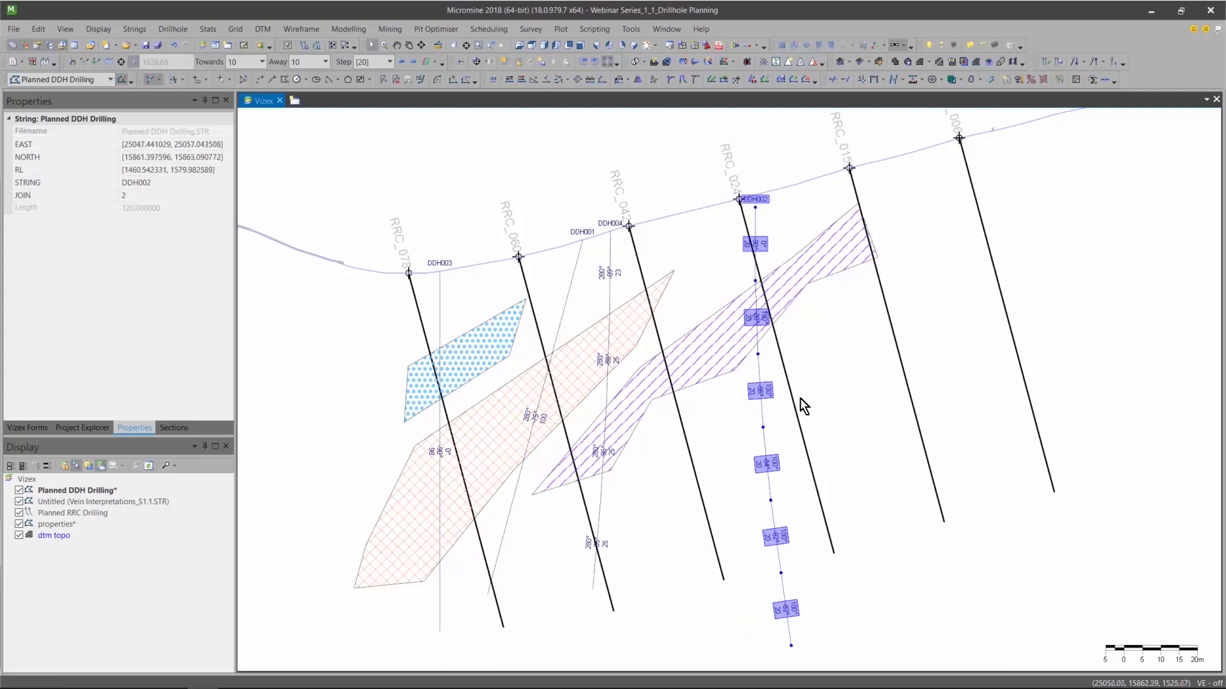
{"action": "left_click_drag", "start_coordinate": [756, 219], "coordinate": [783, 203]}
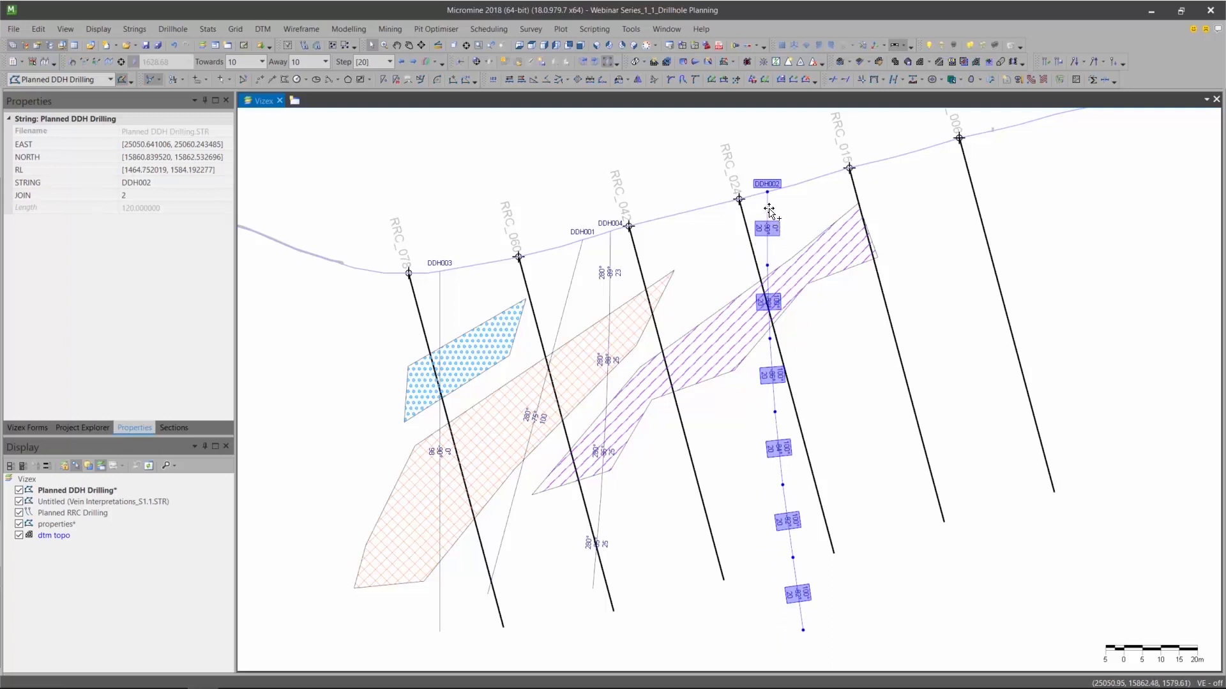
{"action": "left_click_drag", "start_coordinate": [769, 210], "coordinate": [698, 227]}
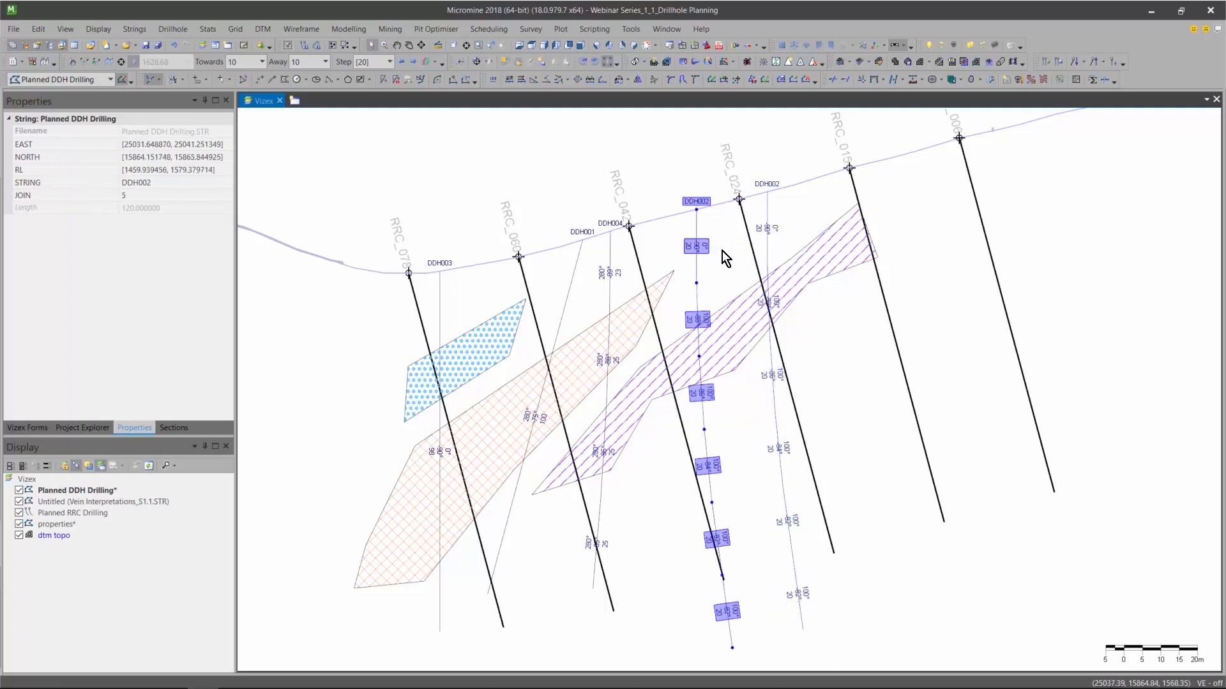
{"action": "left_click", "coordinate": [719, 243]}
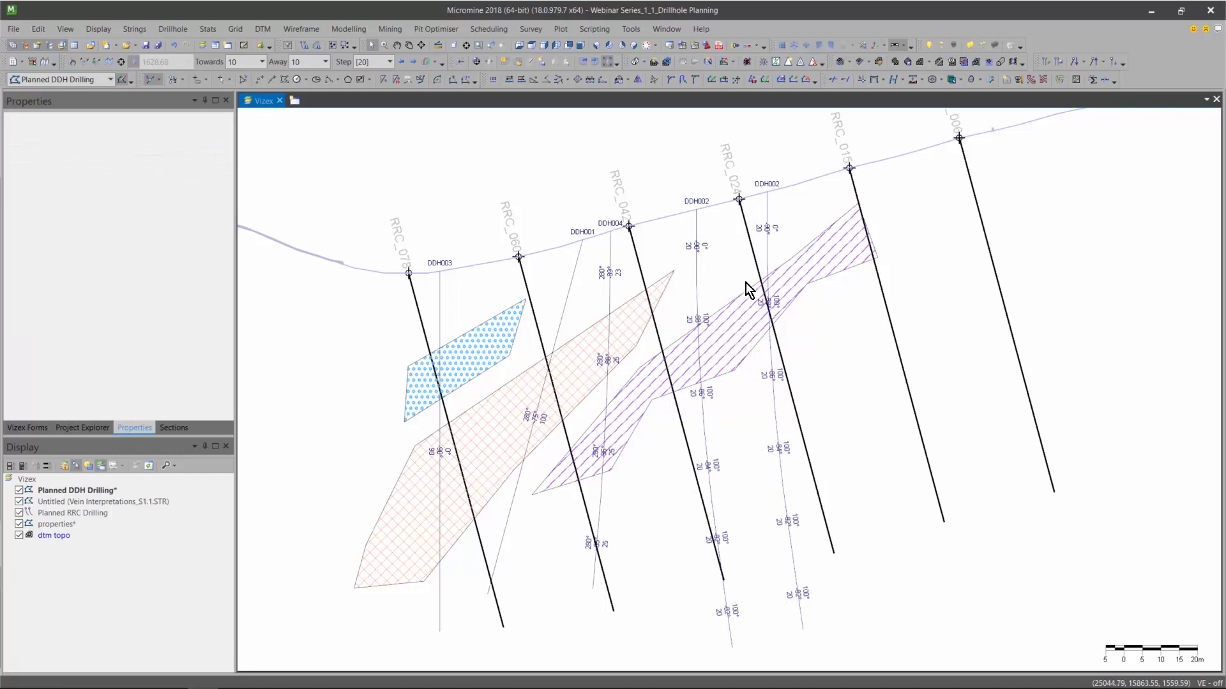
Set the STRING value of the DDH002 hole between RRC_024 and RRC_015 to DDH005 and deselect it.
{"action": "left_click", "coordinate": [766, 254]}
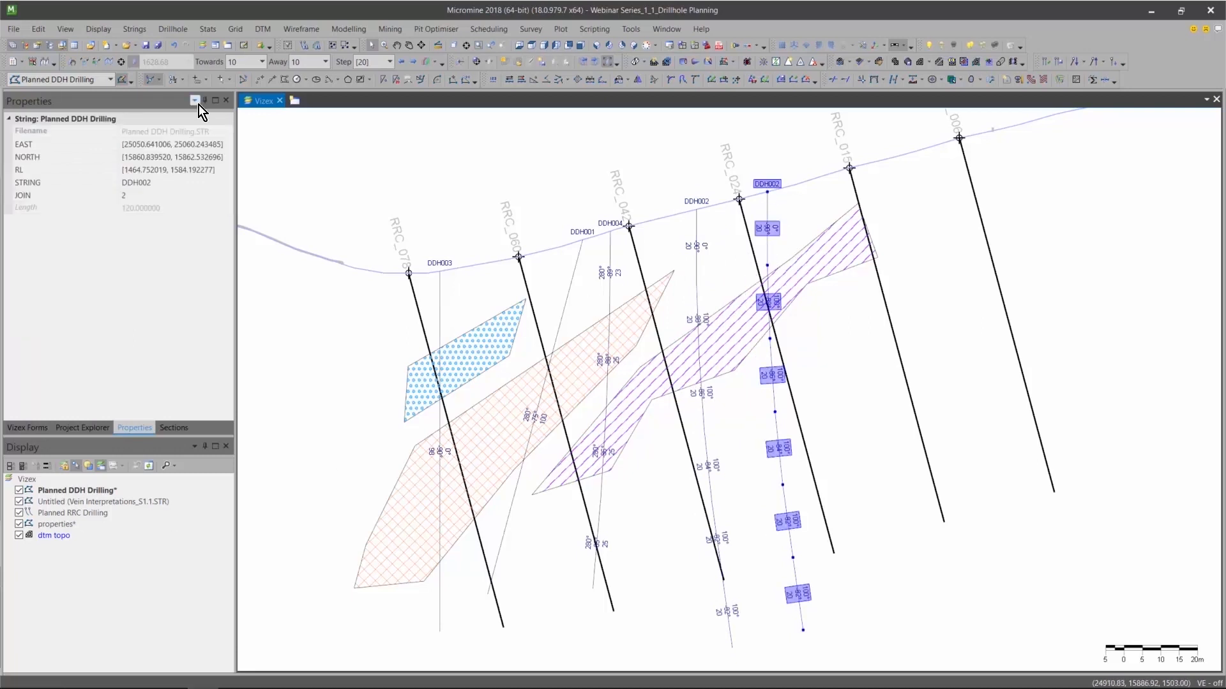
{"action": "left_click", "coordinate": [169, 182]}
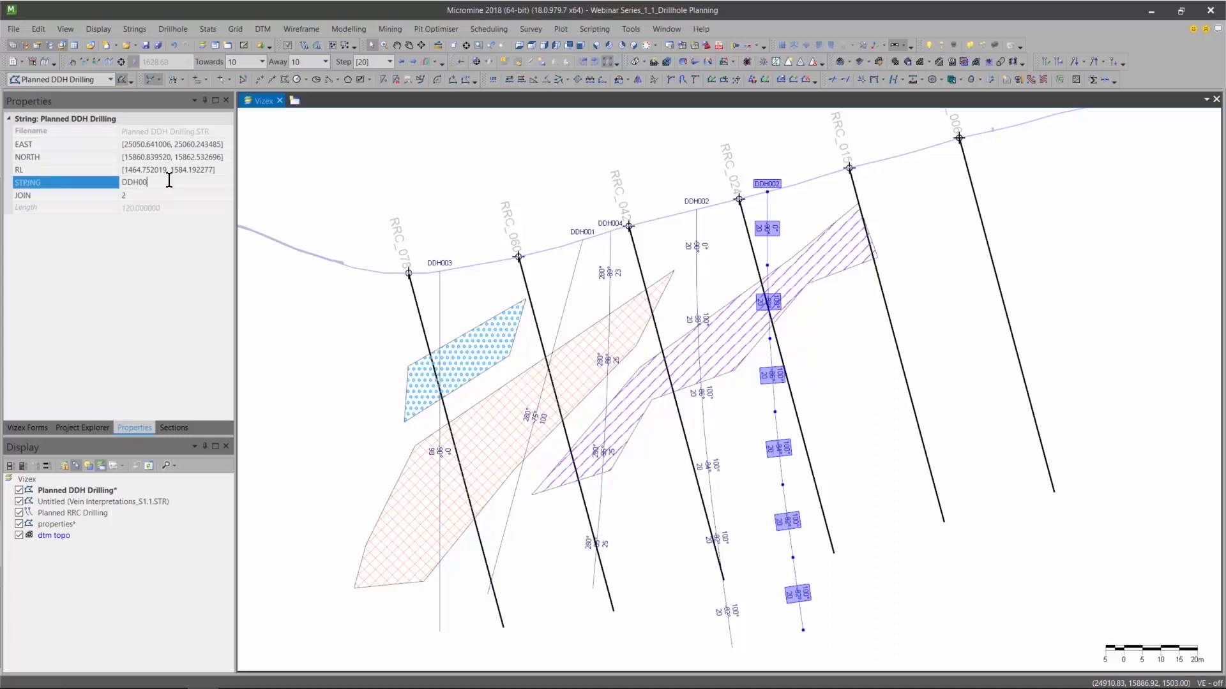
{"action": "left_click", "coordinate": [318, 188]}
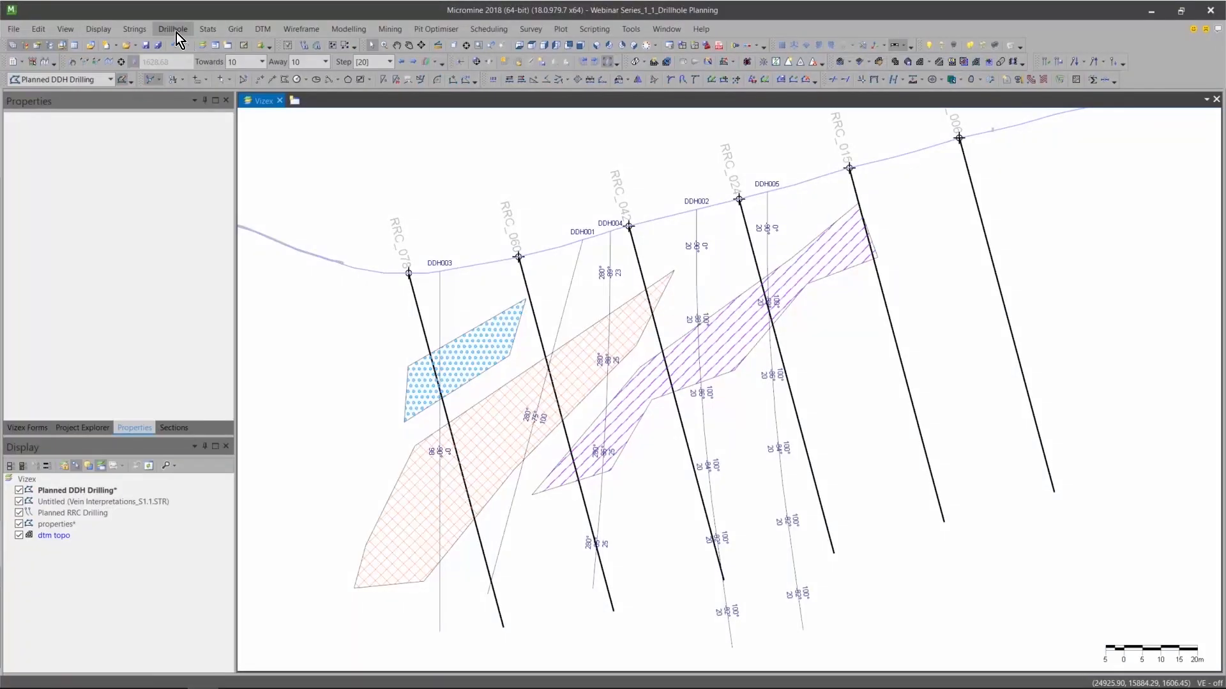
{"action": "left_click", "coordinate": [171, 29]}
{"action": "mouse_move", "coordinate": [226, 97]}
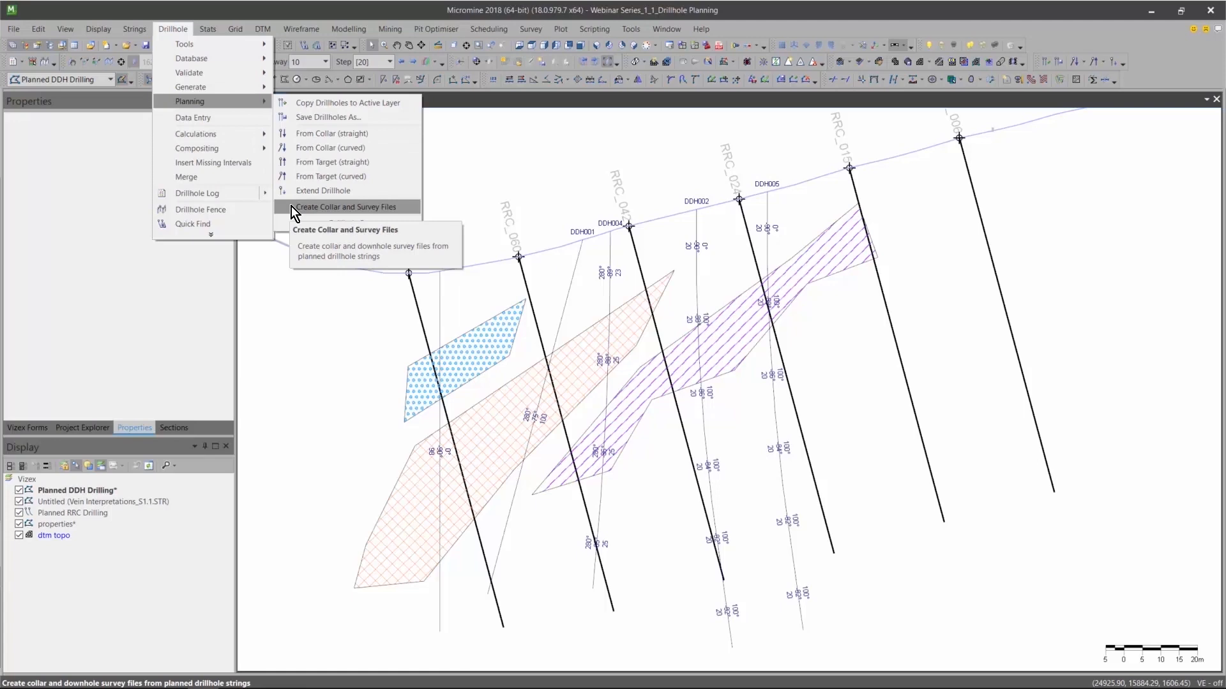
{"action": "left_click", "coordinate": [291, 205]}
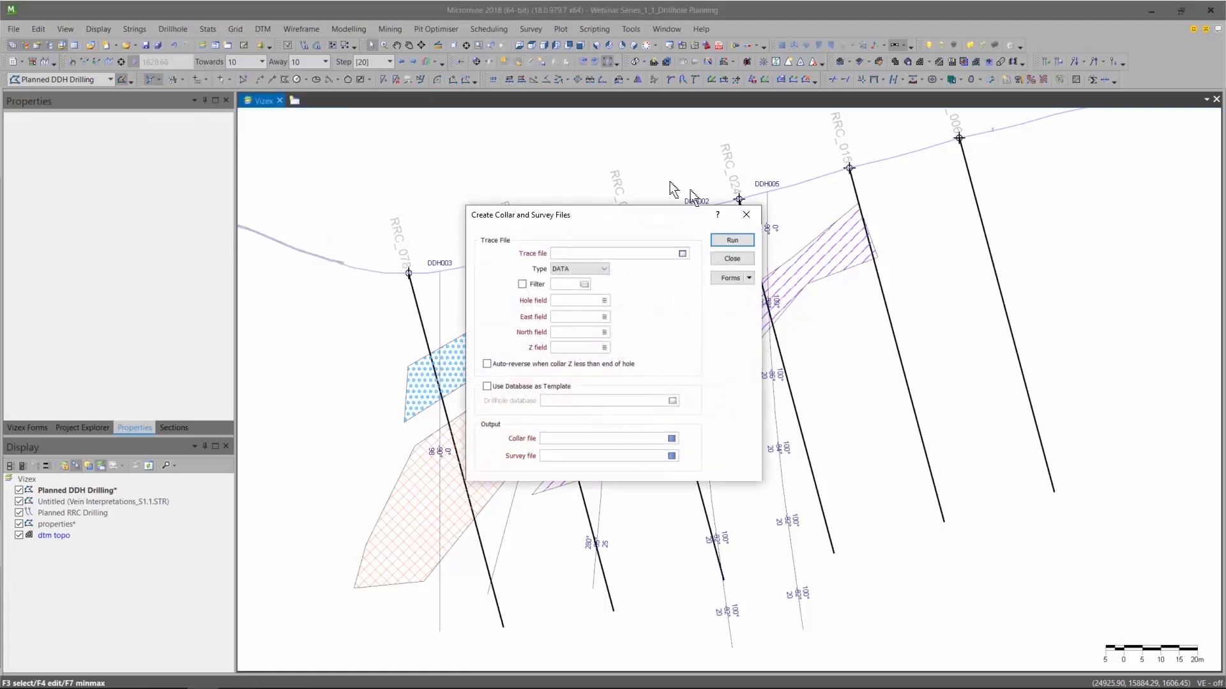
{"action": "left_click", "coordinate": [731, 258]}
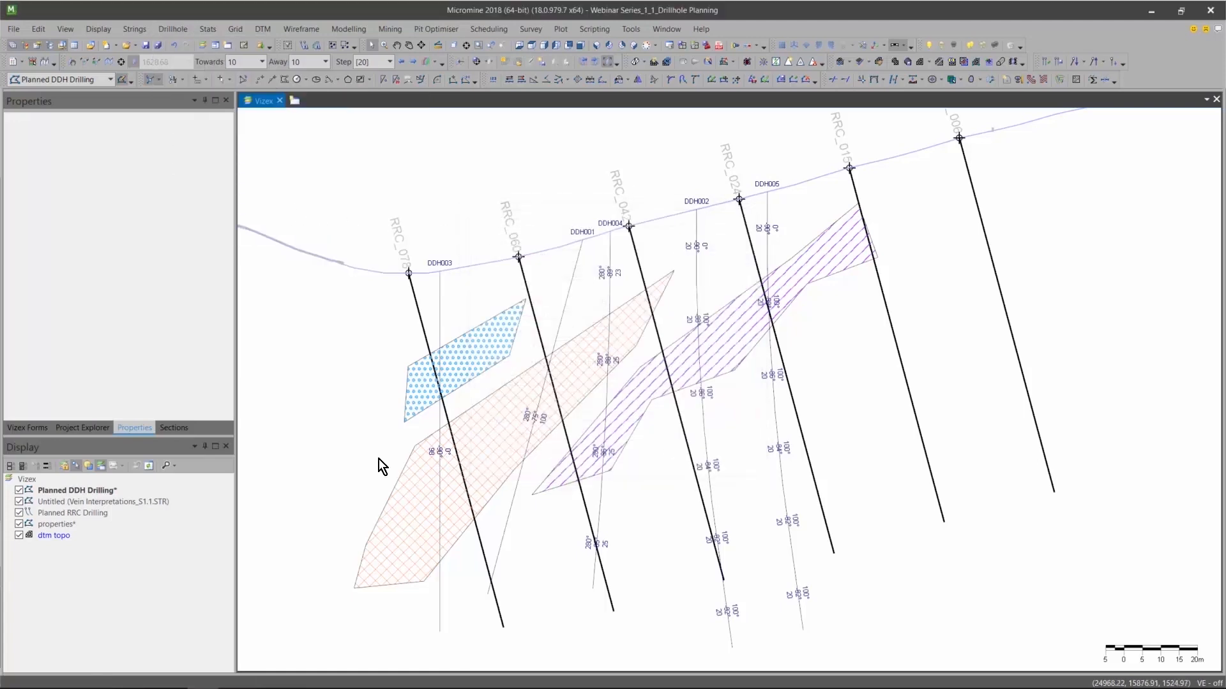
Save the Planned DDH Drilling string layer and open the setup for creating collar and survey files.
{"action": "right_click", "coordinate": [100, 493]}
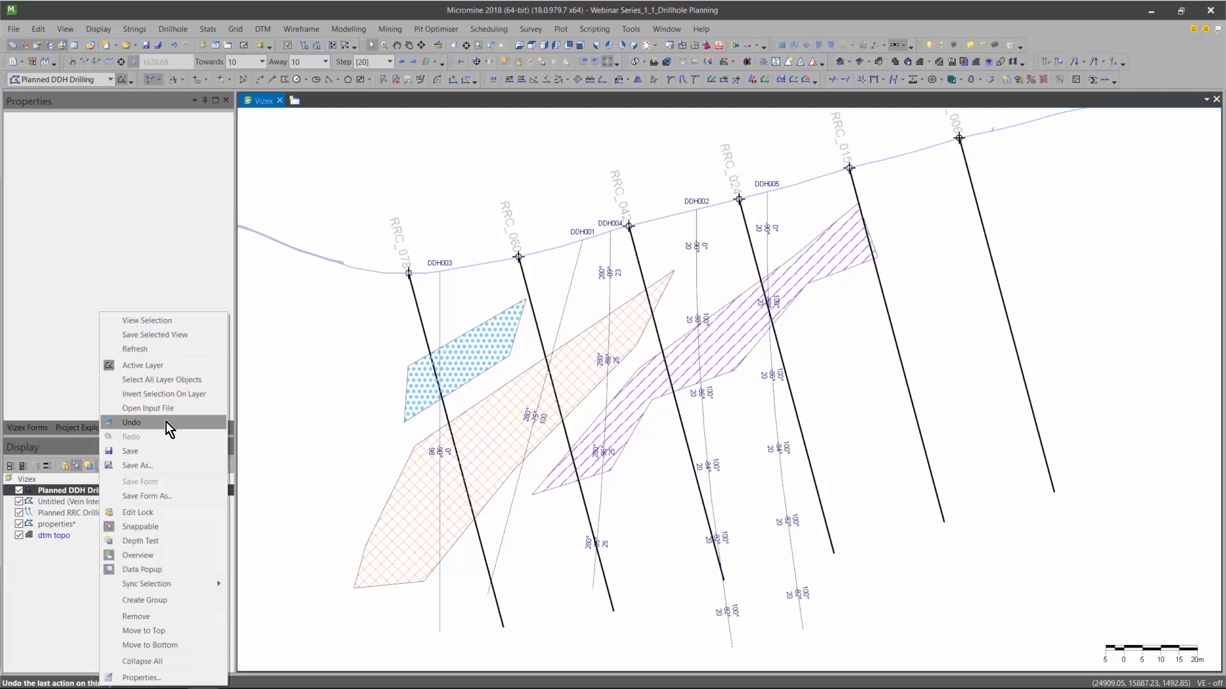
{"action": "left_click", "coordinate": [160, 451]}
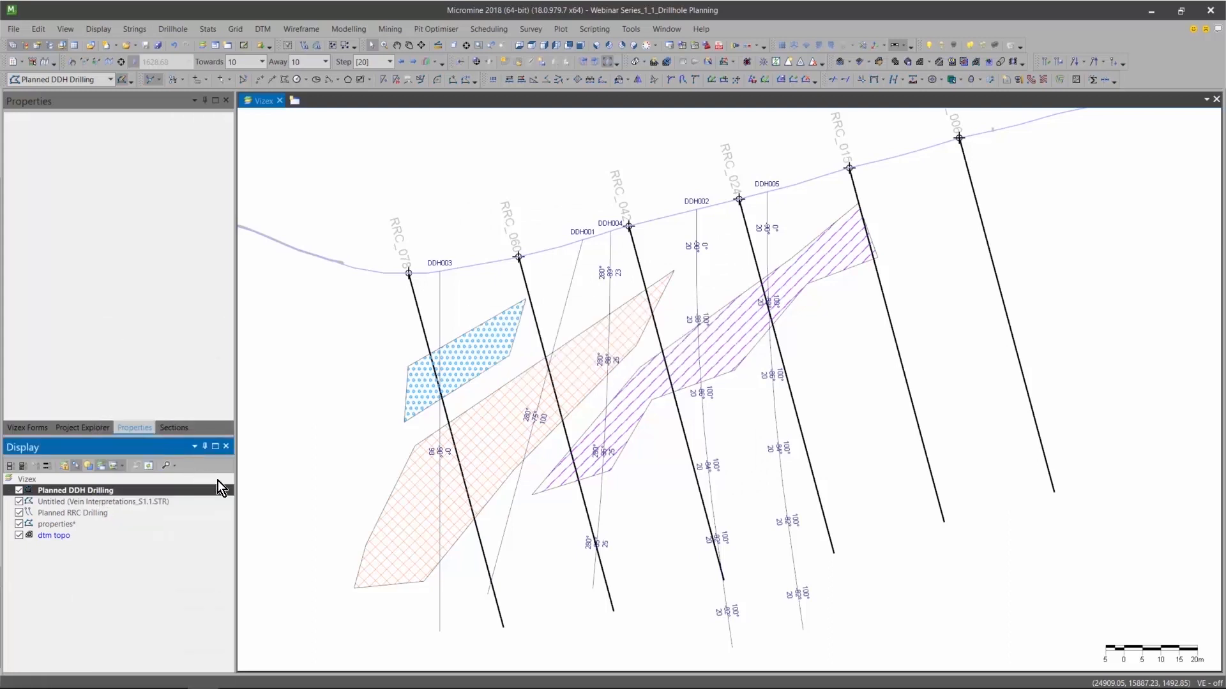
{"action": "left_click", "coordinate": [174, 29]}
{"action": "mouse_move", "coordinate": [200, 105]}
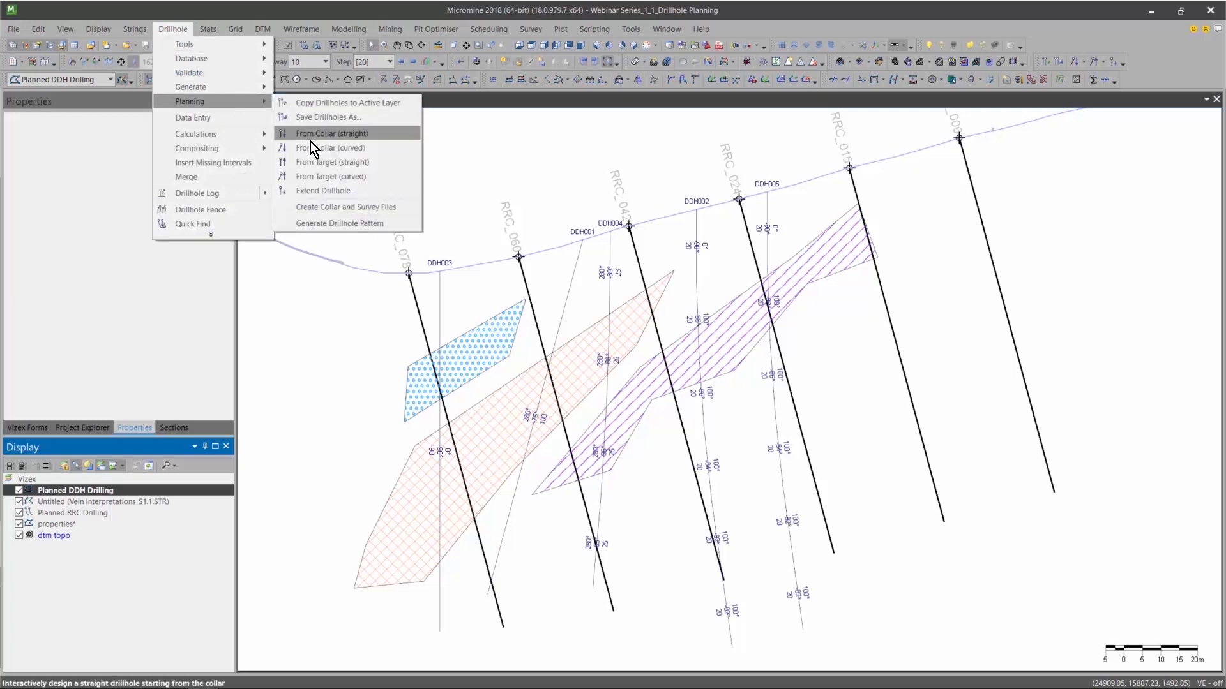
{"action": "left_click", "coordinate": [330, 209]}
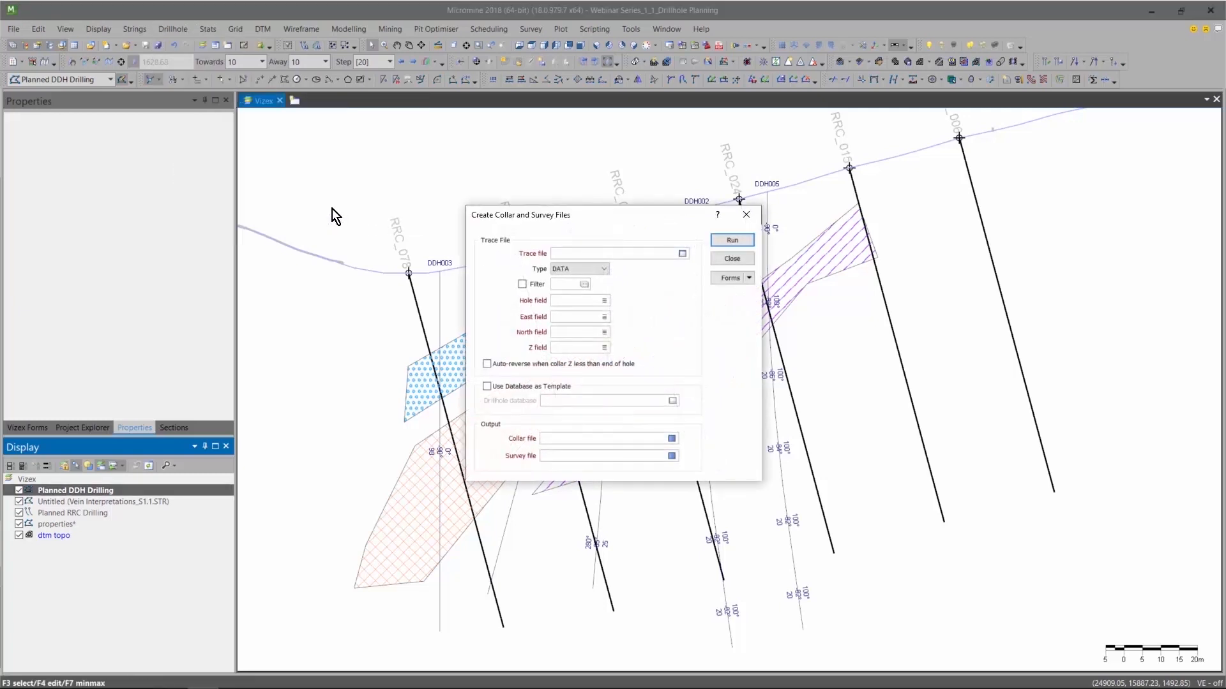
Create collar and survey files from the Planned DDH Drilling string file, naming the outputs DDH collar planned and DDH survey planned.
{"action": "left_click", "coordinate": [682, 253]}
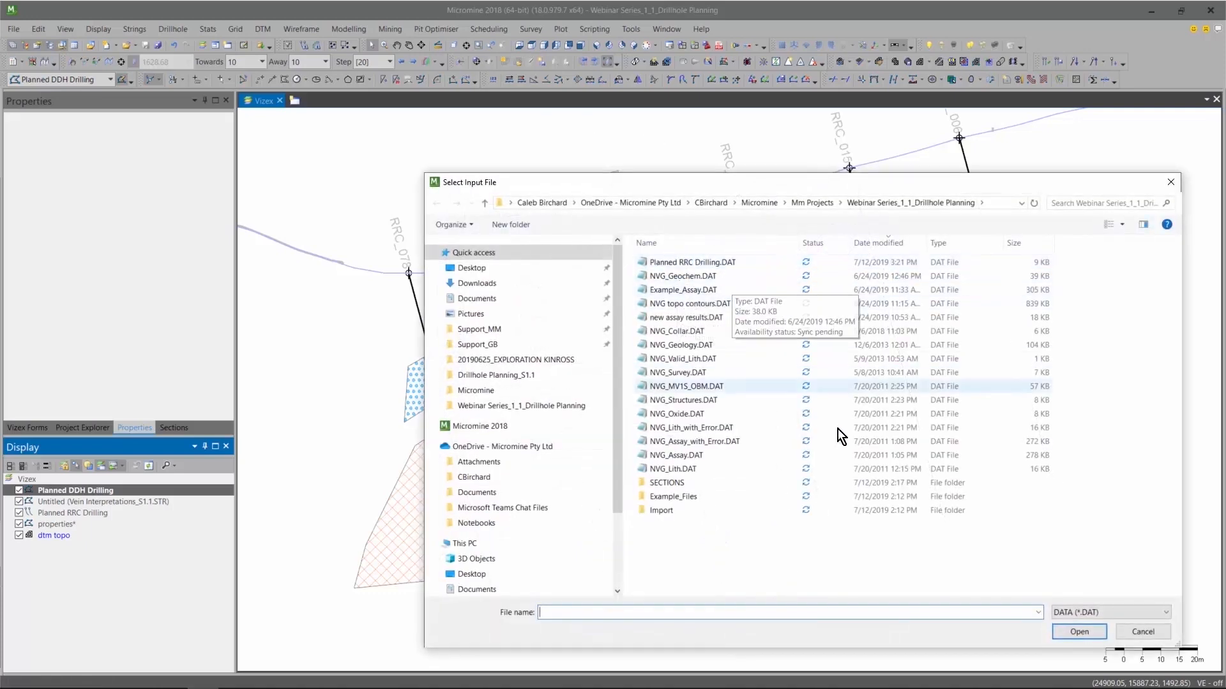
{"action": "left_click", "coordinate": [1063, 612]}
{"action": "left_click", "coordinate": [1063, 629]}
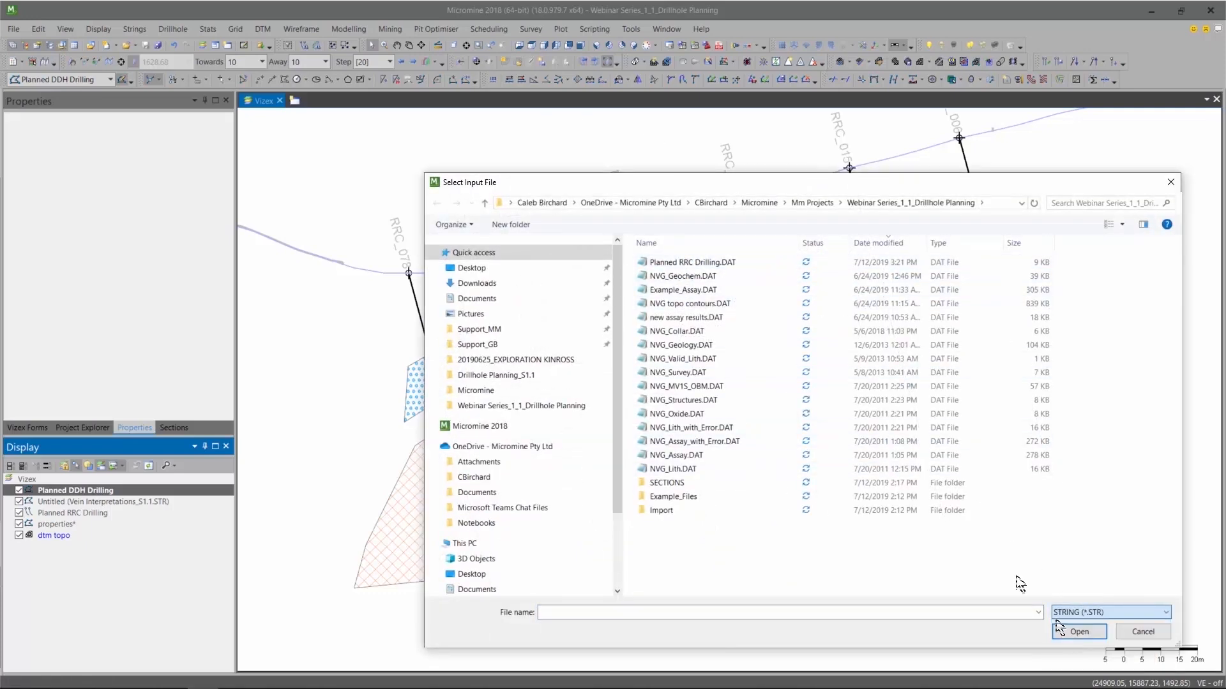
{"action": "double_click", "coordinate": [723, 266]}
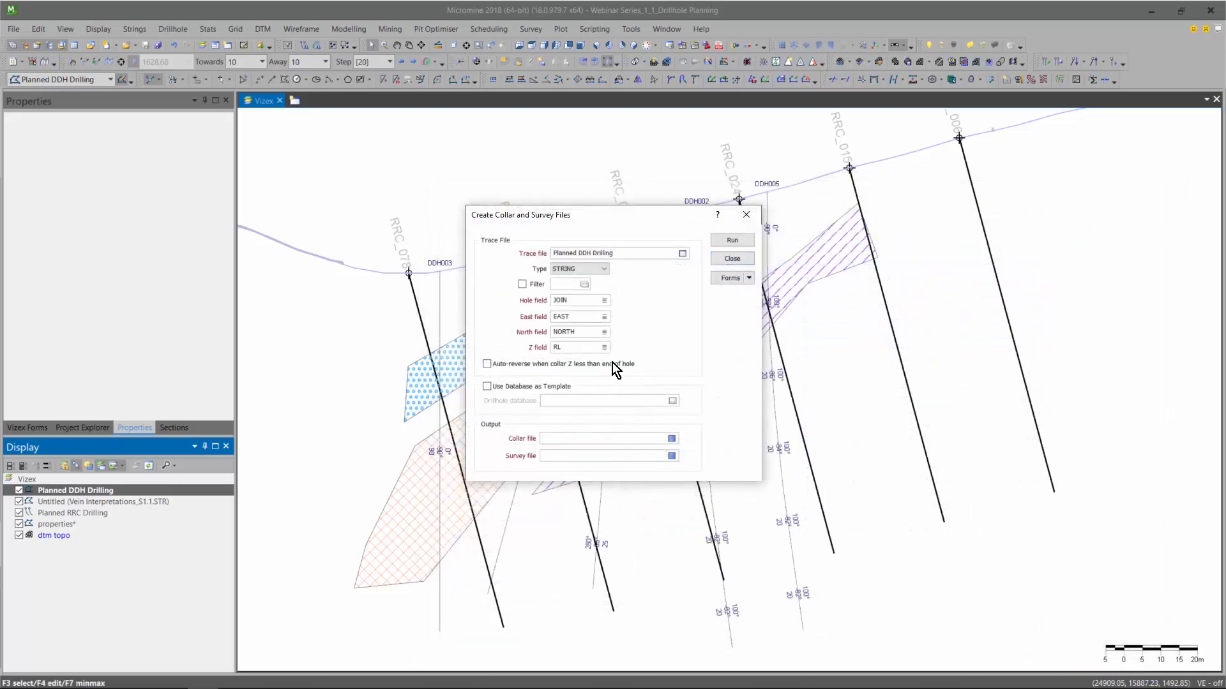
{"action": "left_click", "coordinate": [553, 438]}
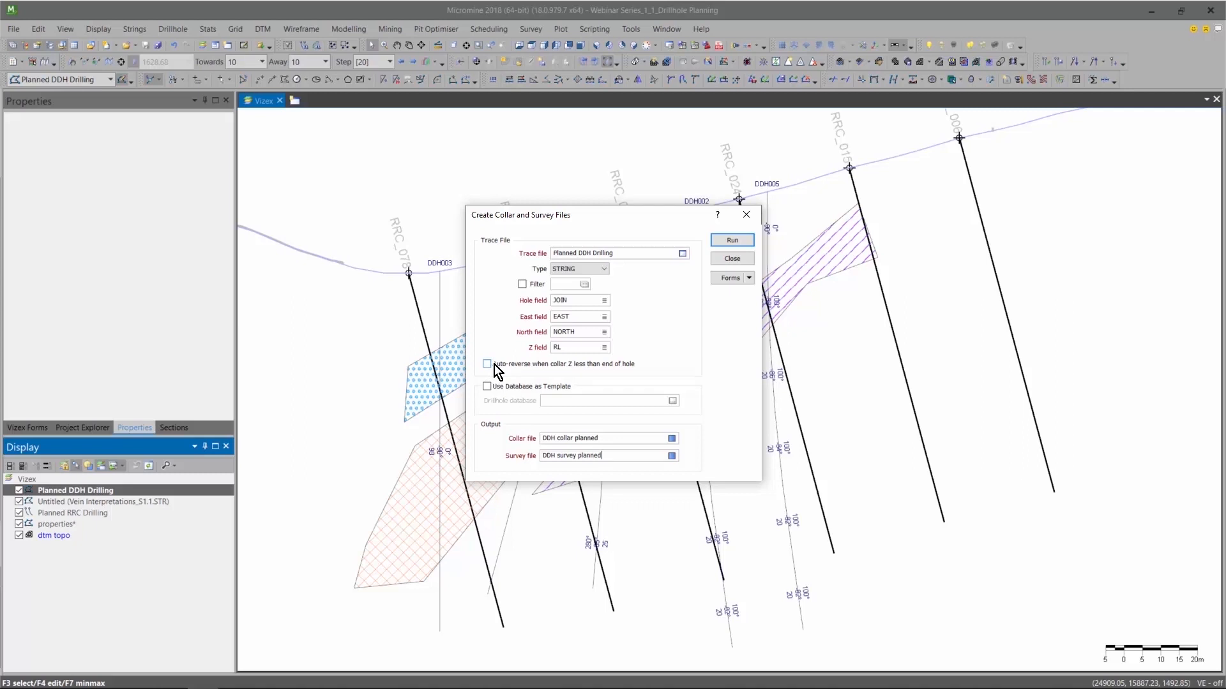
{"action": "left_click", "coordinate": [743, 240]}
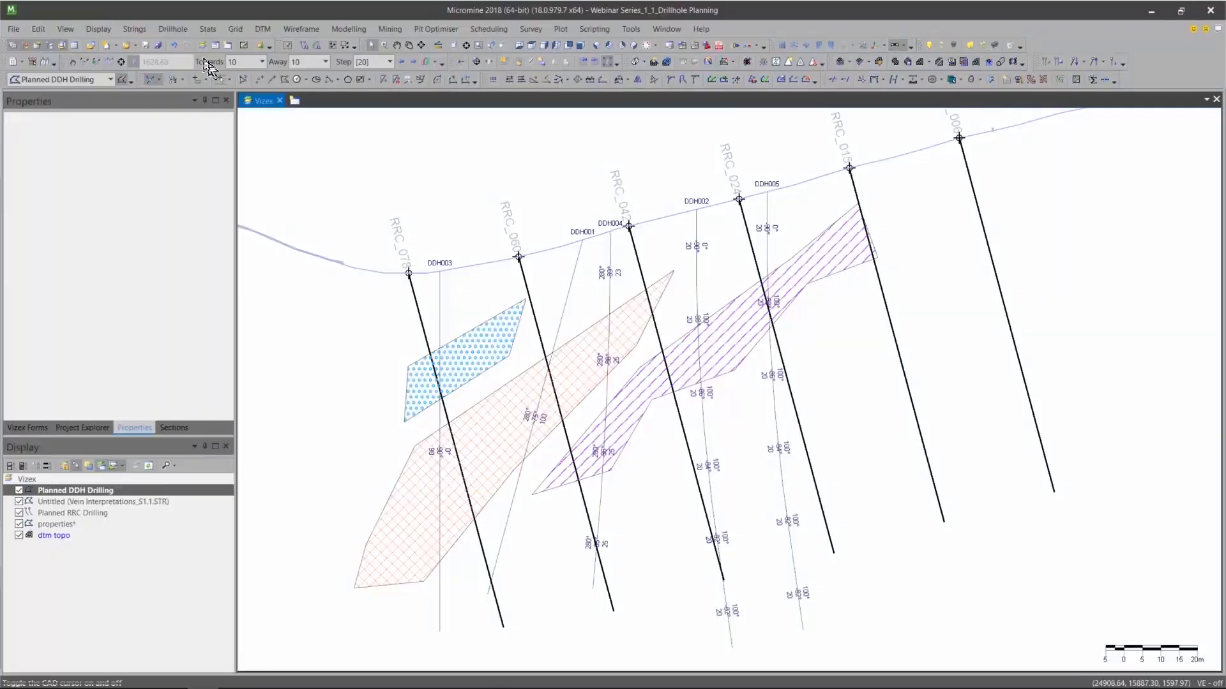
{"action": "left_click", "coordinate": [183, 31]}
{"action": "mouse_move", "coordinate": [195, 59]}
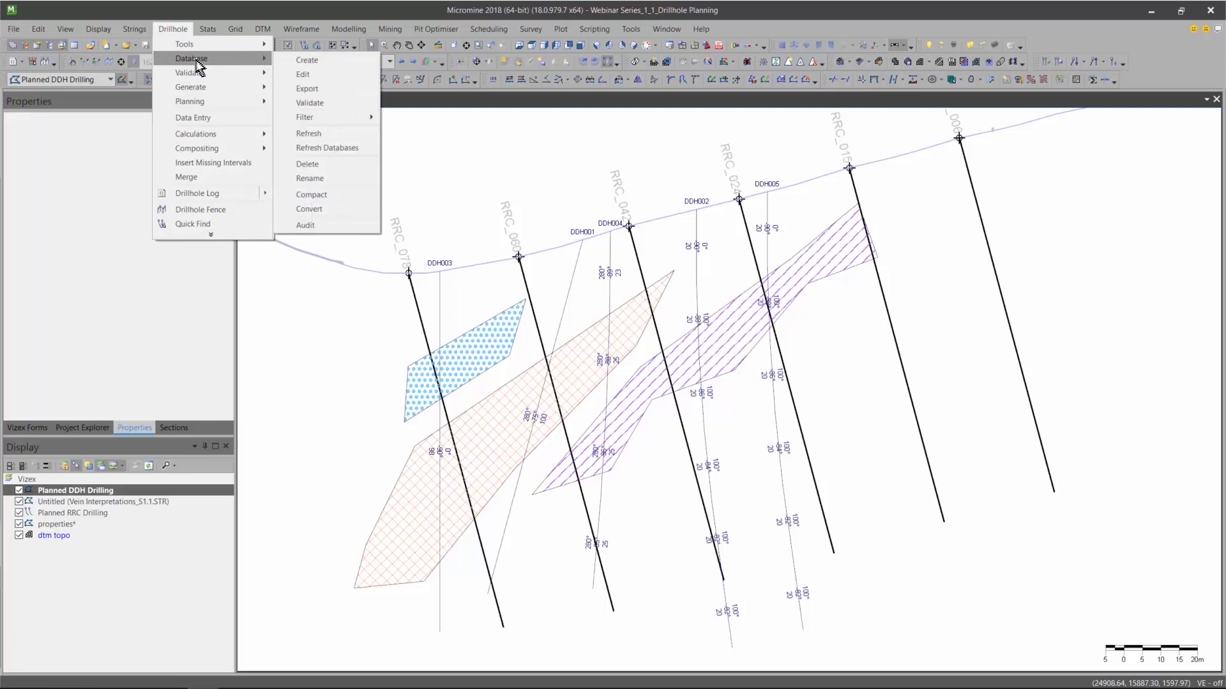
{"action": "left_click", "coordinate": [329, 60]}
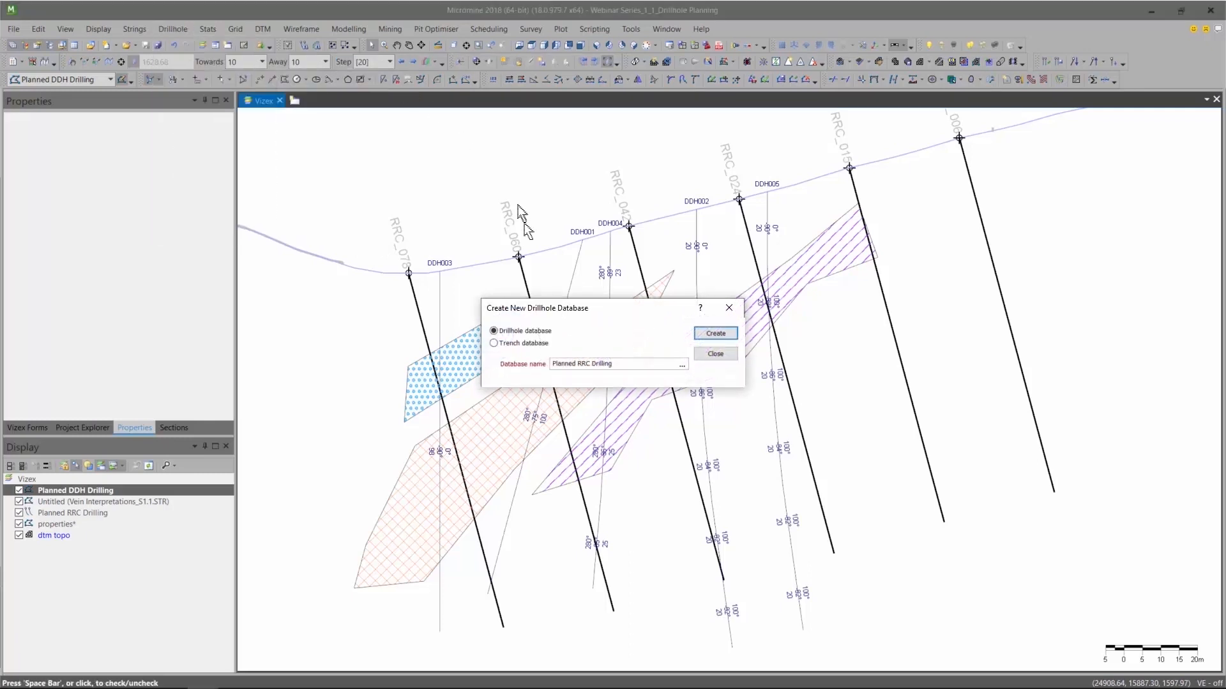
{"action": "left_click", "coordinate": [581, 363]}
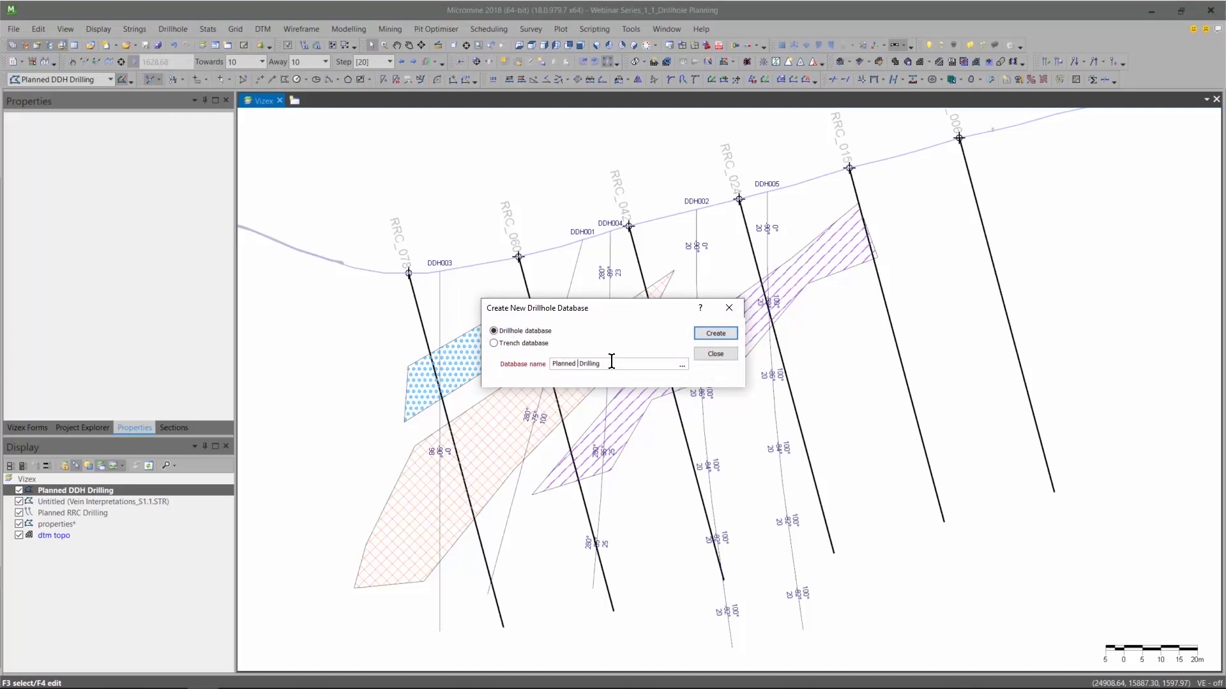
{"action": "key", "text": "Return"}
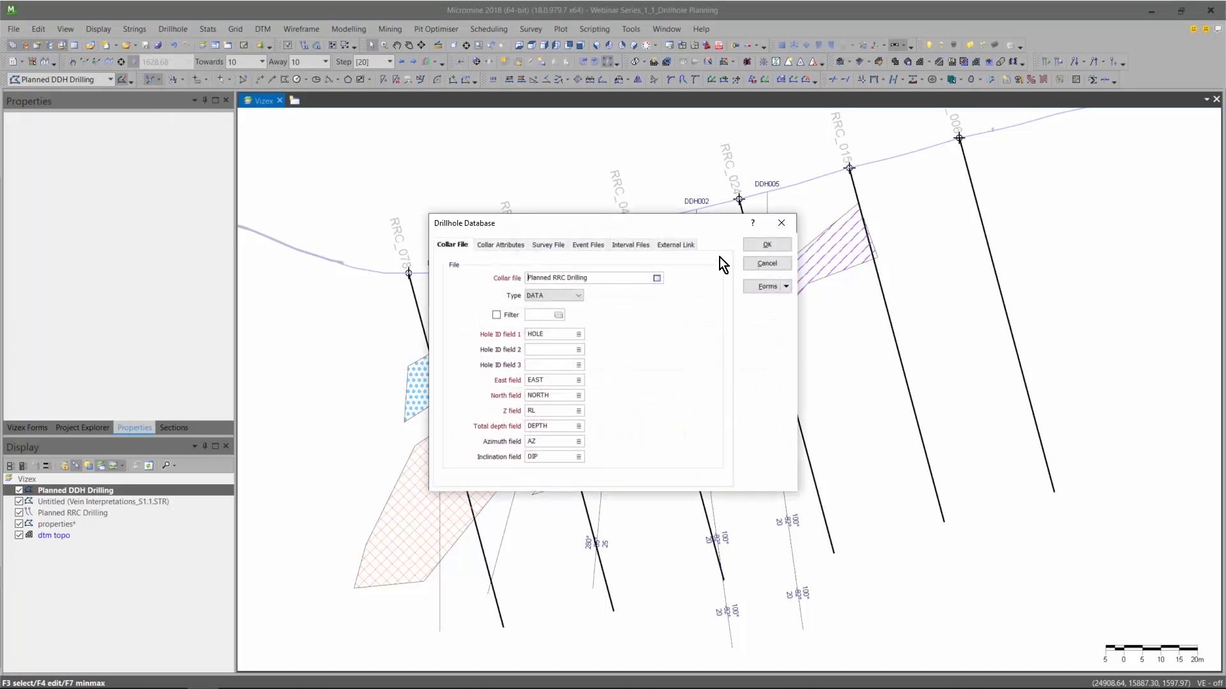
{"action": "left_click", "coordinate": [784, 222]}
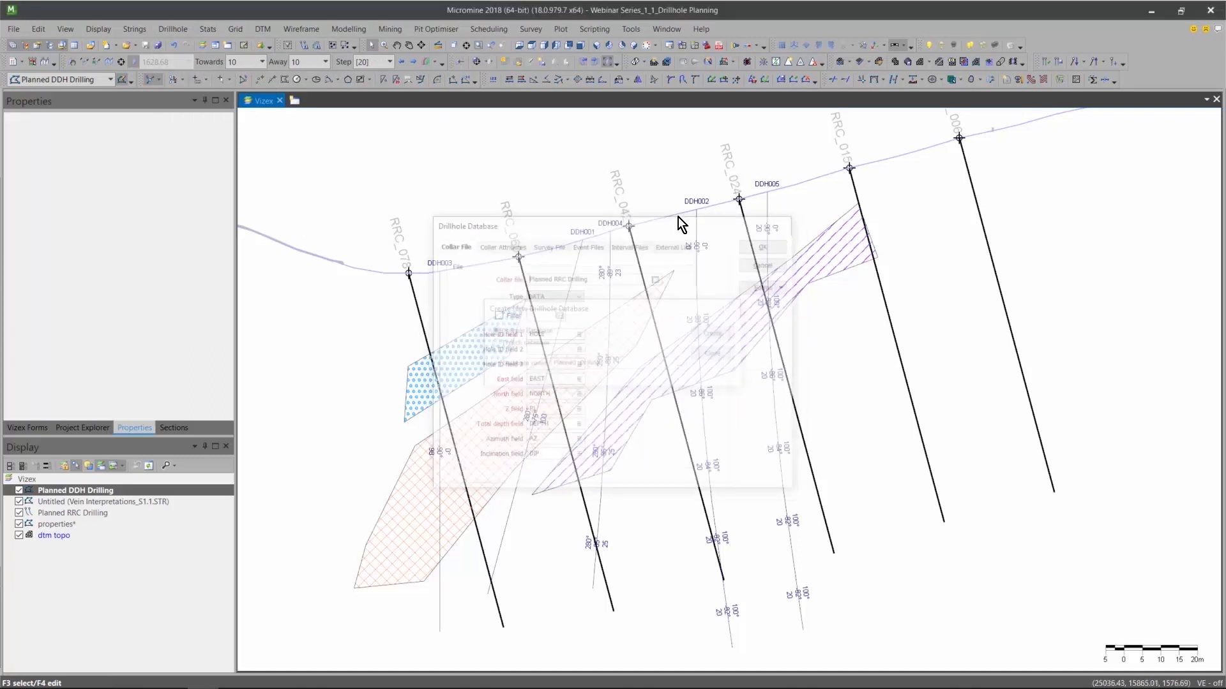
Create a drillhole database named Planned DDH Drilling using DDH collar planned as its collar file.
{"action": "left_click", "coordinate": [171, 29]}
{"action": "mouse_move", "coordinate": [248, 54]}
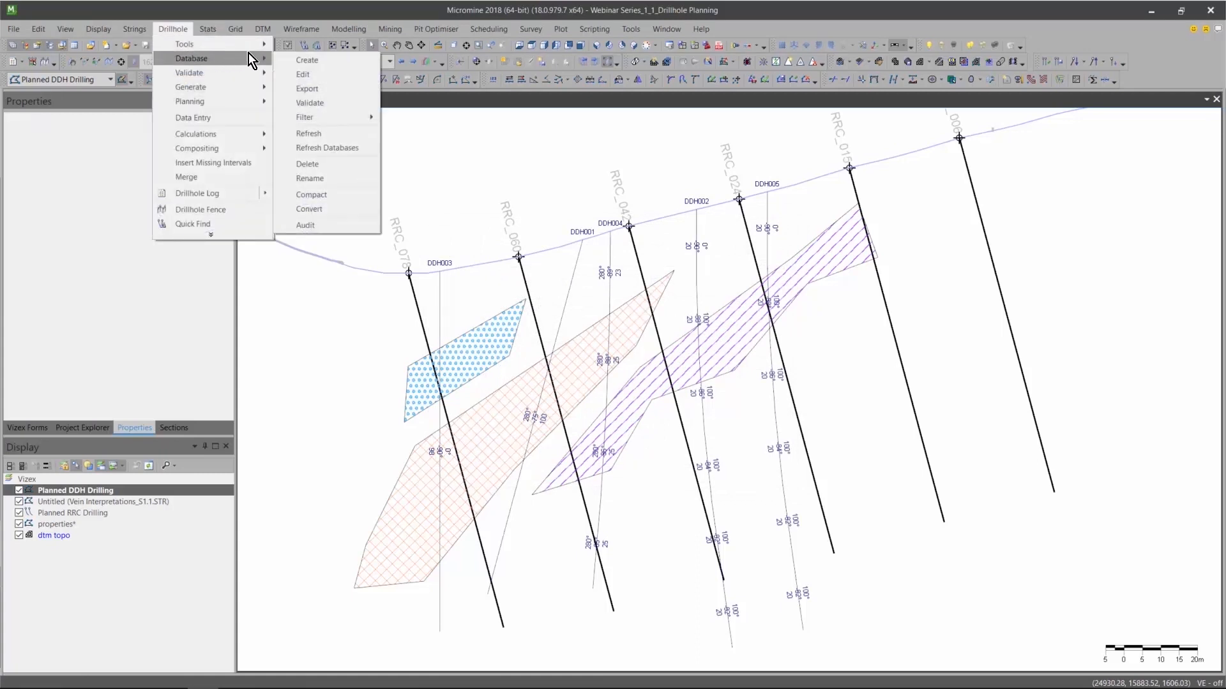
{"action": "left_click", "coordinate": [309, 63]}
{"action": "left_click", "coordinate": [577, 363]}
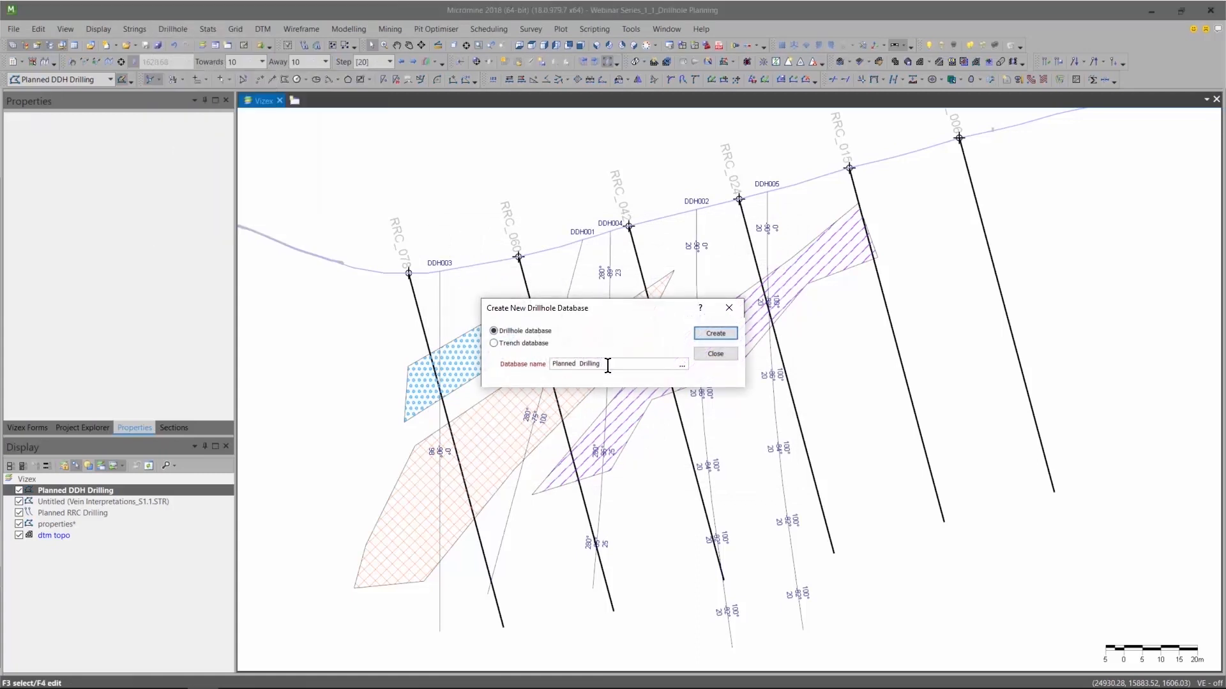
{"action": "type", "text": "DDH"}
{"action": "key", "text": "Return"}
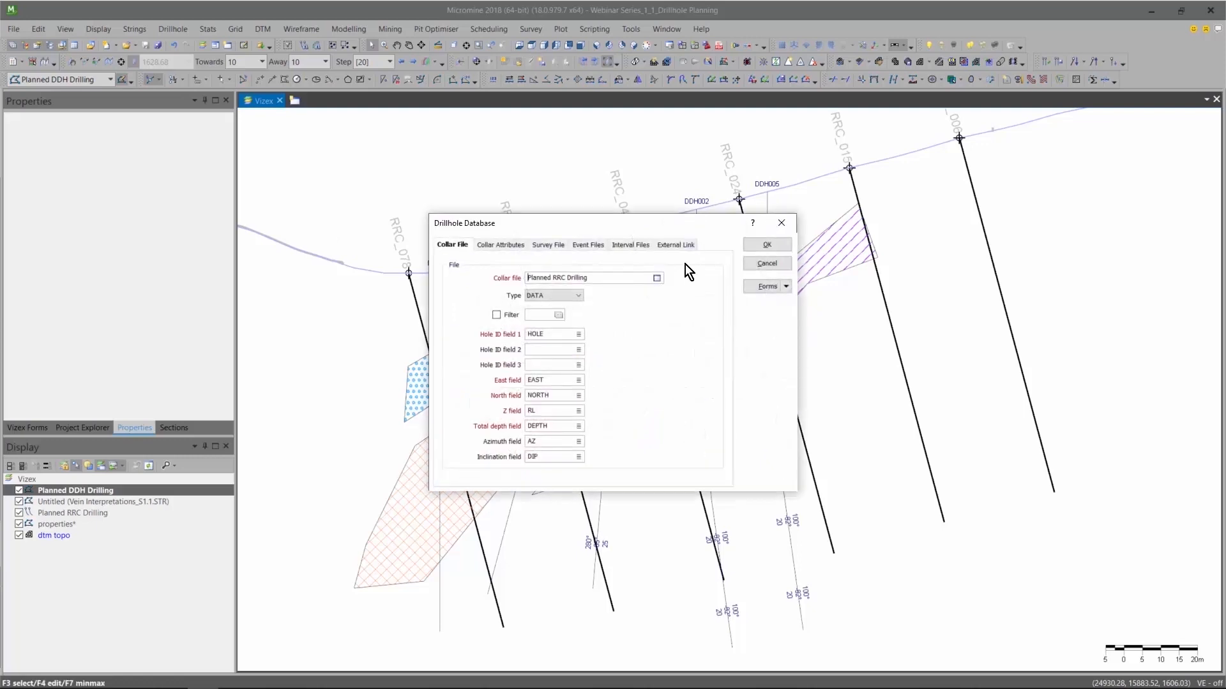
{"action": "left_click", "coordinate": [655, 280]}
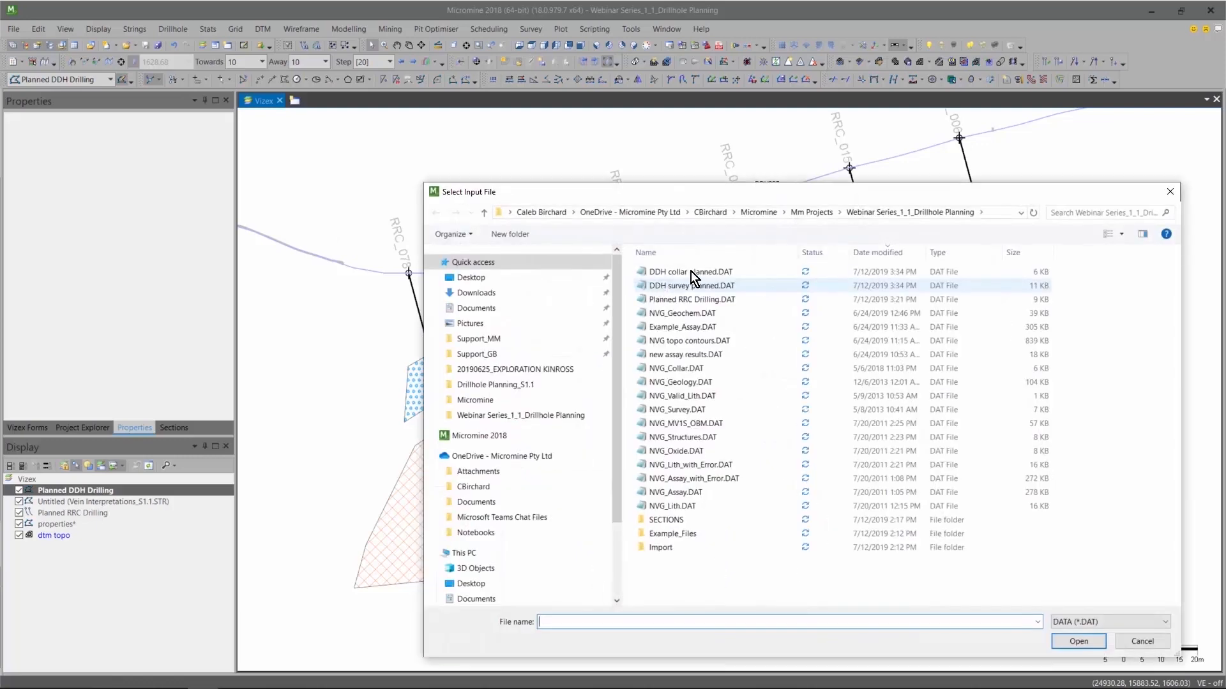
{"action": "double_click", "coordinate": [691, 271]}
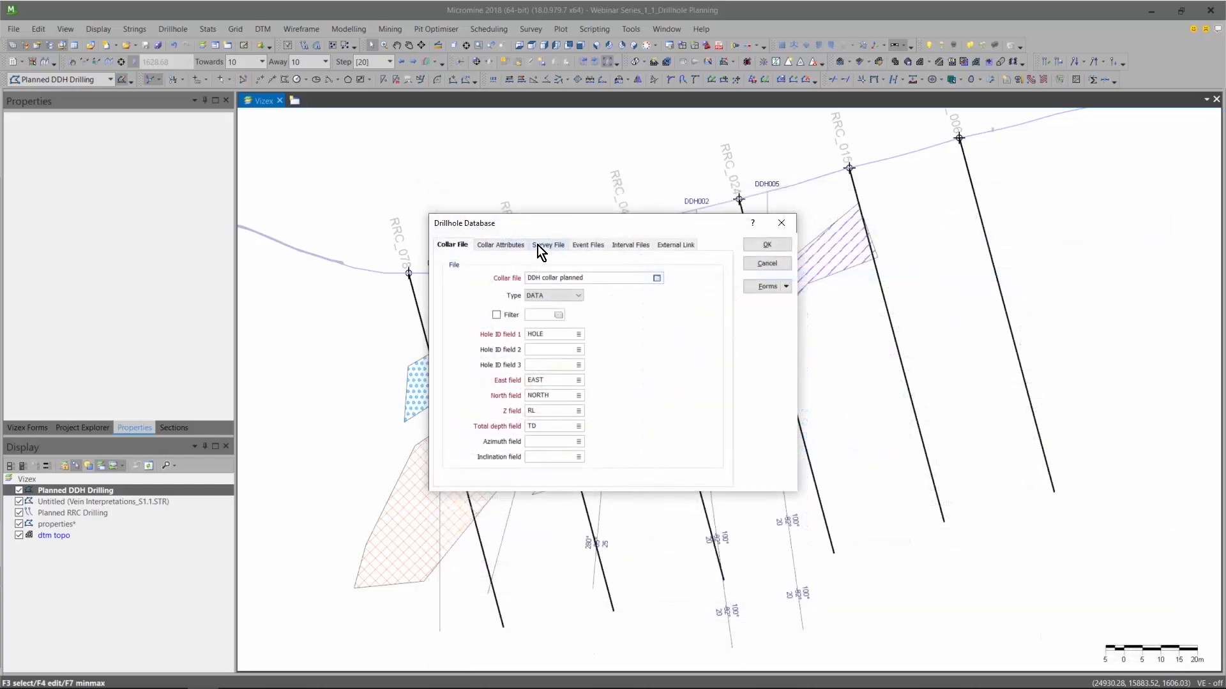
Enable downhole surveys in the drillhole database with DDH survey planned as the survey file, and finish the database definition.
{"action": "left_click", "coordinate": [537, 245]}
{"action": "left_click", "coordinate": [454, 266]}
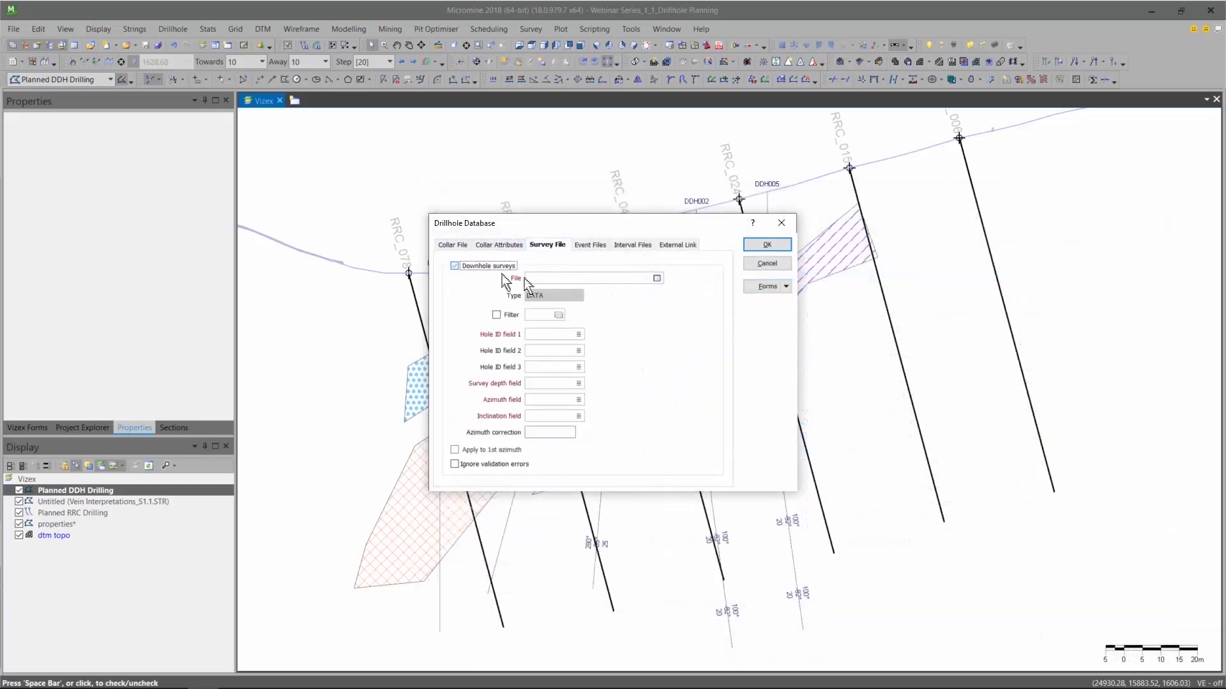
{"action": "left_click", "coordinate": [657, 278]}
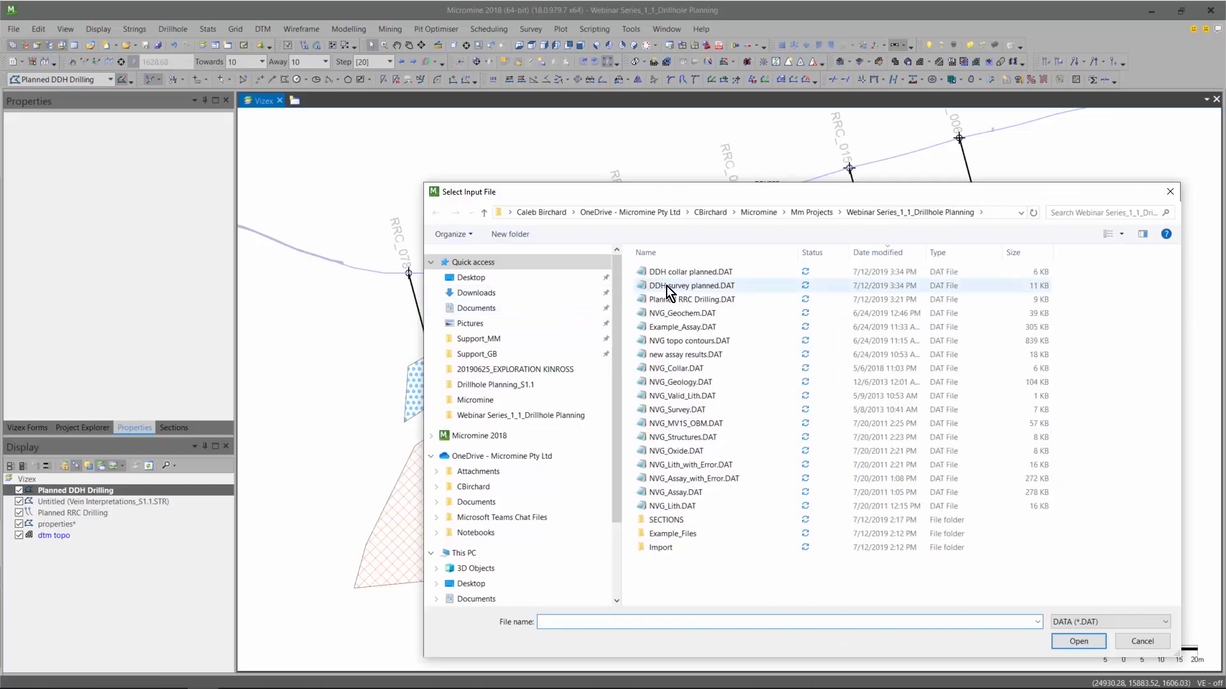
{"action": "double_click", "coordinate": [666, 287]}
{"action": "left_click", "coordinate": [778, 249]}
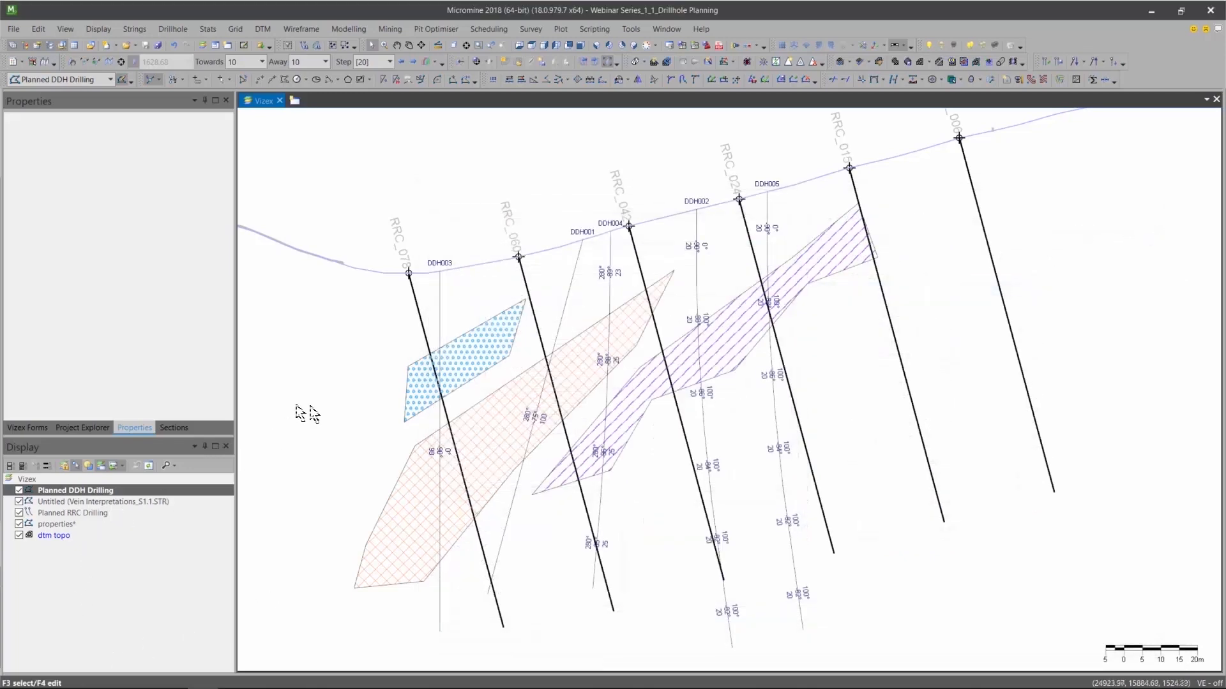
Display drillhole traces from the Planned DDH Drilling.dhdb database as a new layer.
{"action": "left_click", "coordinate": [33, 433]}
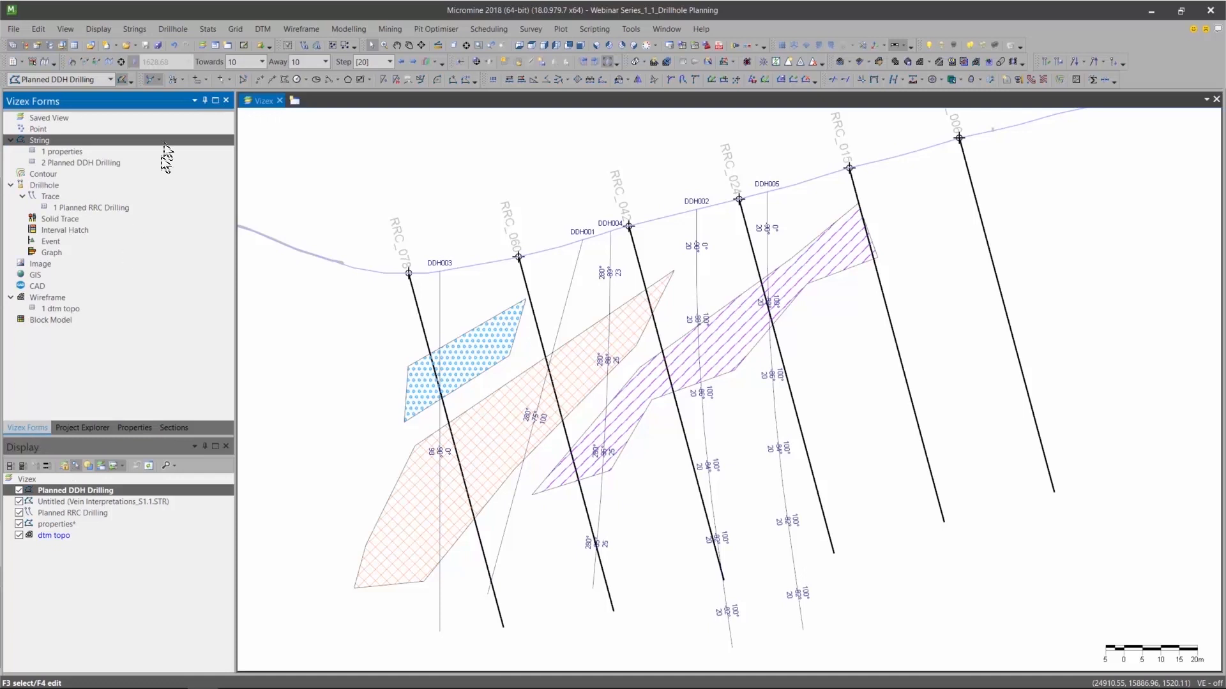
{"action": "double_click", "coordinate": [50, 197]}
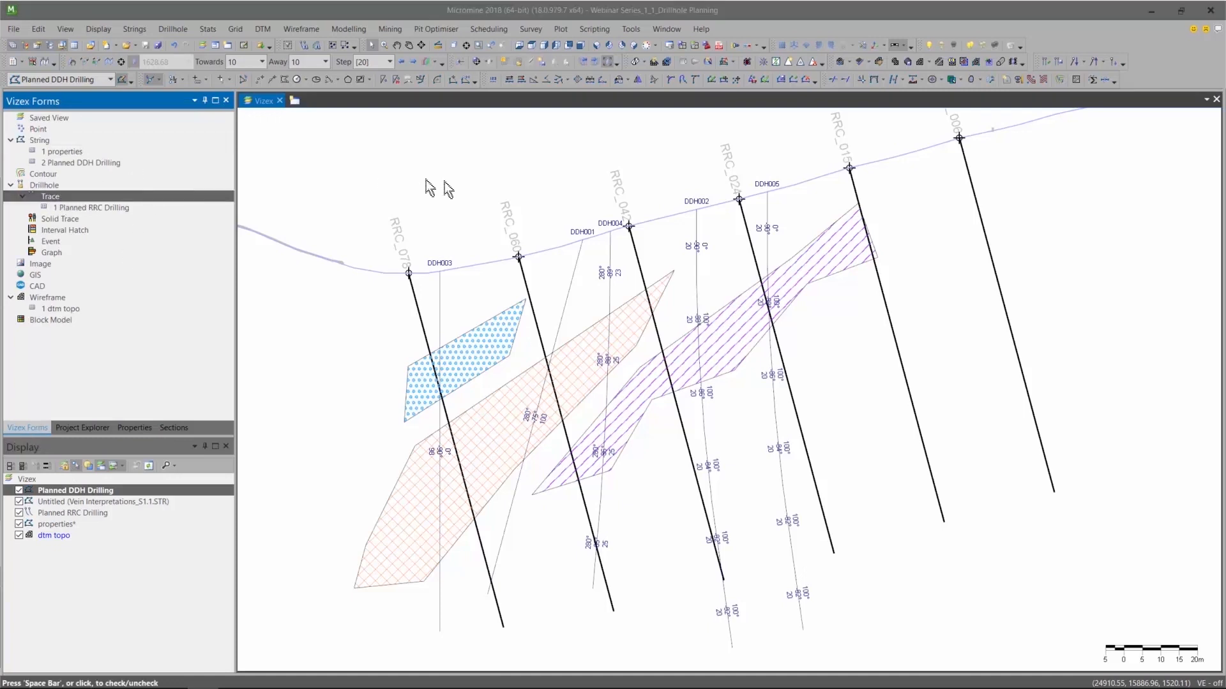
{"action": "left_click", "coordinate": [500, 213]}
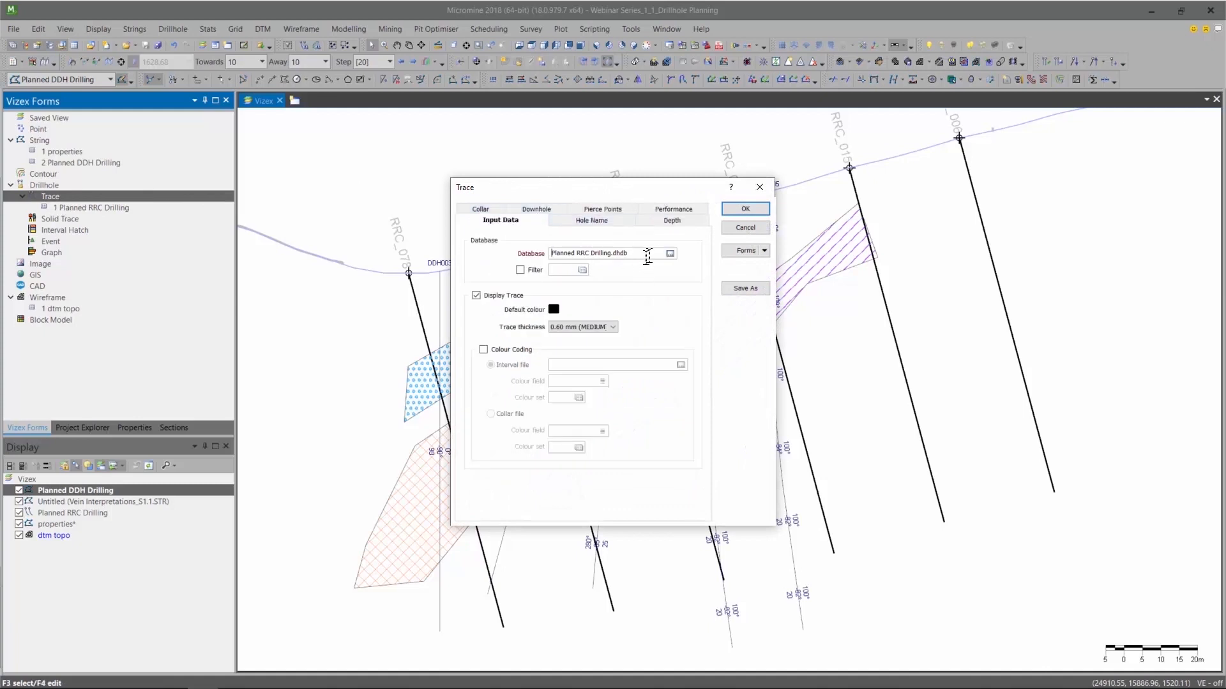
{"action": "left_click", "coordinate": [669, 254]}
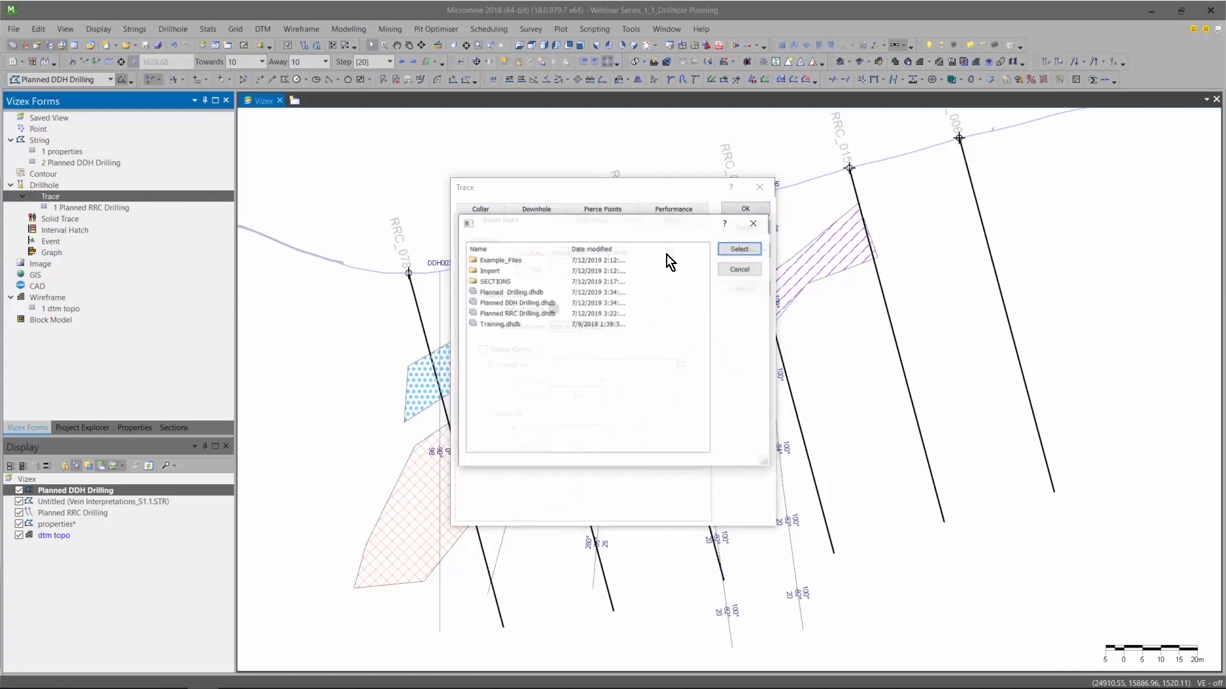
{"action": "left_click", "coordinate": [537, 305]}
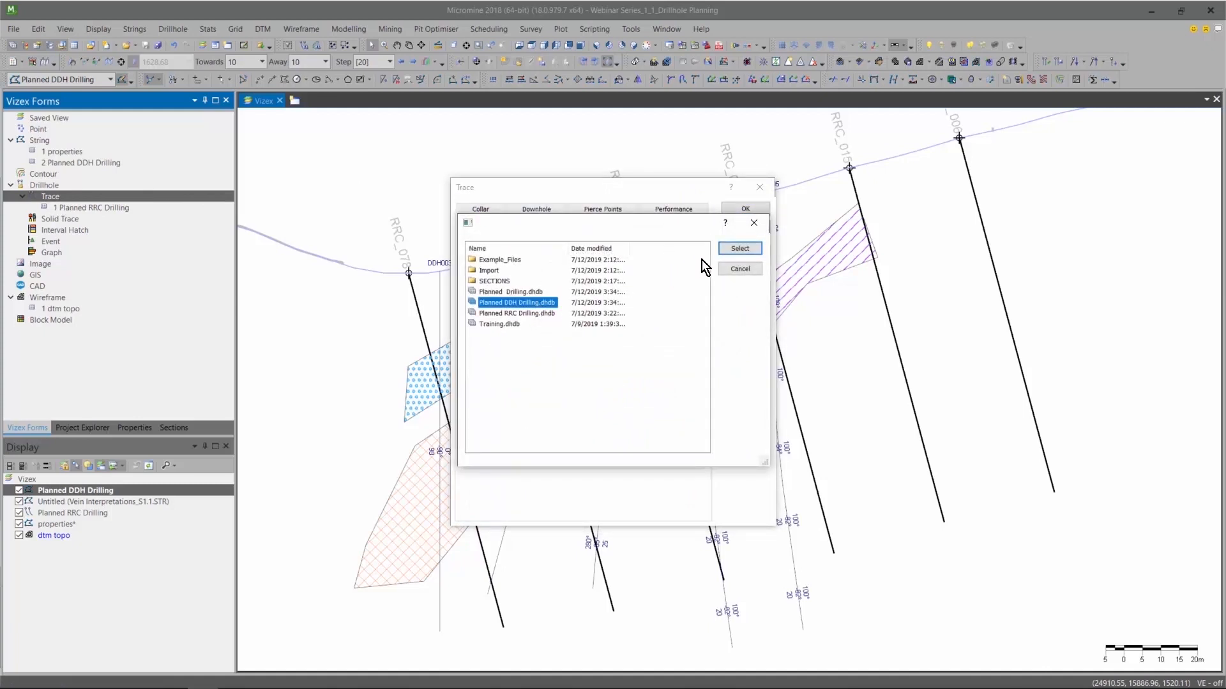
{"action": "left_click", "coordinate": [728, 248]}
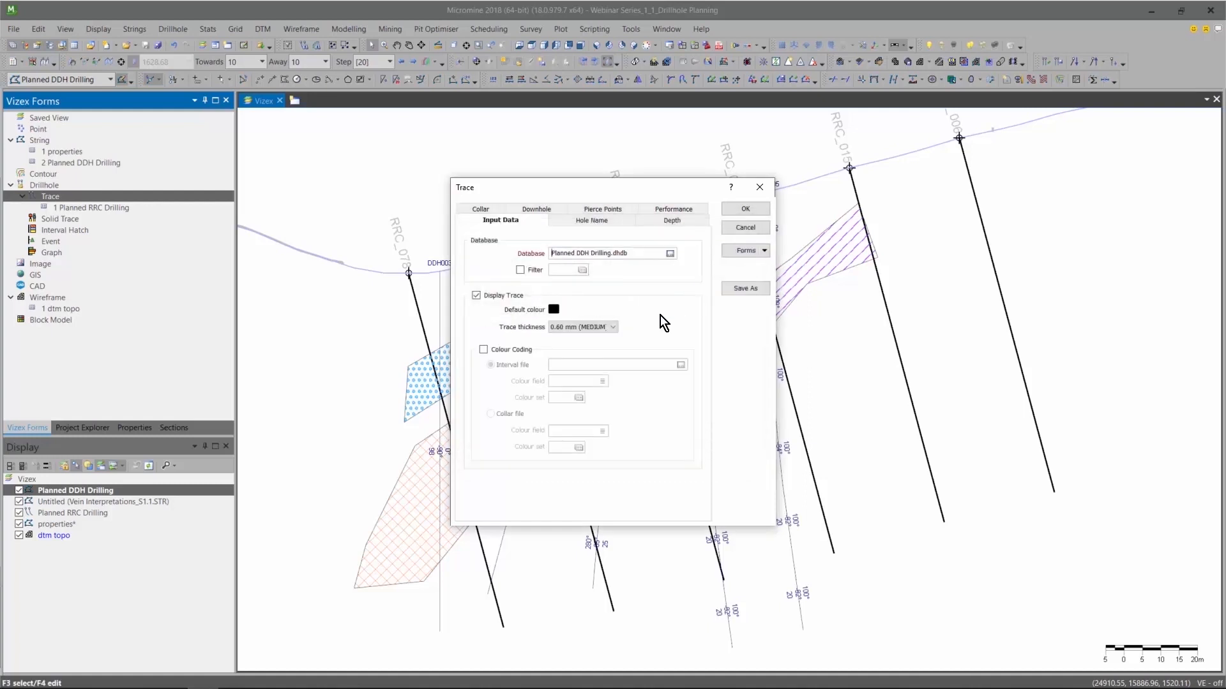
{"action": "left_click", "coordinate": [744, 210]}
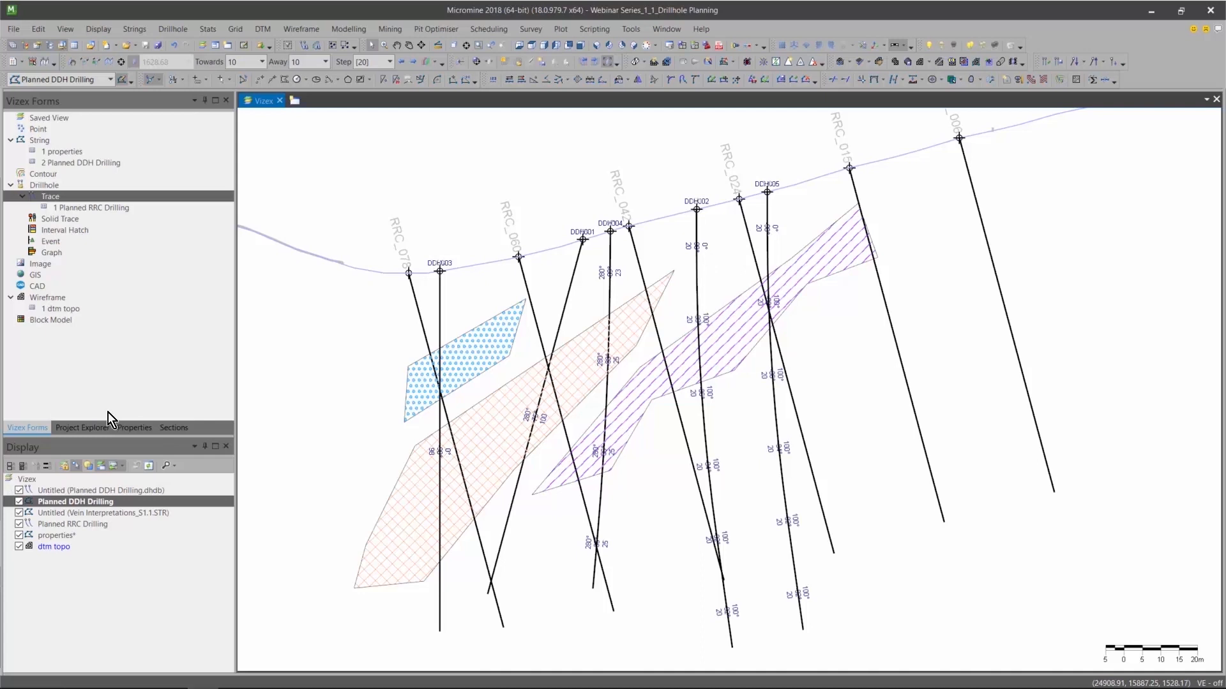
Hide the Planned DDH Drilling string layer so only the database traces of the DDH holes are displayed.
{"action": "left_click", "coordinate": [19, 502]}
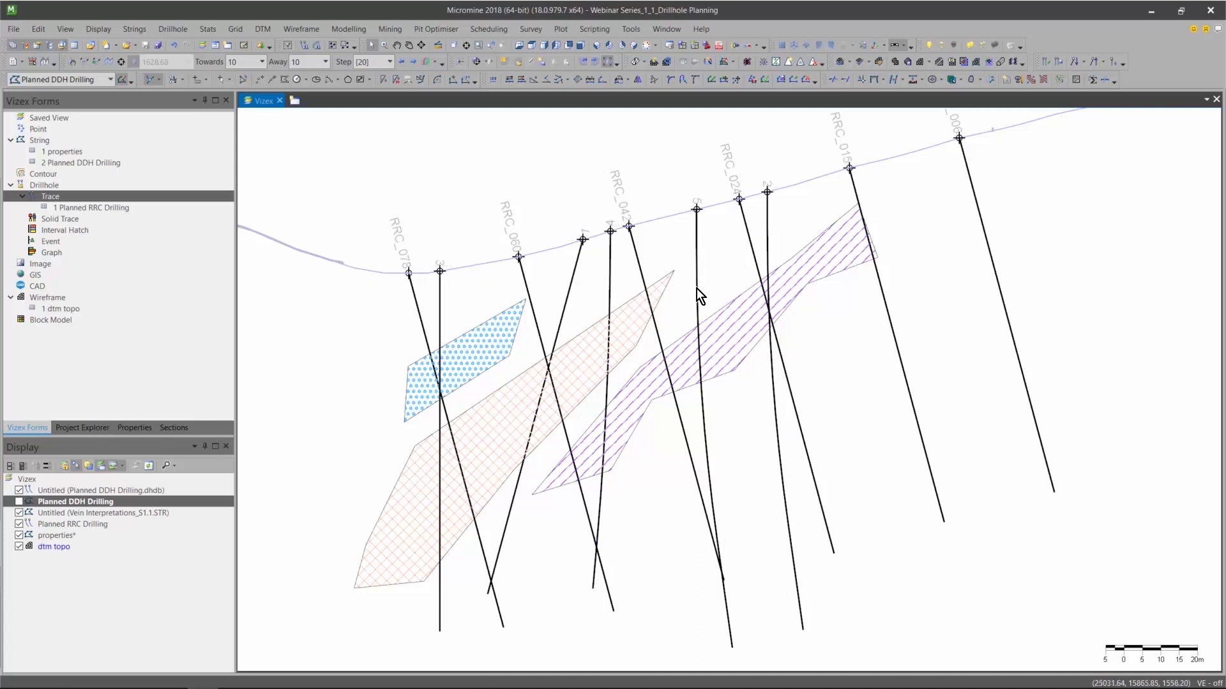
{"action": "mouse_move", "coordinate": [750, 260]}
{"action": "right_mouse_down"}
{"action": "mouse_move", "coordinate": [750, 309]}
{"action": "mouse_move", "coordinate": [757, 273]}
{"action": "right_mouse_up"}
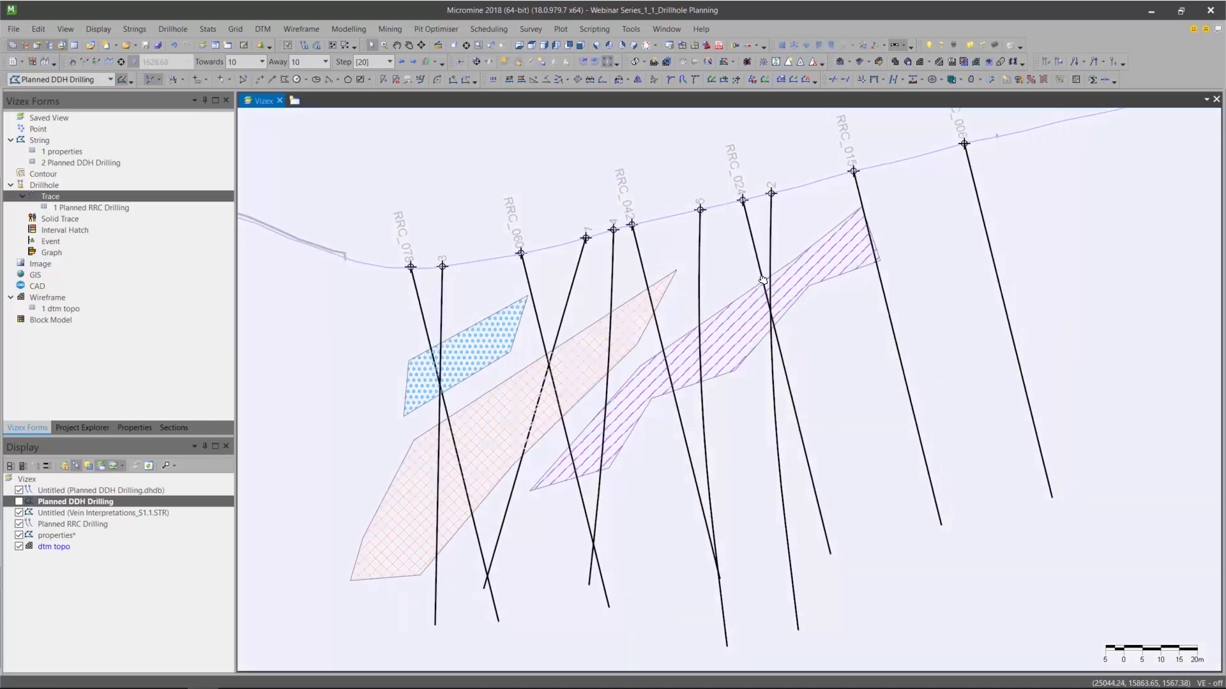
{"action": "left_click", "coordinate": [457, 64]}
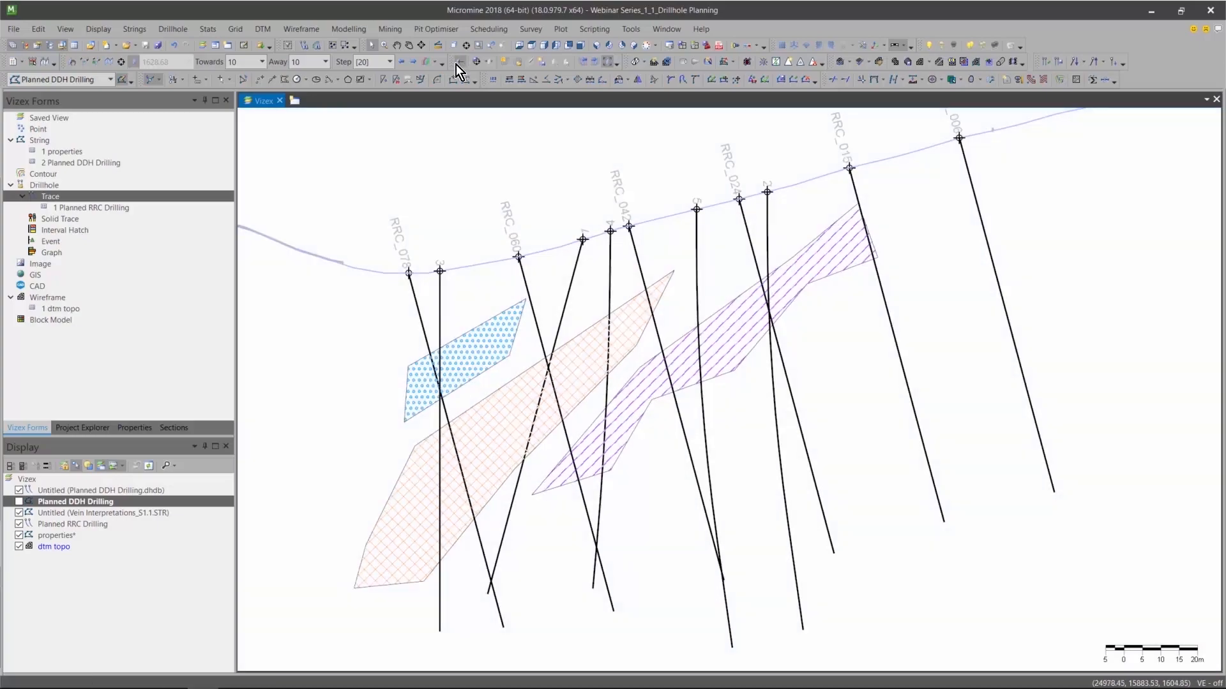